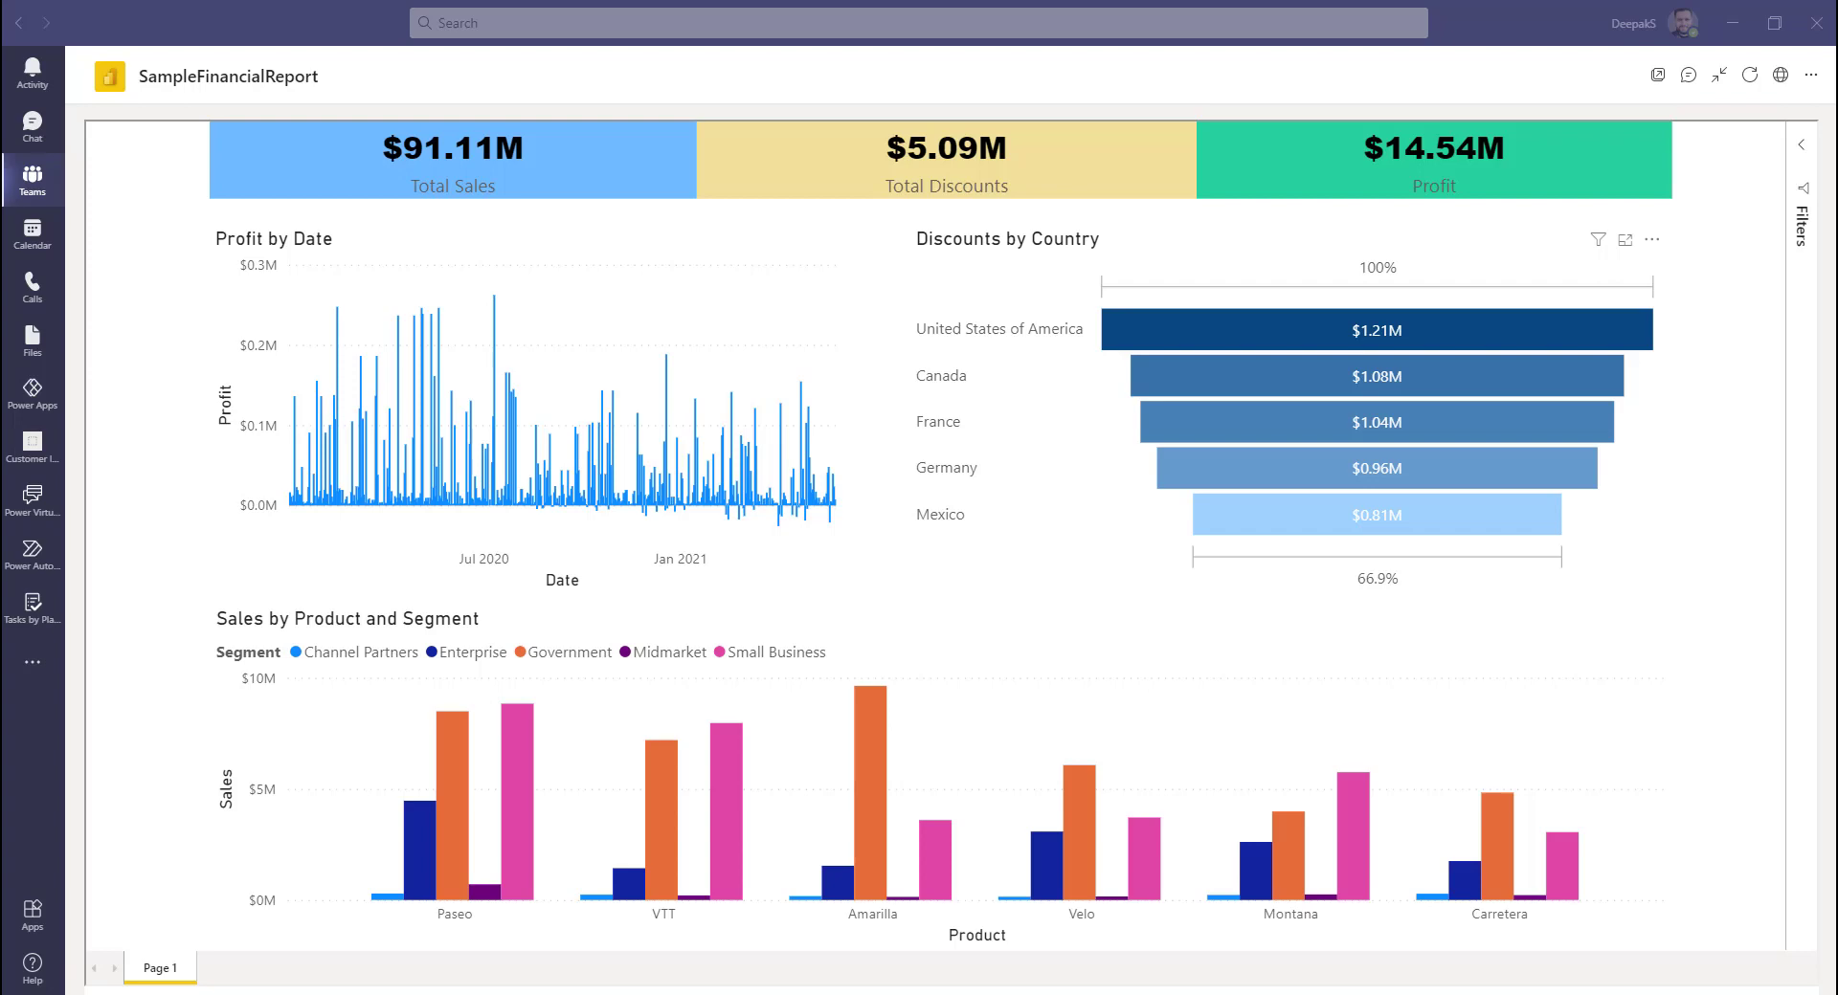
# Step: Leave the full-screen view of the SampleFinancialReport and open the Power Apps app in Teams, found by searching for "power"
pyautogui.press('Escape')
pyautogui.moveTo(775, 544)
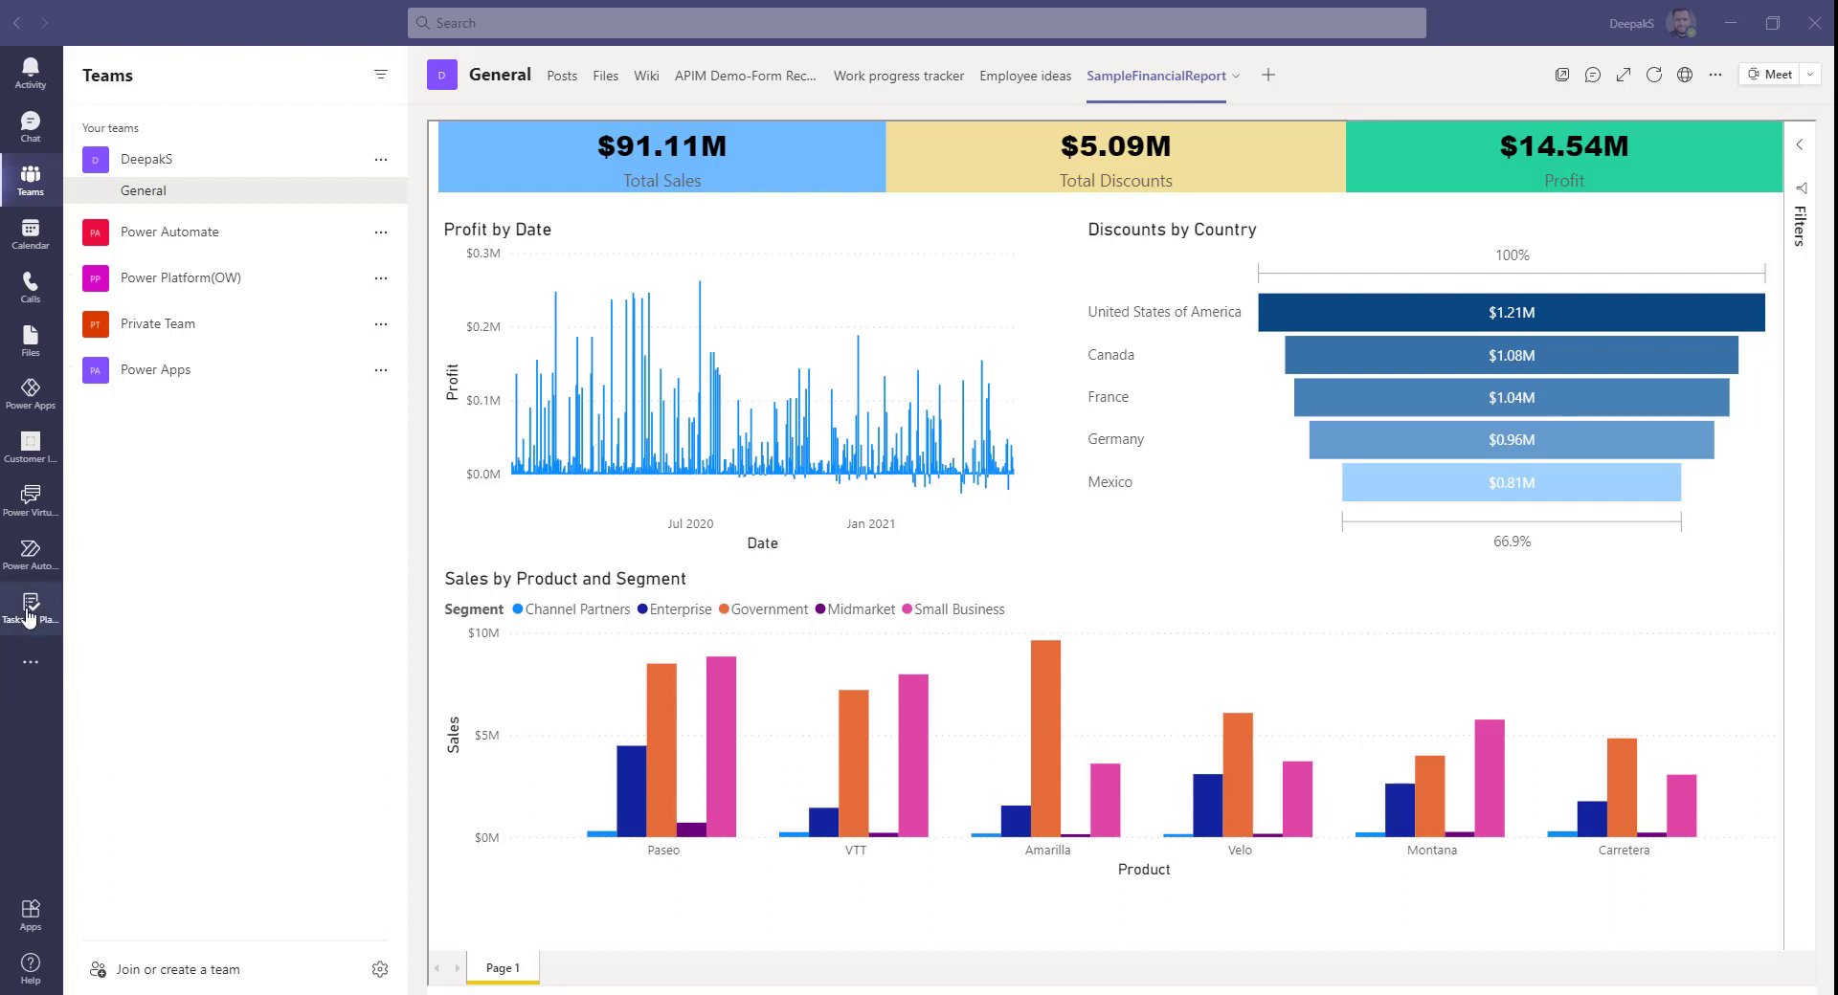
pyautogui.click(31, 662)
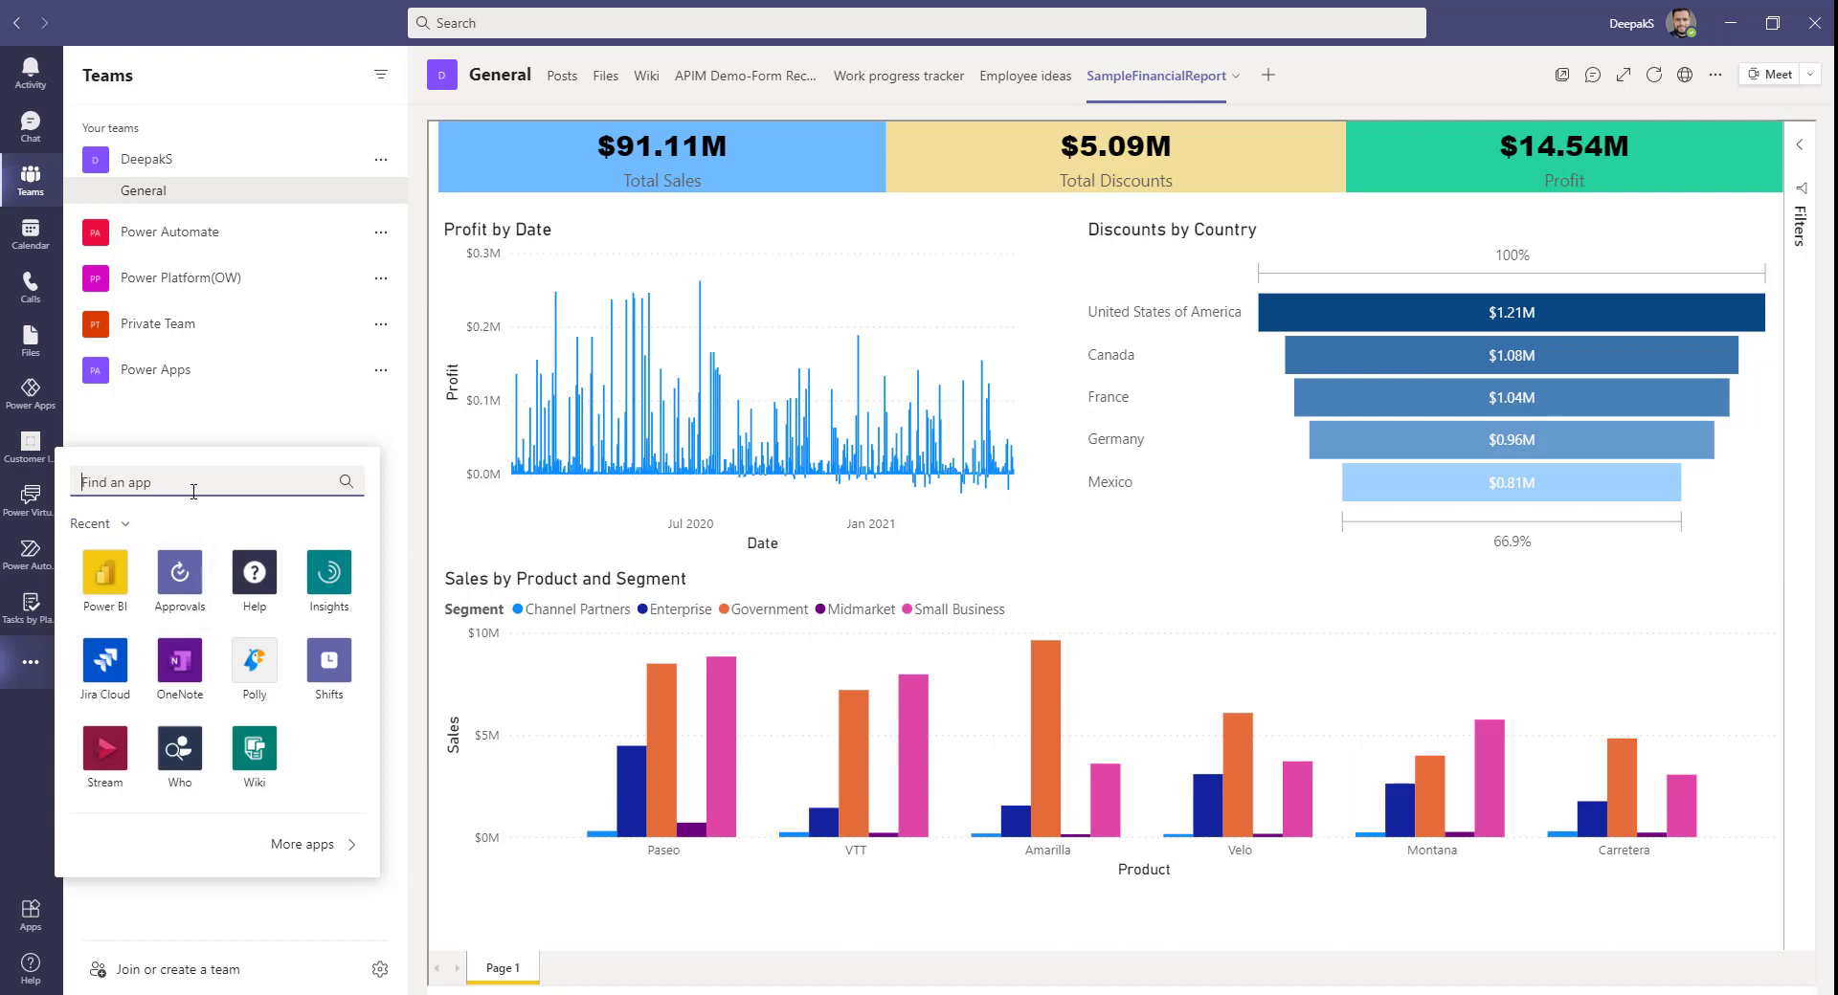
pyautogui.write('power')
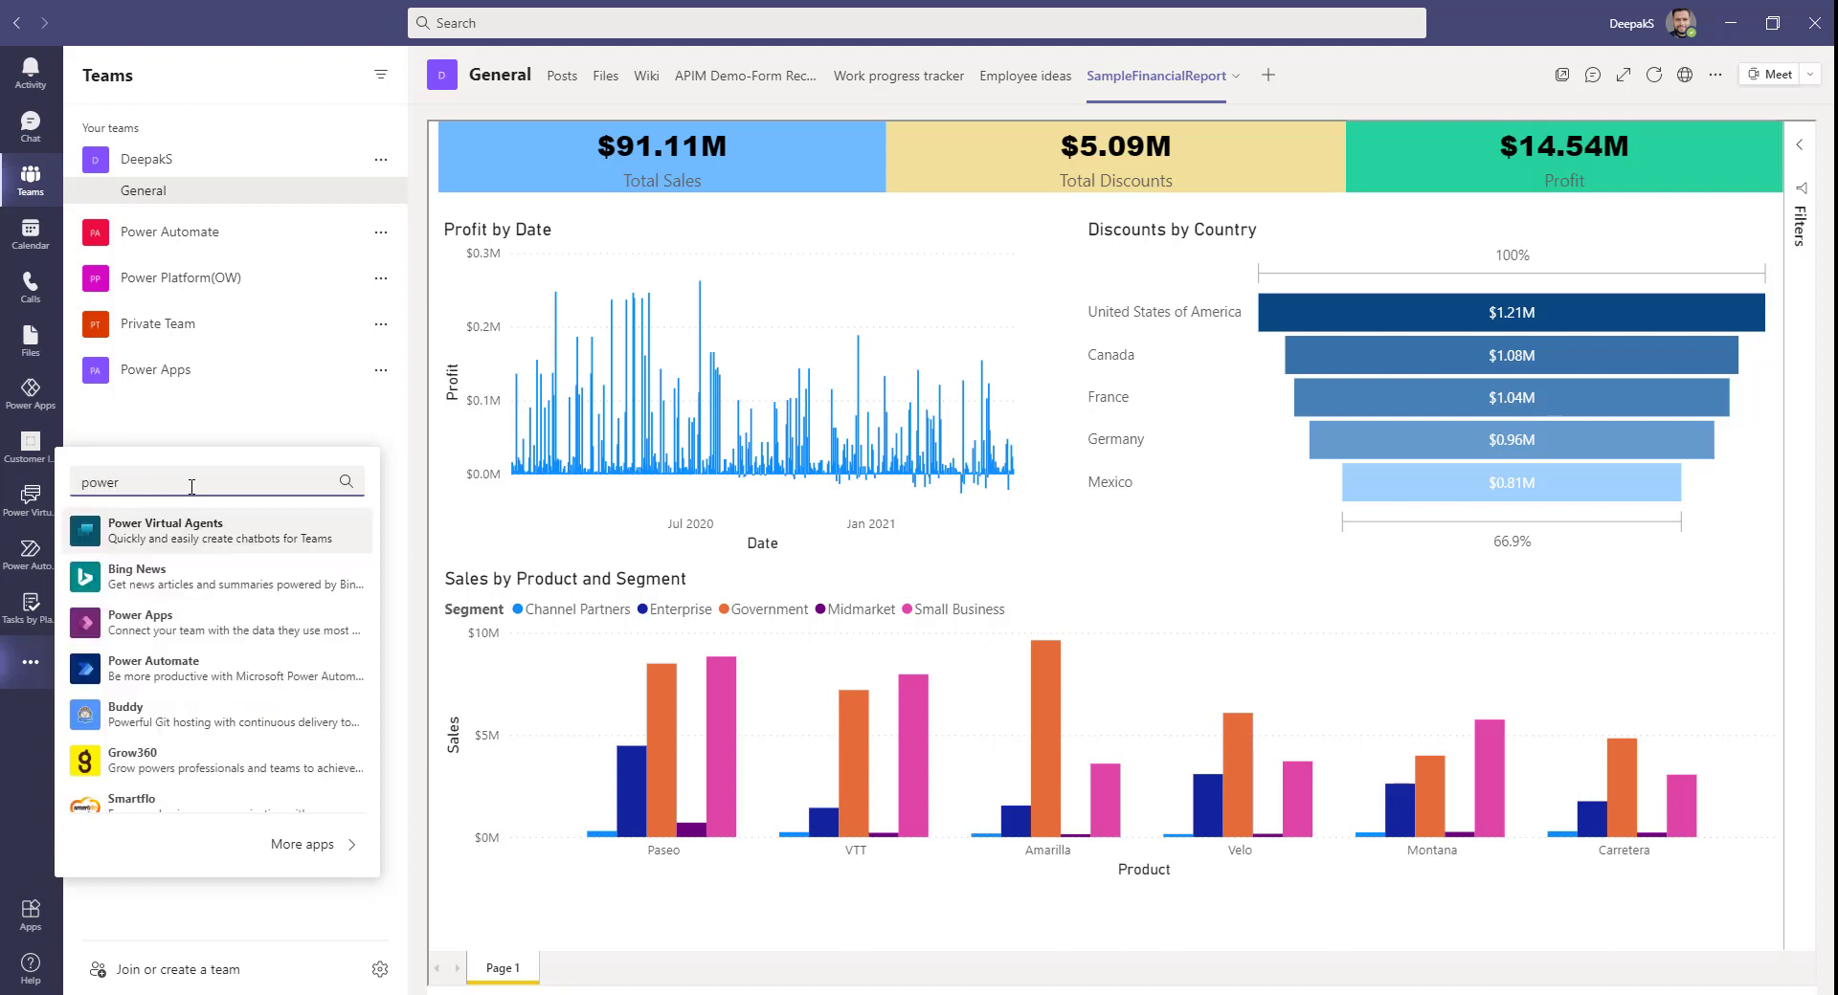
pyautogui.click(173, 634)
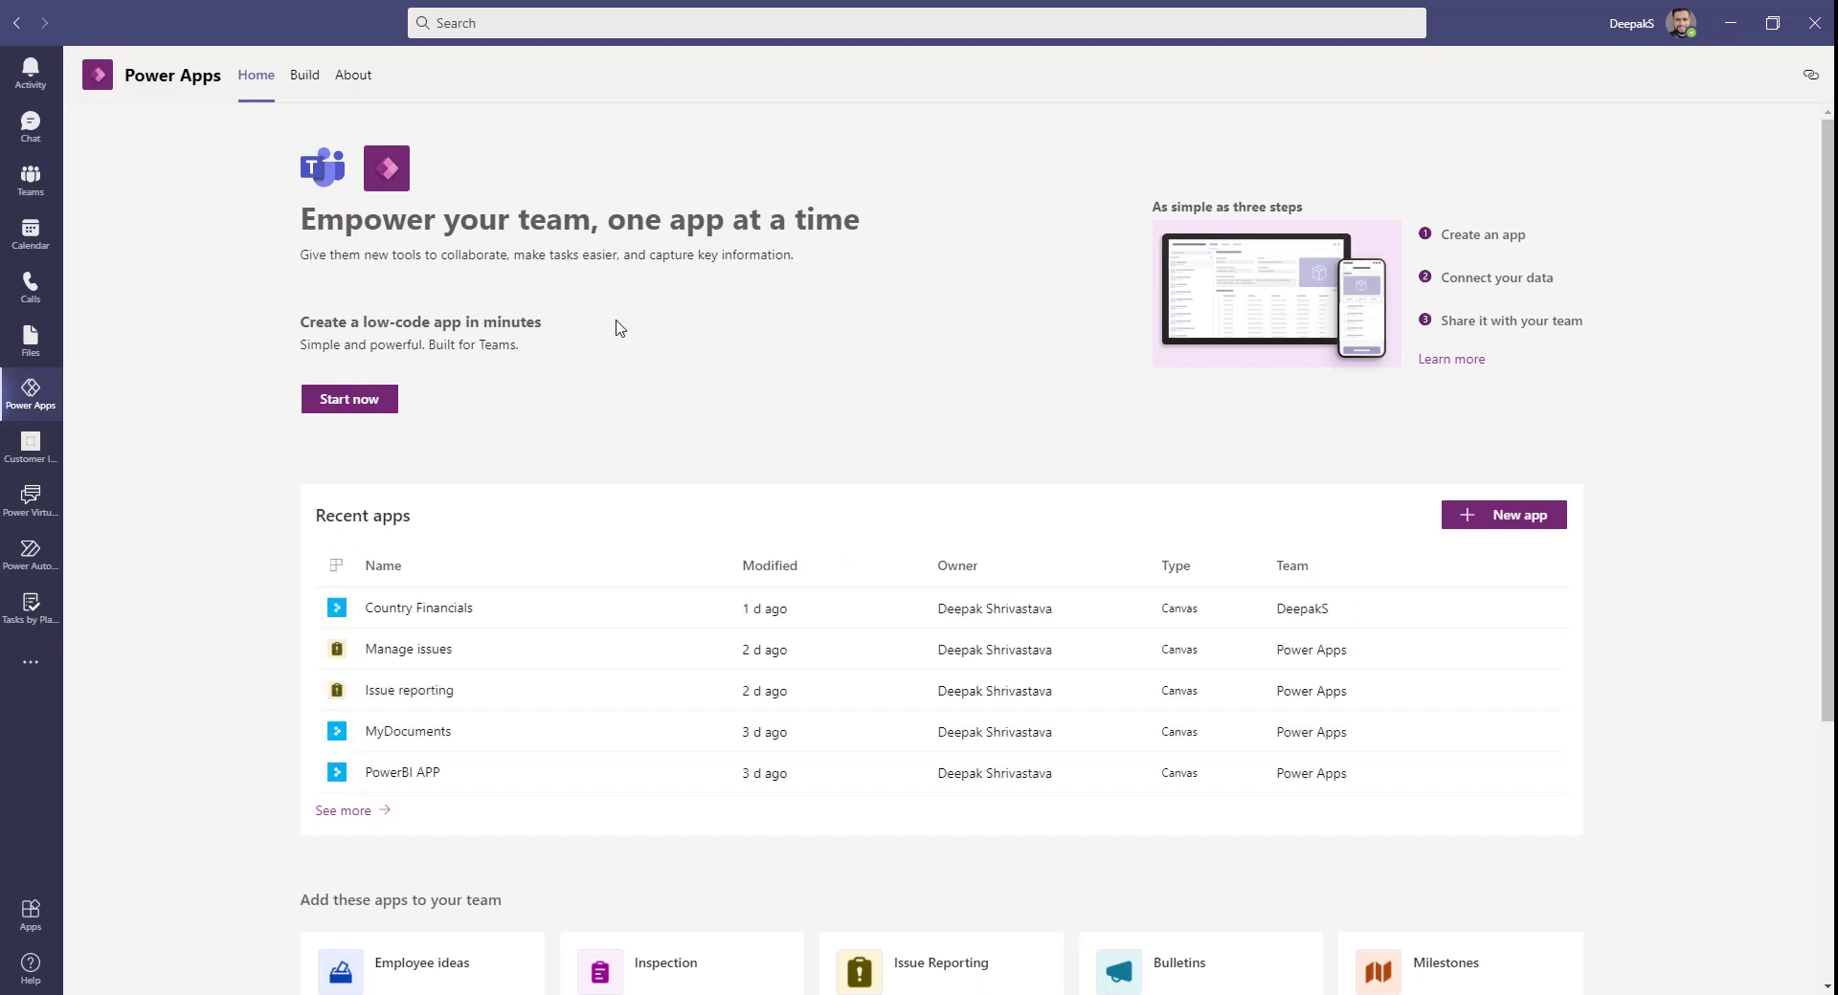
# Step: Open the full list of items built by the first team and show only its tables
pyautogui.click(306, 85)
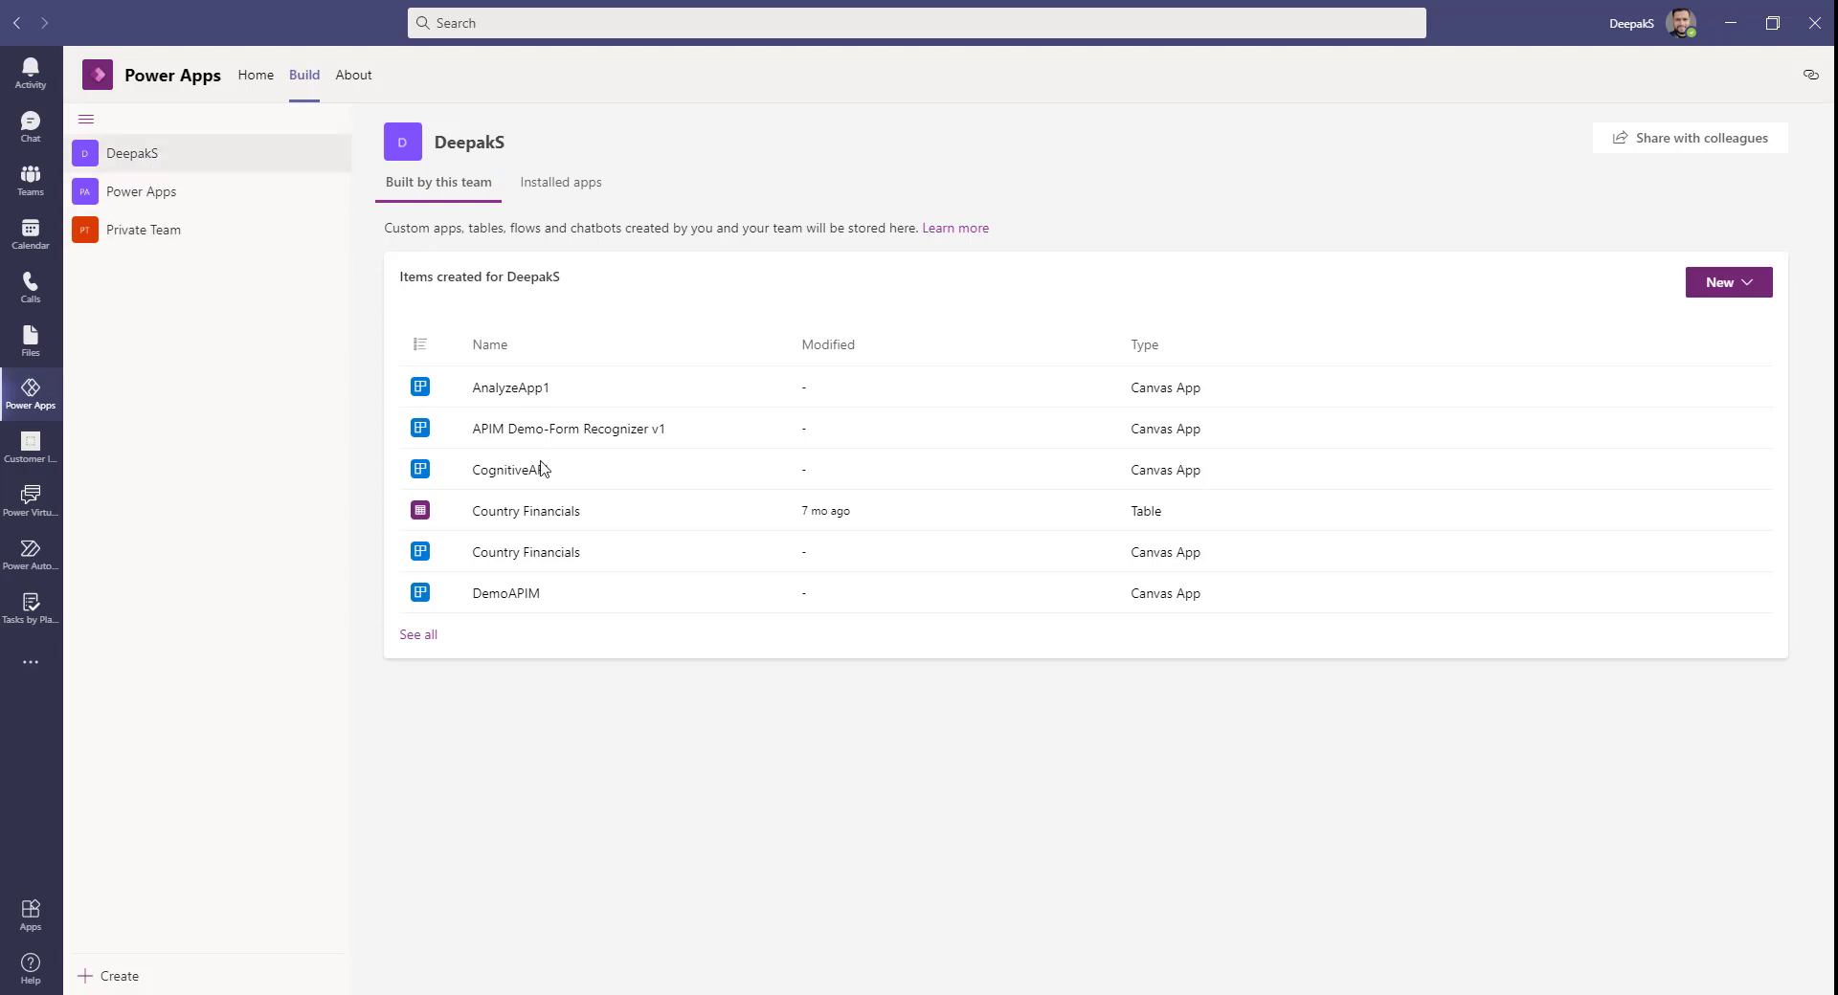
pyautogui.click(418, 635)
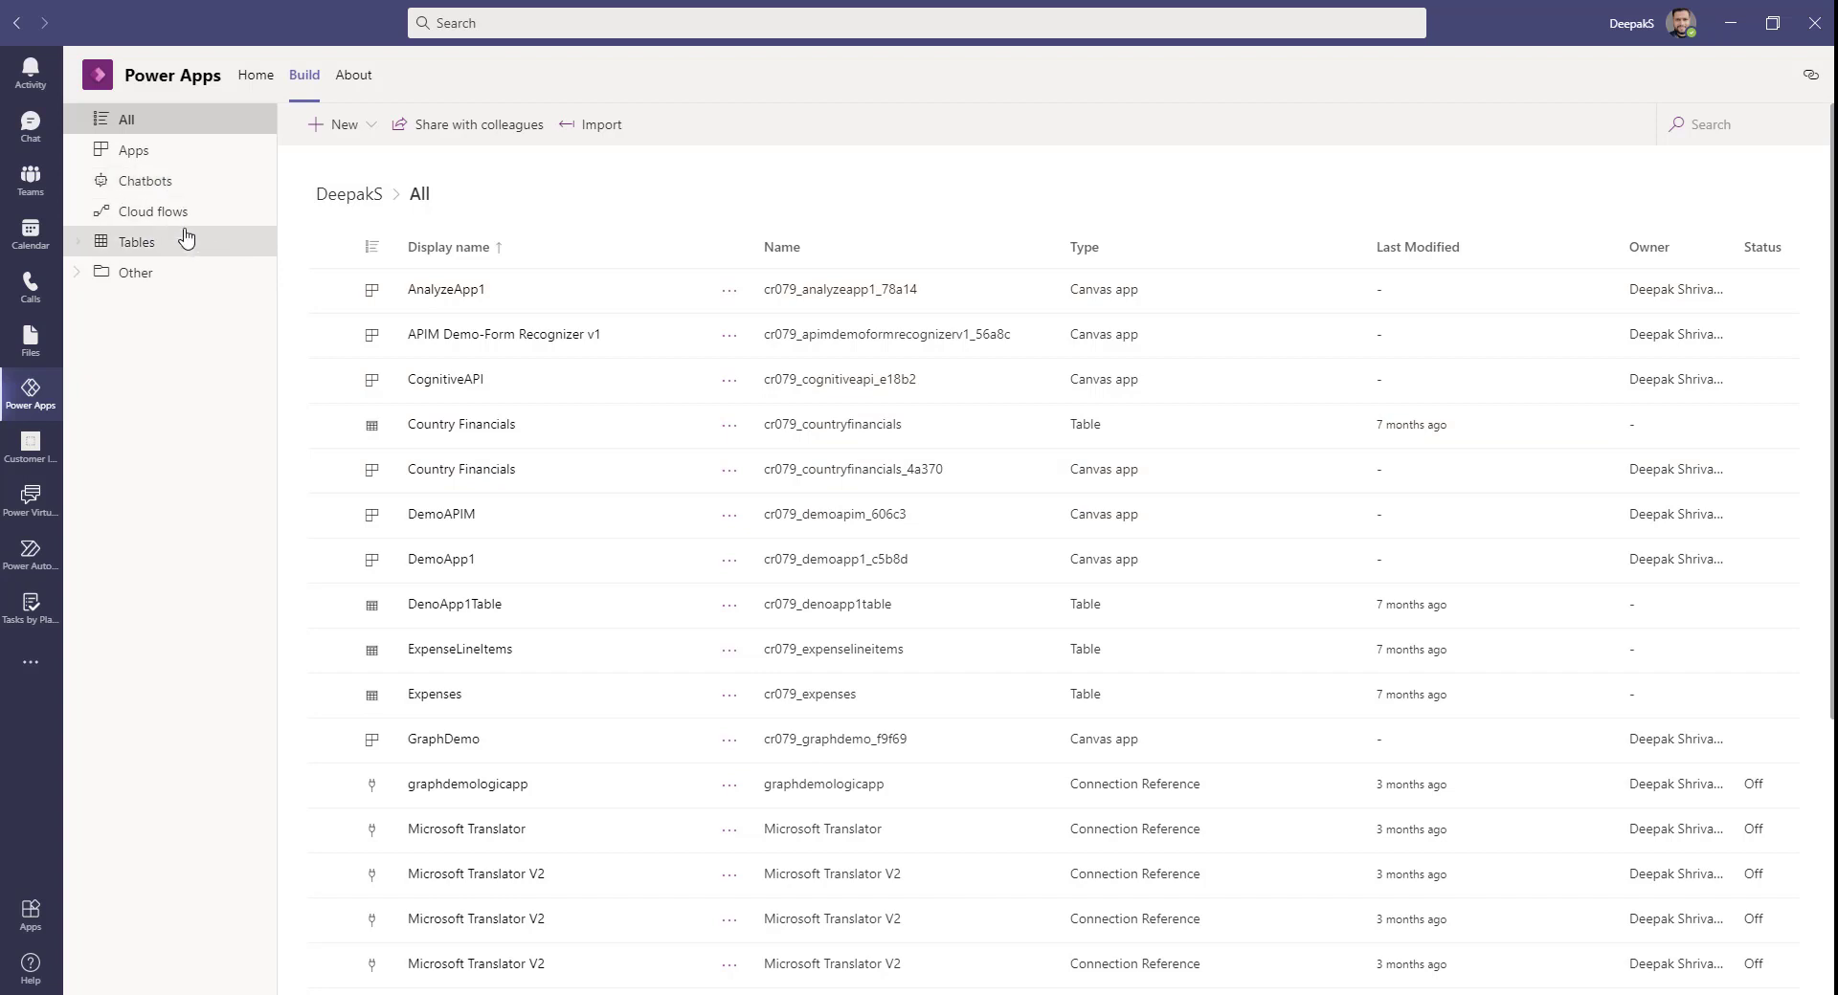
pyautogui.click(135, 246)
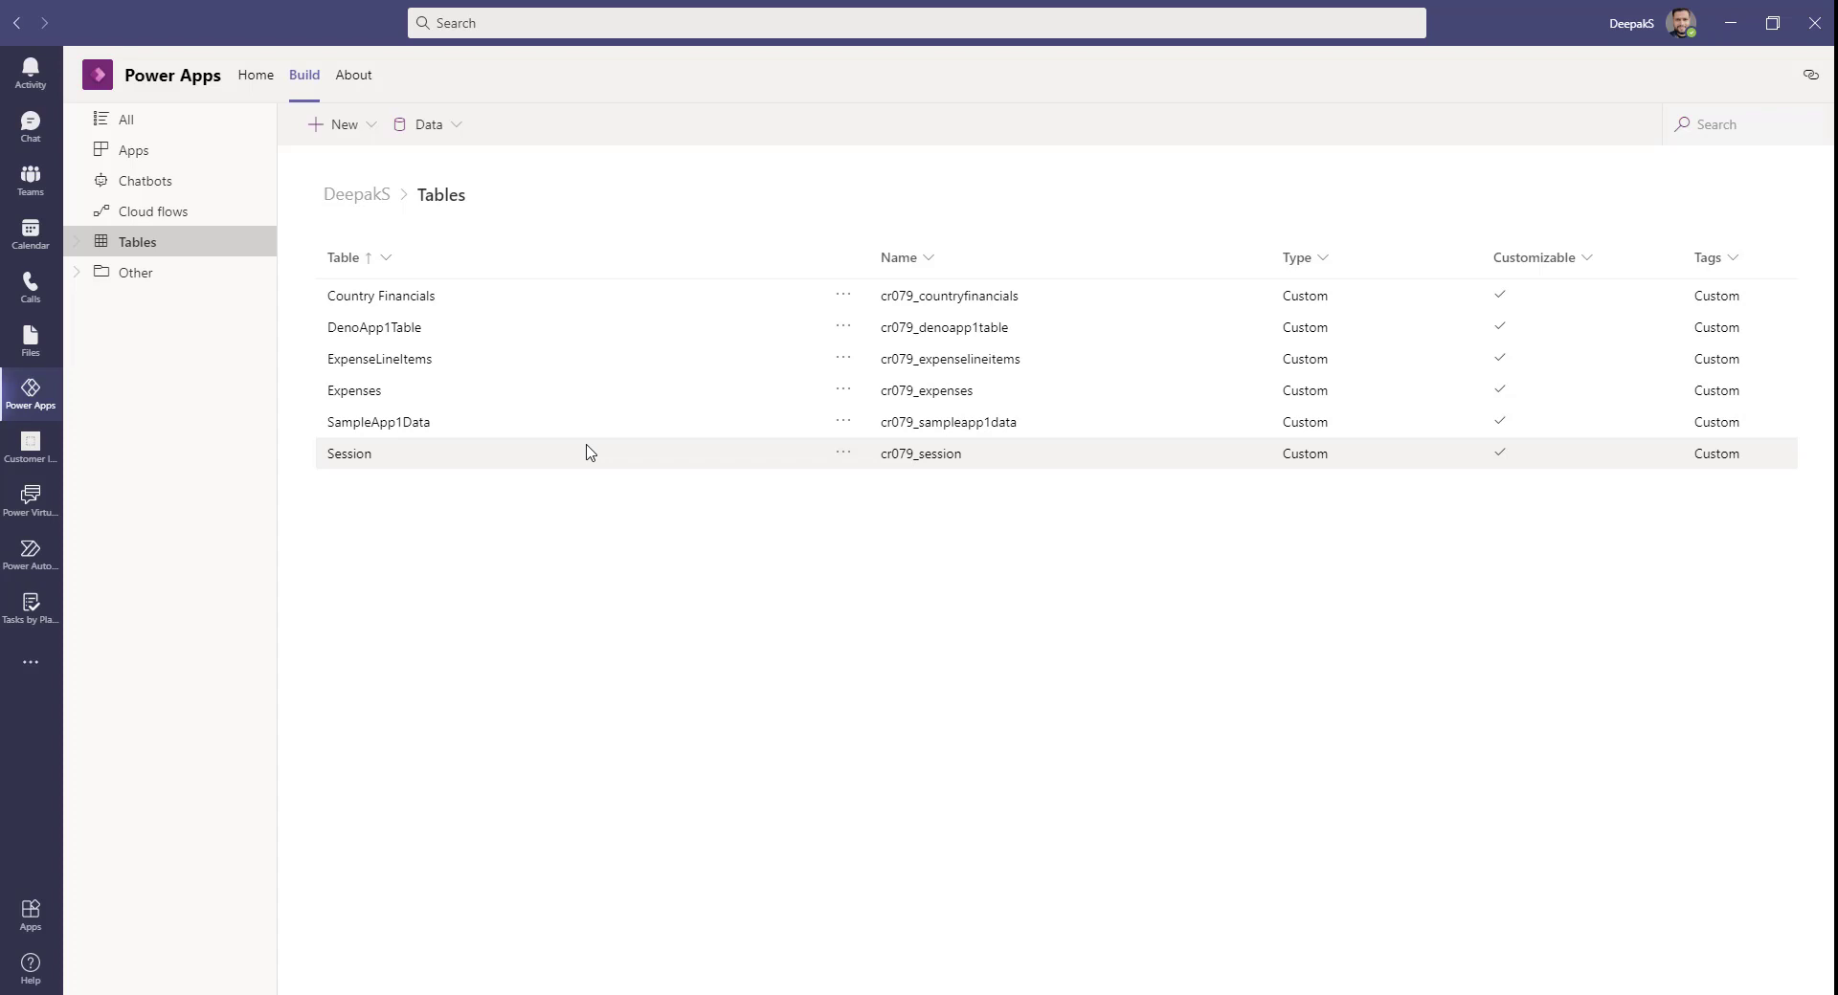
pyautogui.click(371, 130)
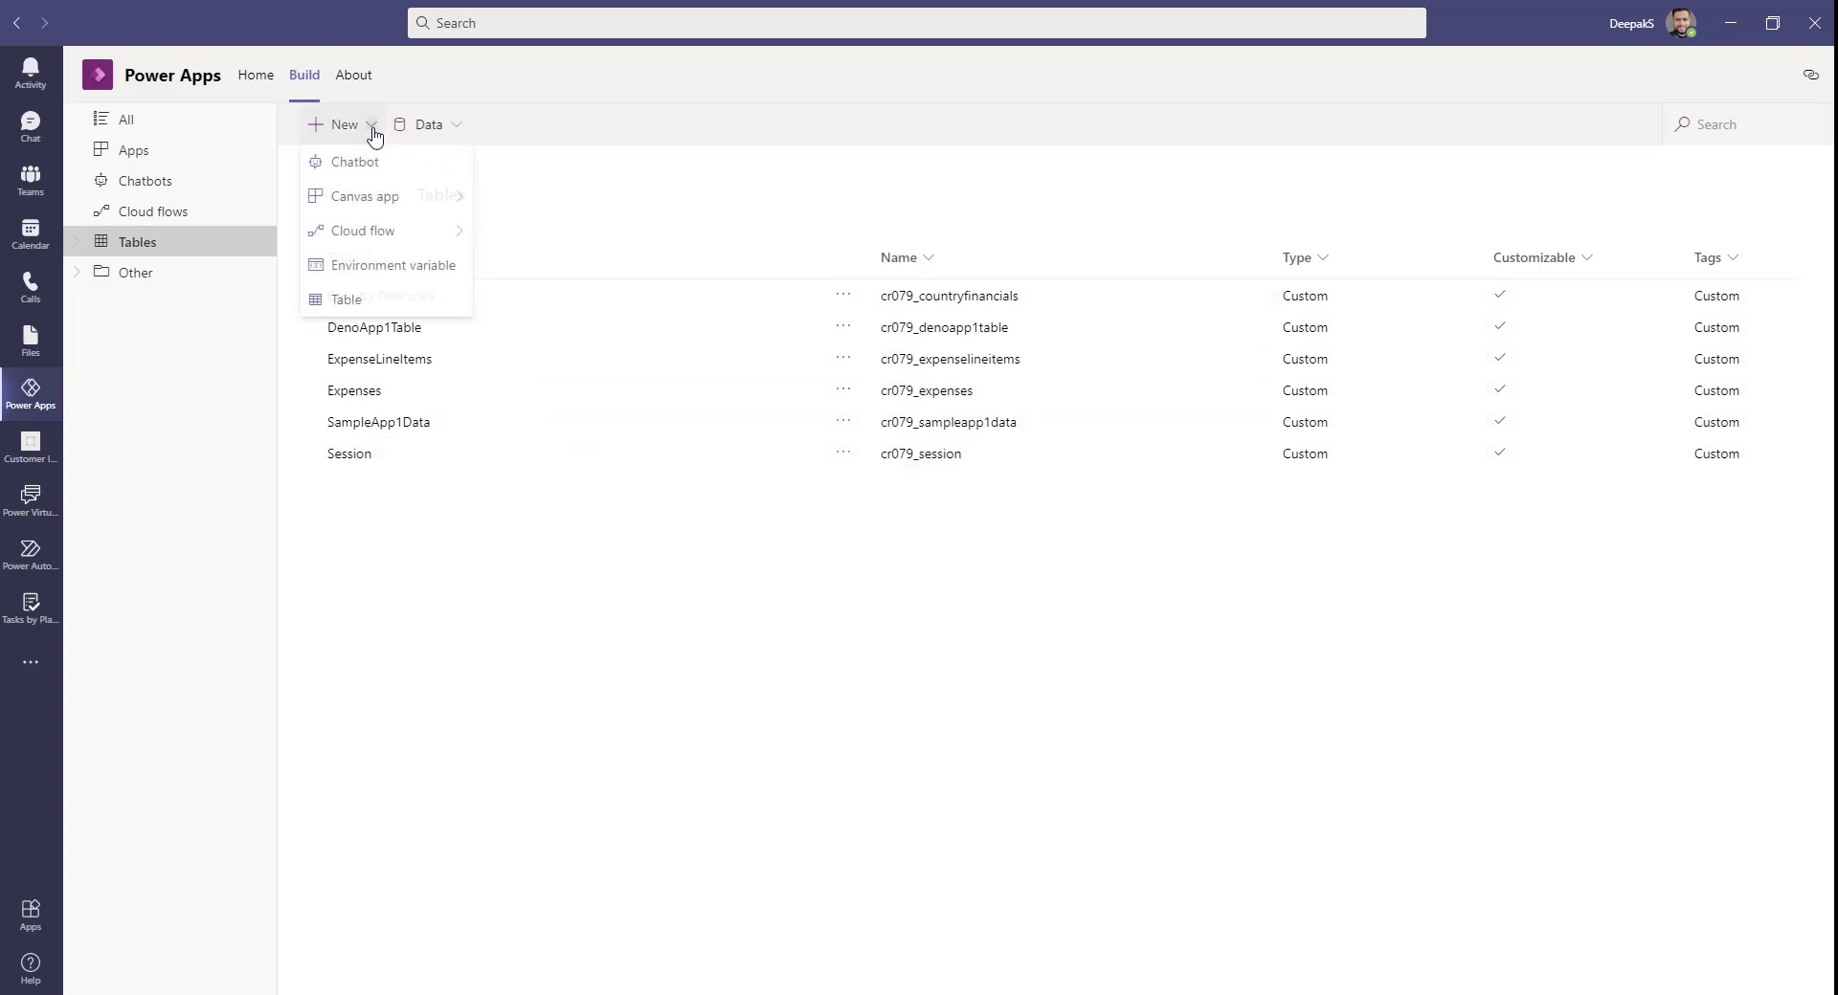
pyautogui.click(348, 300)
pyautogui.click(1577, 140)
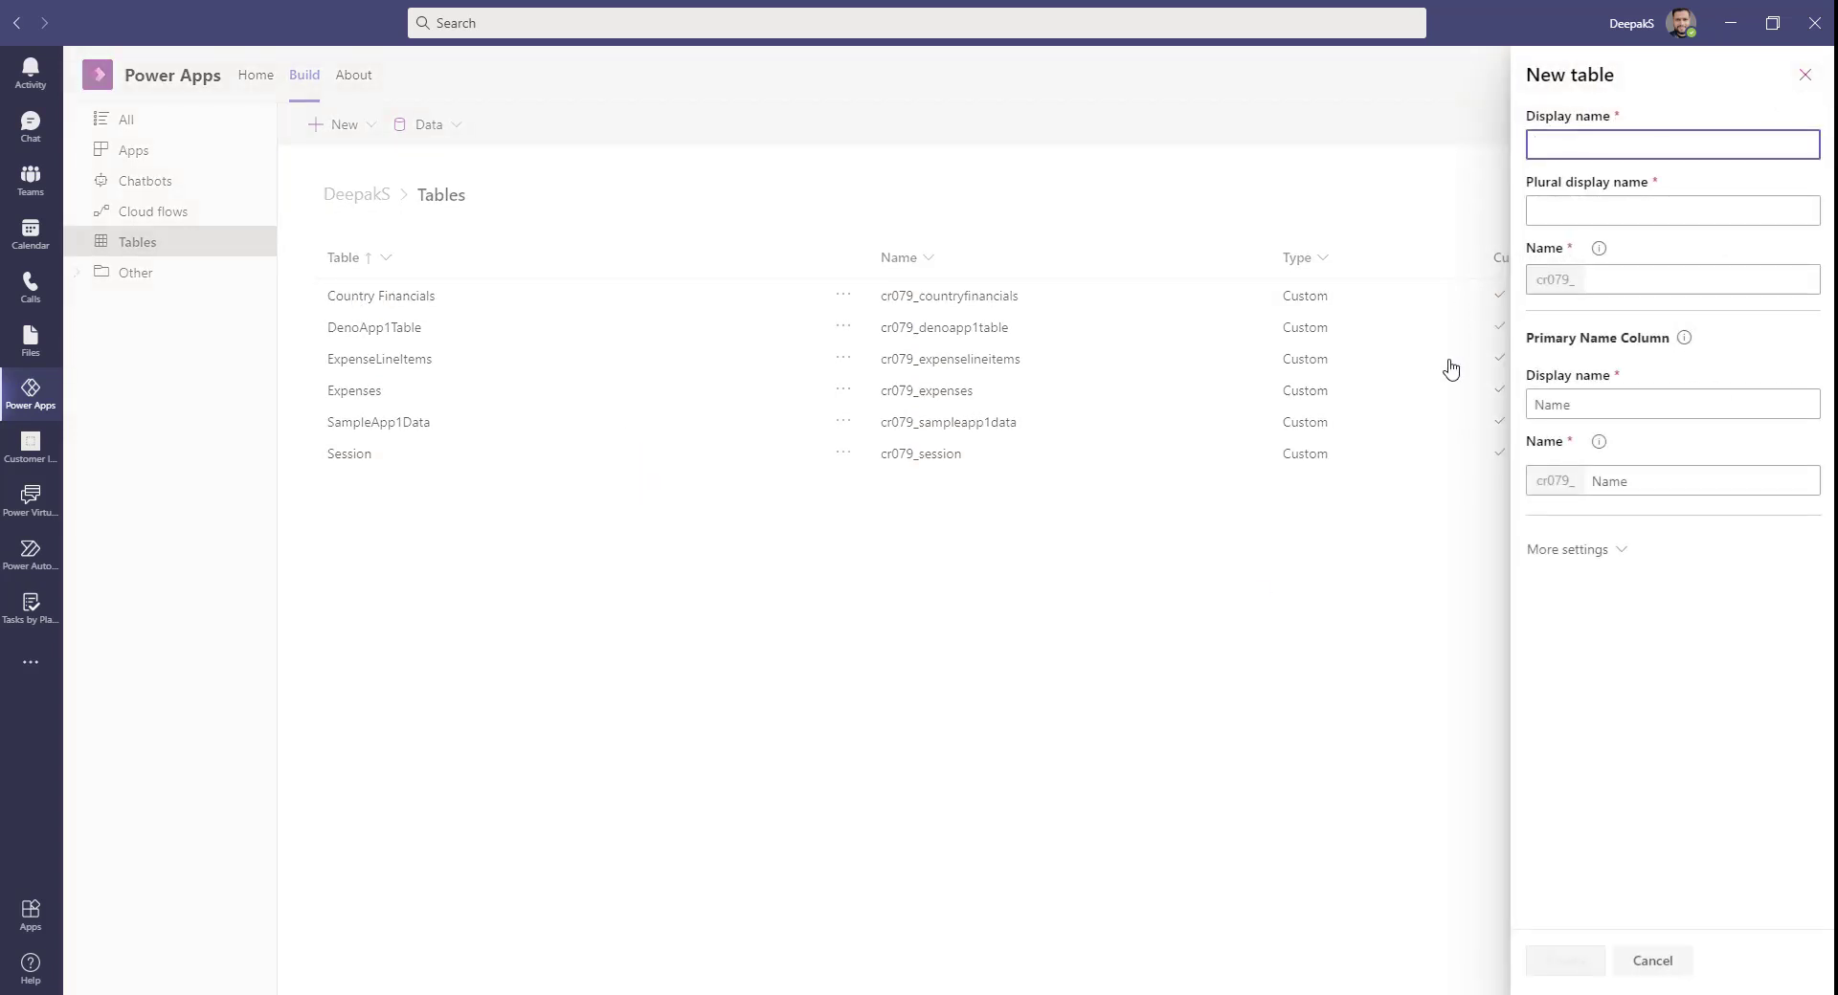
pyautogui.click(1347, 569)
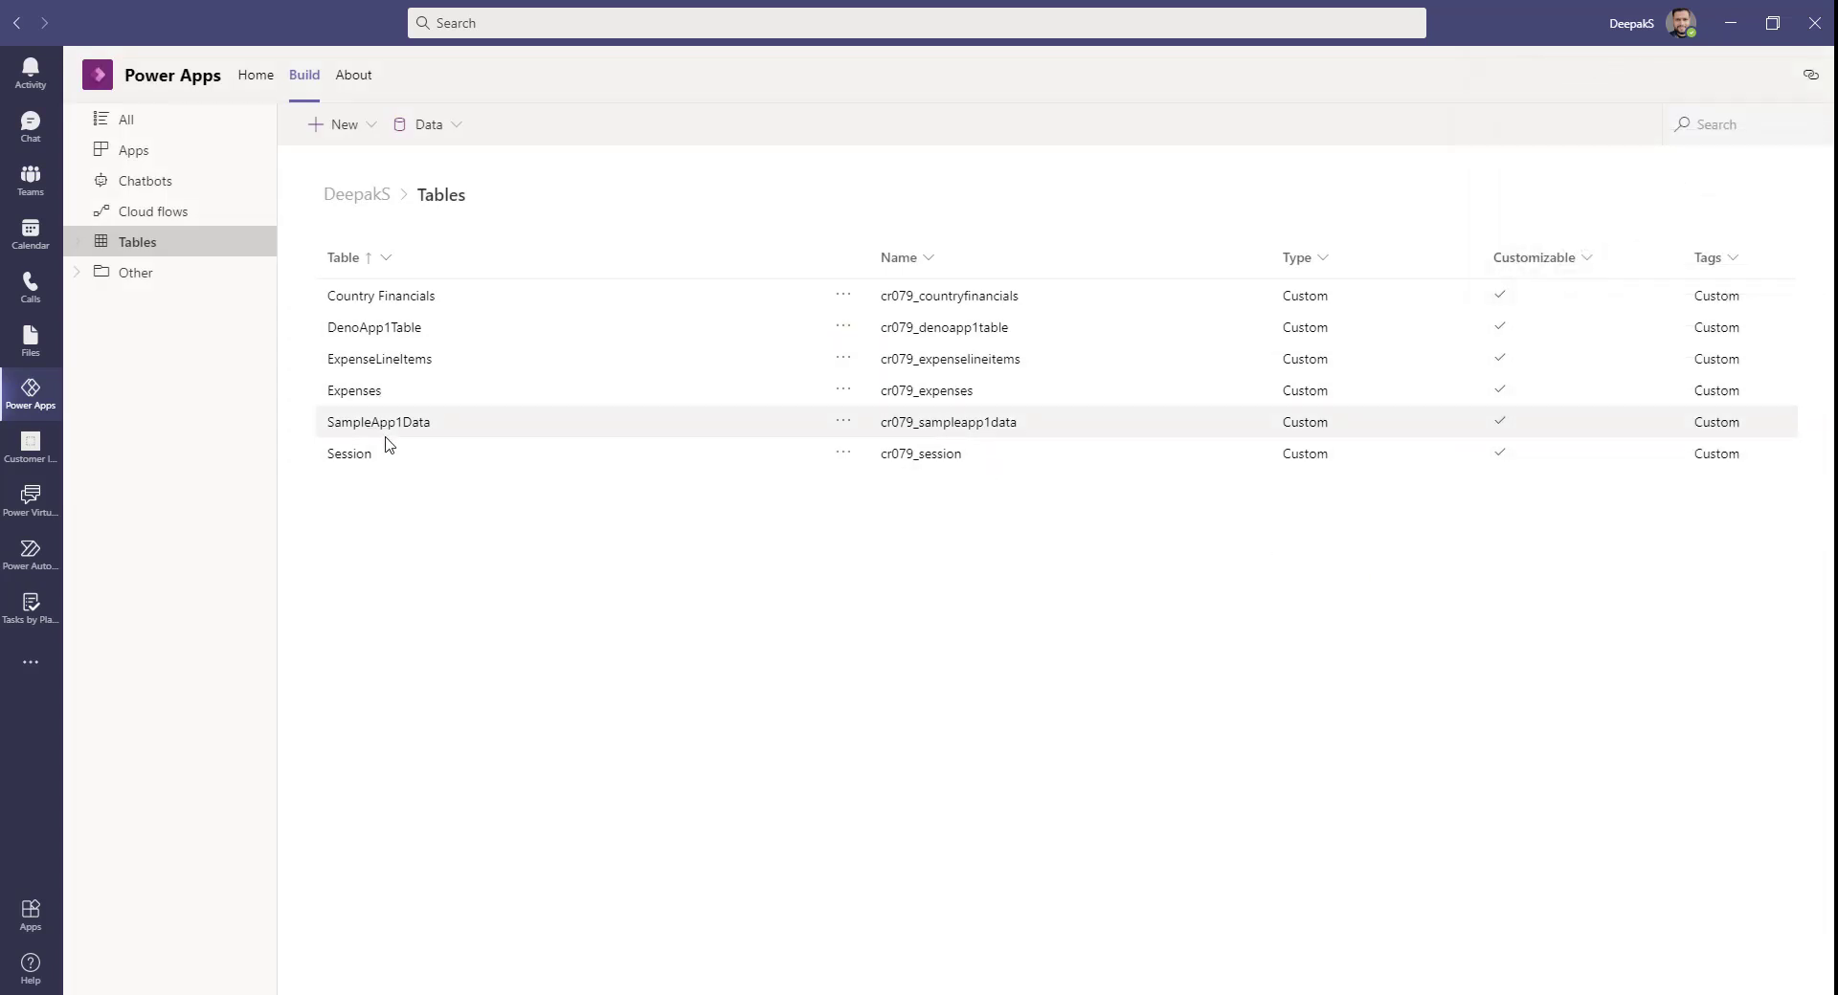
# Step: Open the Country Financials table, examine its columns and row data, and close the data view
pyautogui.click(338, 298)
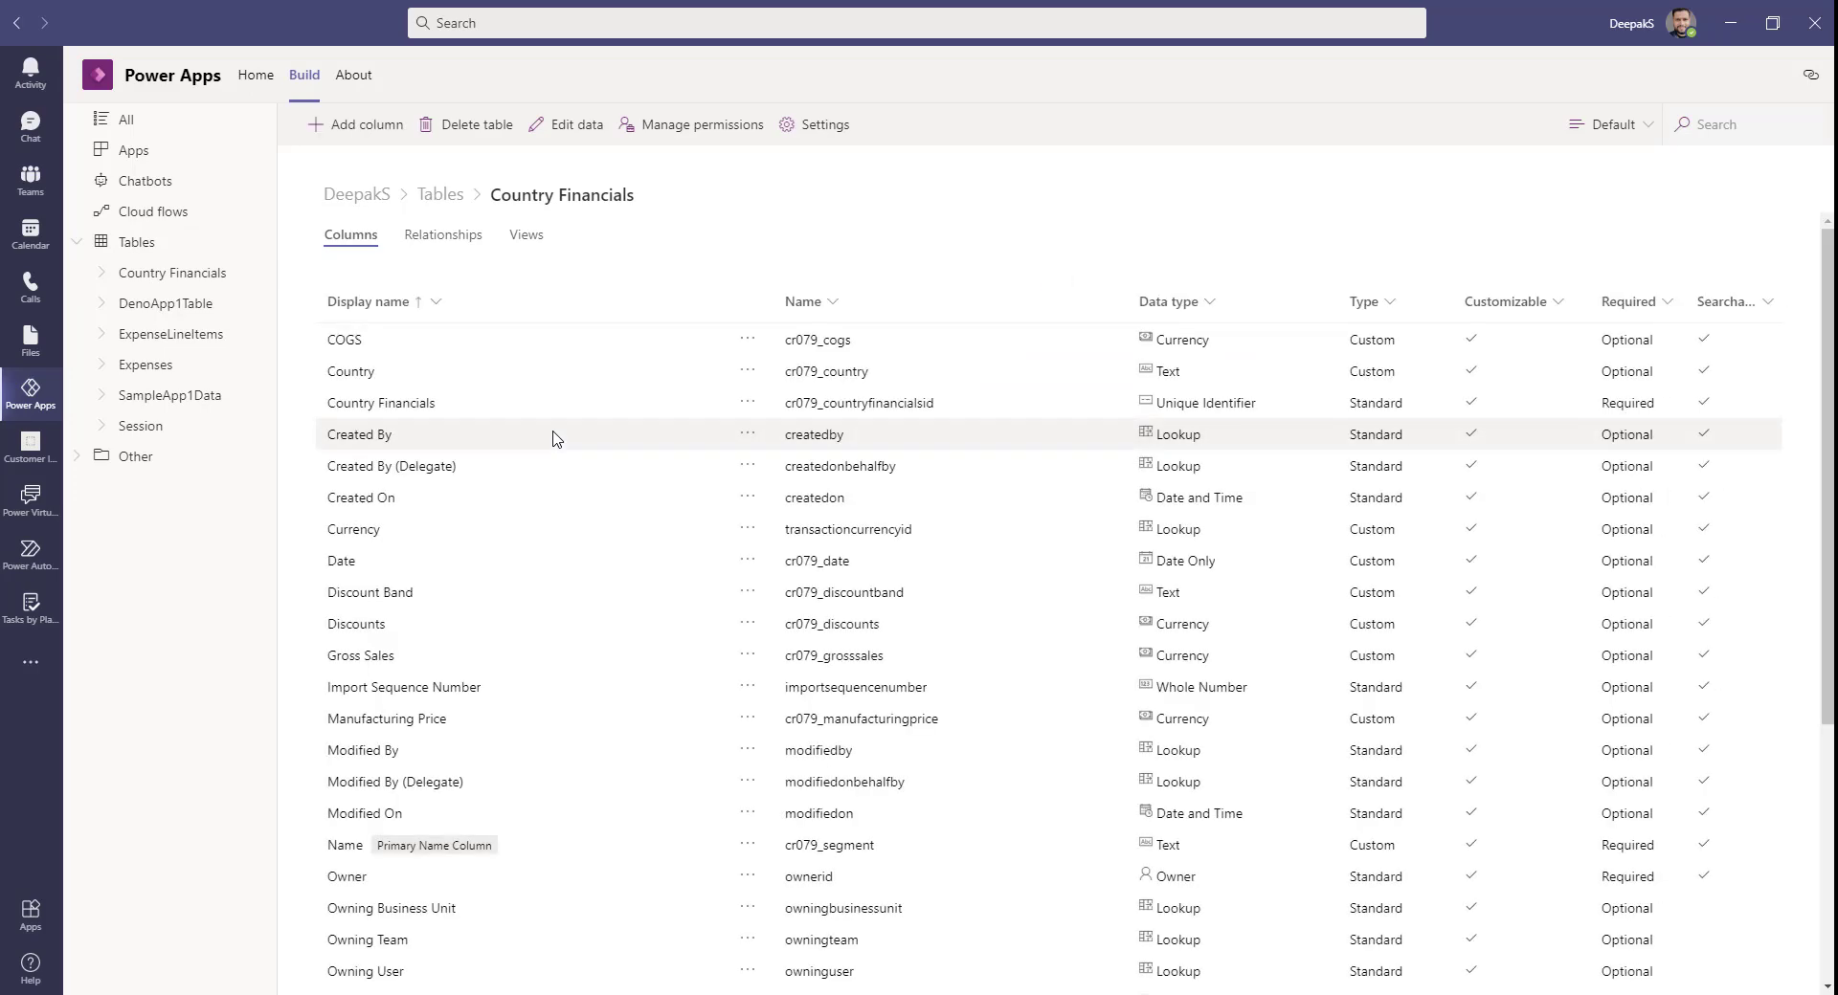
pyautogui.click(570, 138)
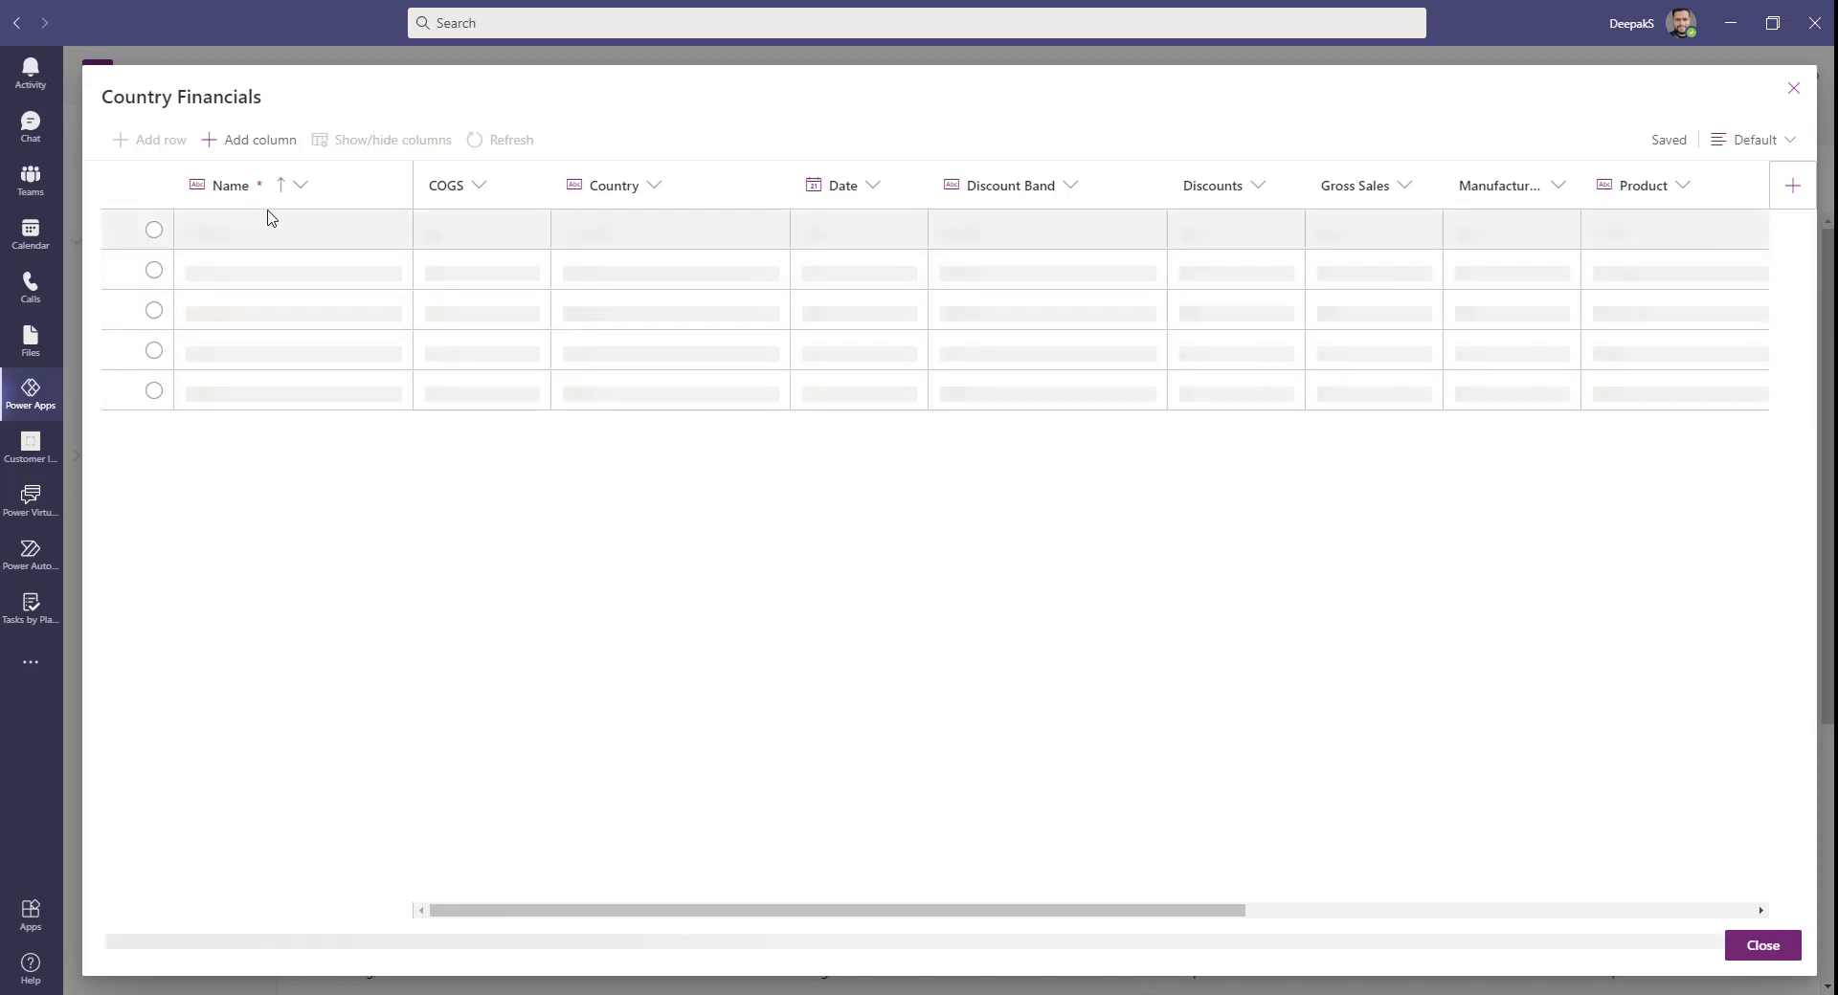
pyautogui.hscroll(2, 889, 285)
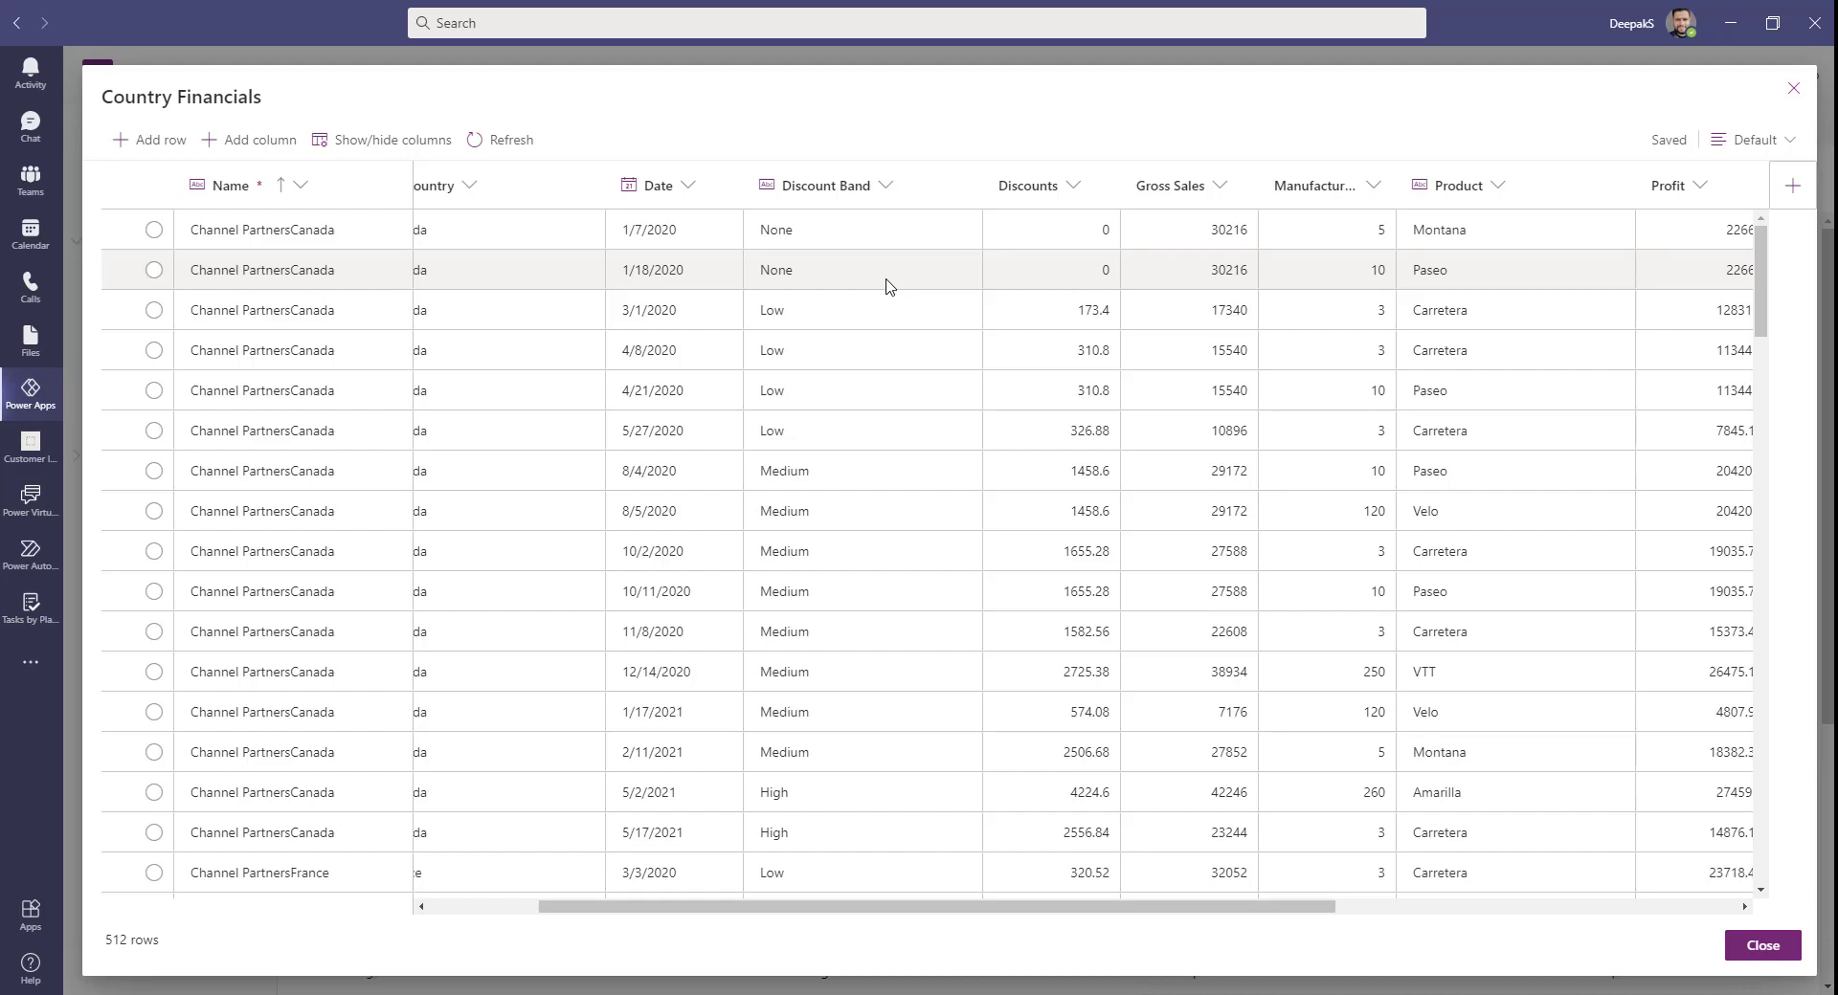
pyautogui.click(1762, 945)
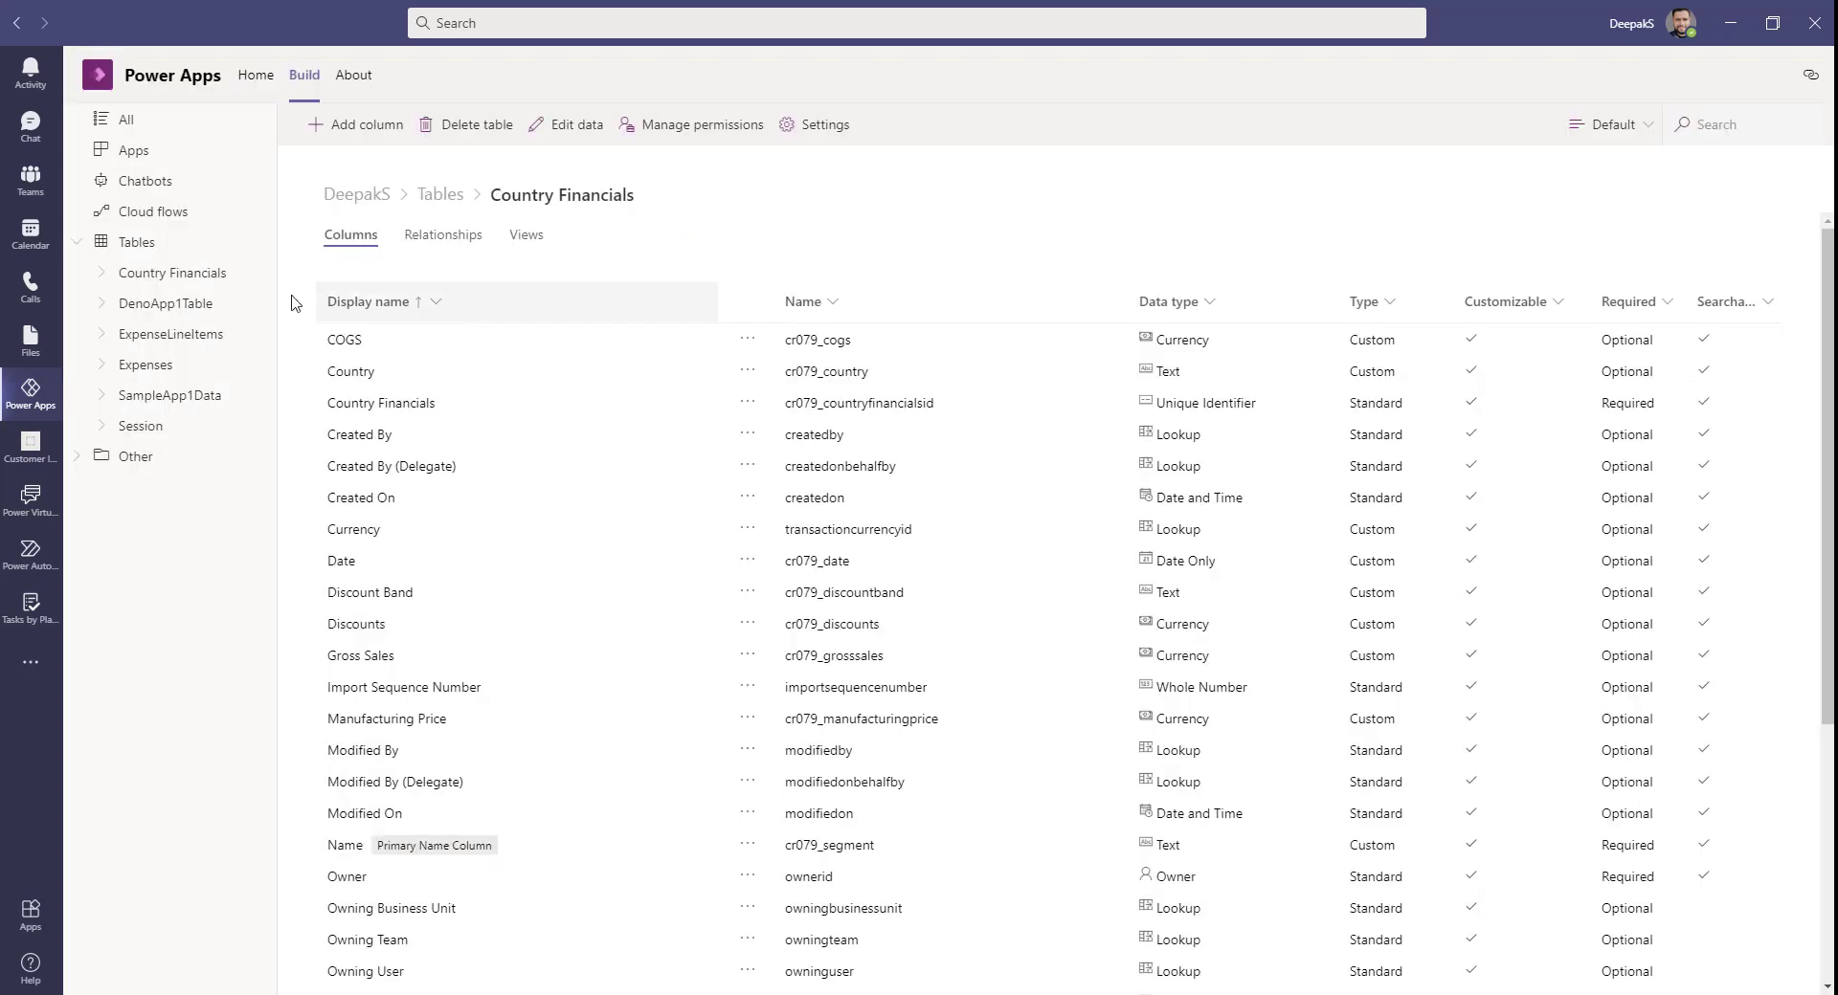
# Step: Create a new app from the Power Apps home page in the first listed team and name it PowerBIAPP
pyautogui.click(133, 153)
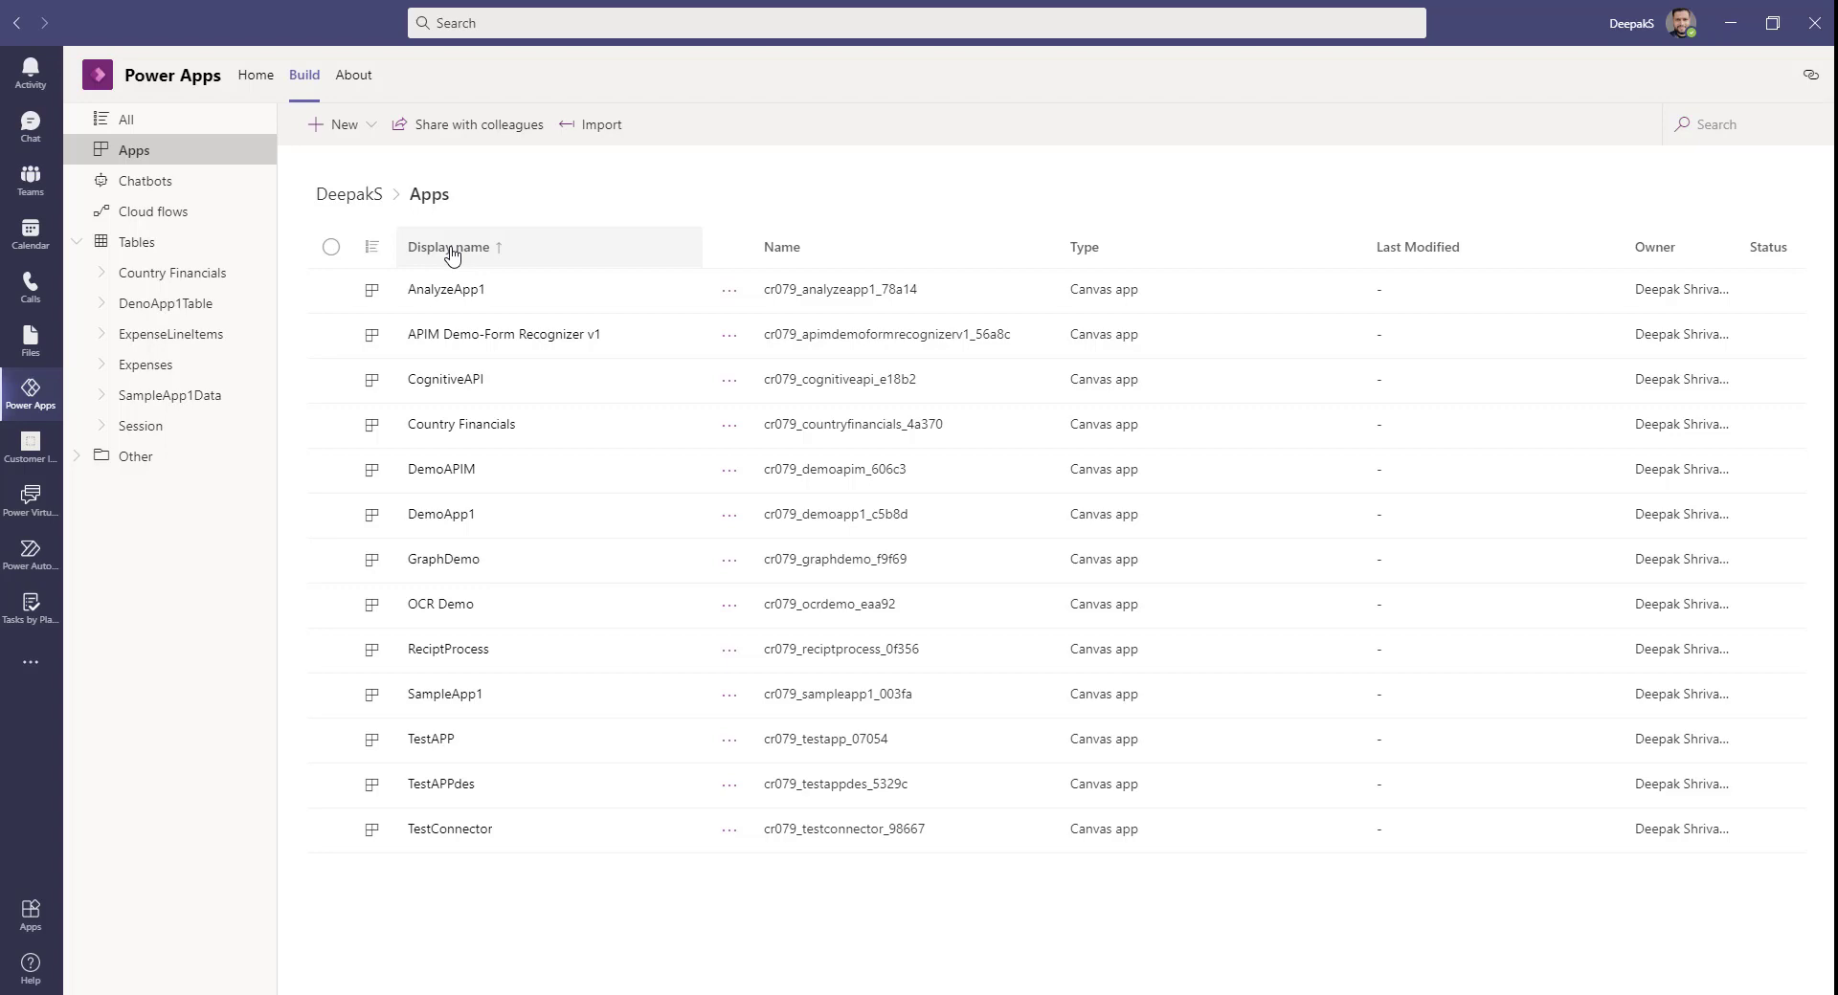
pyautogui.click(256, 75)
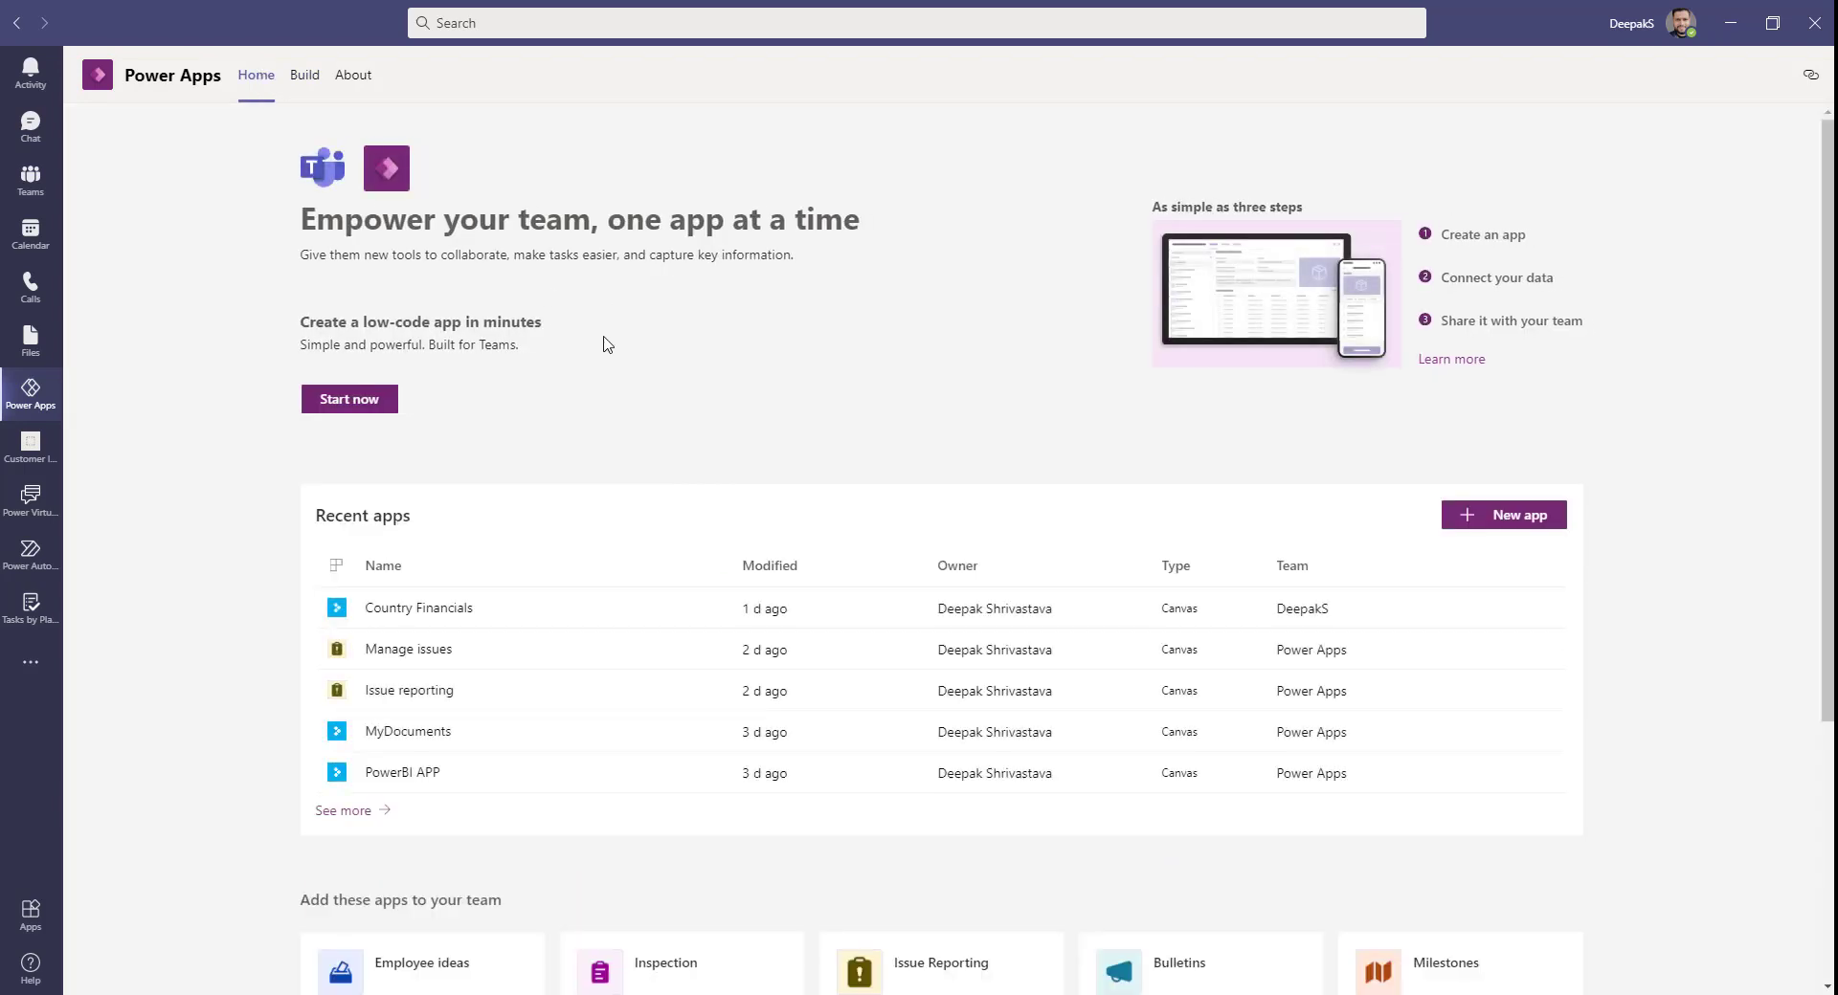
pyautogui.click(354, 410)
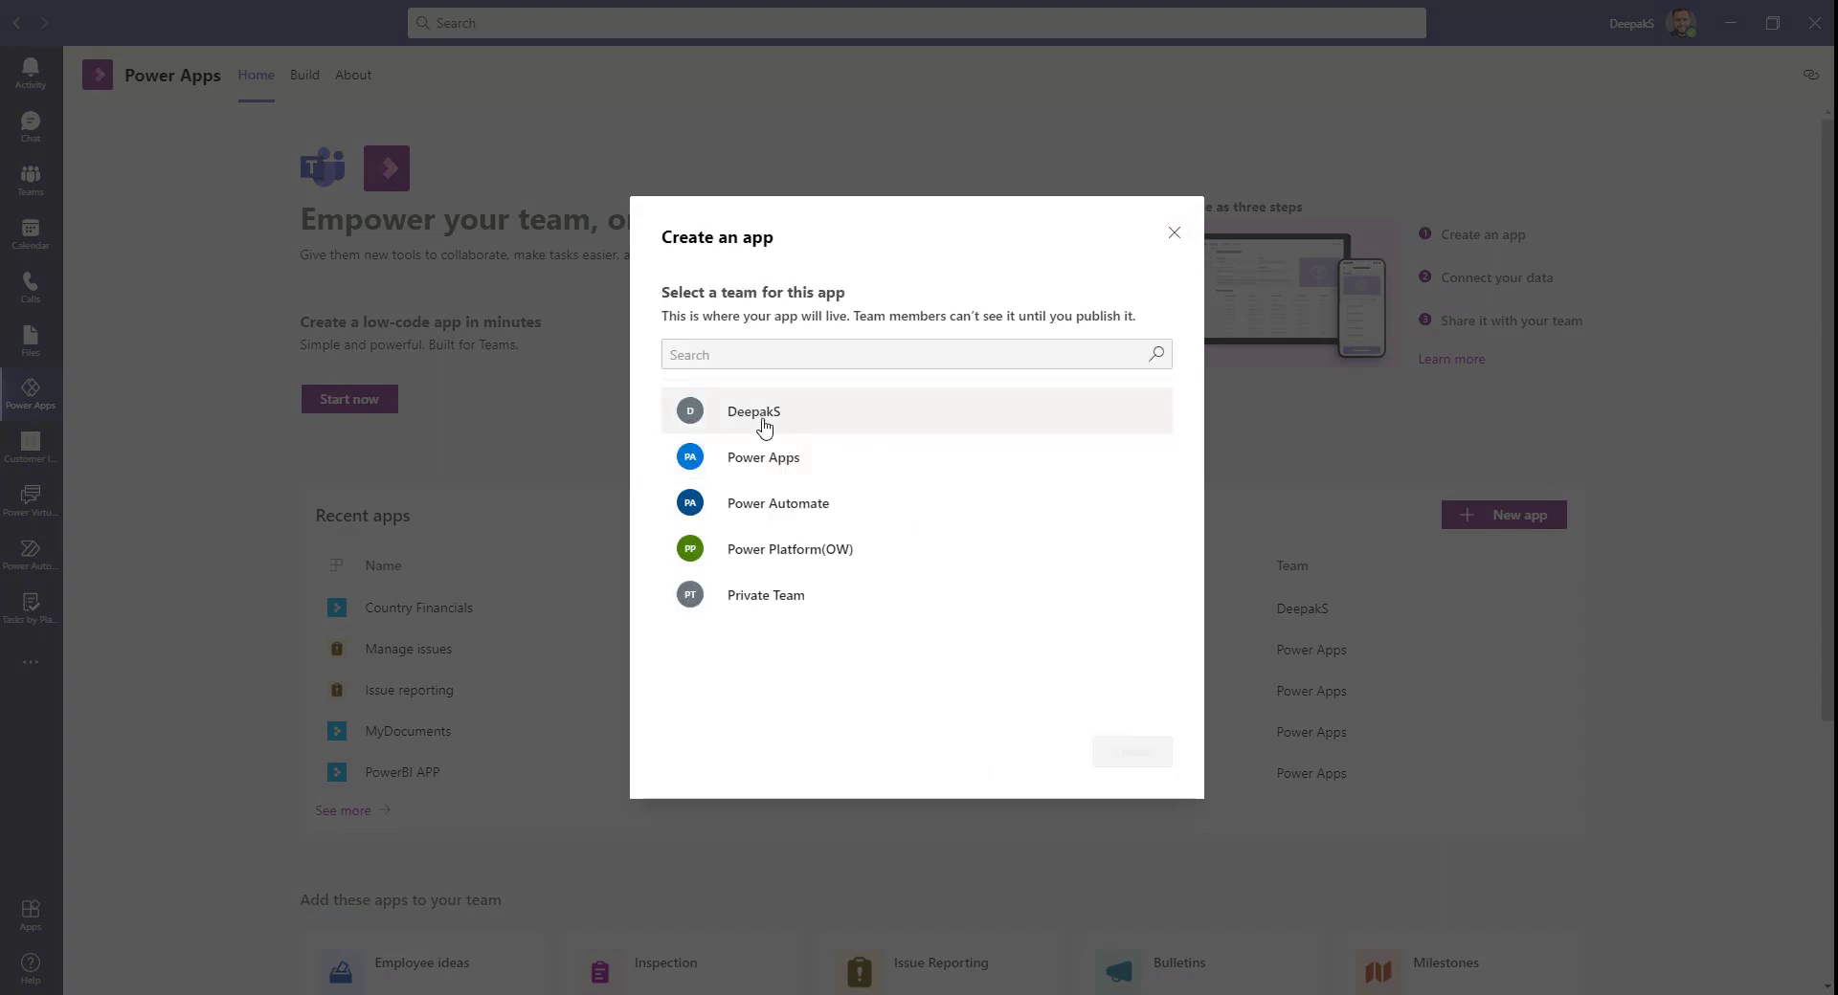
pyautogui.click(764, 425)
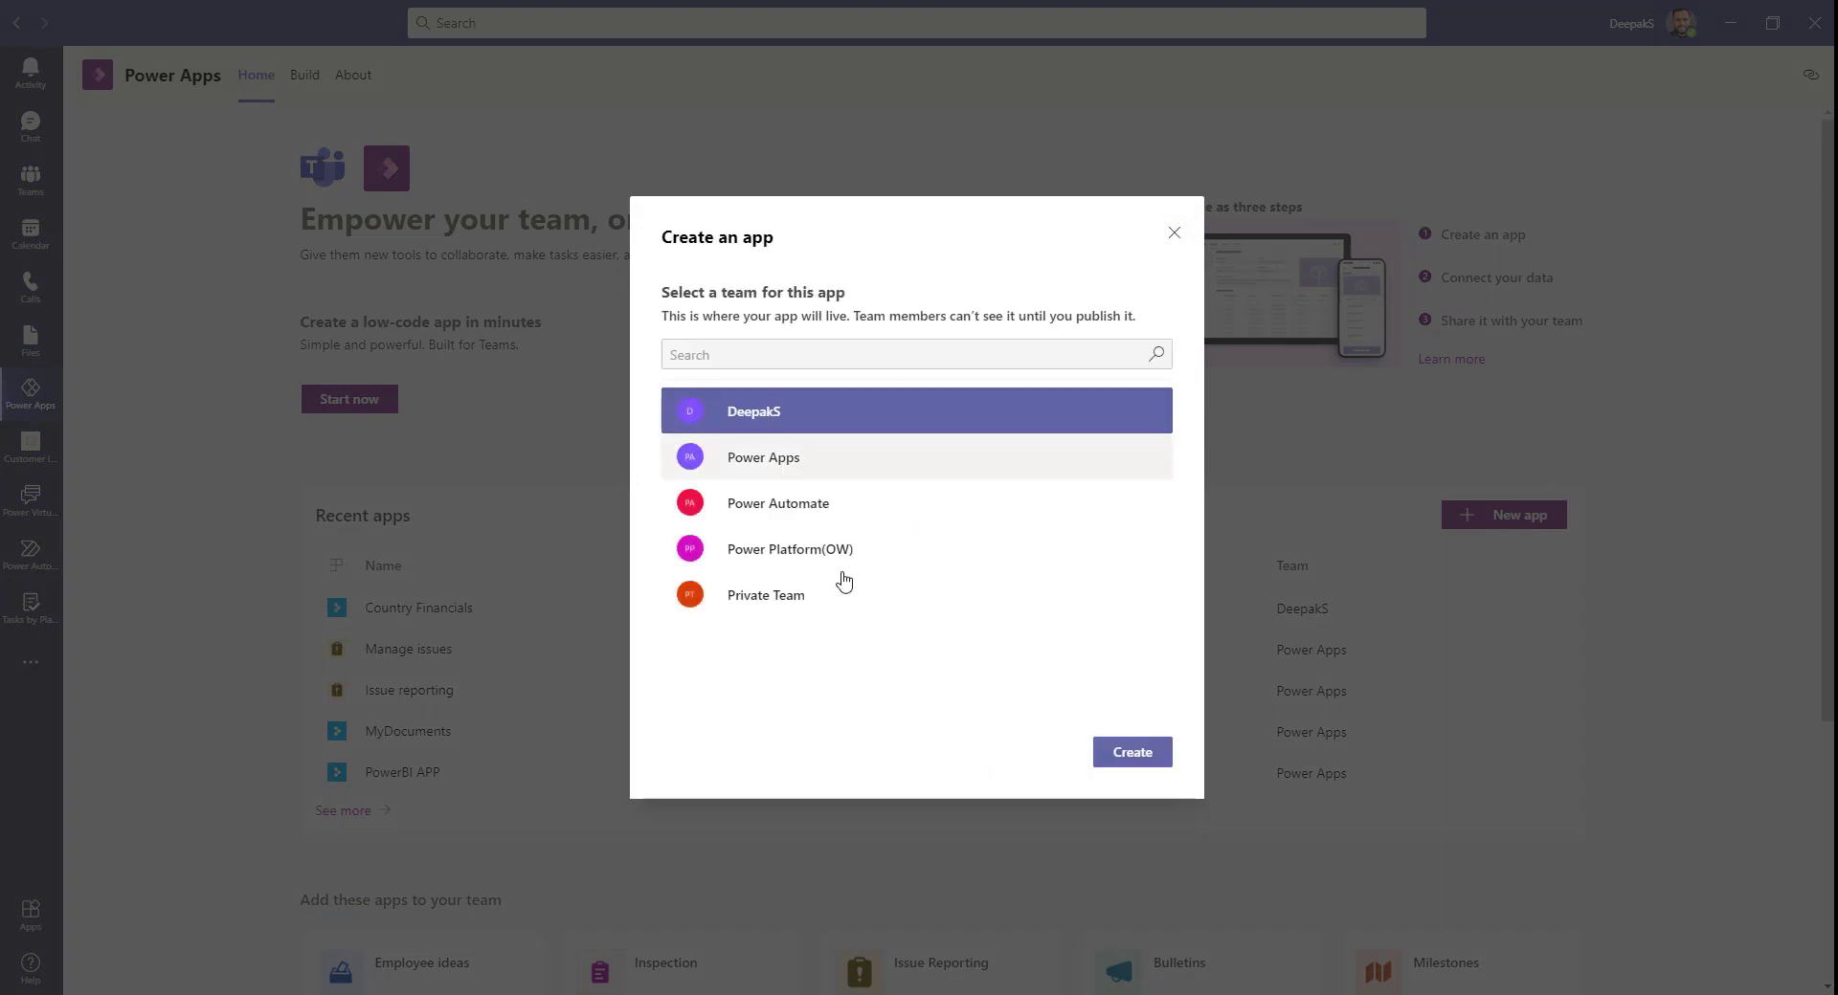
pyautogui.click(1147, 756)
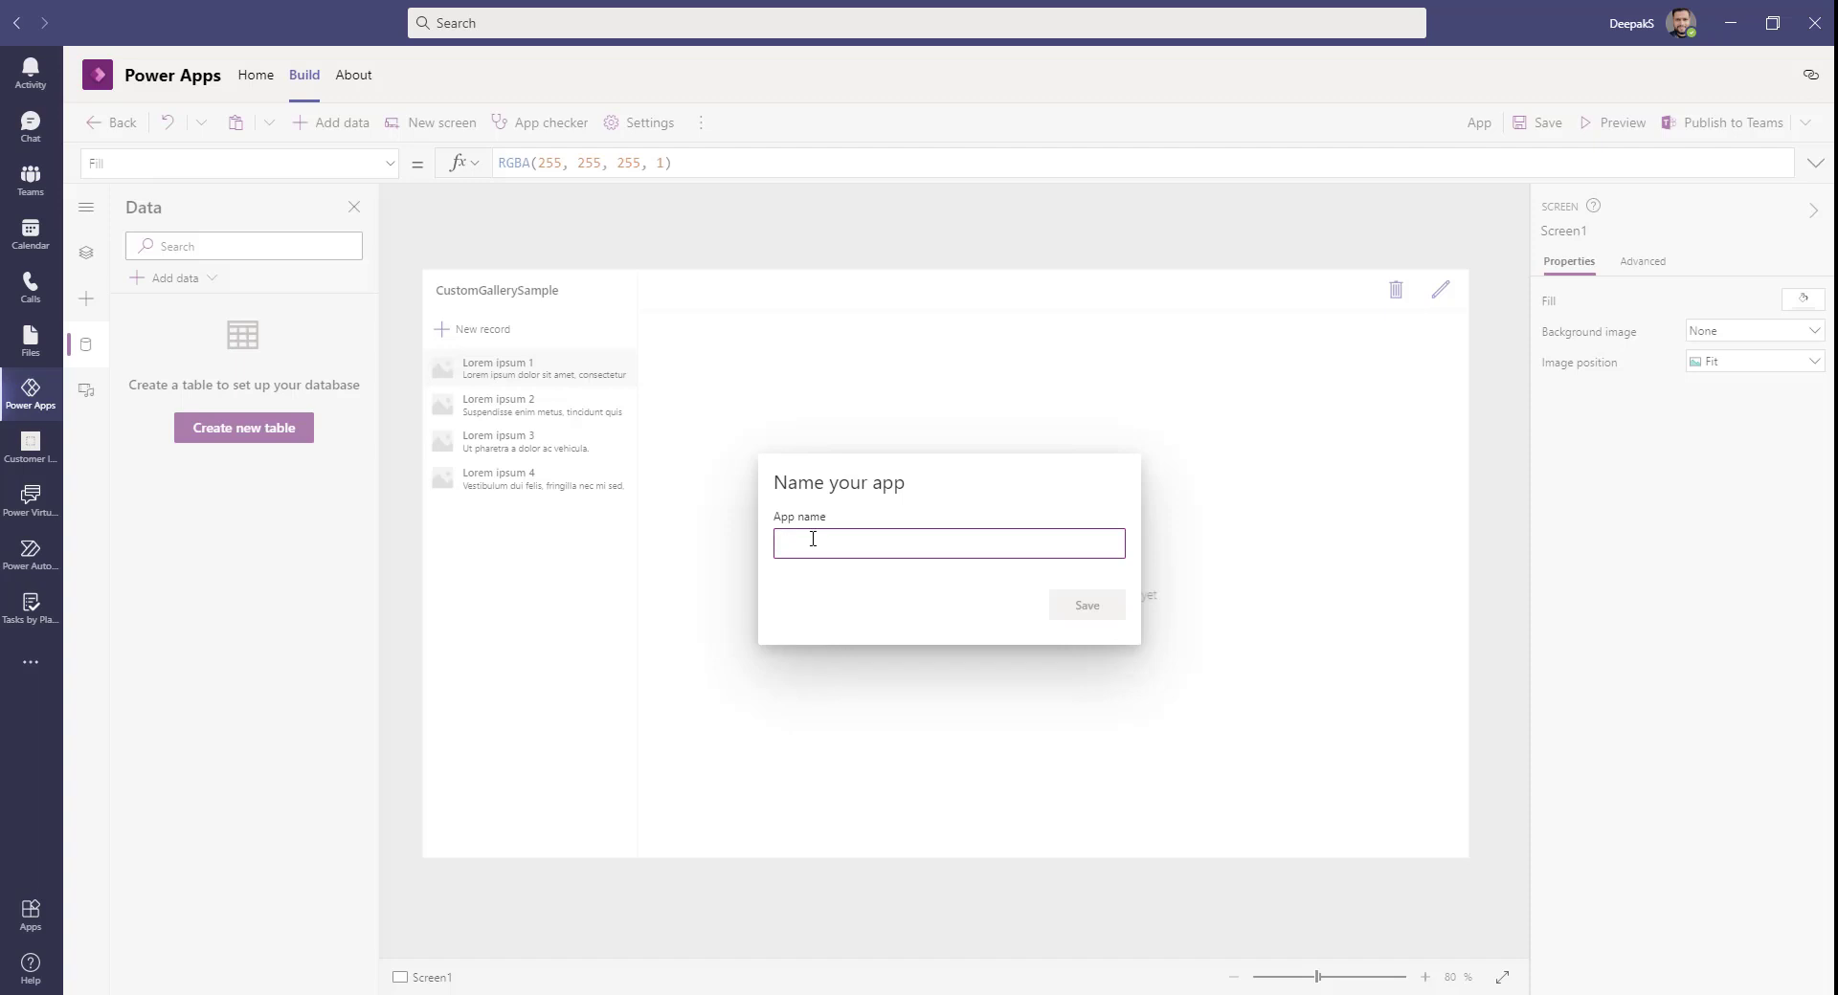
pyautogui.write('PowerBIAPP')
pyautogui.press('Return')
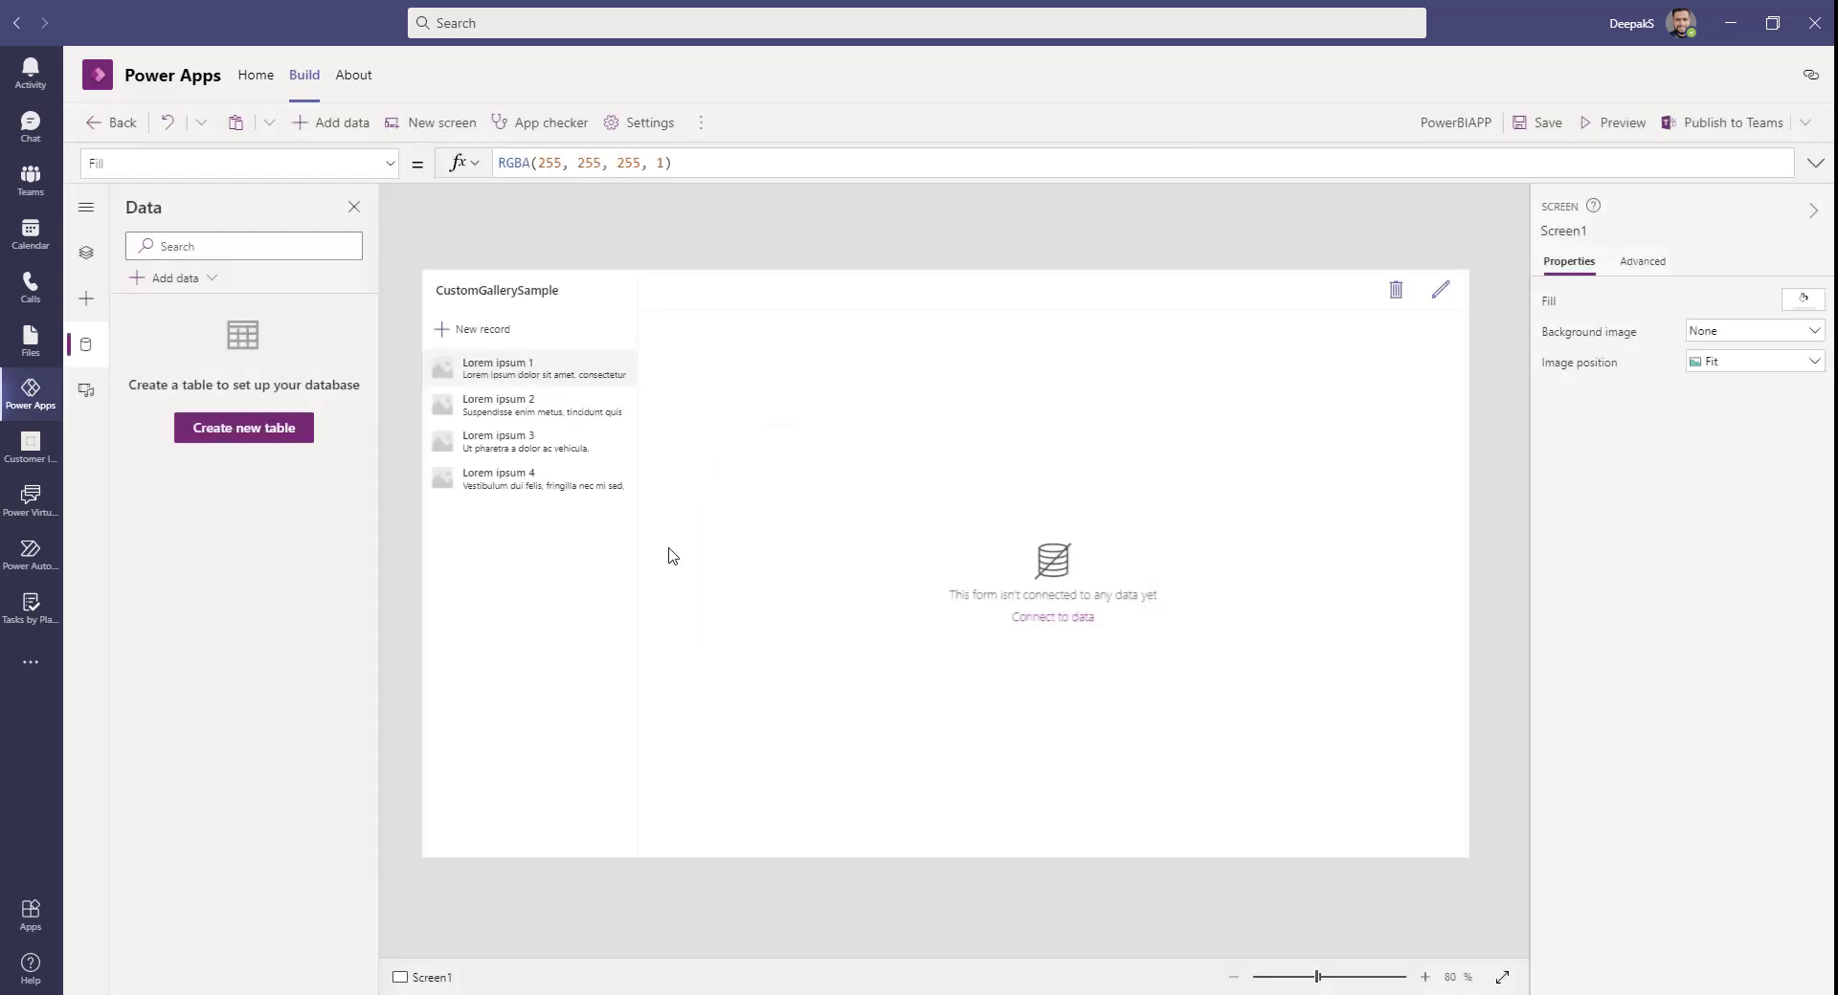
# Step: Connect the app to the Country Financials table from the current environment as its data source
pyautogui.click(210, 287)
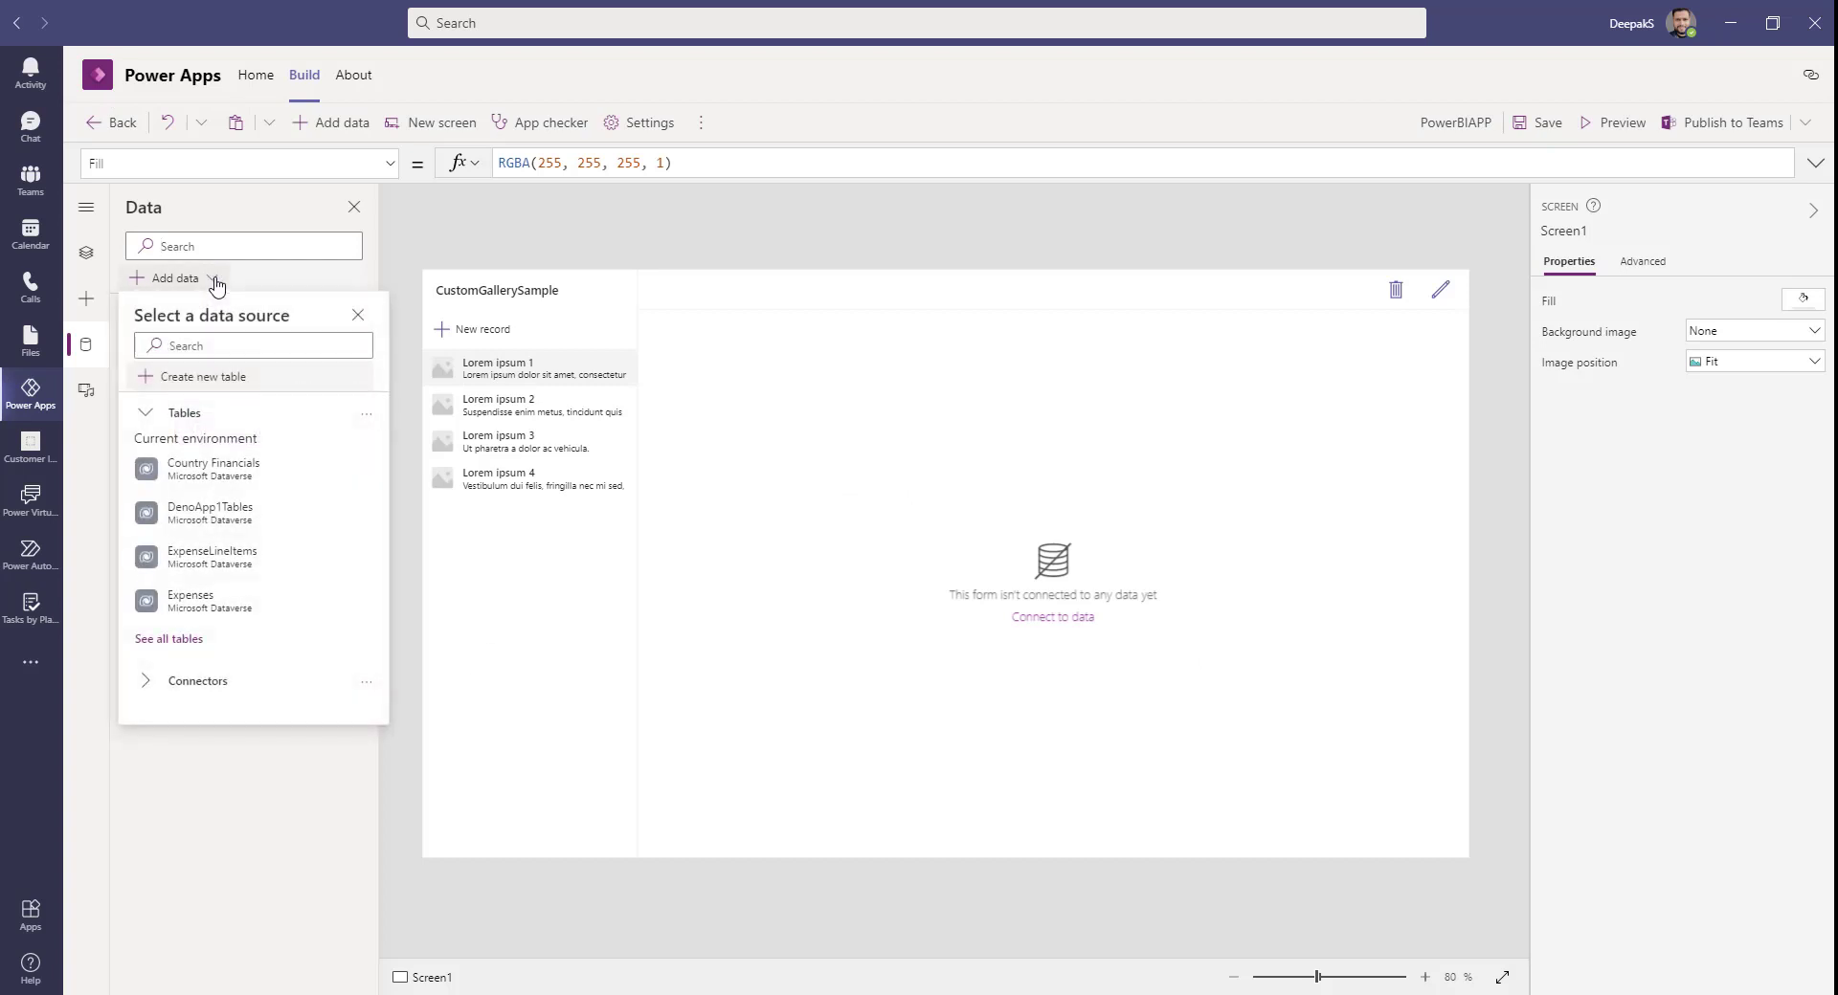
pyautogui.moveTo(201, 475)
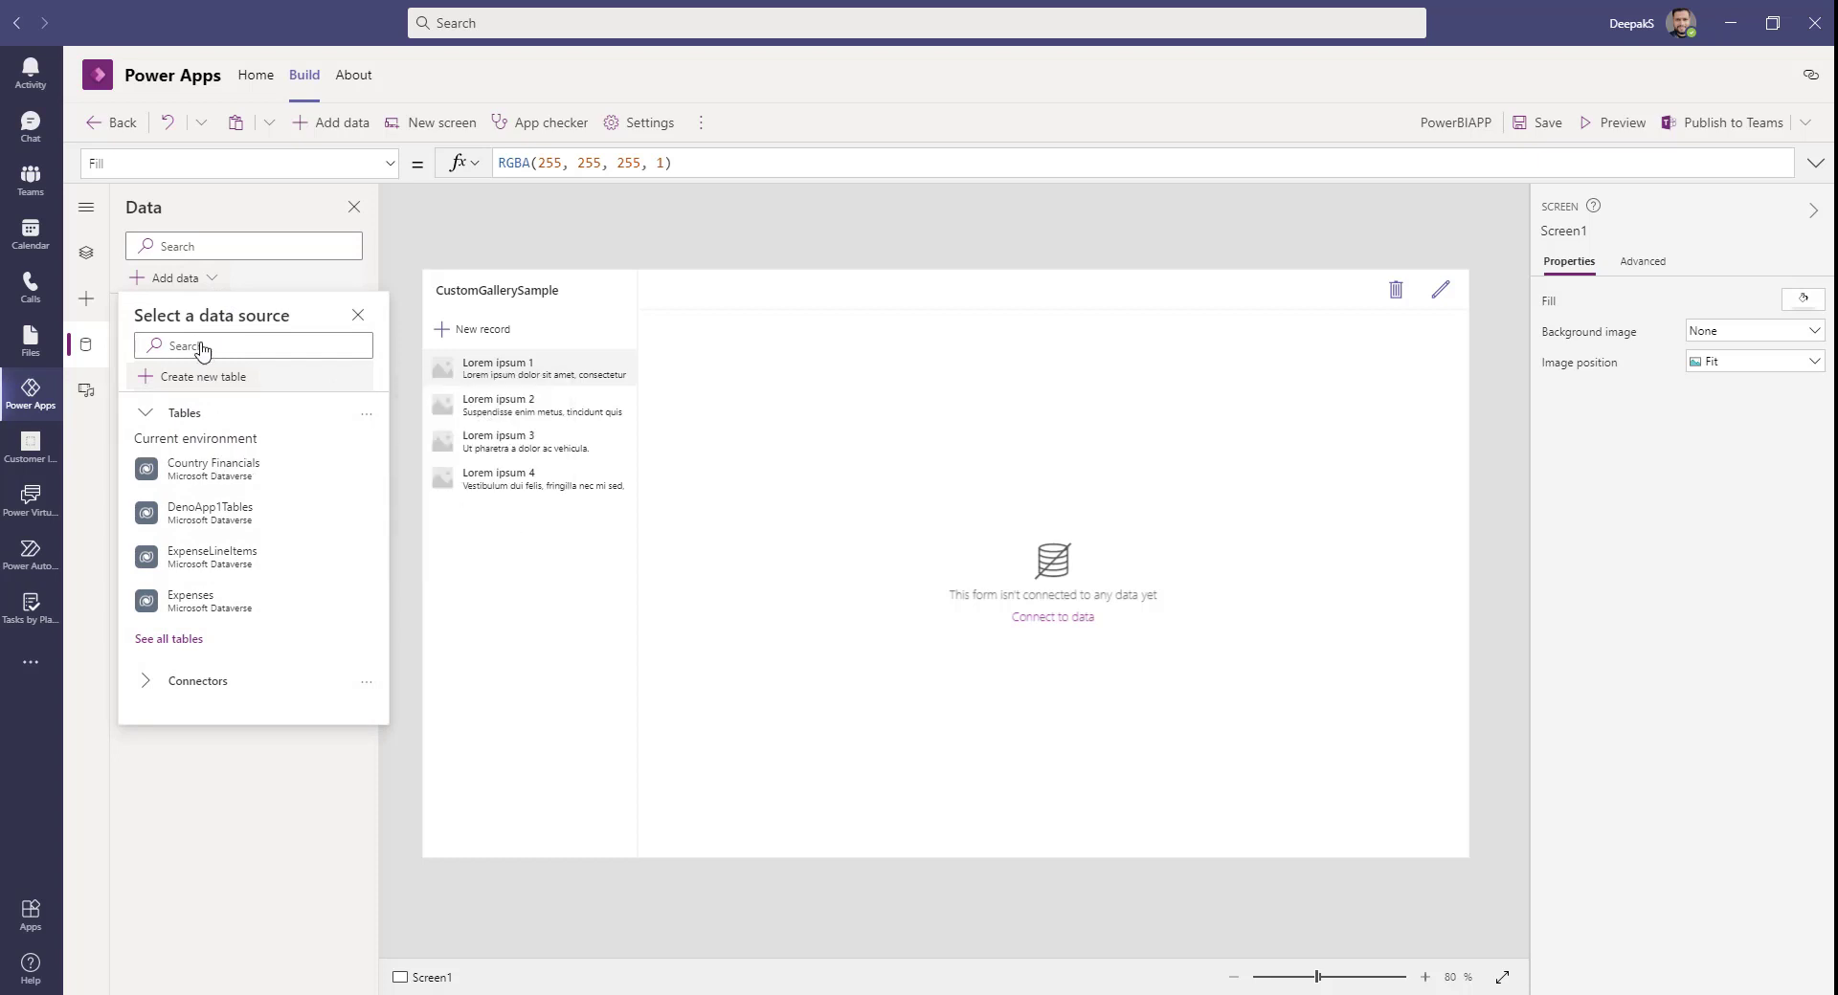
pyautogui.click(194, 475)
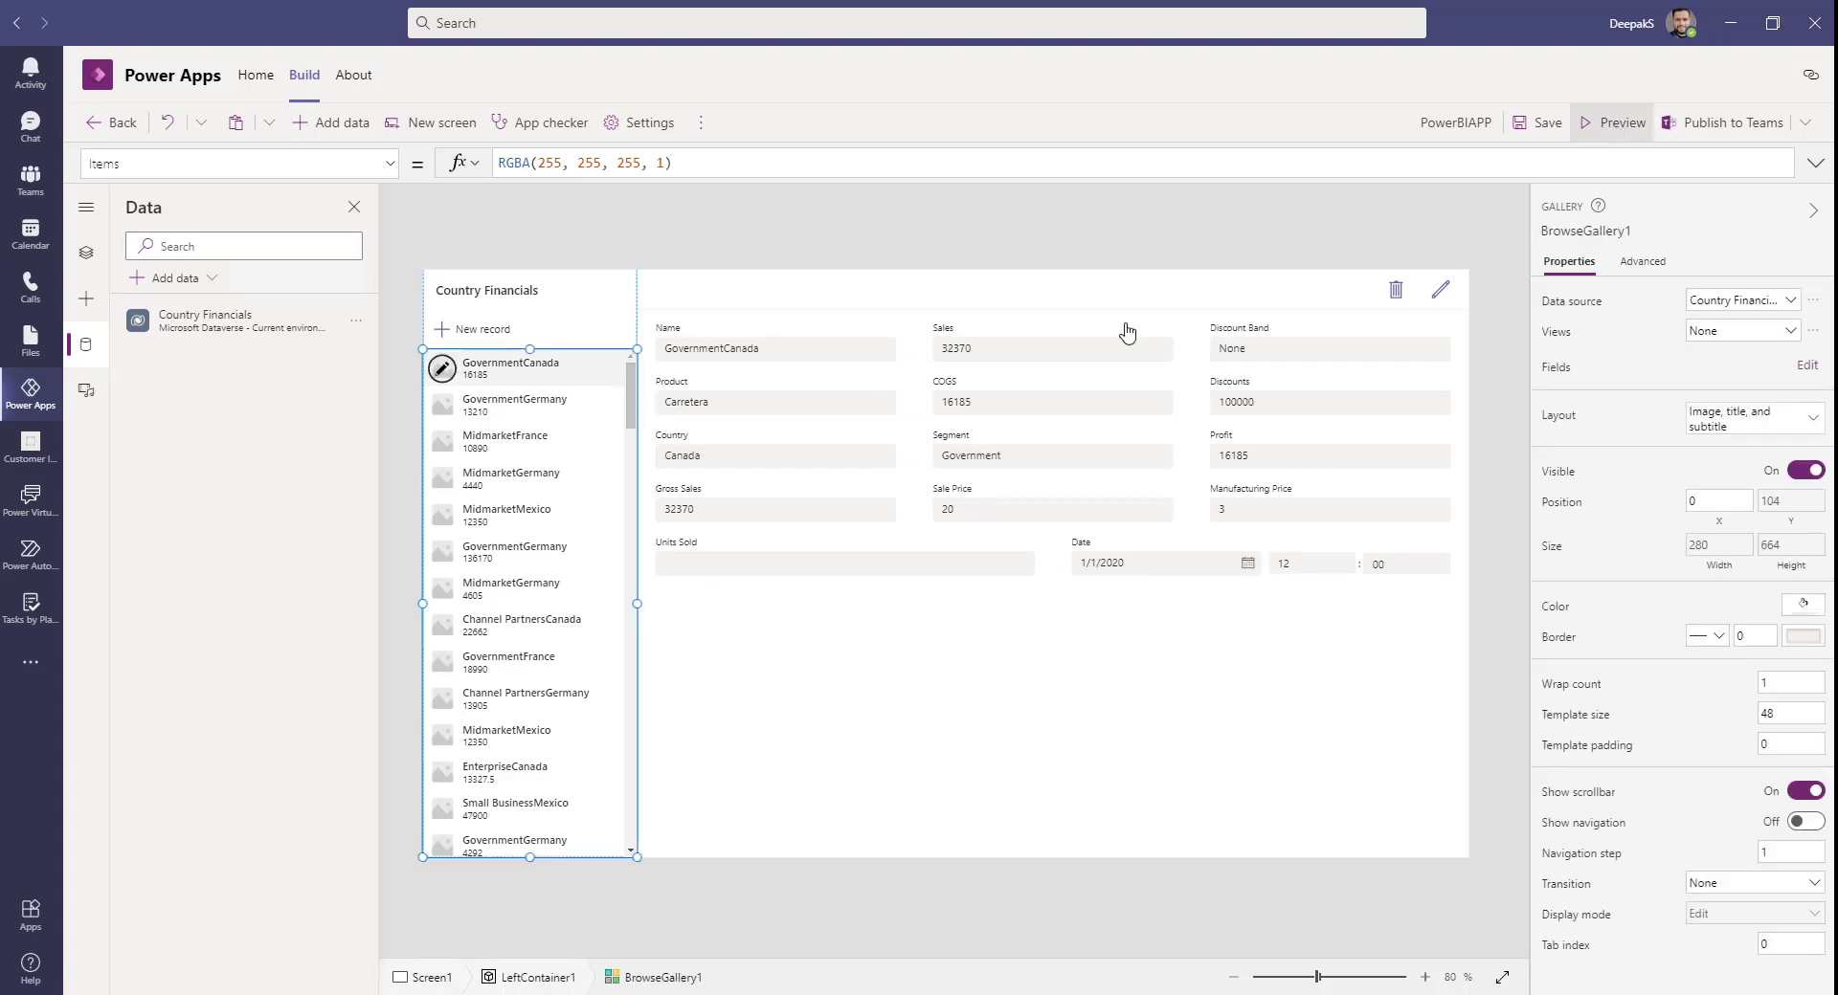
# Step: Preview the app to look through the Country Financials records, and dismiss the canvas-testing tip on returning to the editor
pyautogui.click(1606, 143)
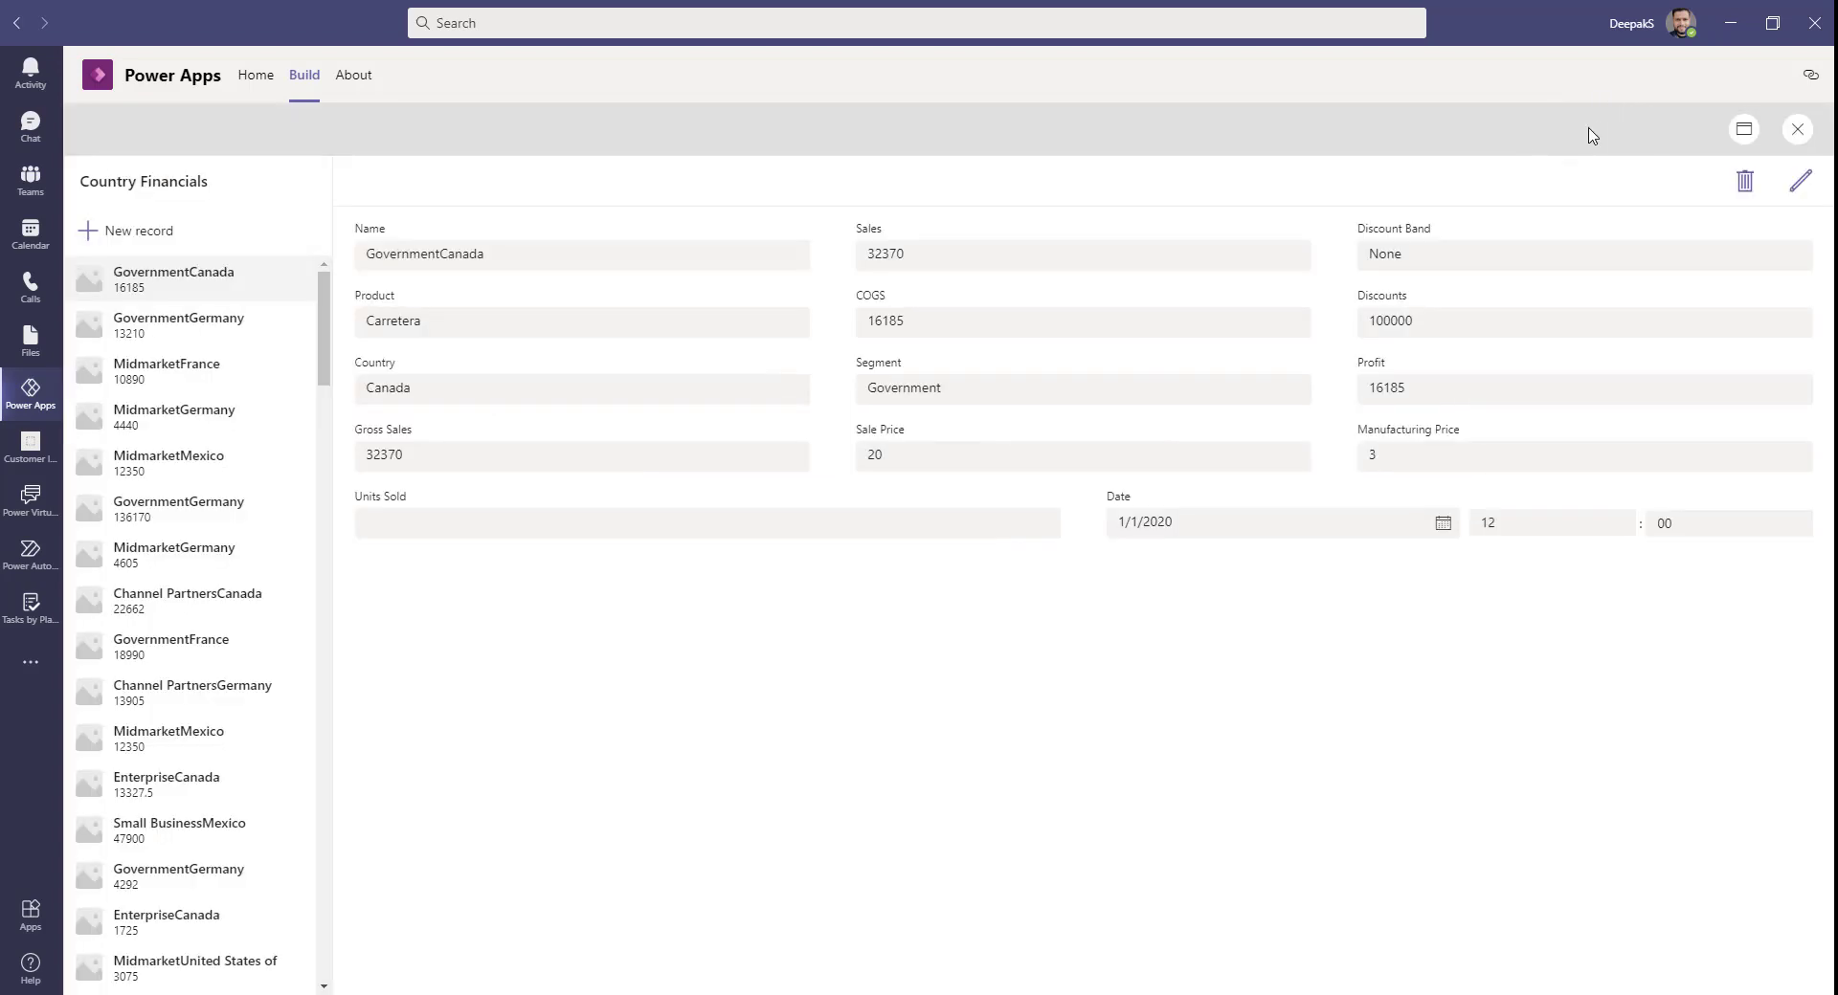
pyautogui.scroll(-5, 153, 531)
pyautogui.scroll(-10, 153, 533)
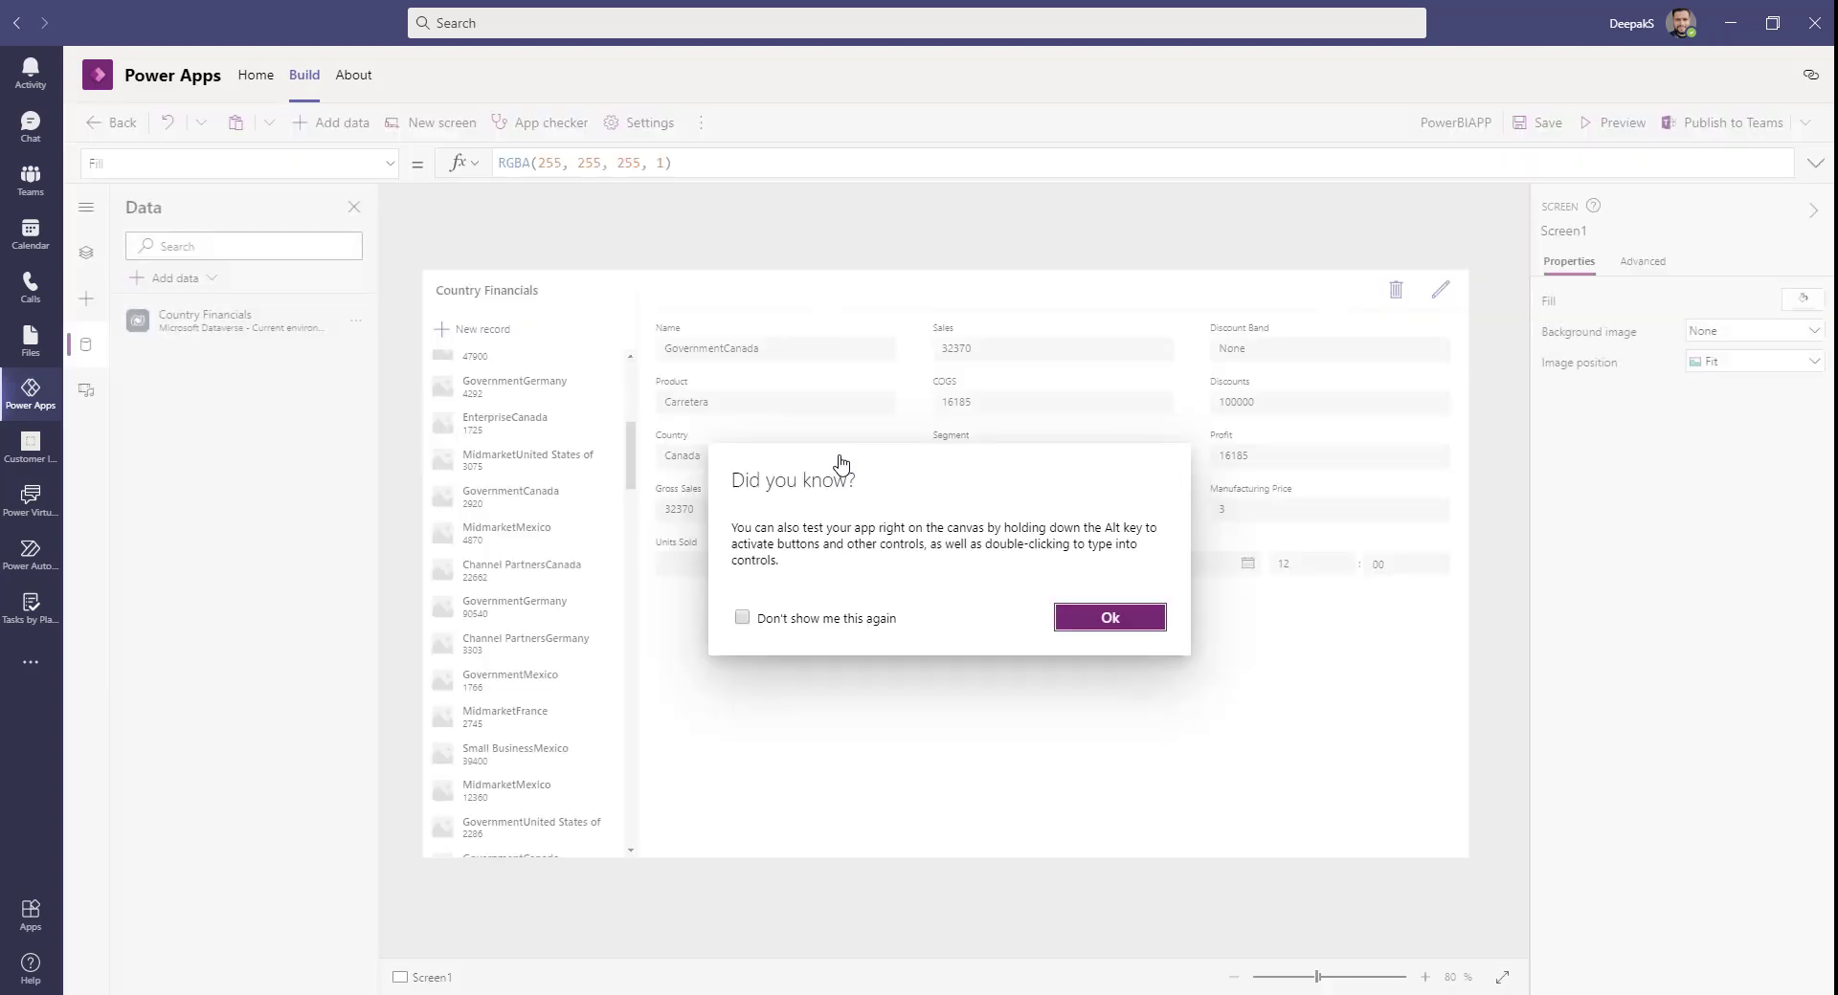
pyautogui.click(742, 617)
pyautogui.click(1077, 617)
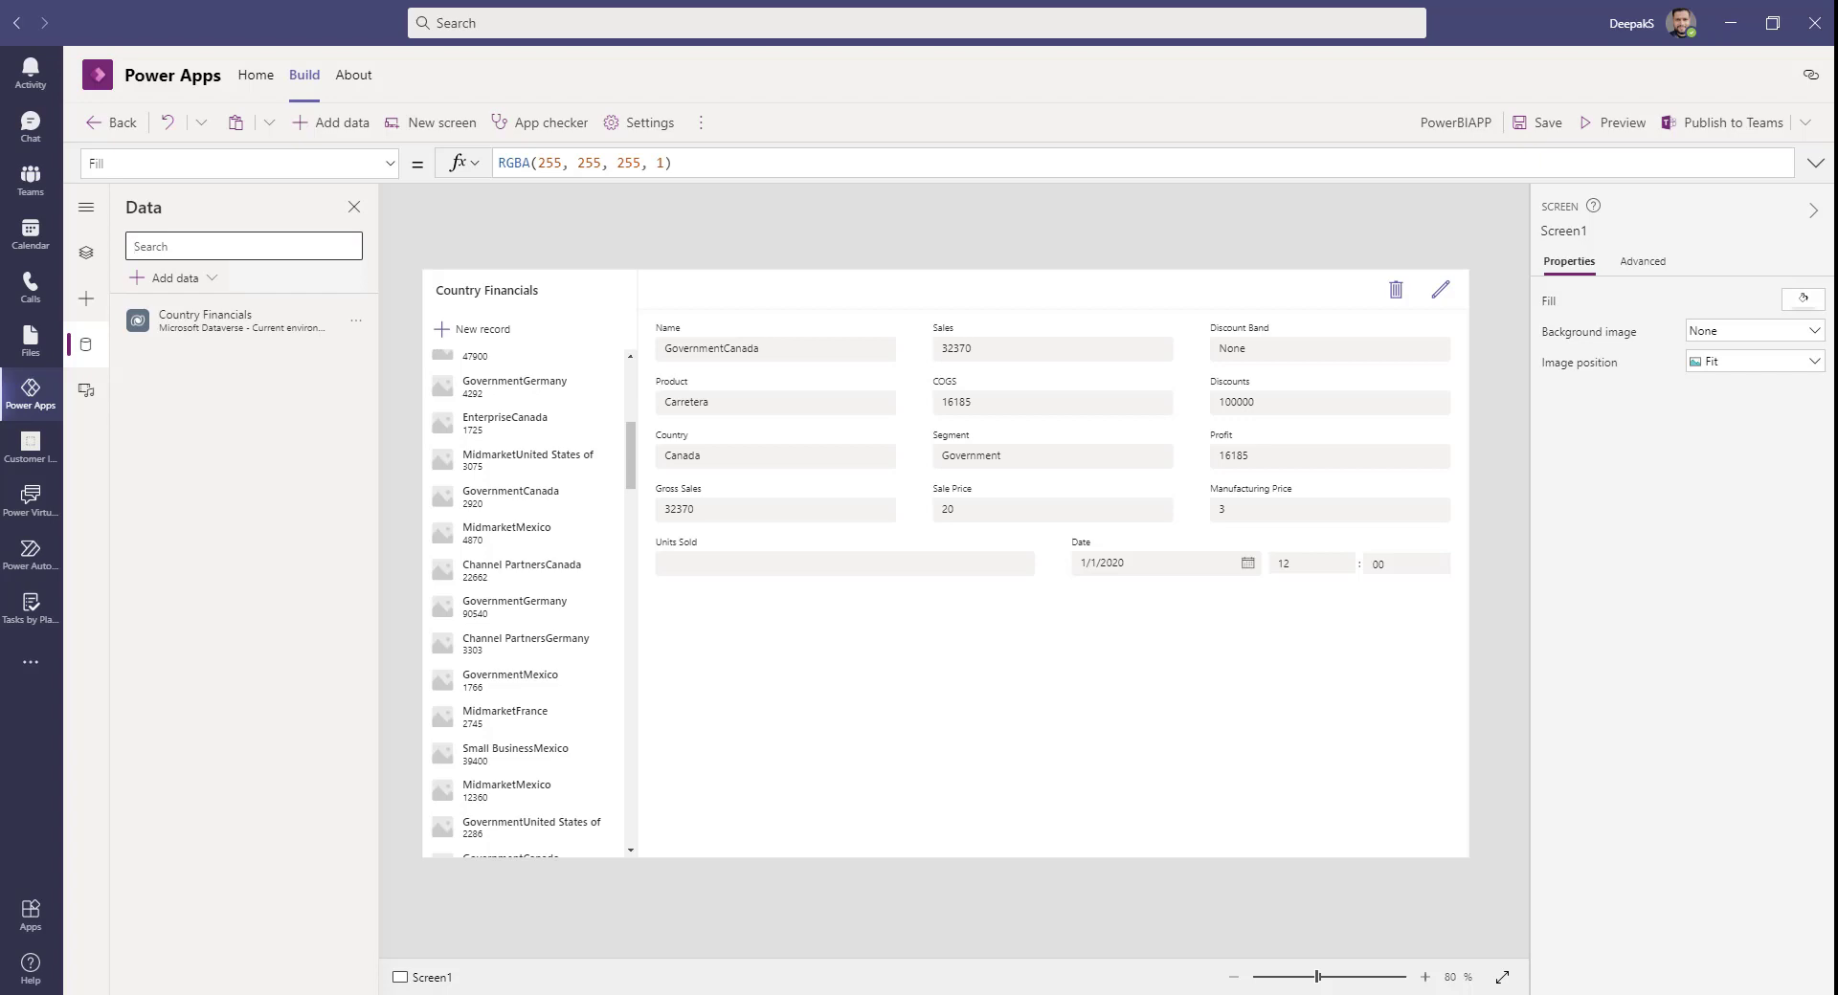
# Step: Switch to Power BI Desktop with its window maximized and check which account is signed in
pyautogui.moveTo(397, 994)
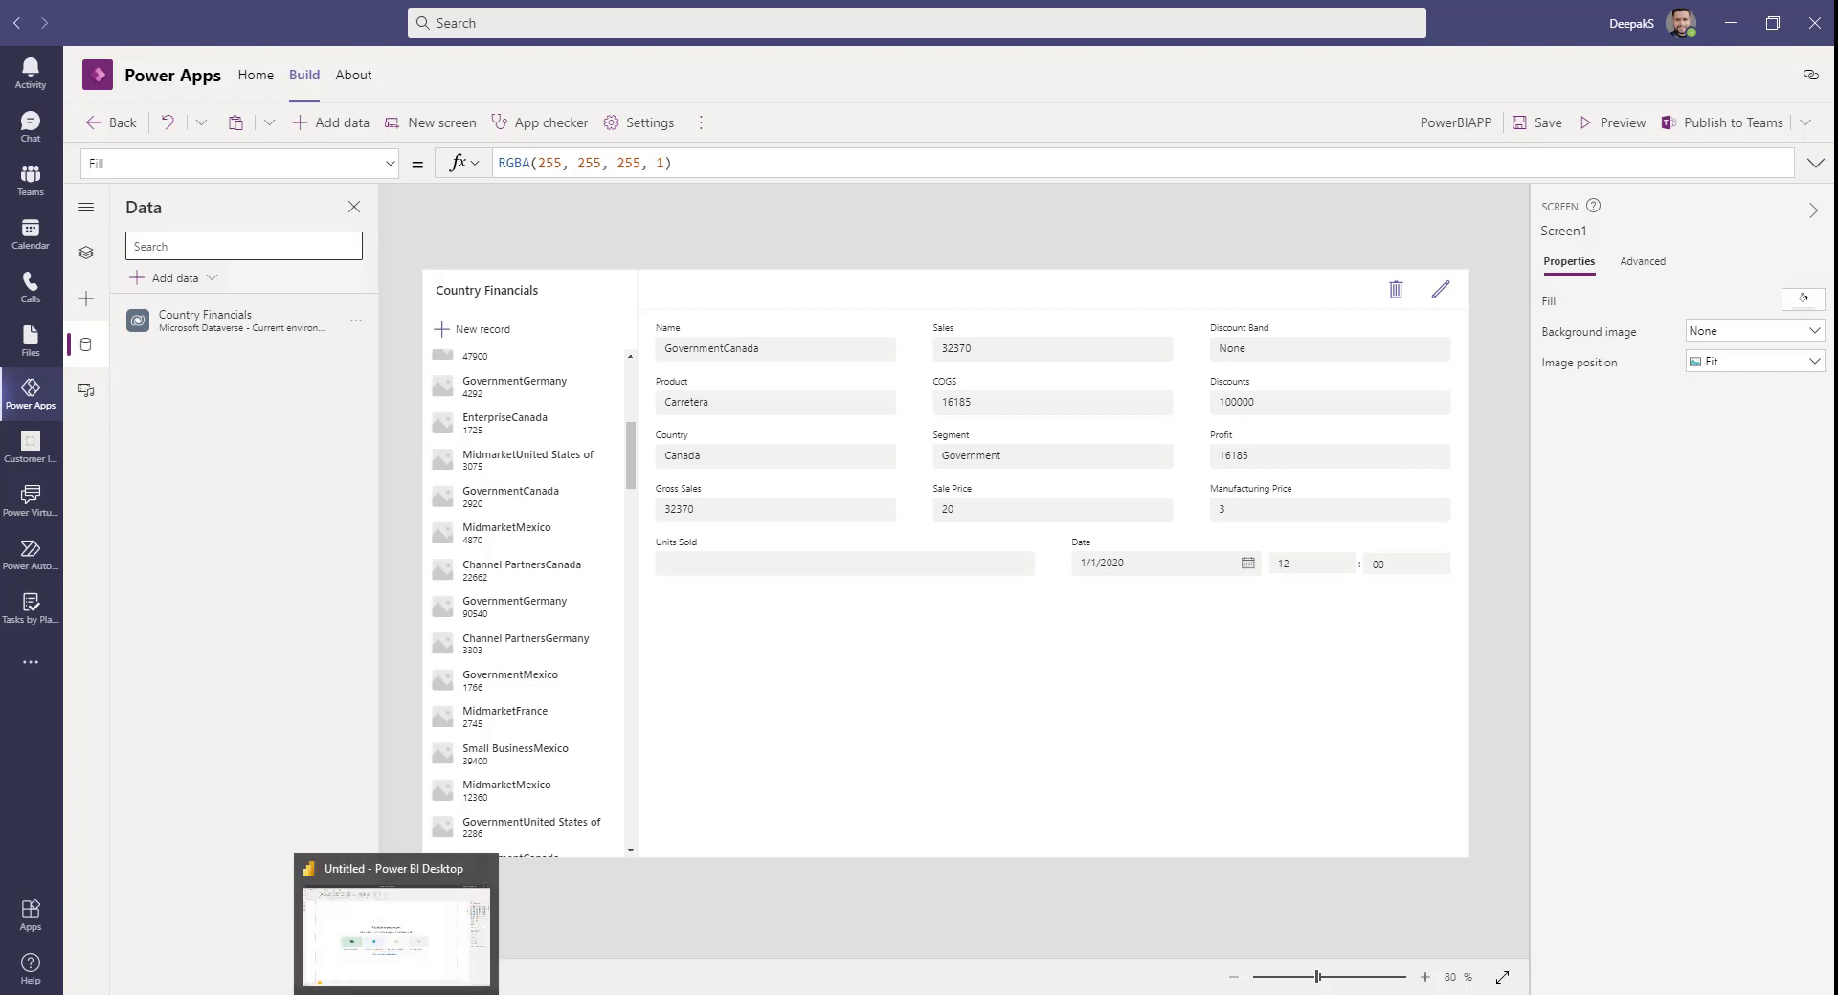
pyautogui.click(396, 994)
pyautogui.moveTo(1158, 203); pyautogui.dragTo(925, 203)
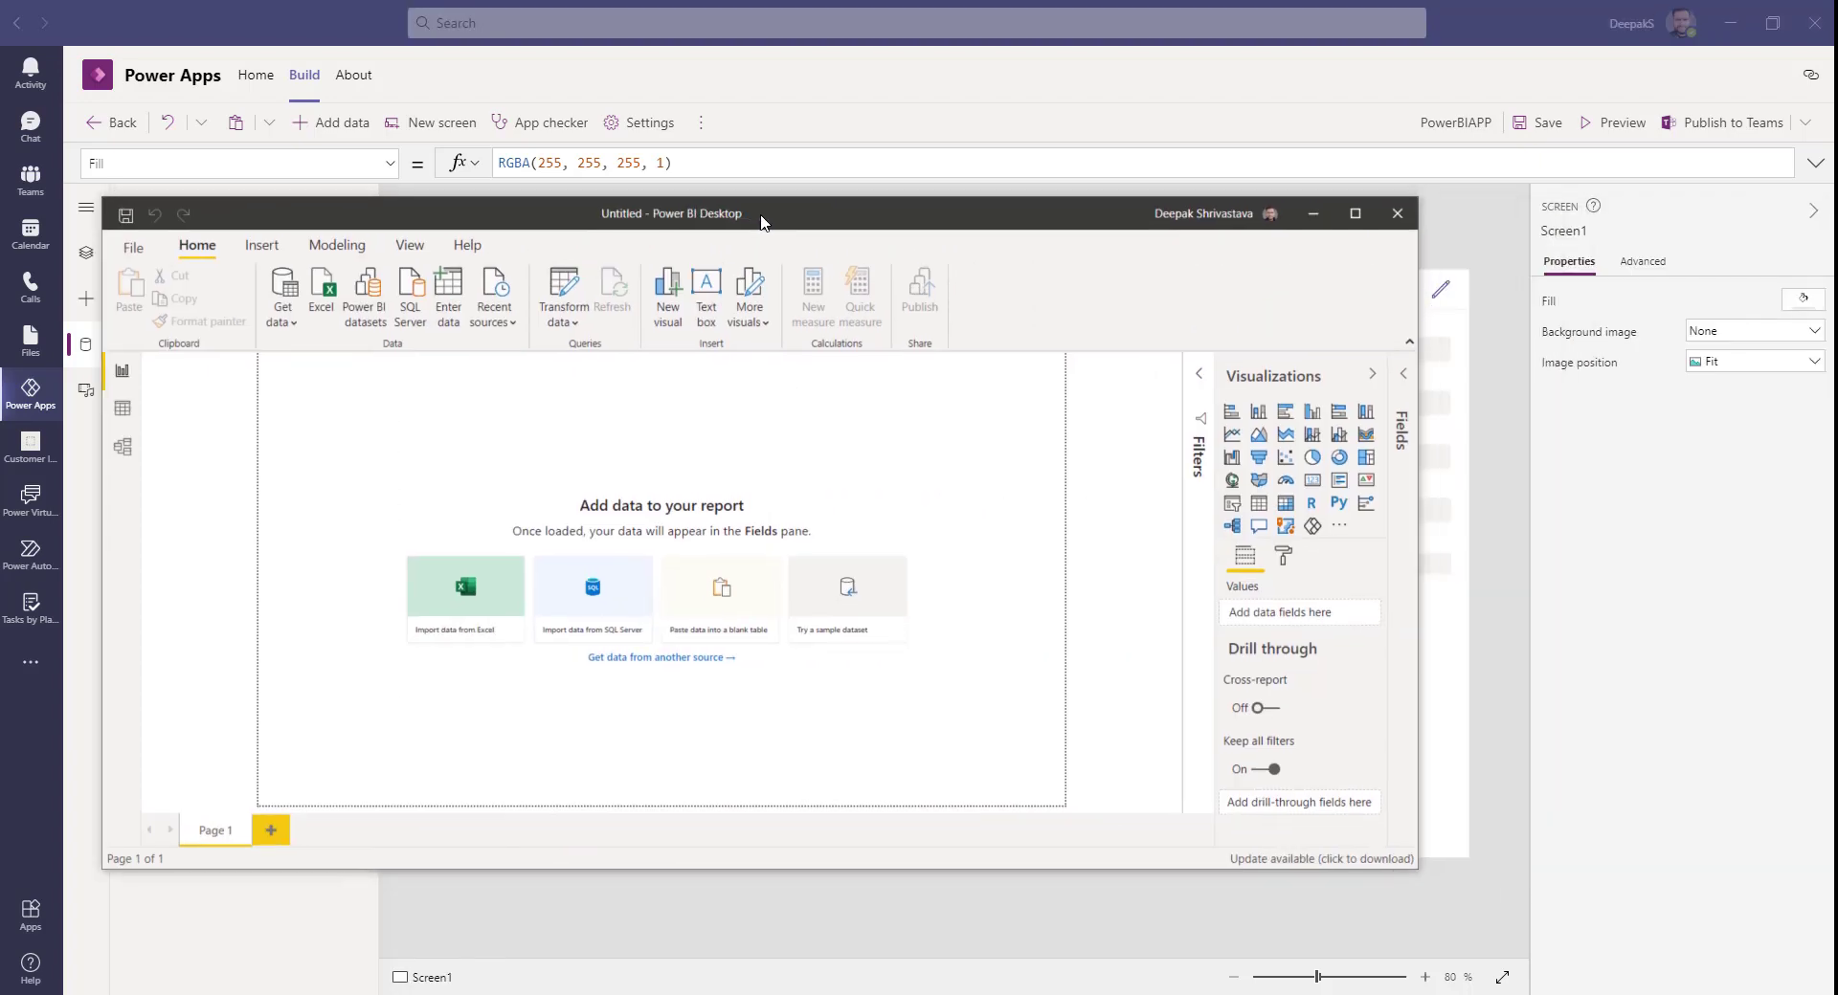
pyautogui.doubleClick(925, 203)
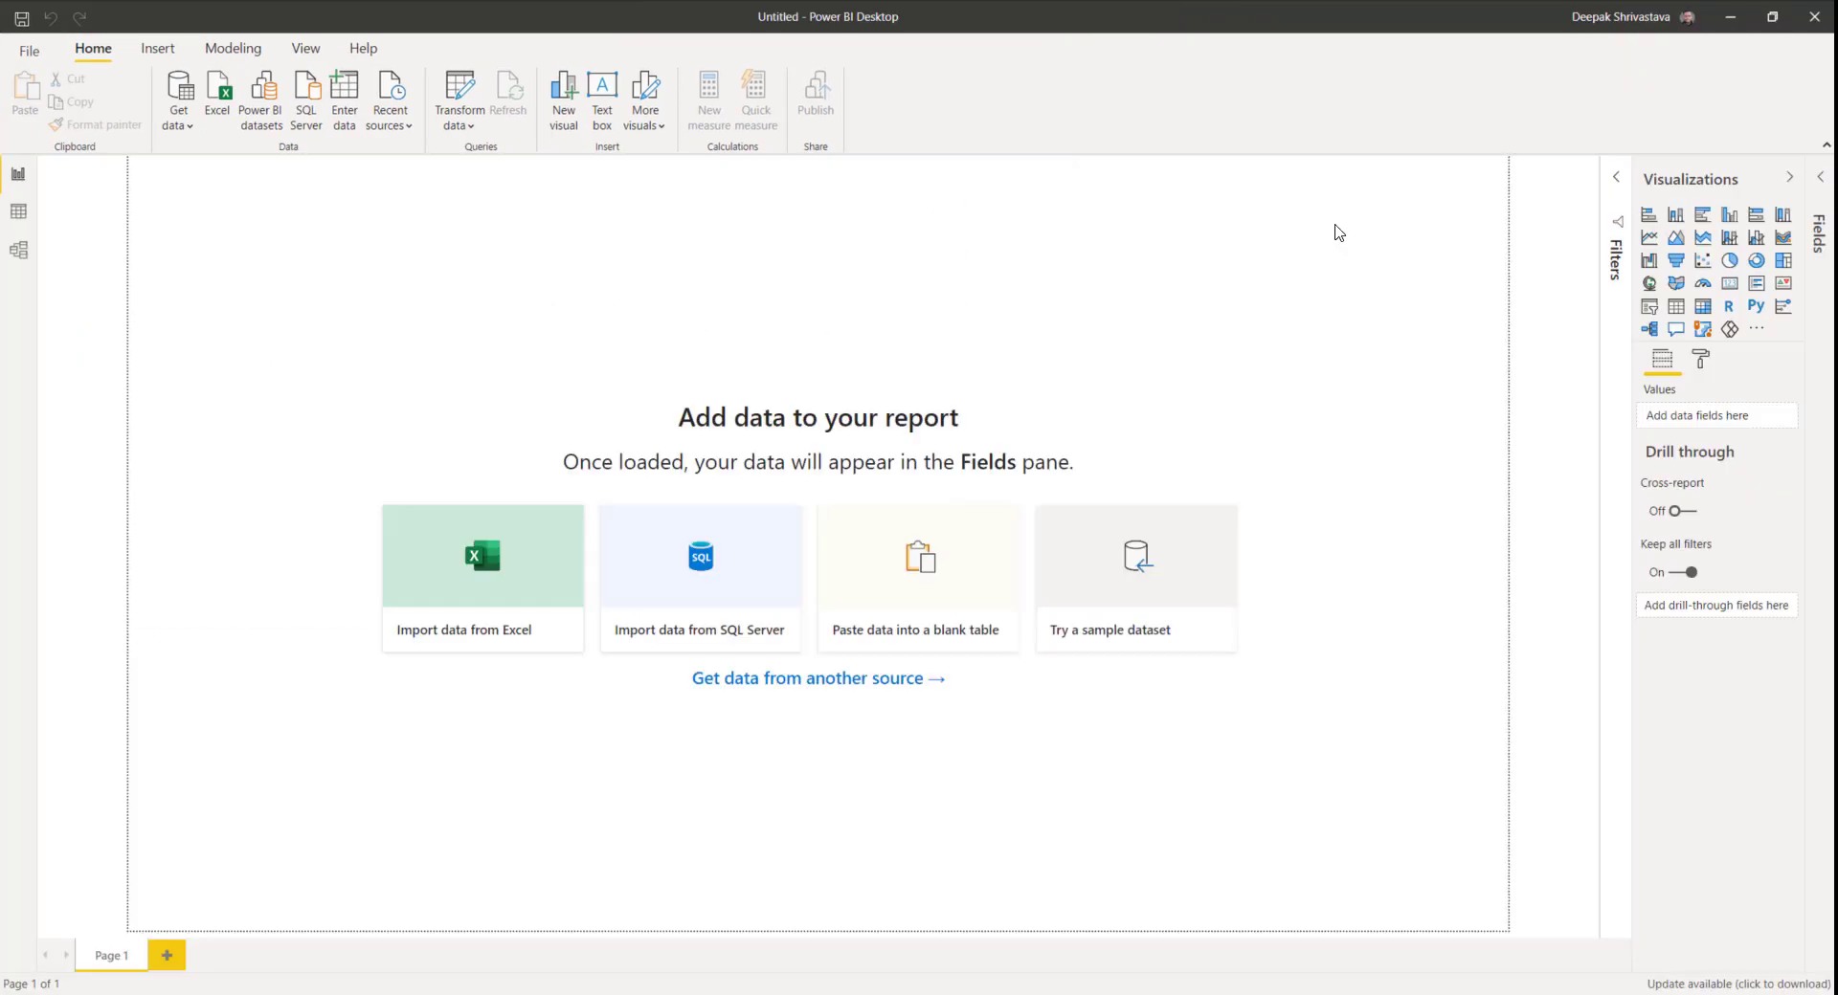
pyautogui.click(1633, 23)
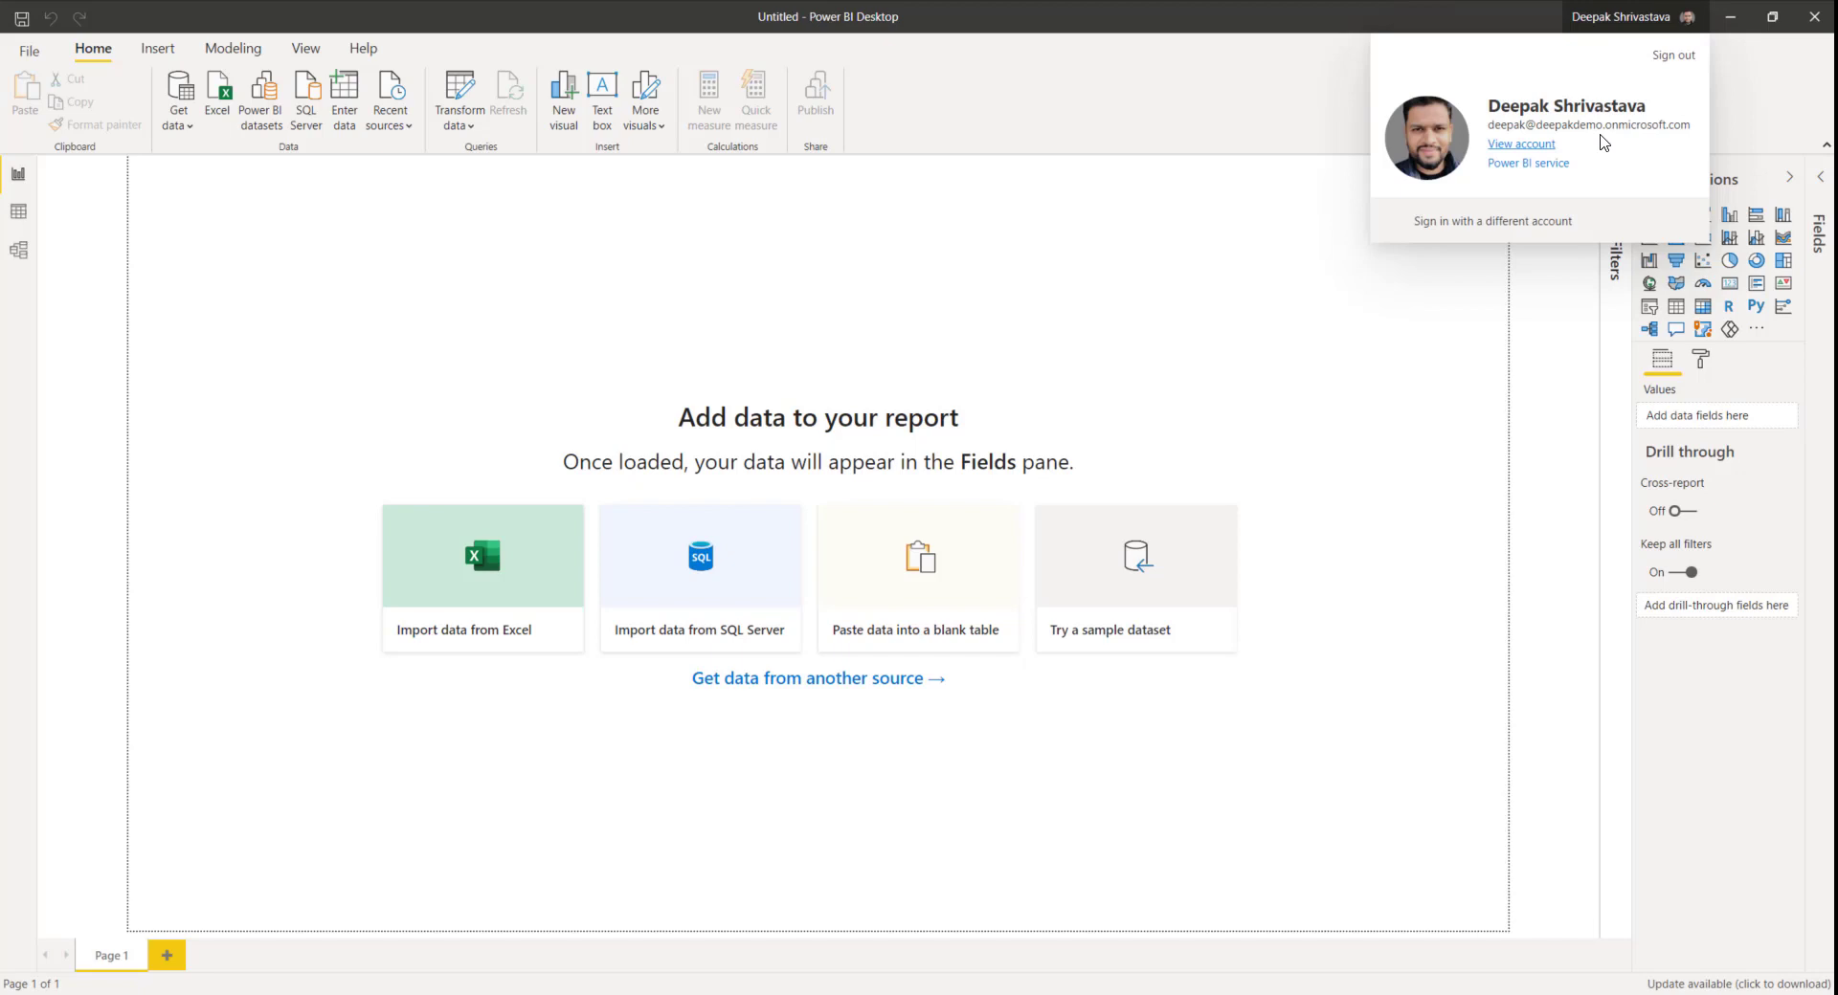
pyautogui.click(713, 305)
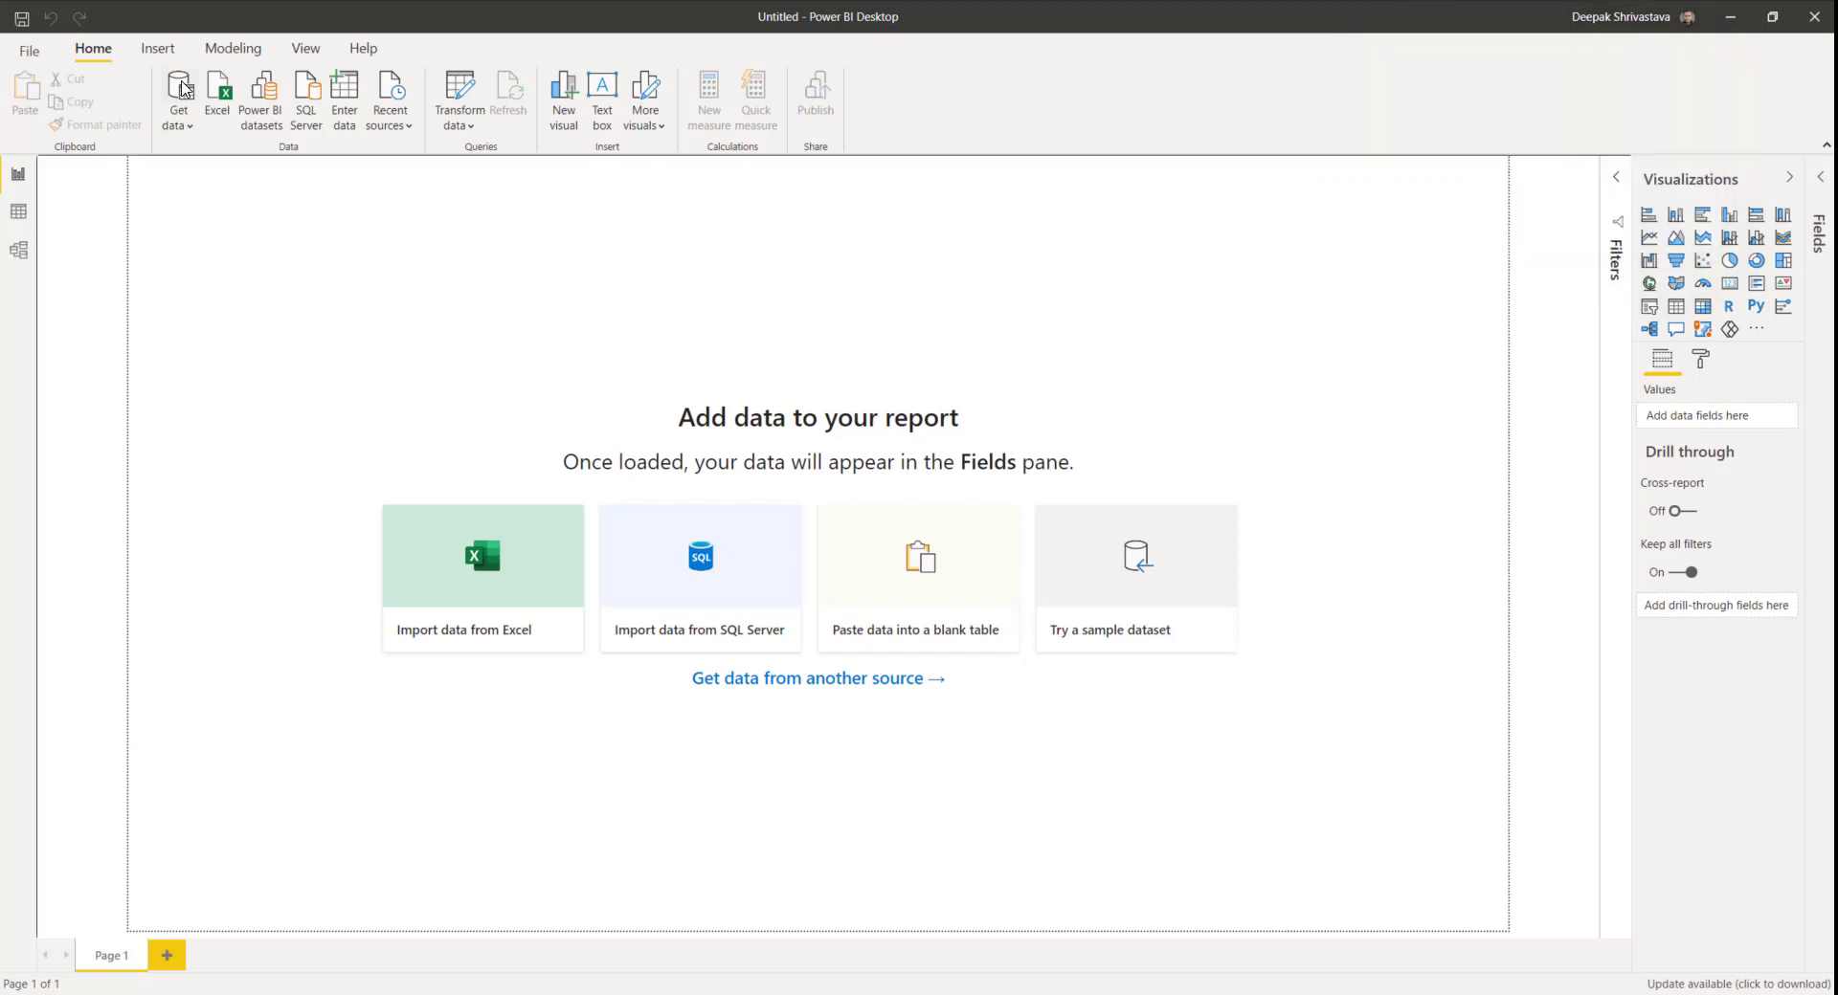
# Step: Start a new data connection to Dataverse, chosen from the Power Platform data sources
pyautogui.click(190, 128)
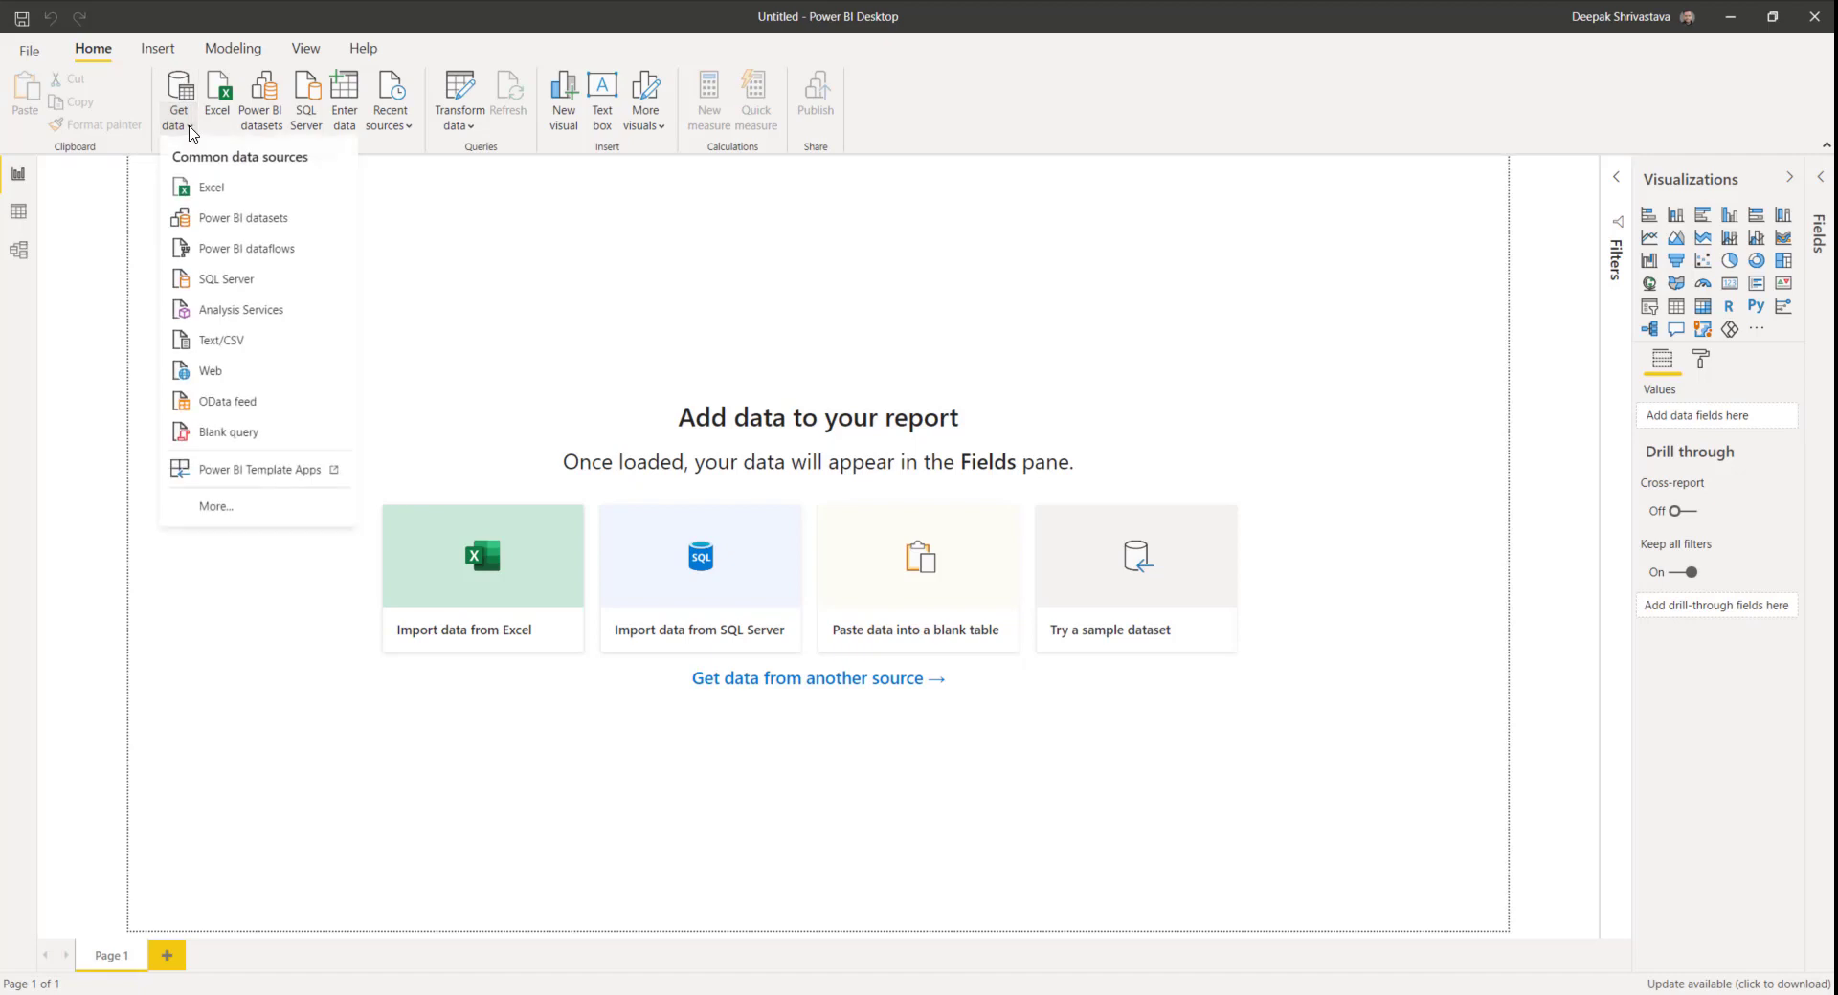
pyautogui.click(221, 515)
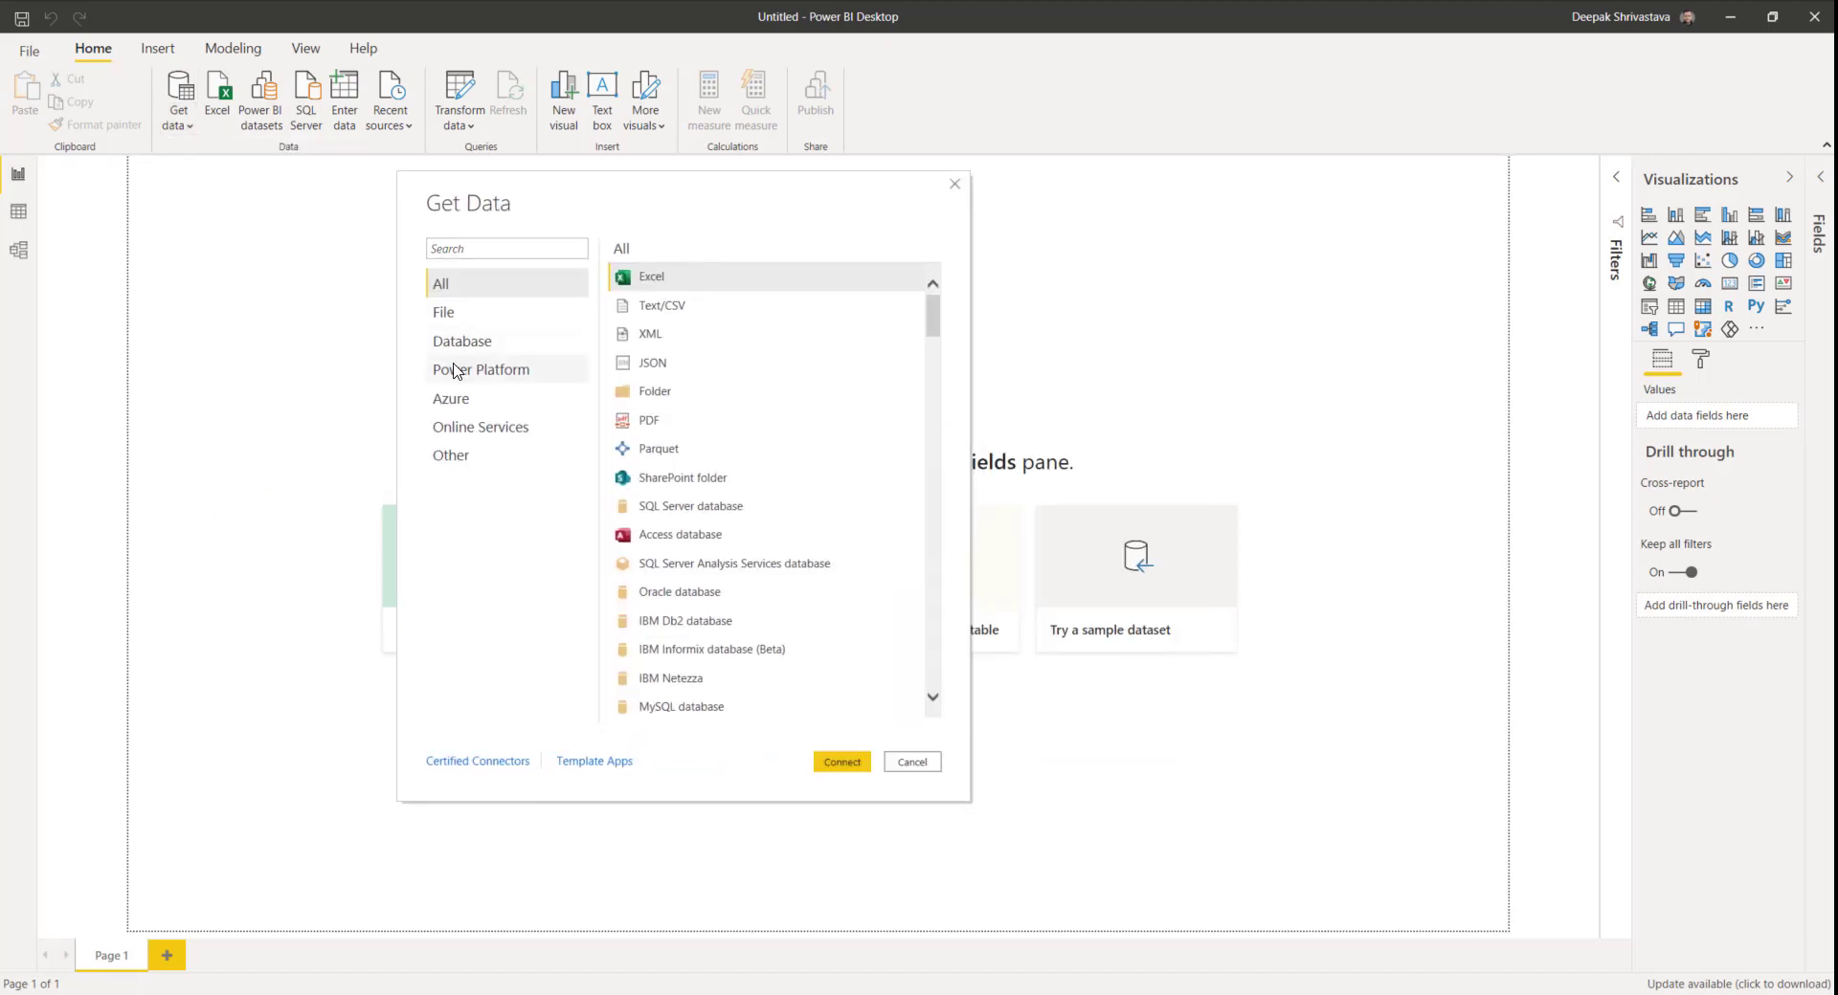
pyautogui.click(483, 371)
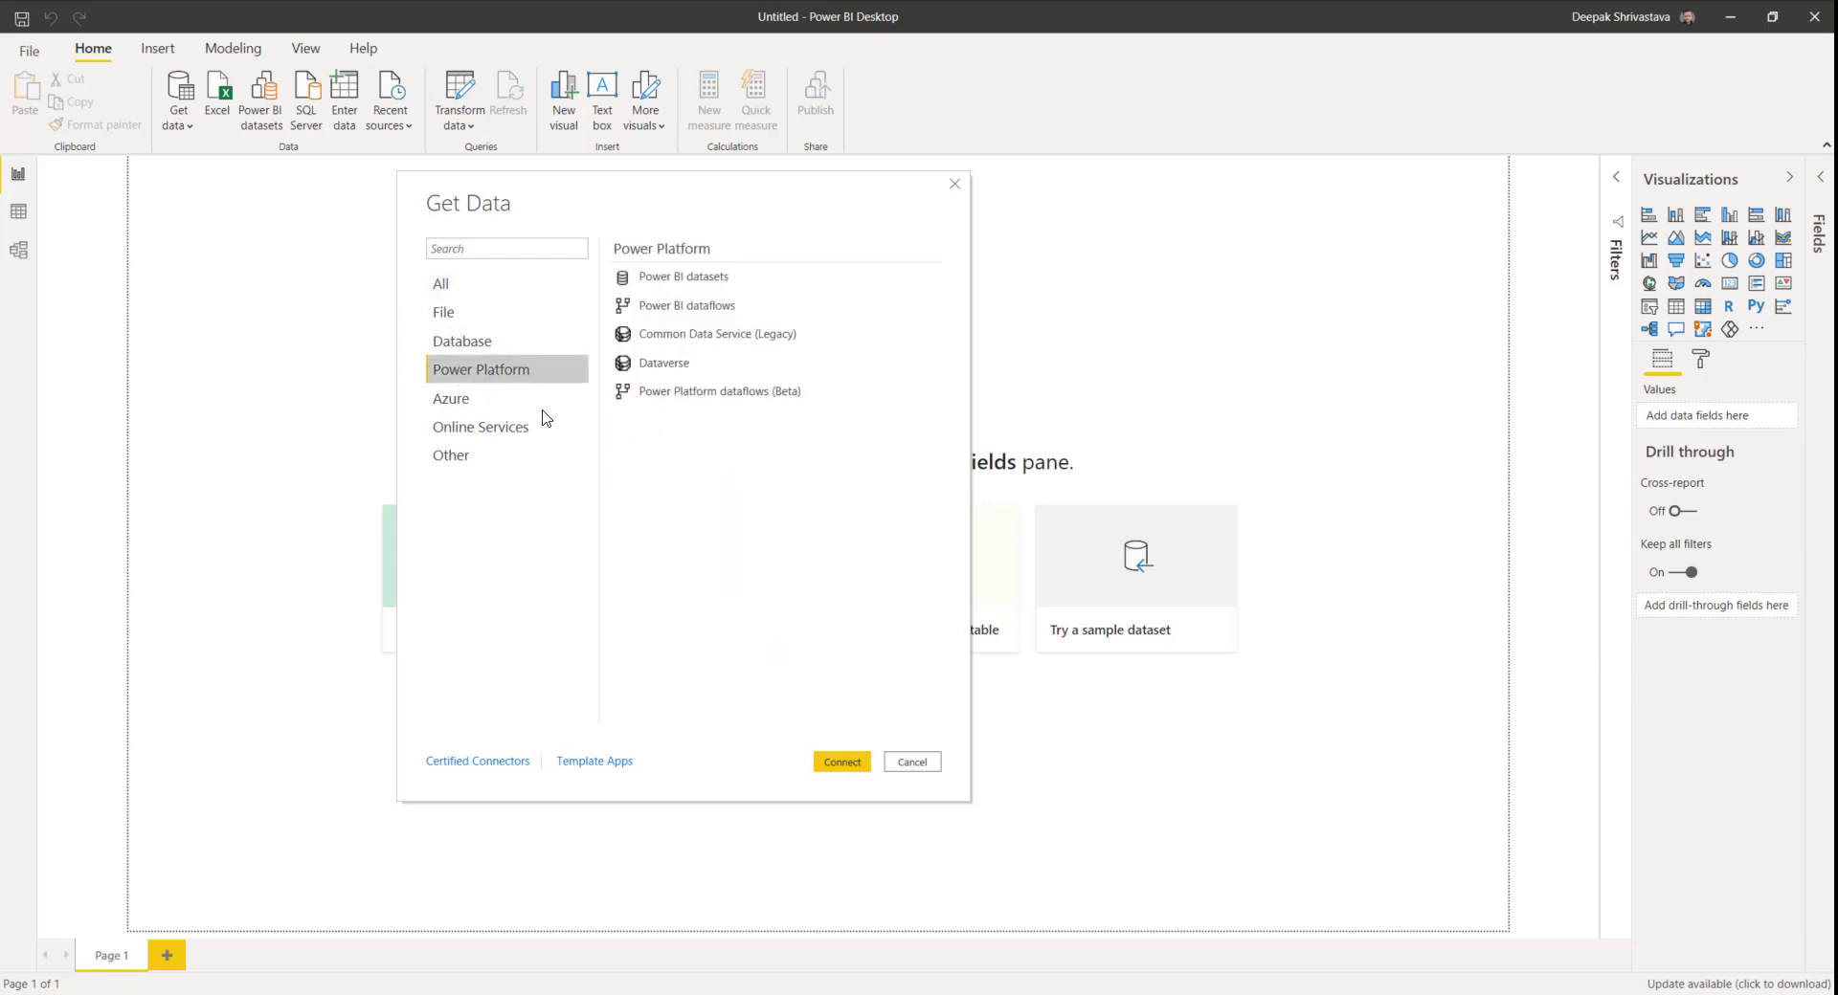
pyautogui.click(670, 367)
pyautogui.click(841, 762)
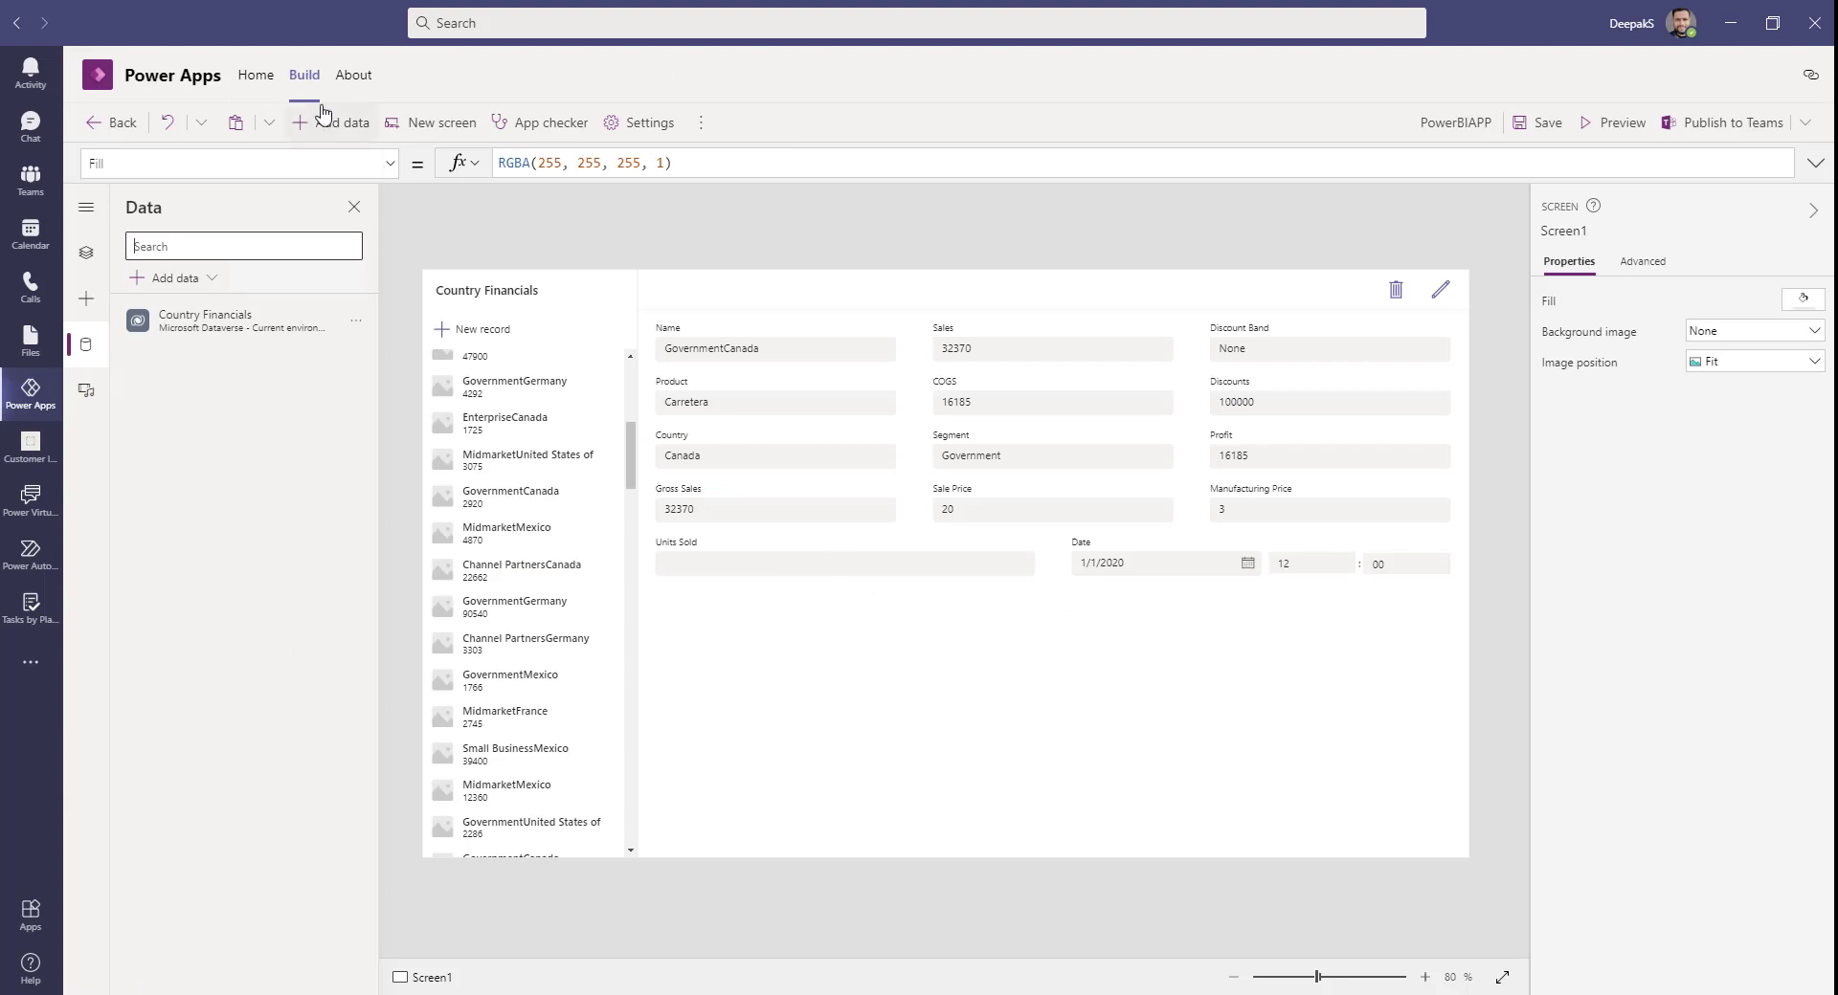
# Step: Switch to Power Apps in Teams and copy the environment's instance URL domain from the Power Apps session details
pyautogui.click(255, 82)
pyautogui.click(305, 76)
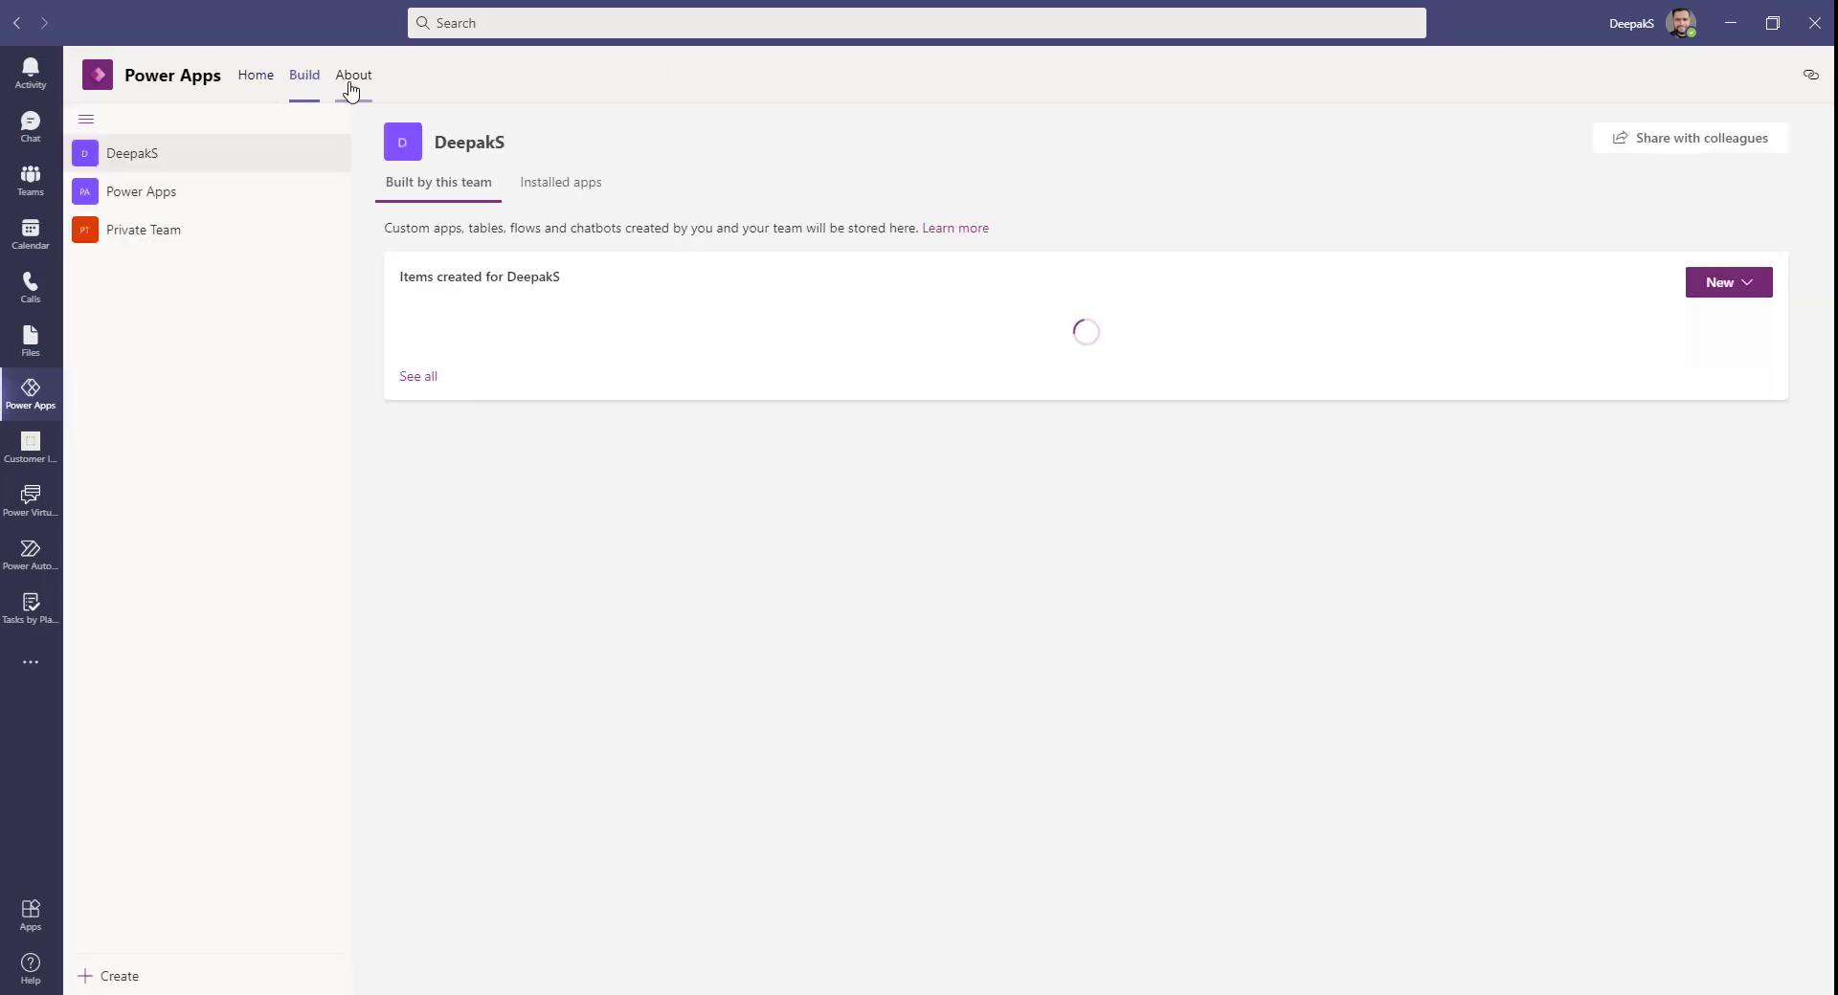
pyautogui.click(354, 76)
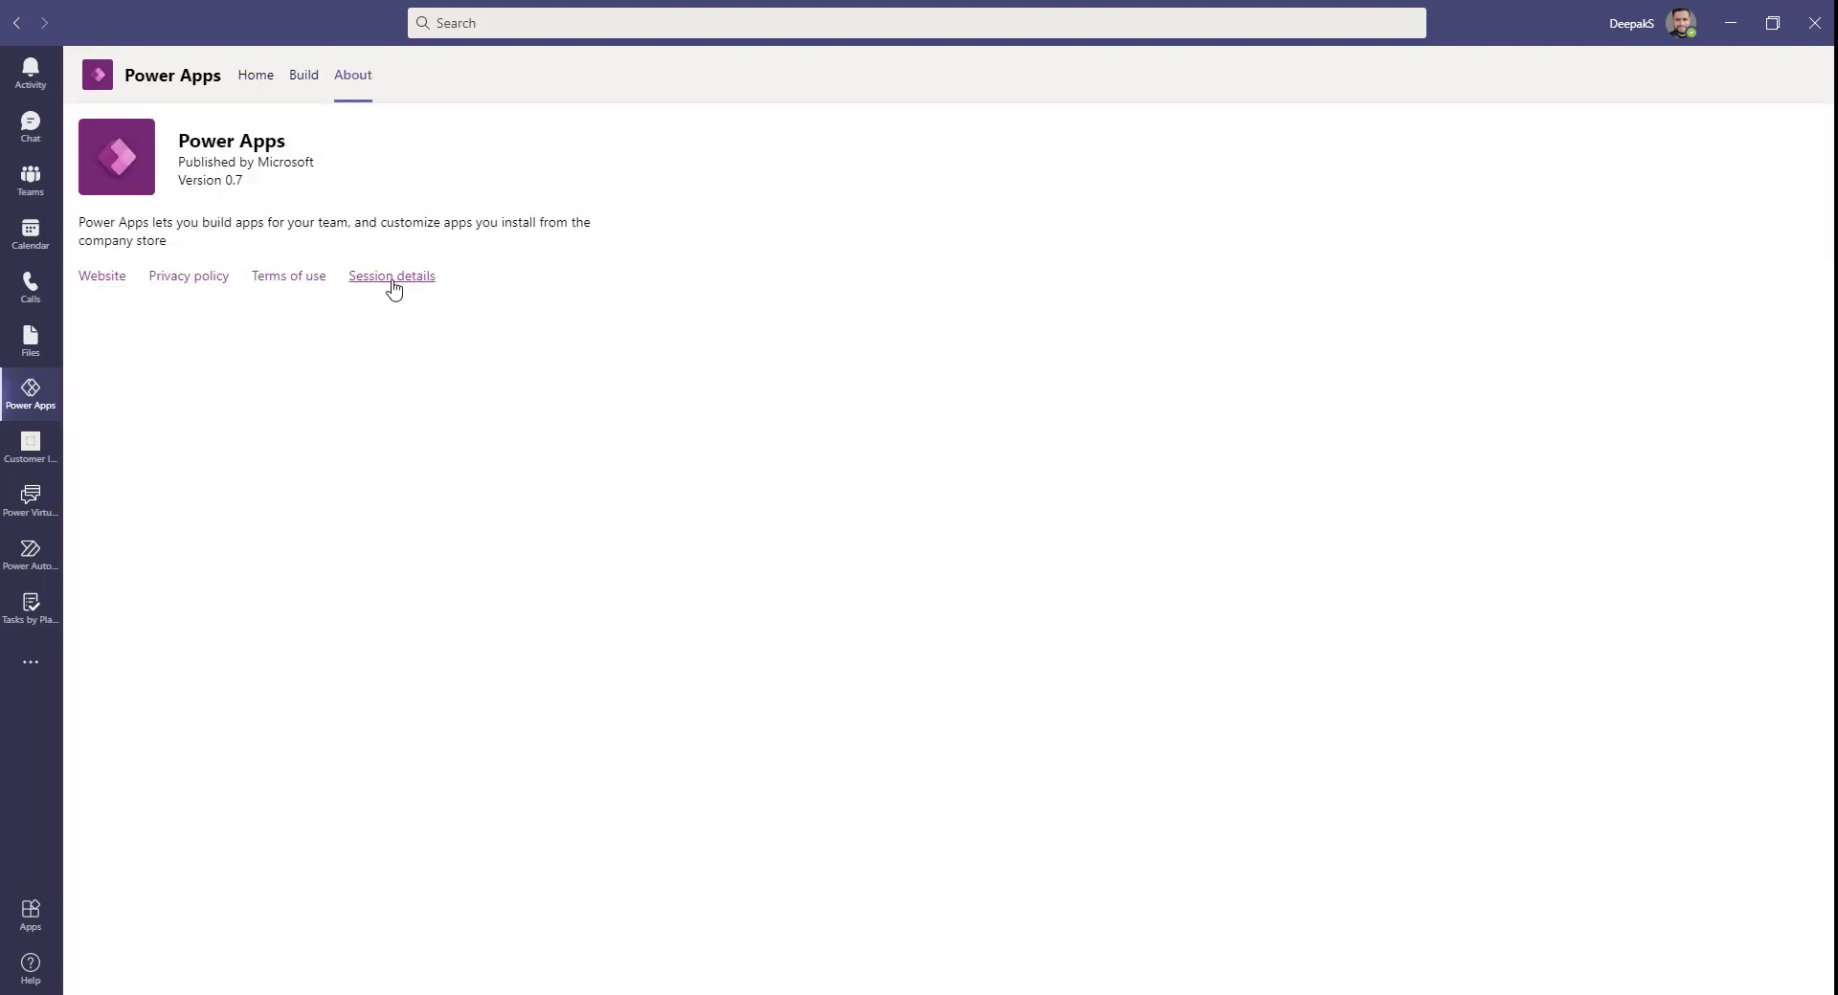
pyautogui.click(392, 278)
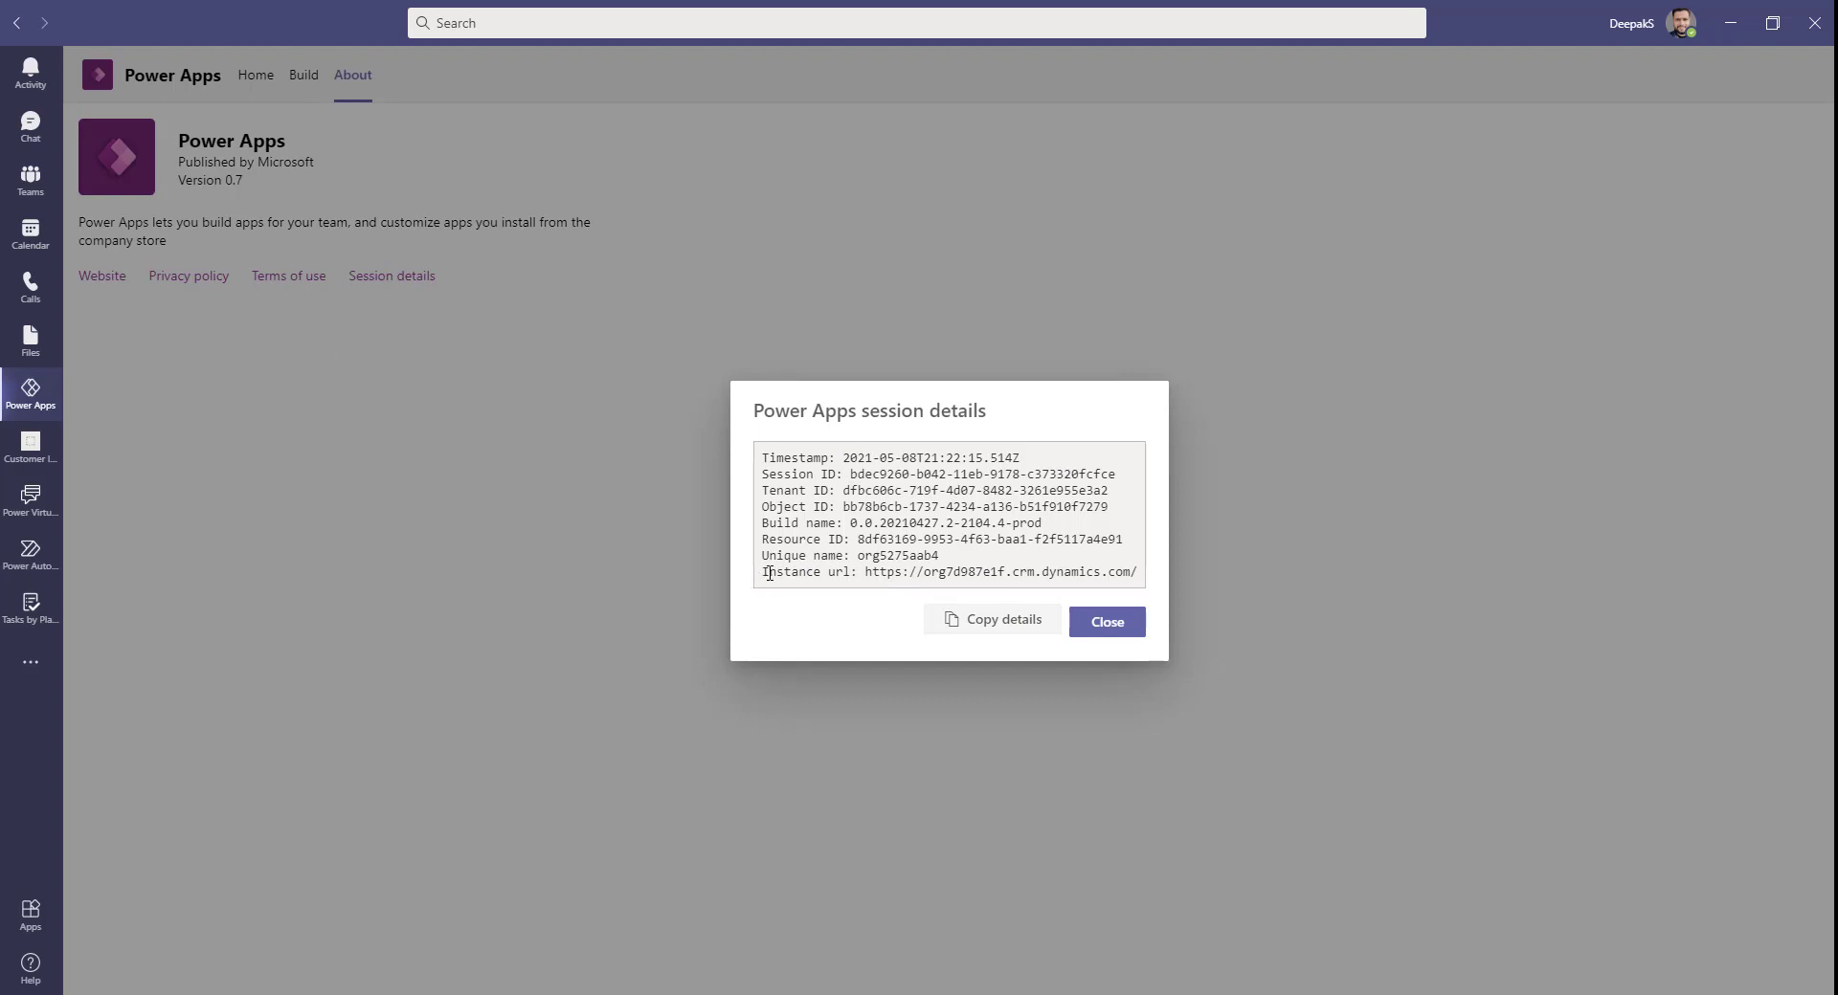
pyautogui.moveTo(763, 575); pyautogui.dragTo(1145, 574)
pyautogui.click(1015, 573)
pyautogui.moveTo(924, 575); pyautogui.dragTo(1131, 572)
pyautogui.hotkey('ctrl', 'c')
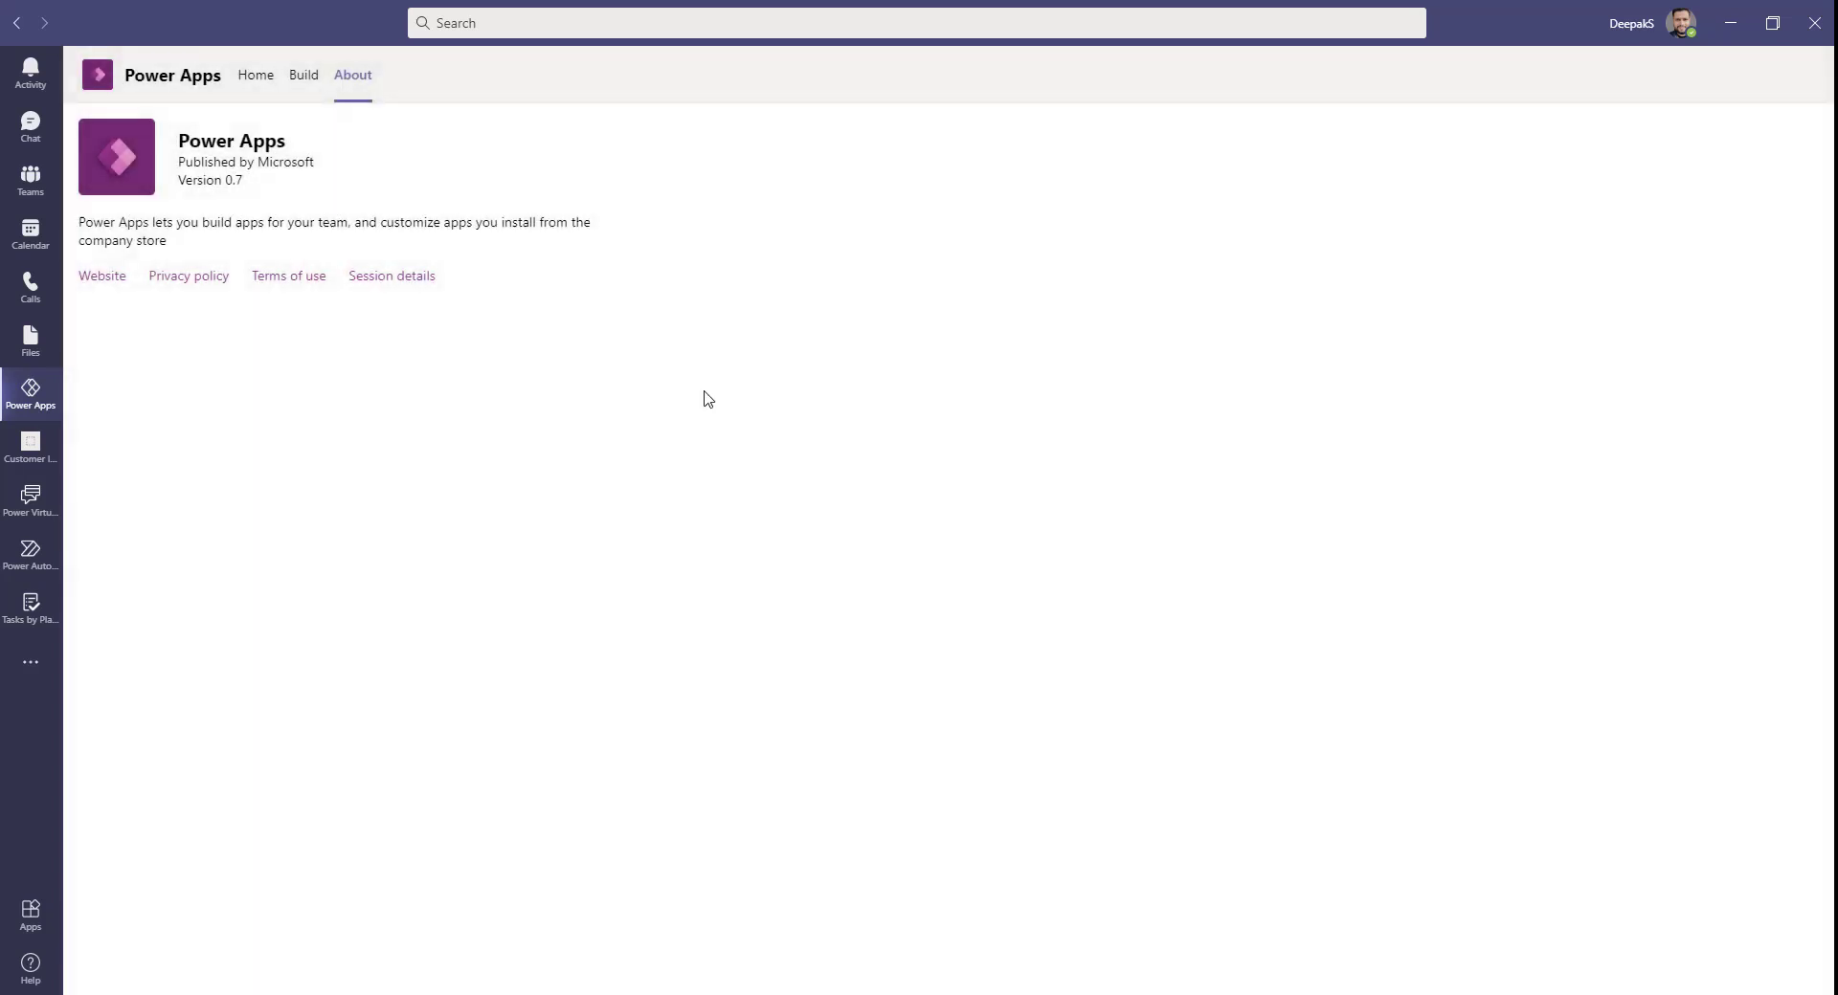
pyautogui.click(981, 622)
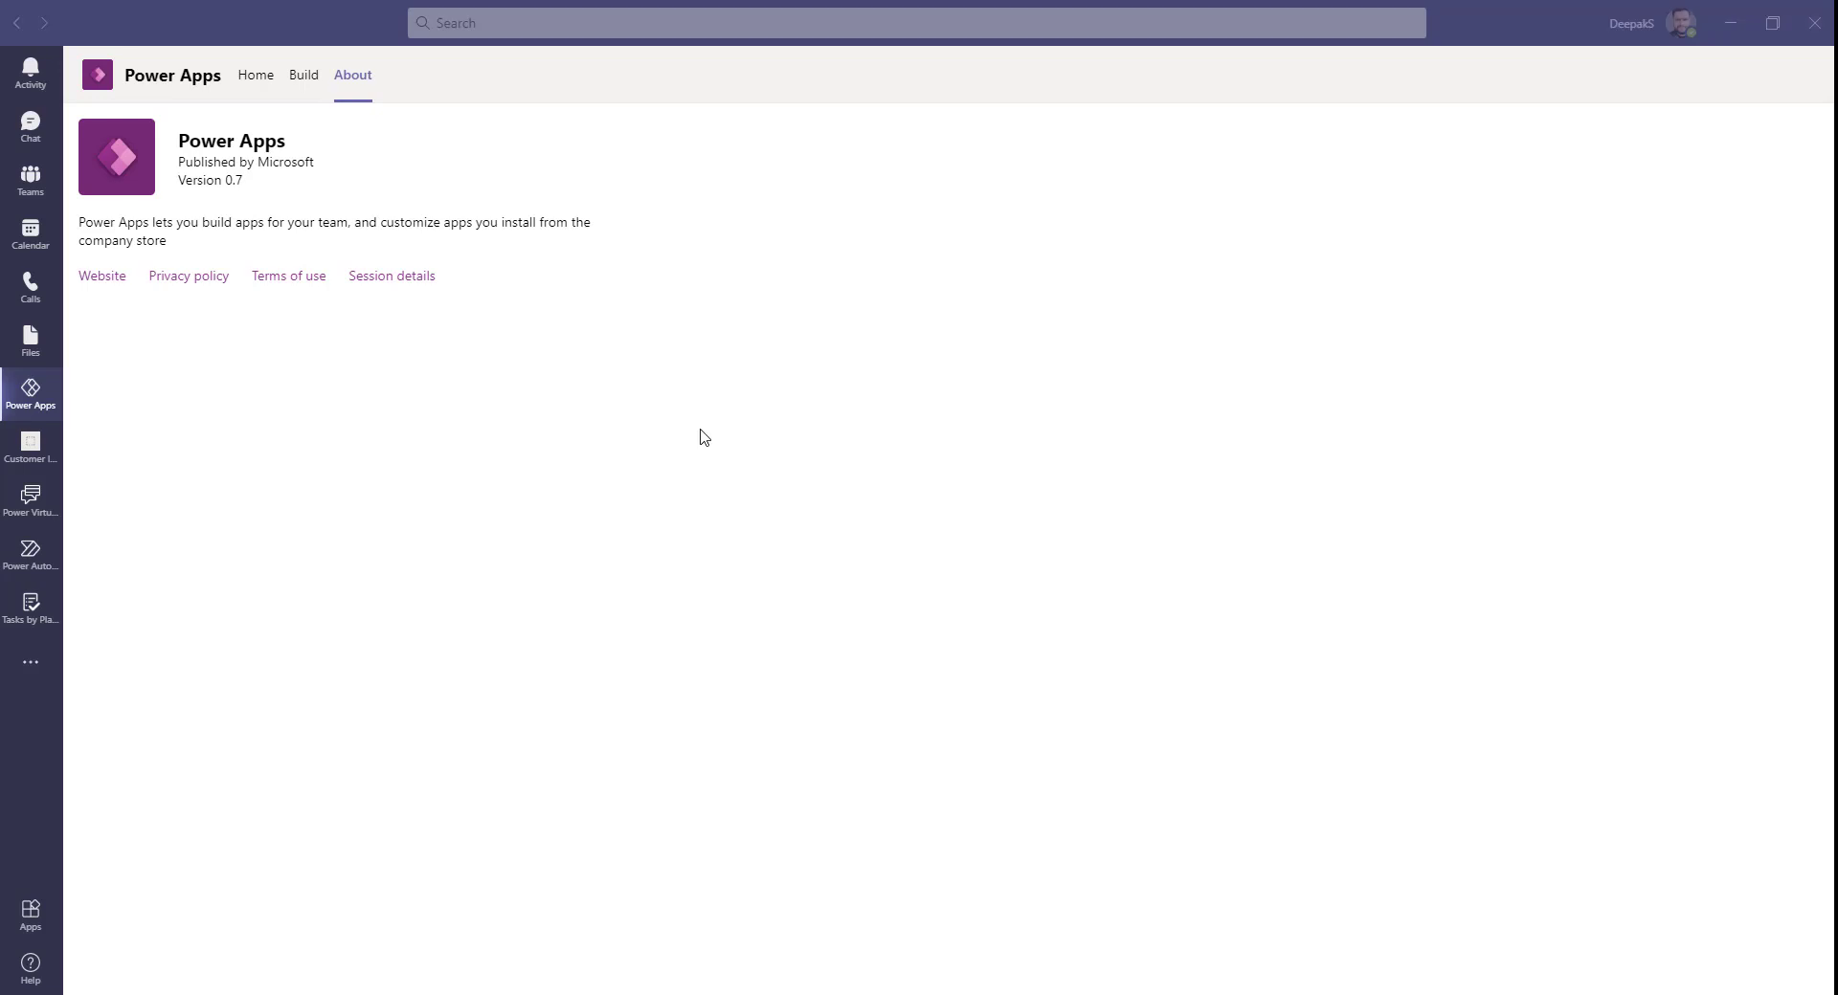
# Step: Switch to Power BI Desktop and connect to the Dataverse environment domain org7d987e1f.crm.dynamics.com in DirectQuery mode
pyautogui.hotkey('alt', 'Tab')
pyautogui.hotkey('ctrl', 'v')
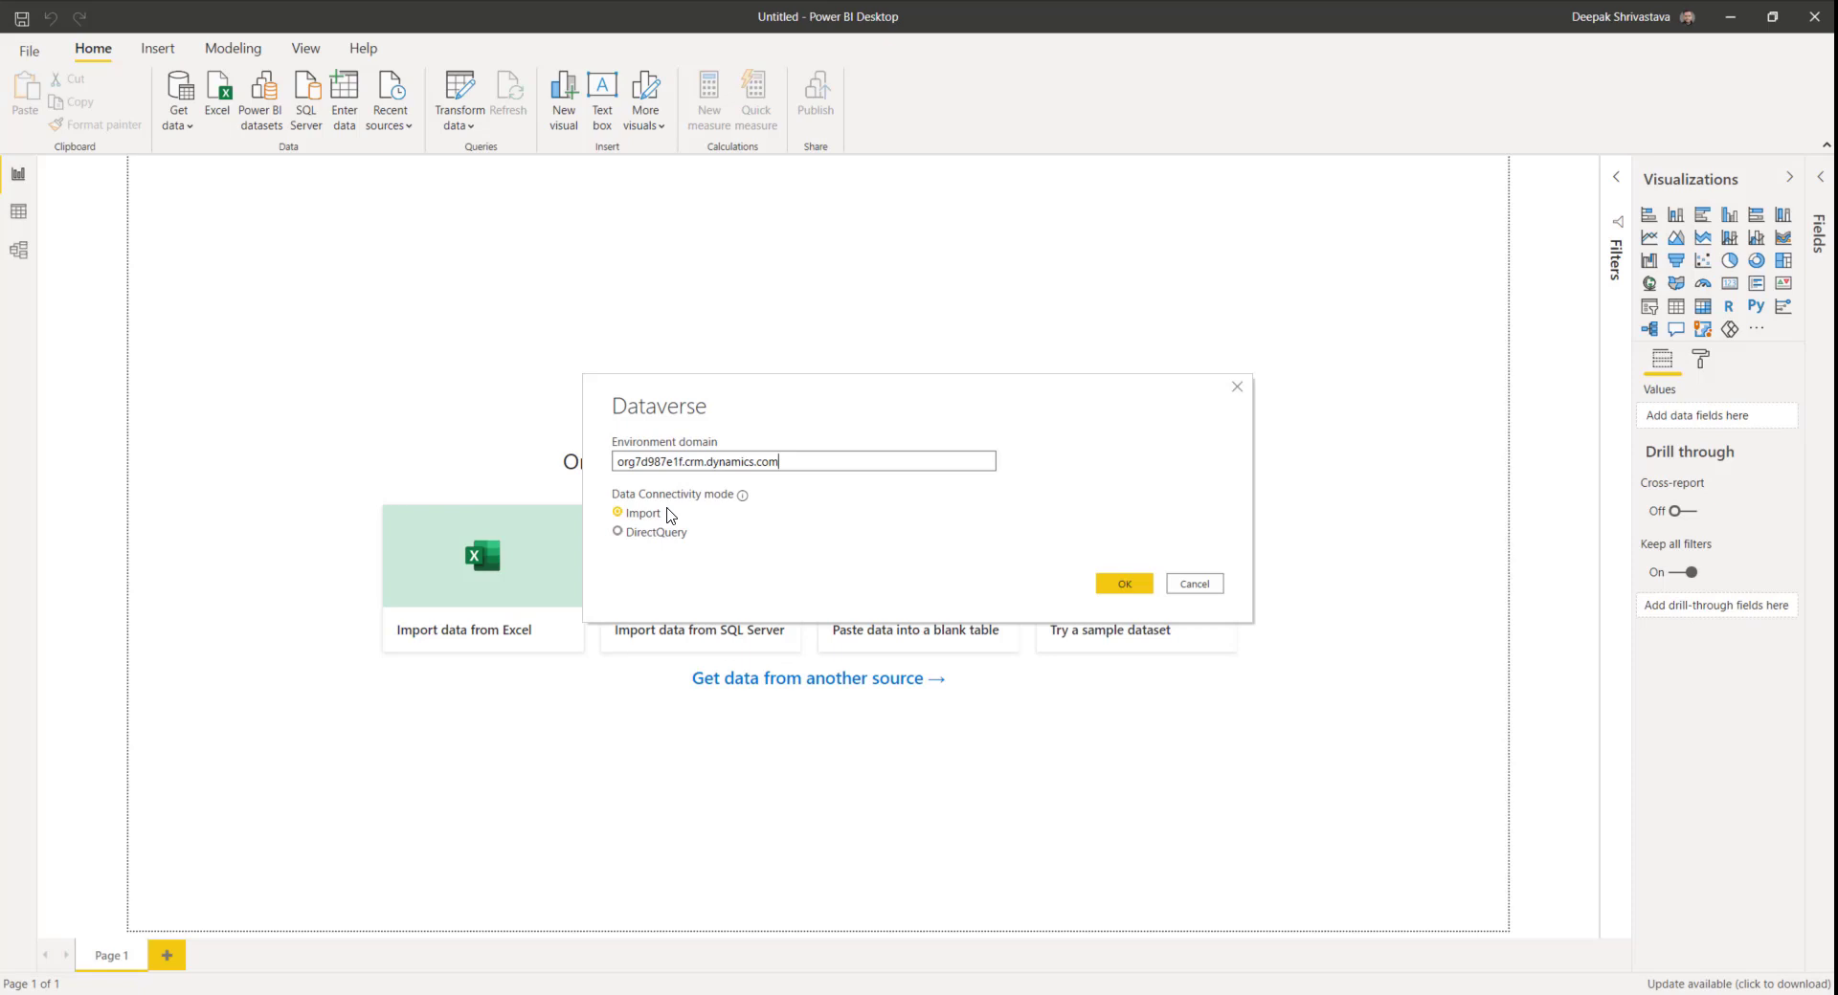
pyautogui.click(619, 532)
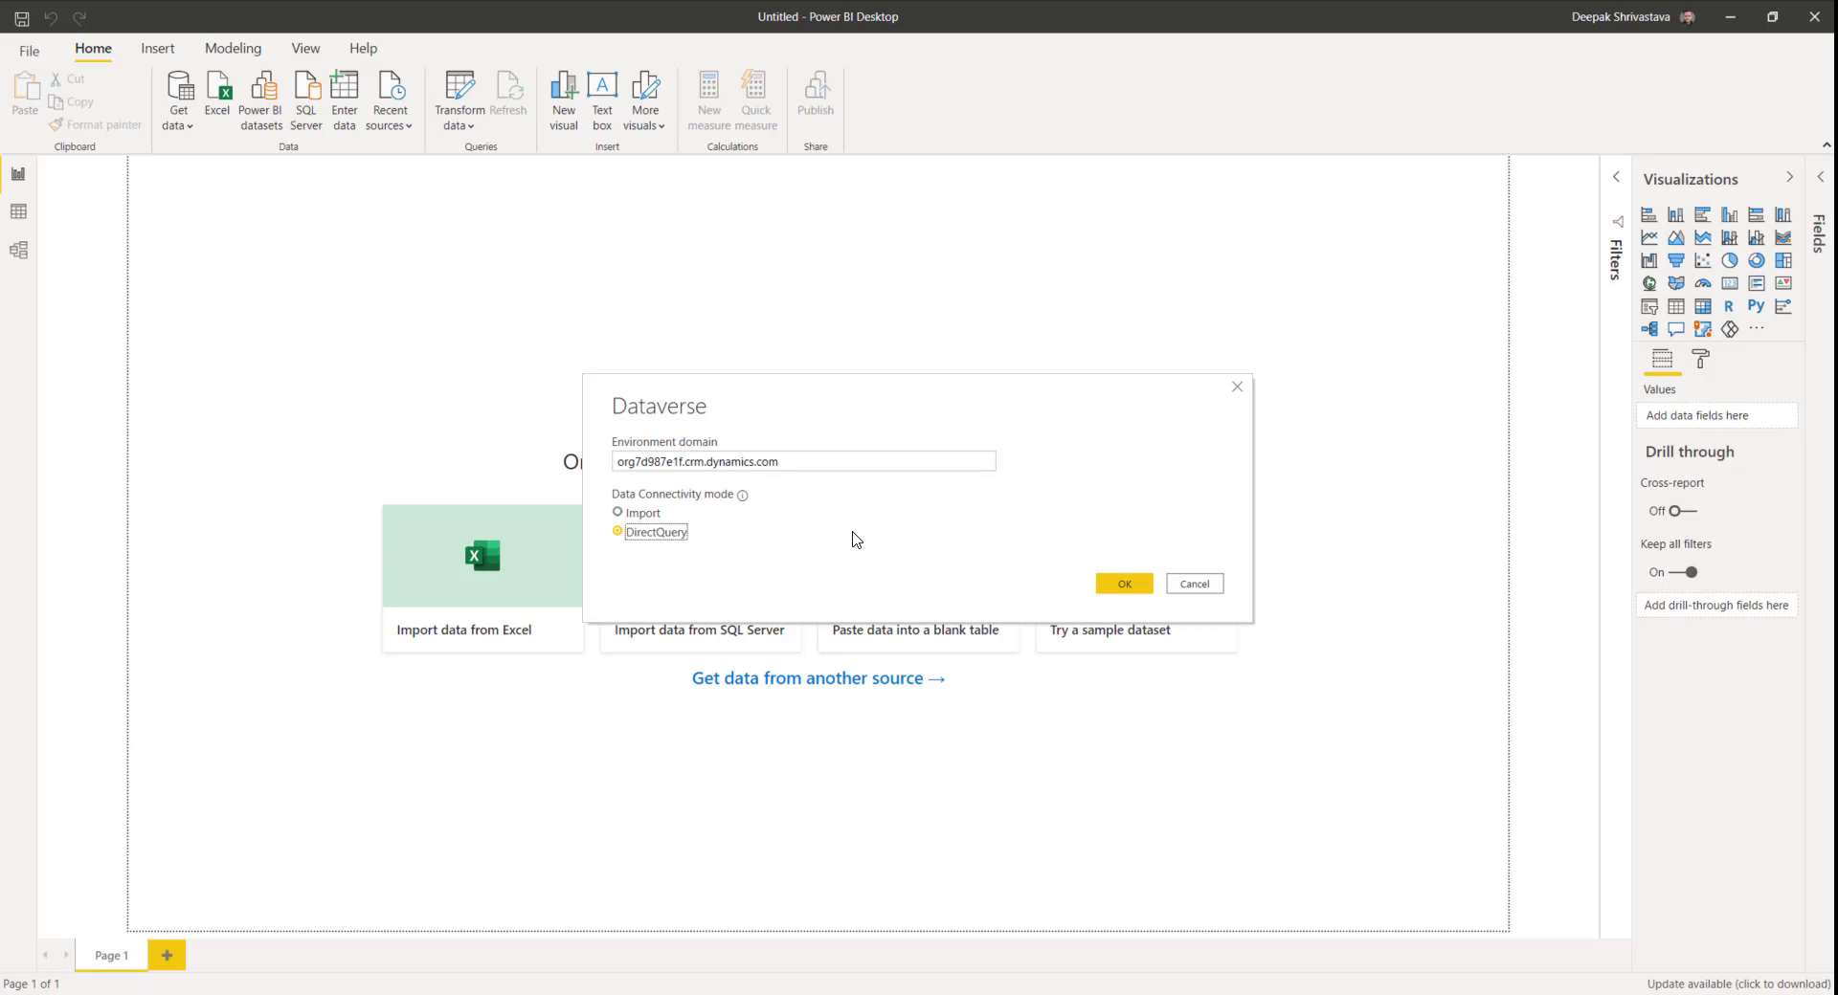
pyautogui.click(1125, 583)
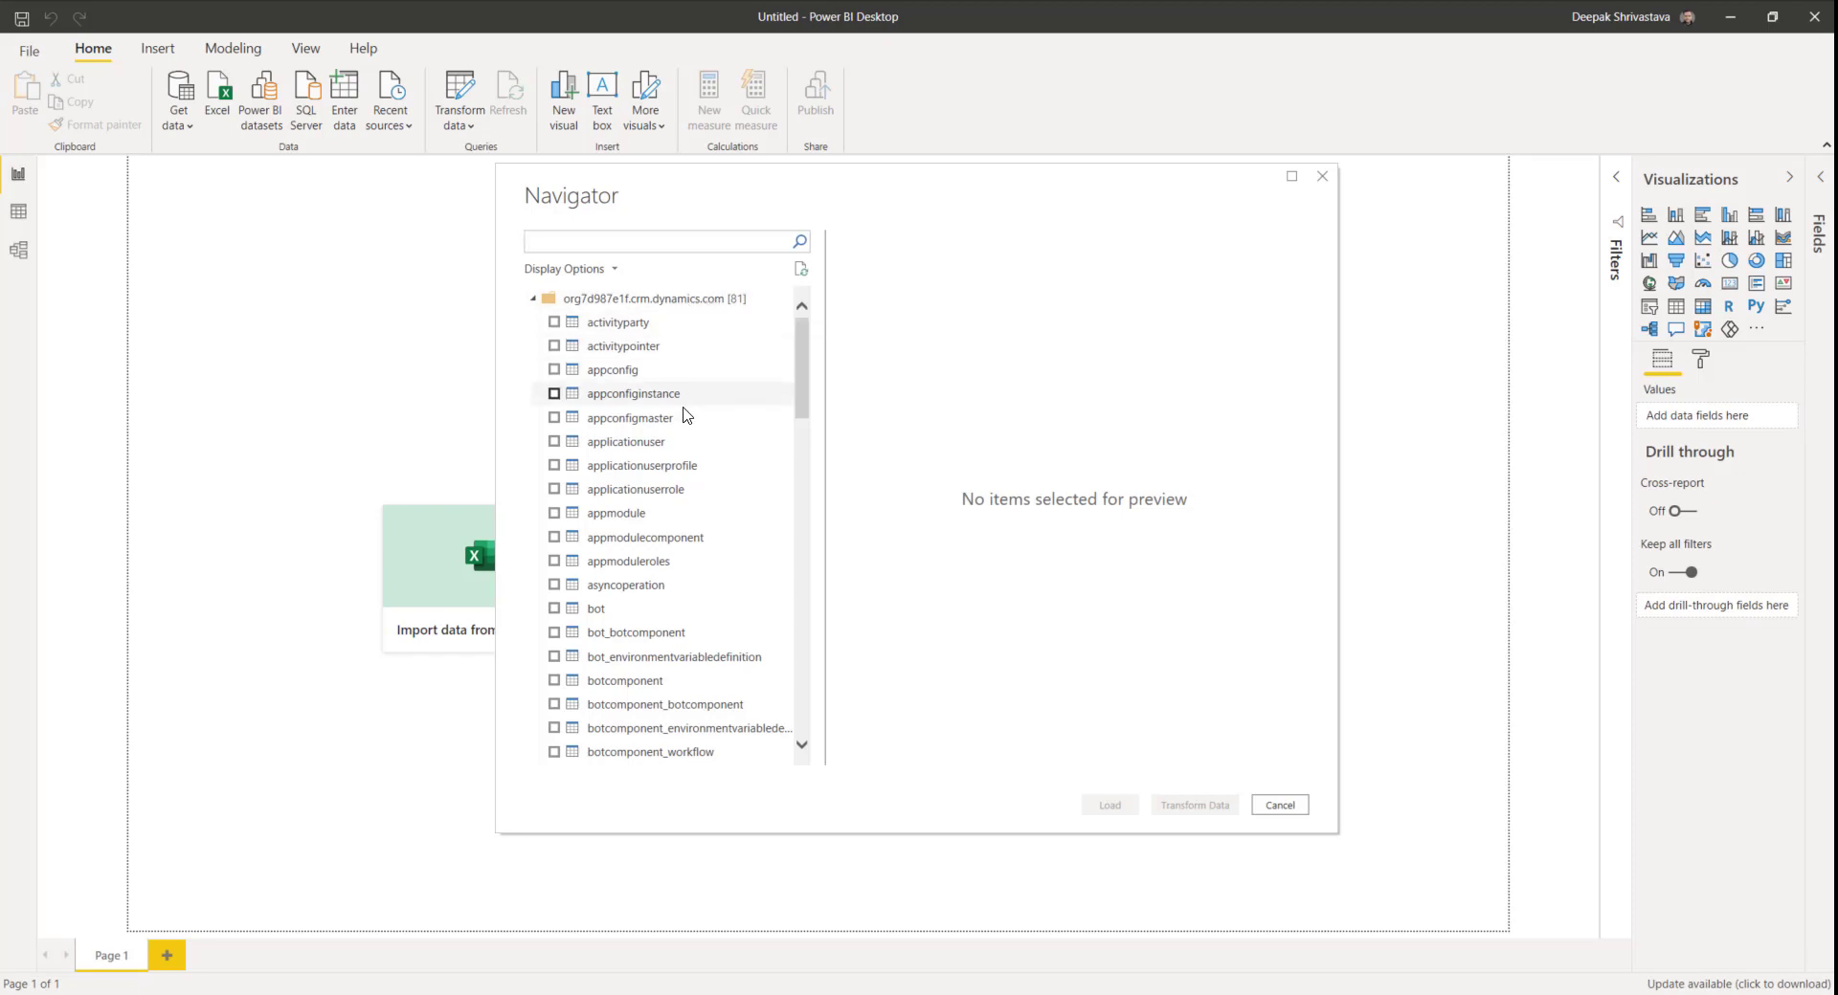
# Step: Find the cr079_countryfinancials table among the environment's tables by searching for "countr", and load it into the report
pyautogui.scroll(-6, 694, 498)
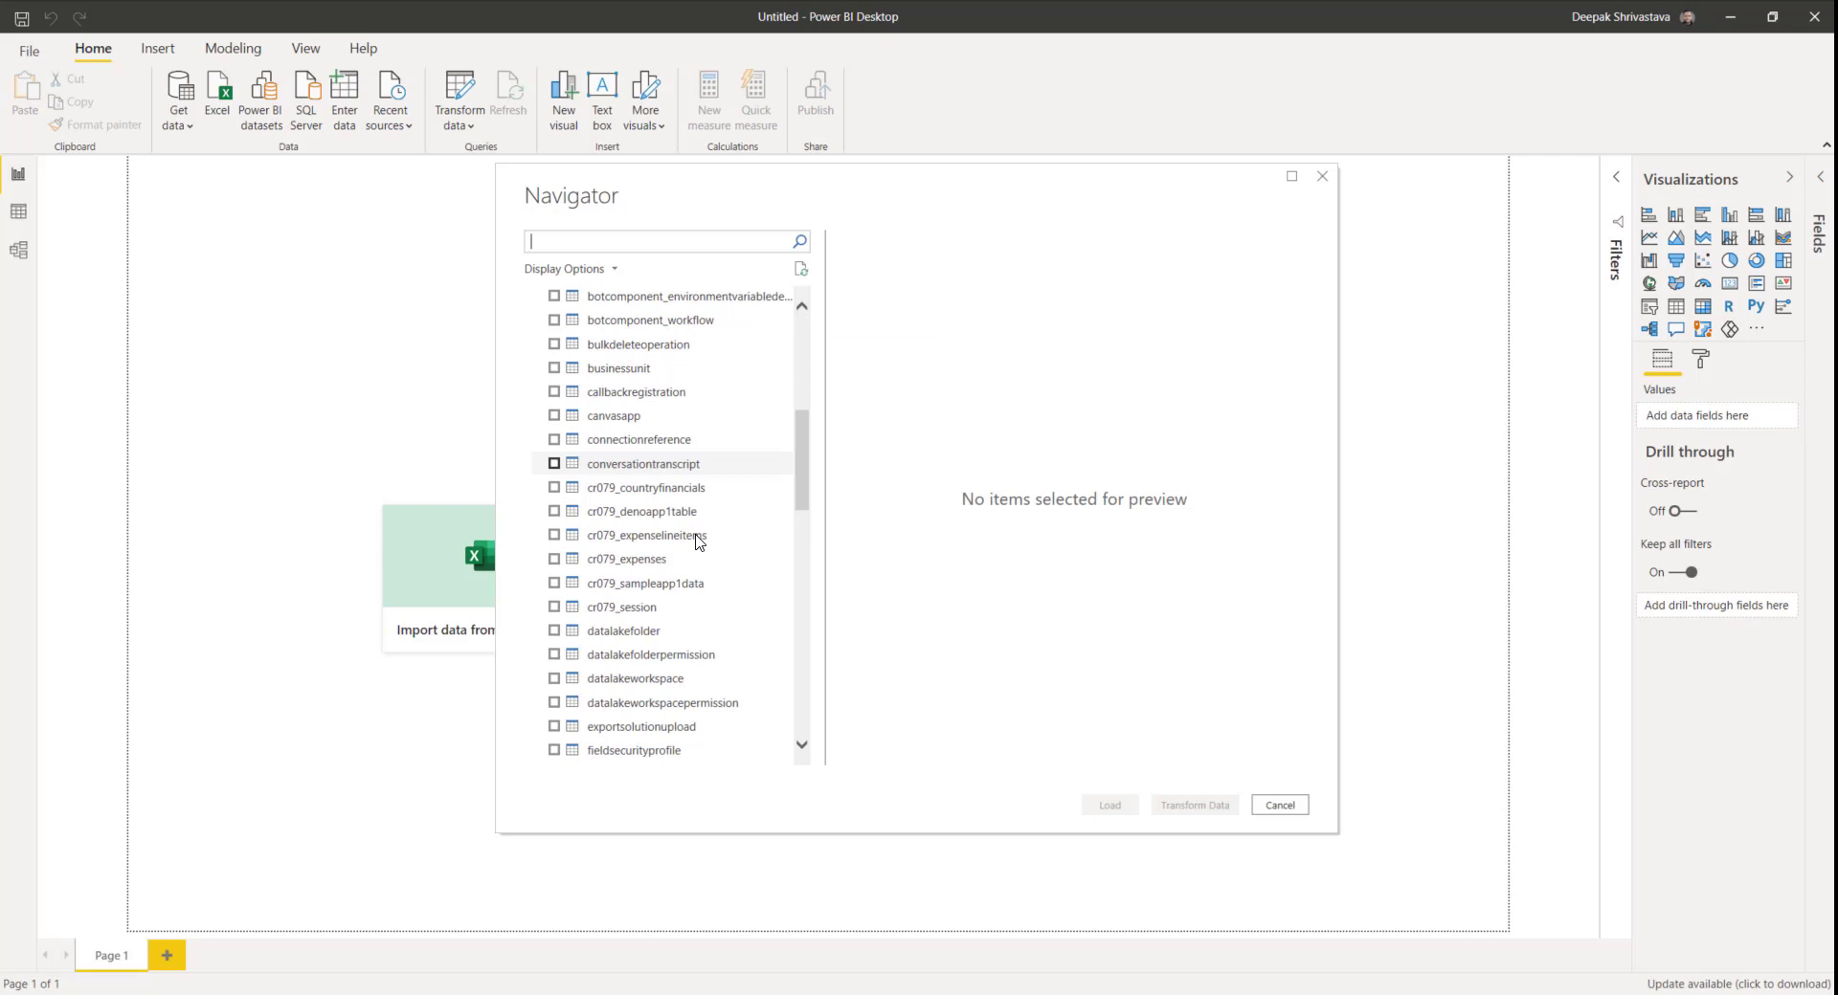
pyautogui.scroll(-3, 695, 536)
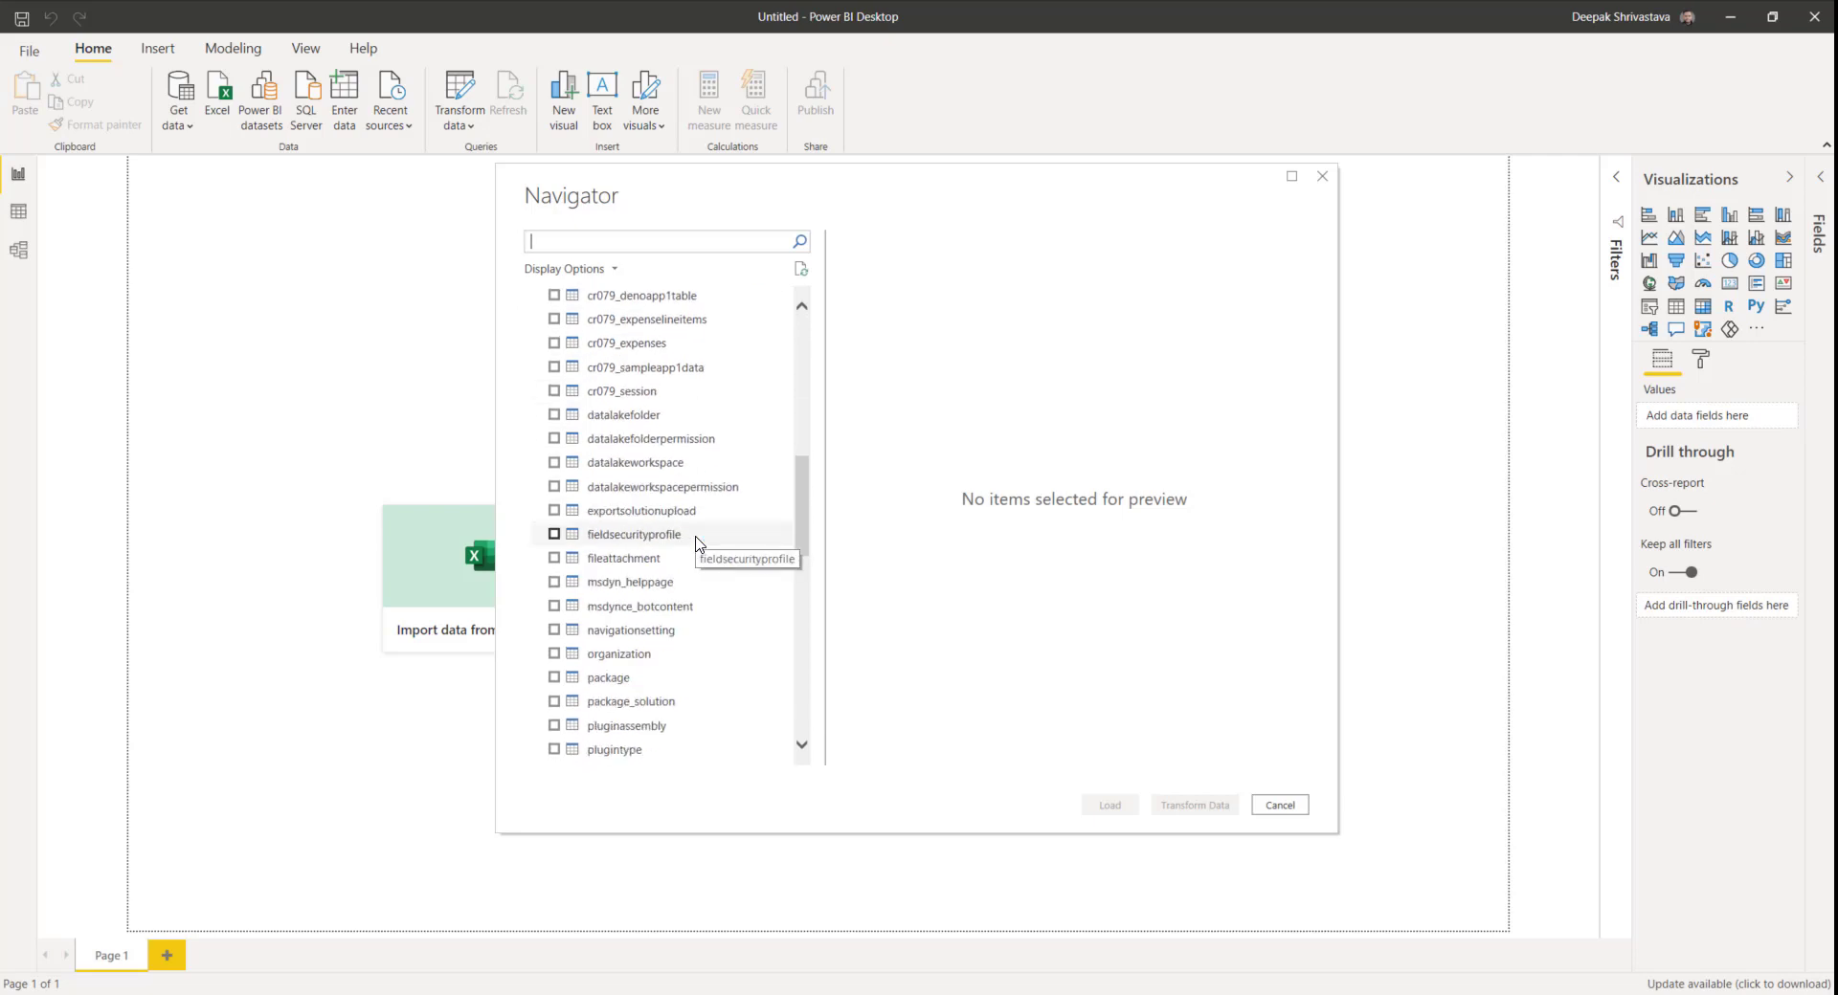
pyautogui.scroll(-12, 713, 555)
pyautogui.scroll(20, 721, 546)
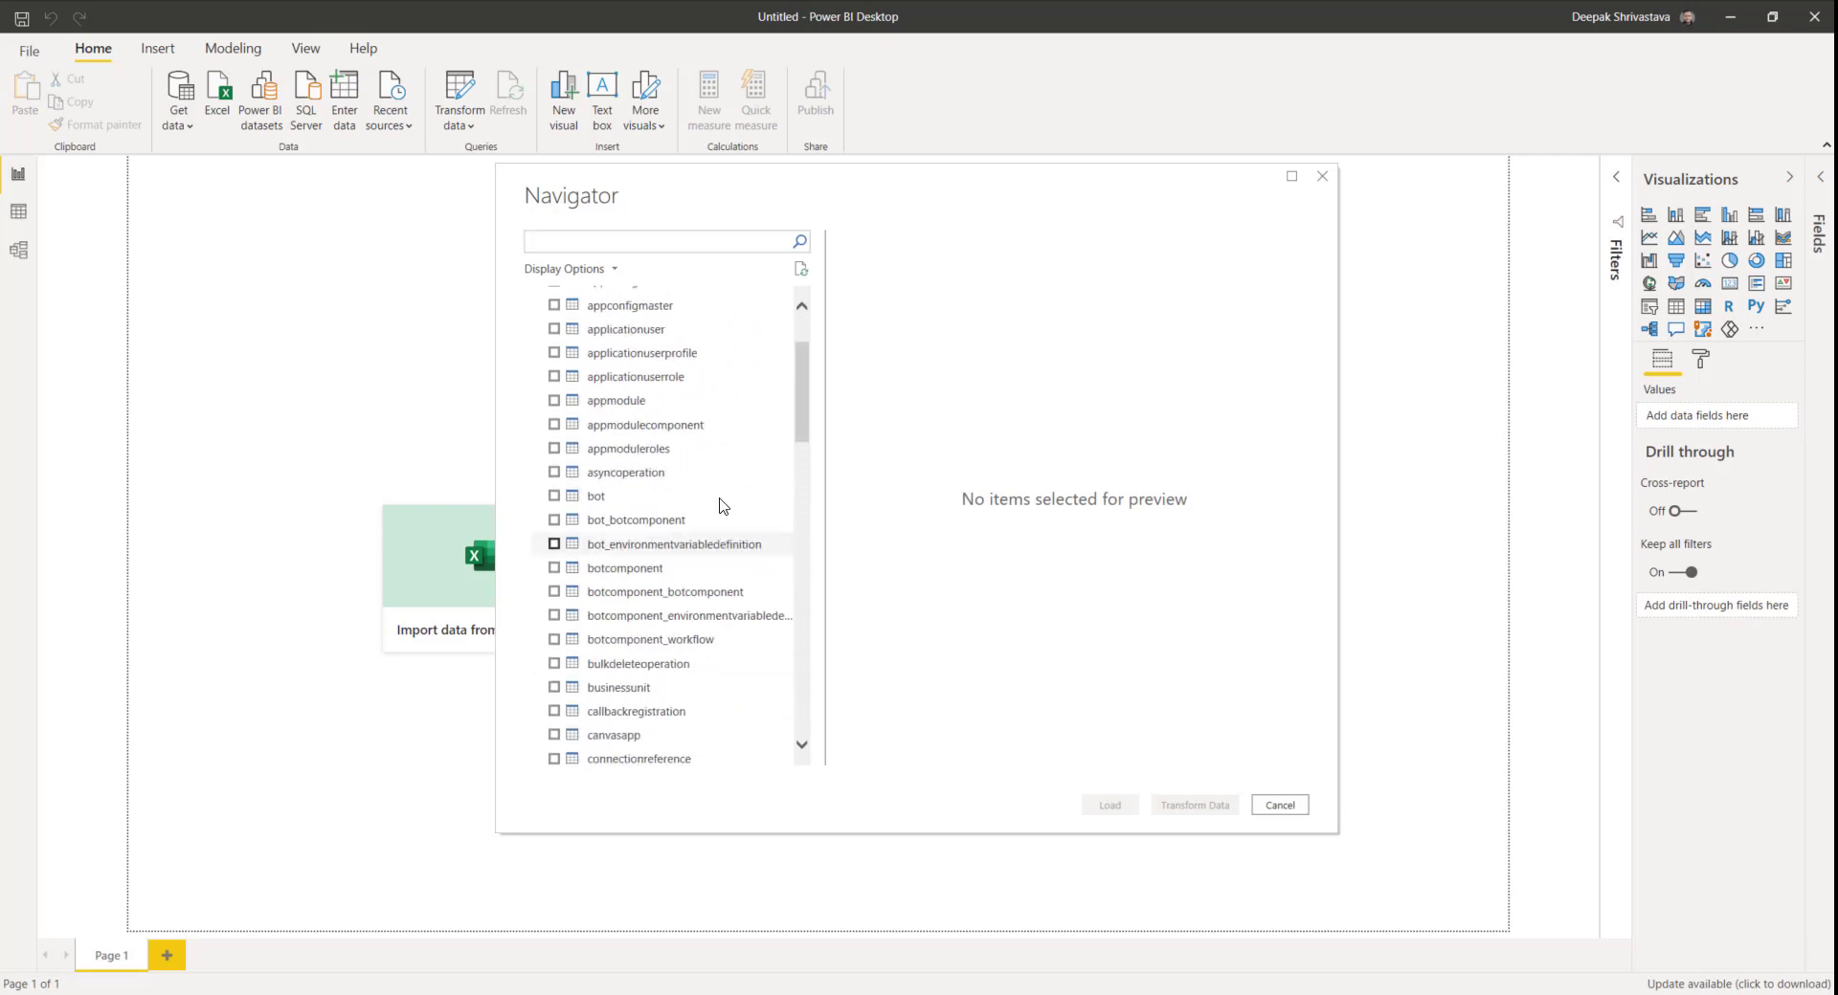
pyautogui.click(591, 241)
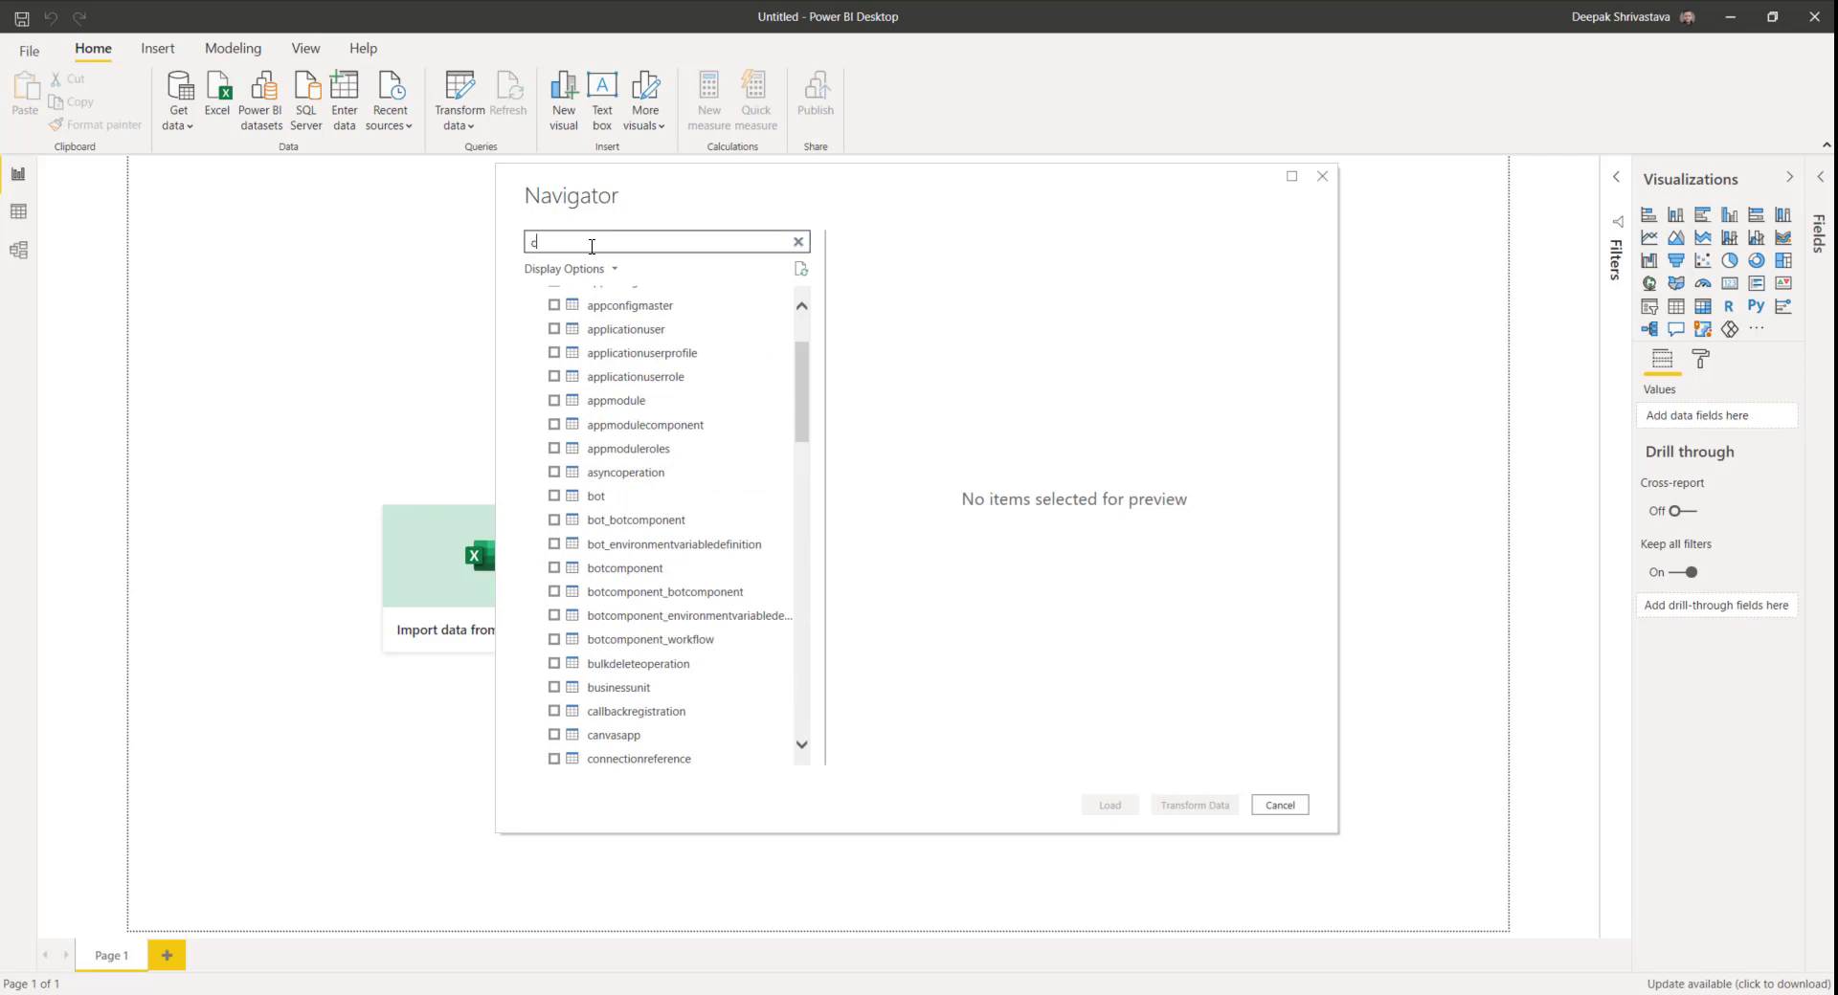
pyautogui.write('countr')
pyautogui.click(686, 329)
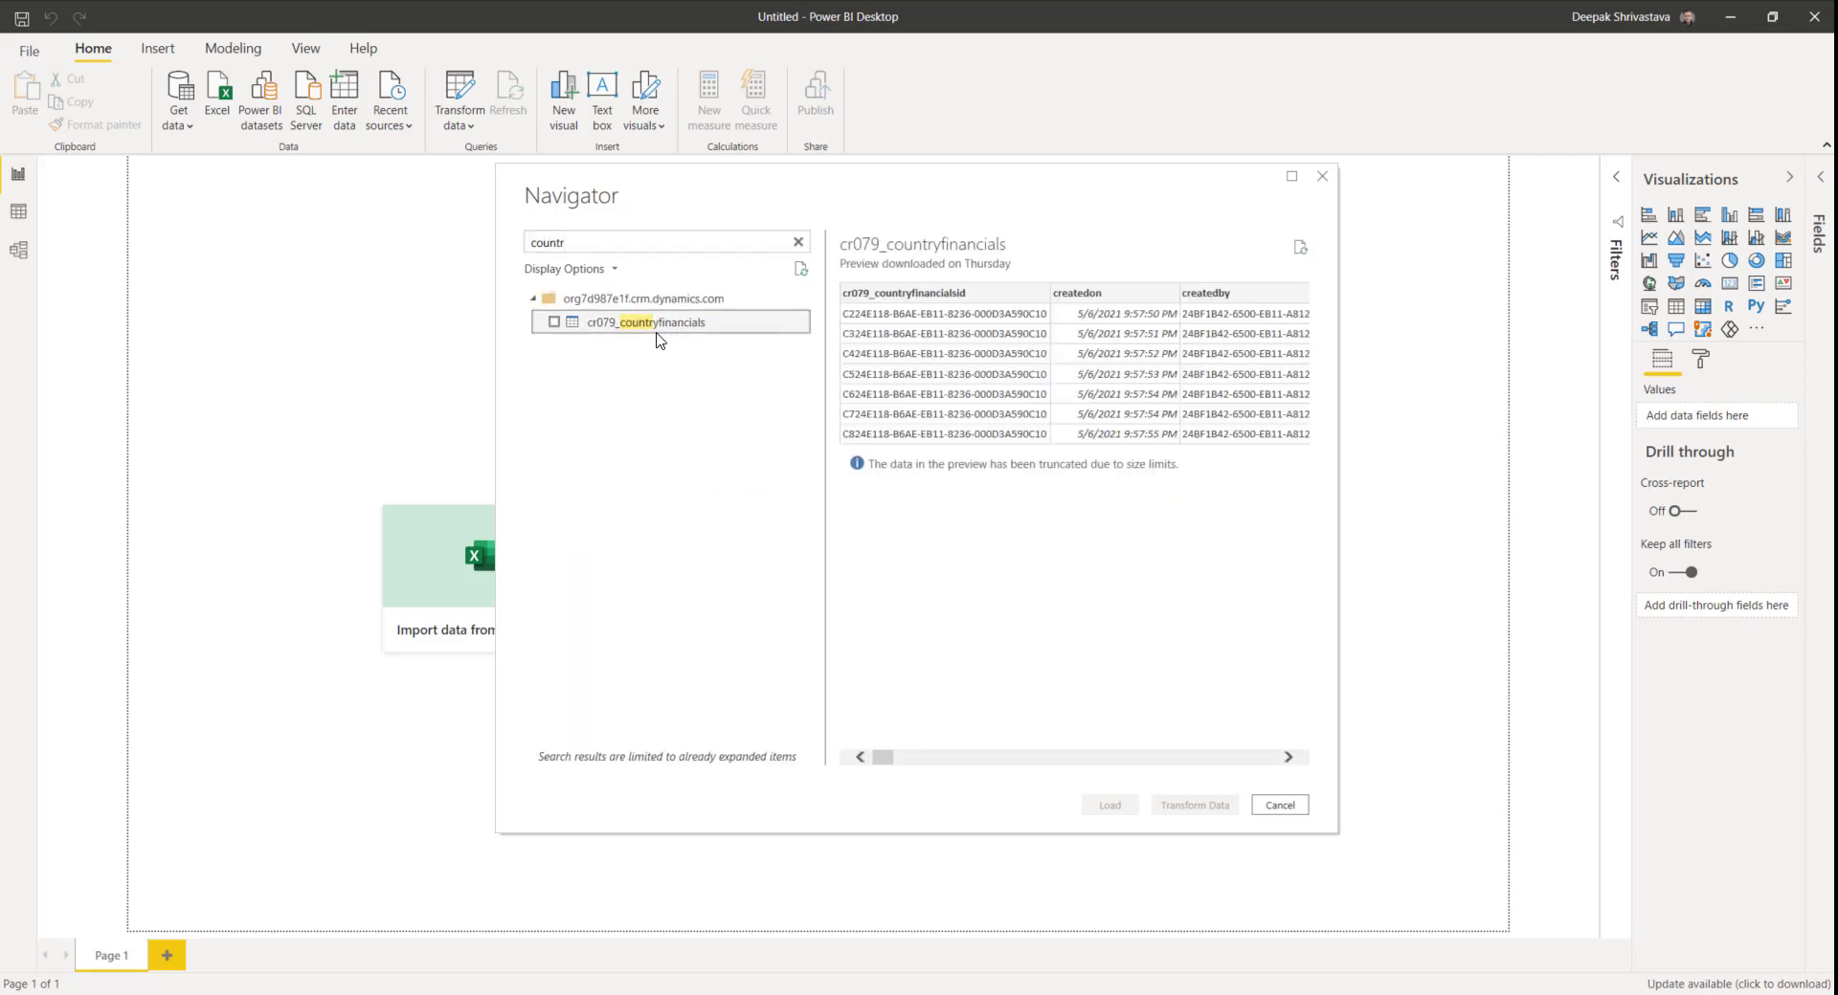
pyautogui.click(554, 322)
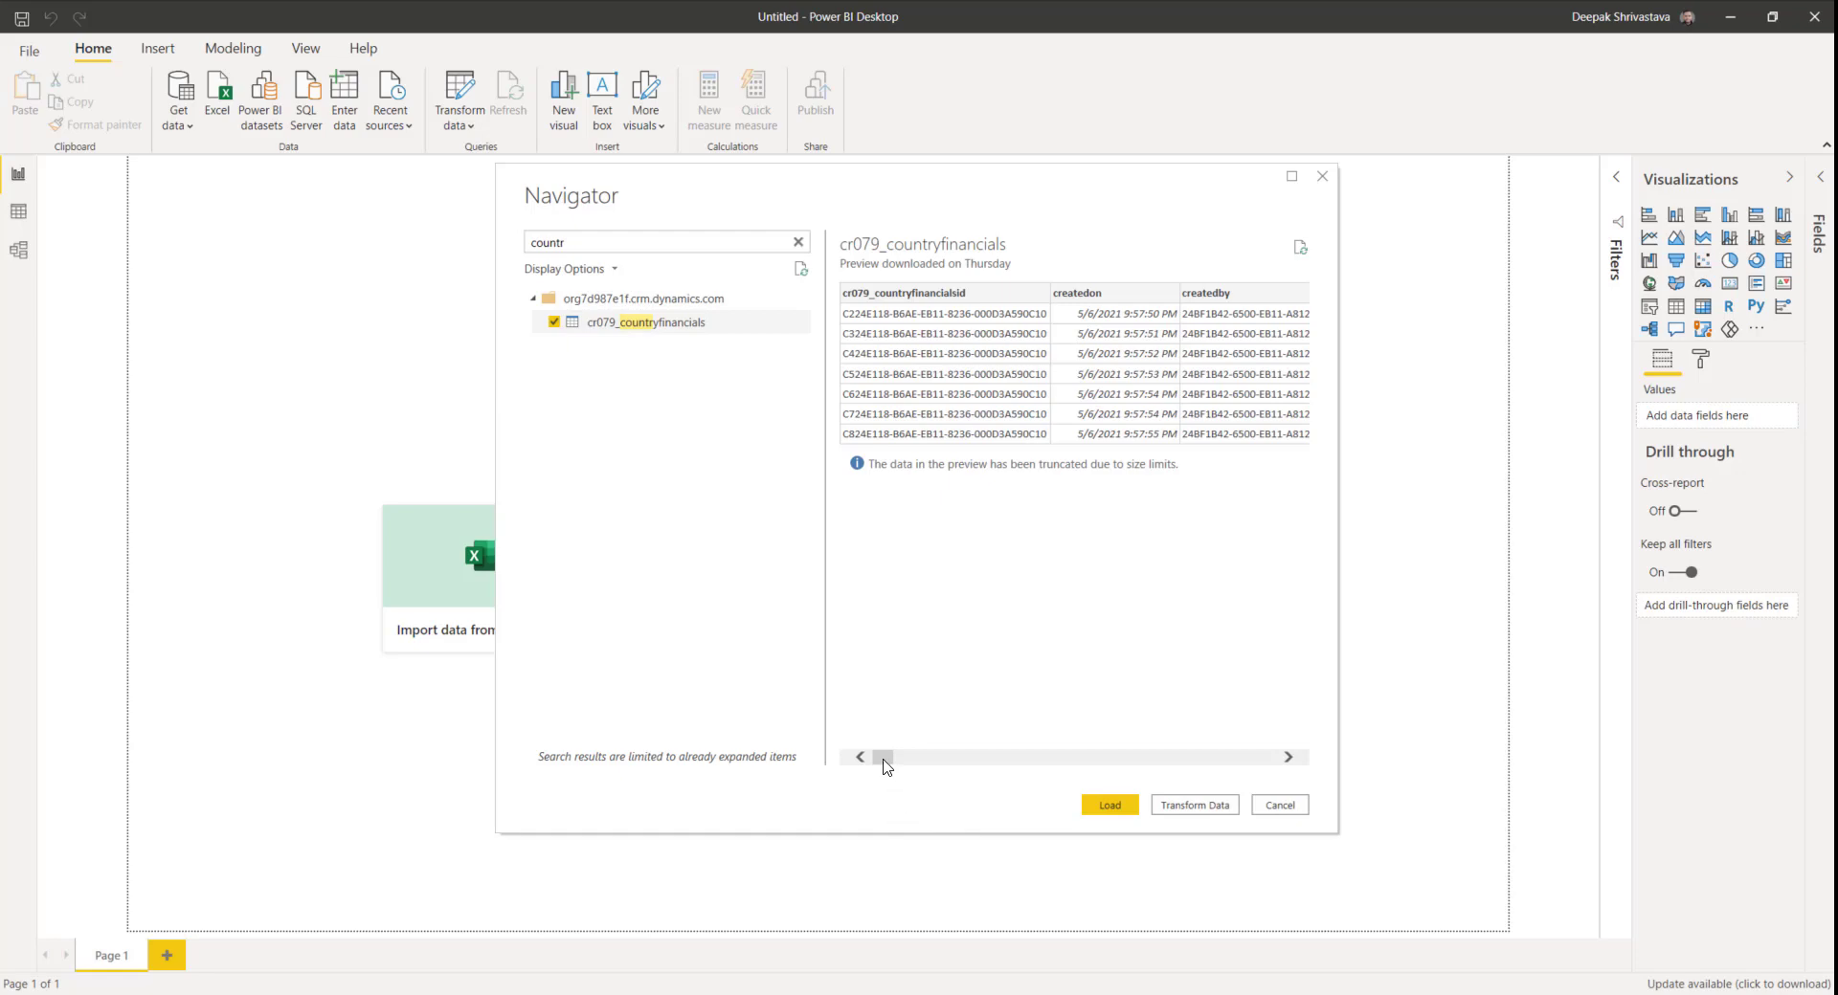
pyautogui.moveTo(882, 763); pyautogui.dragTo(761, 815)
pyautogui.click(1109, 806)
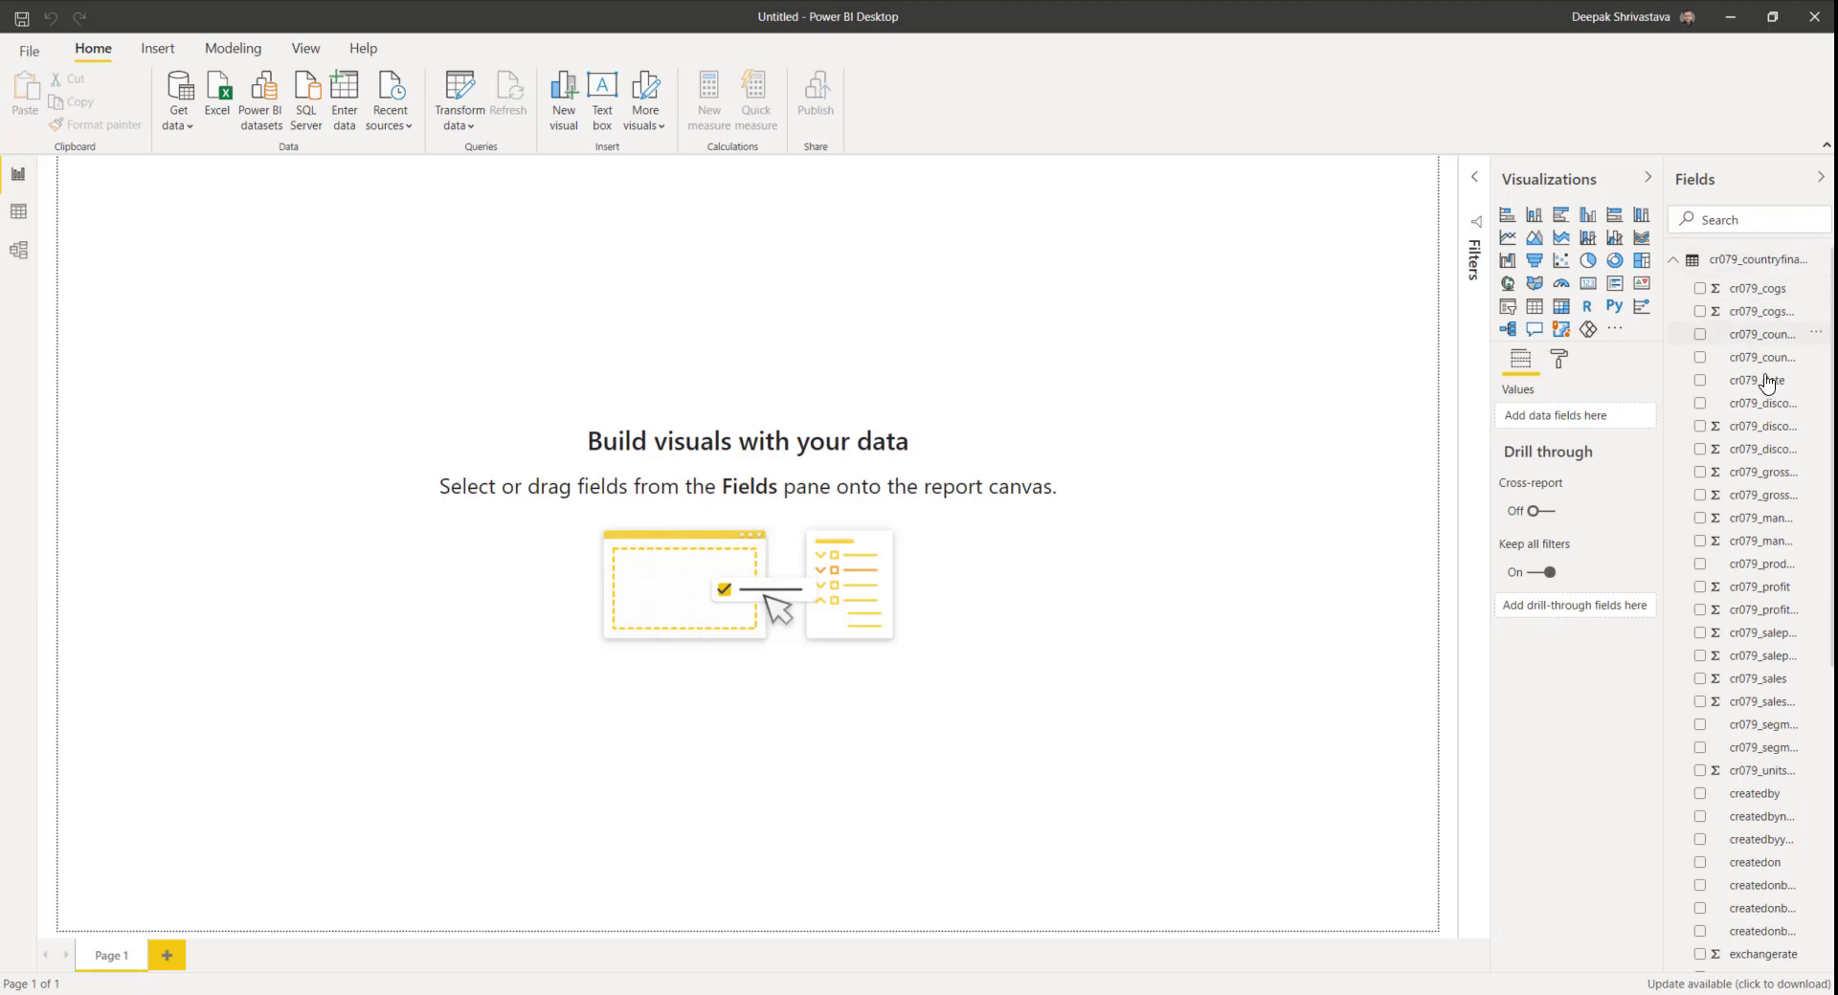
# Step: Widen the Fields pane to show full column names and look through the columns of the cr079_countryfinancials table
pyautogui.scroll(-5, 1680, 458)
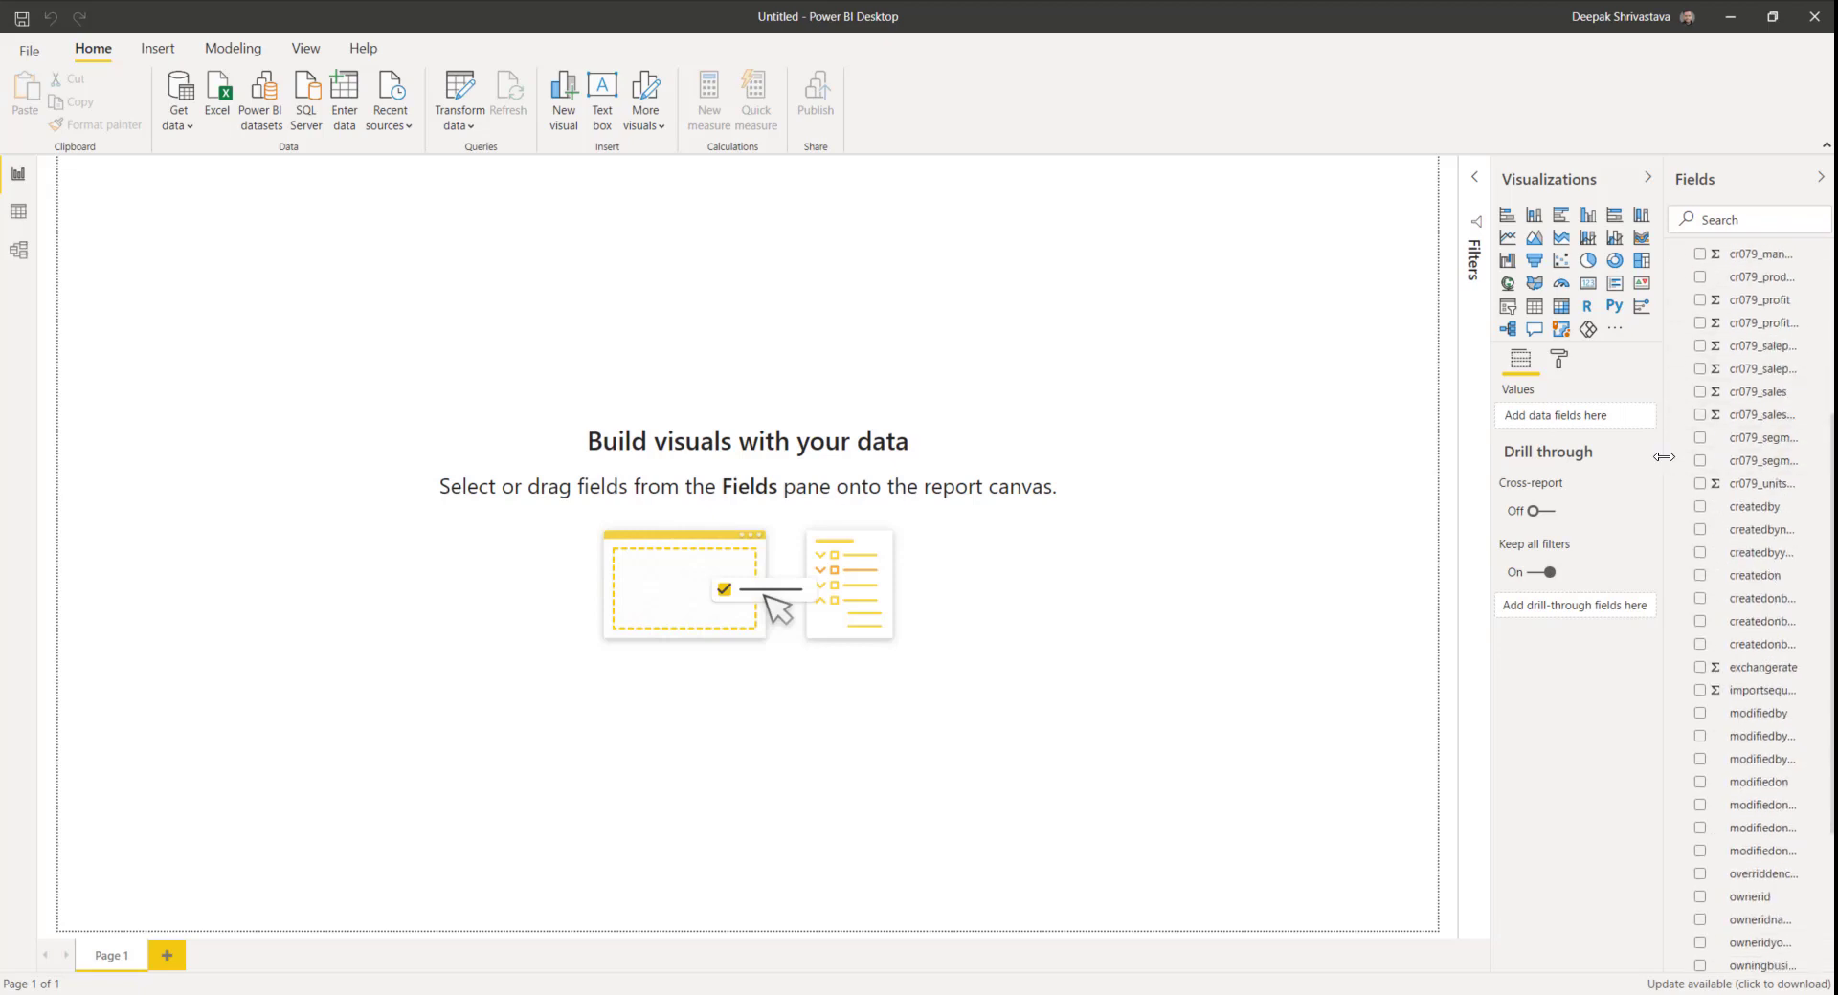
pyautogui.moveTo(1663, 457); pyautogui.dragTo(1545, 455)
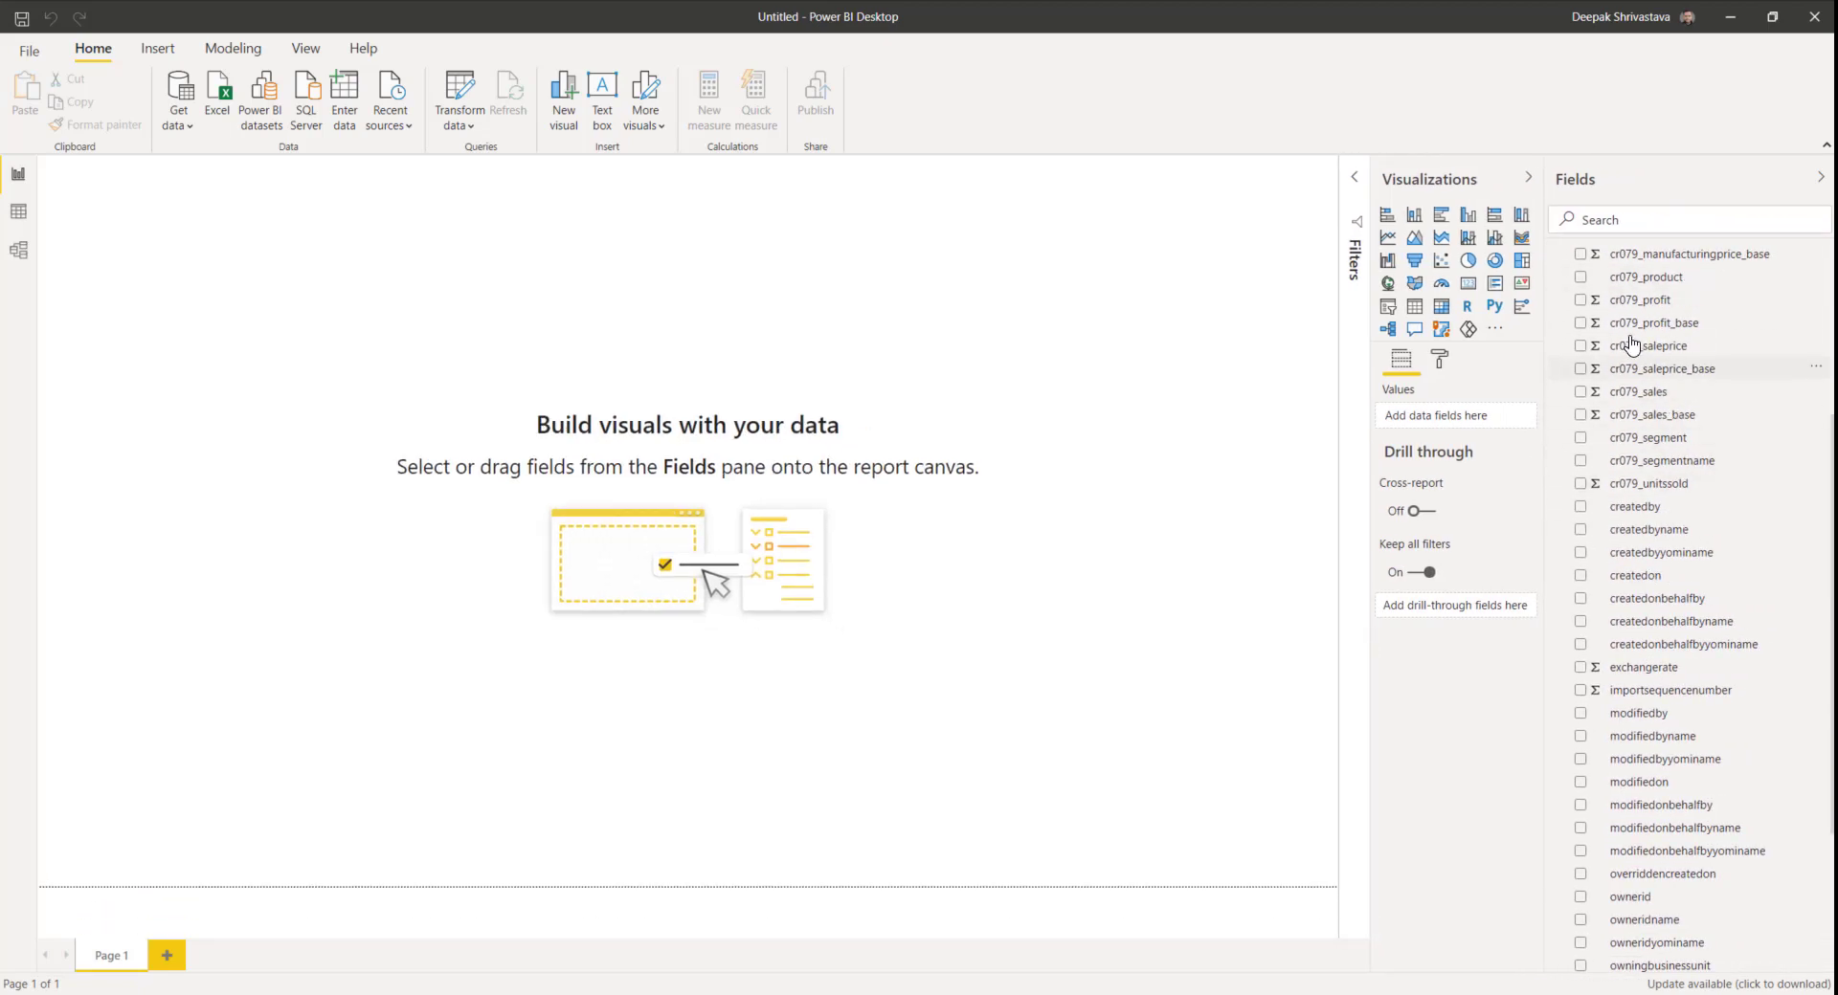
pyautogui.scroll(-4, 1698, 639)
pyautogui.scroll(7, 1689, 749)
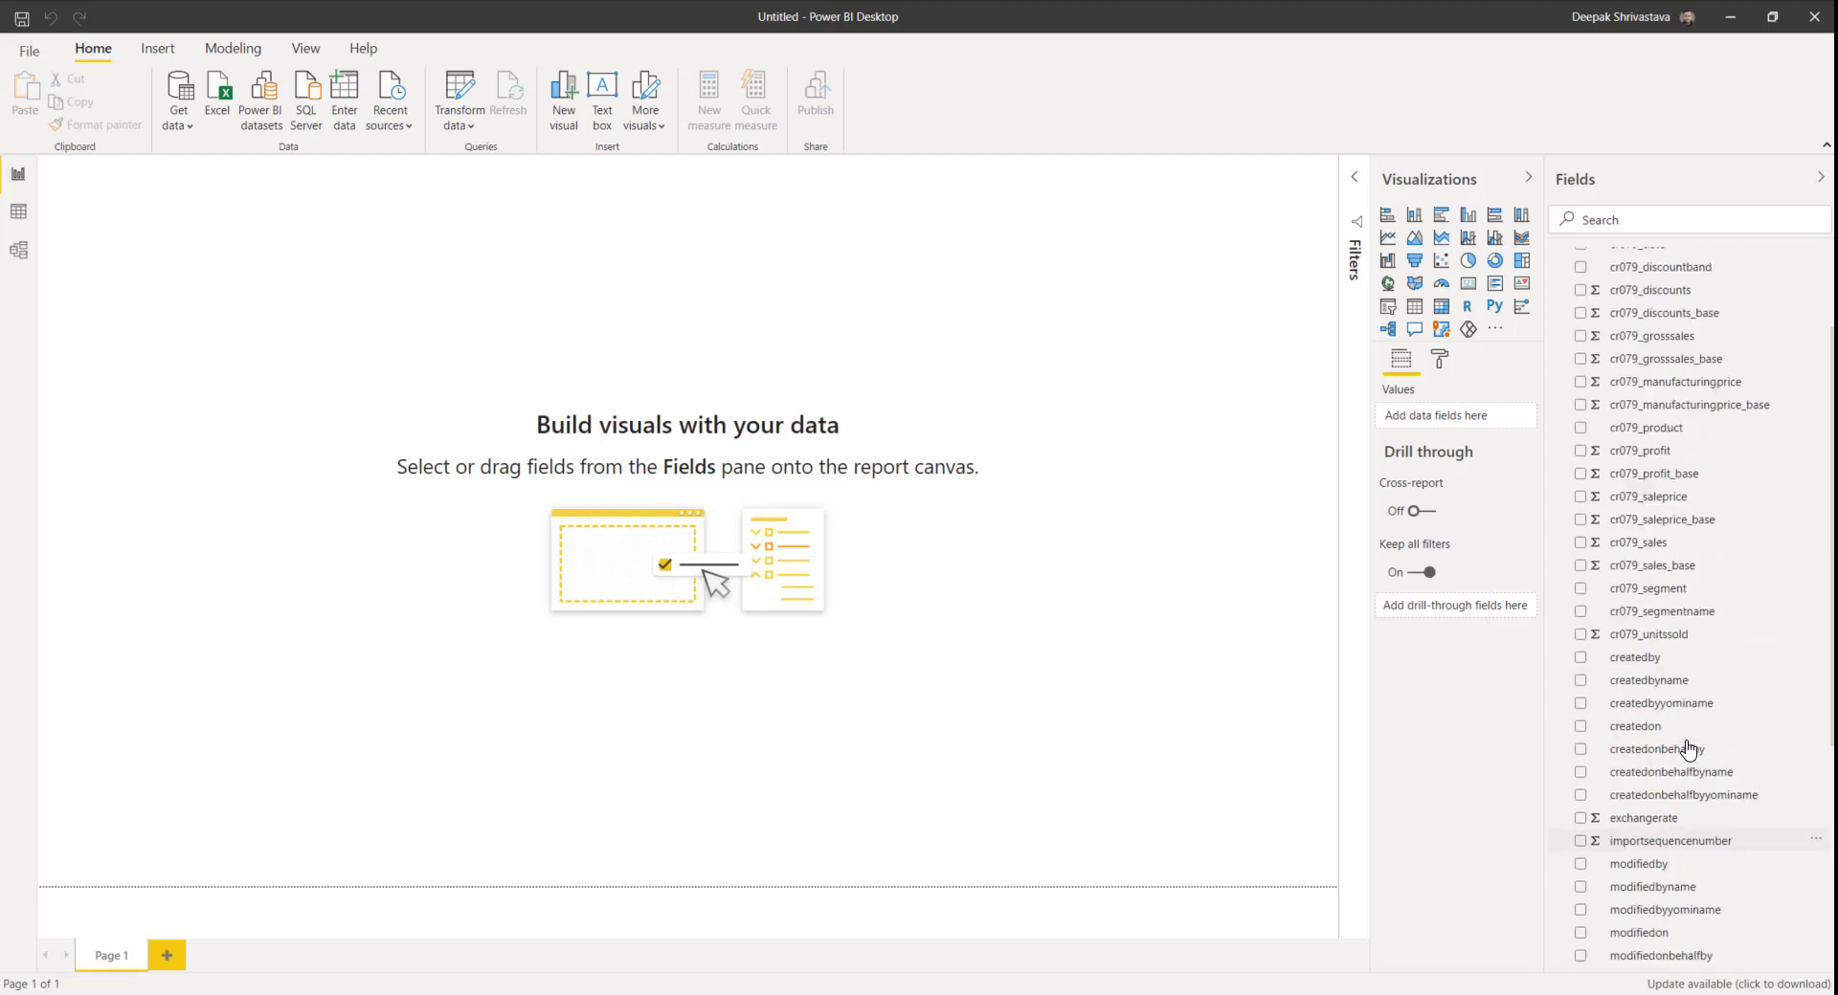
pyautogui.scroll(3, 1688, 750)
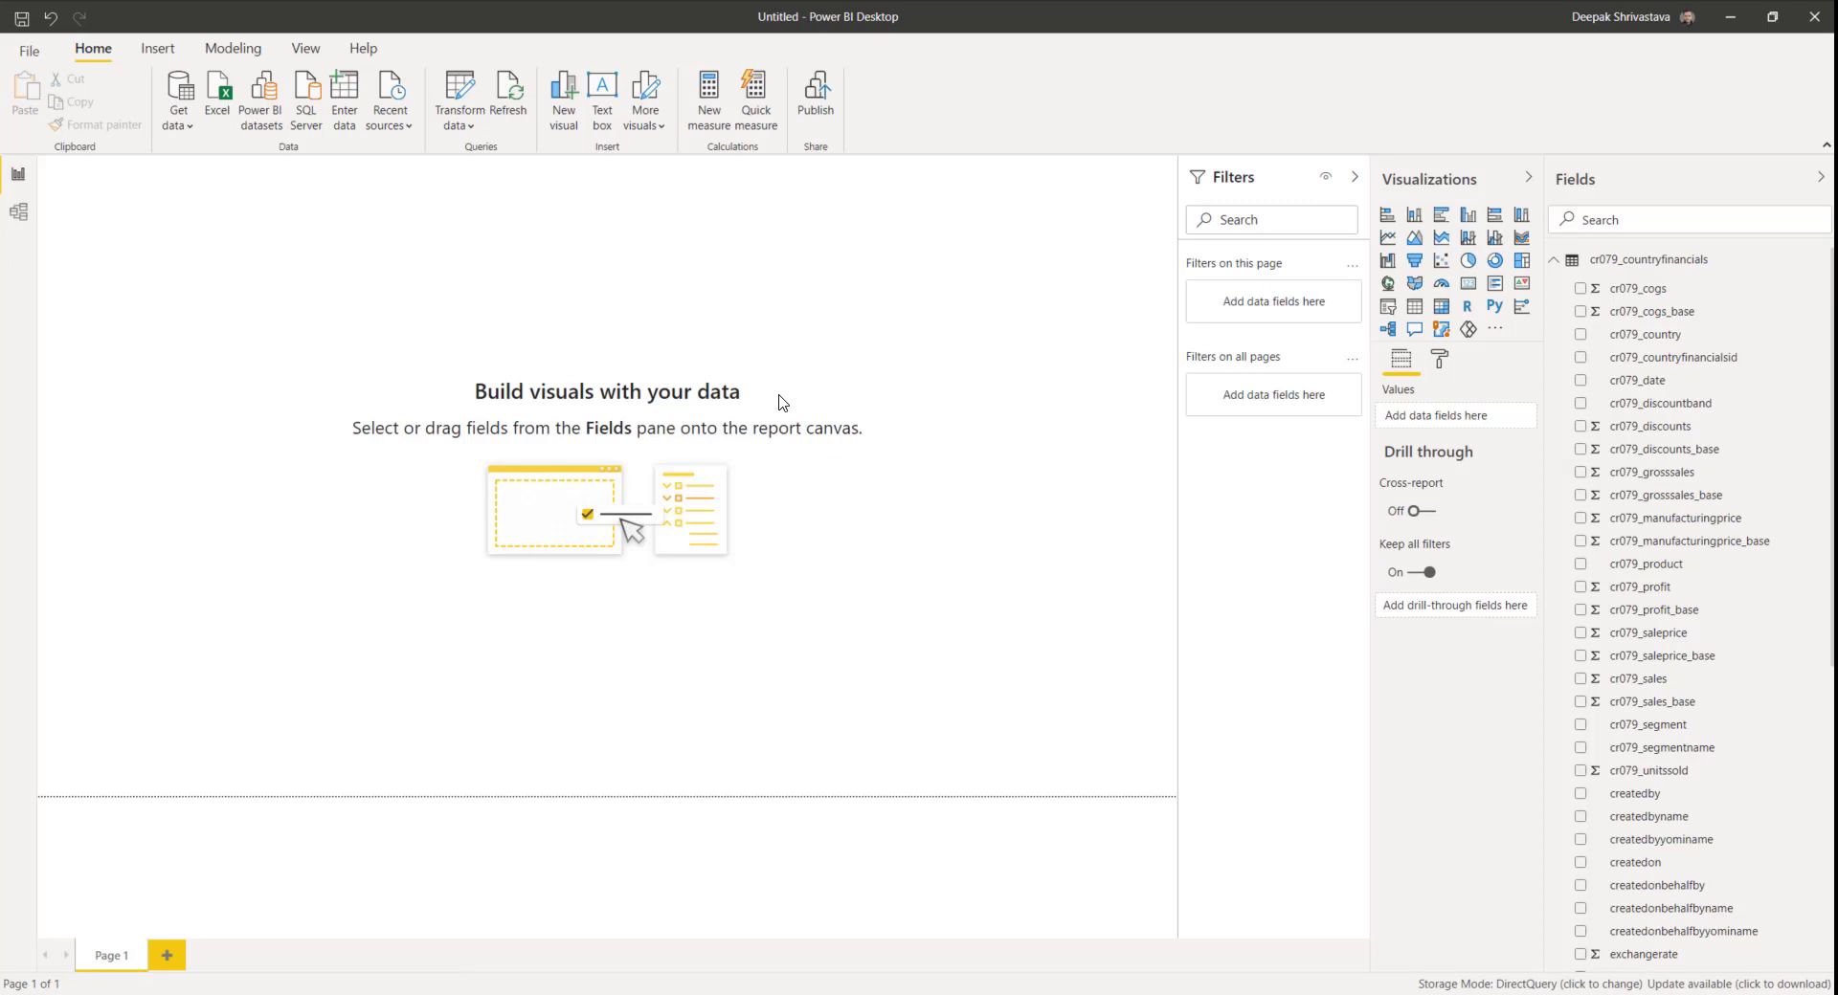
# Step: Add a card visual showing cr079_sales, resized to a low, wide strip in the report page's upper left corner
pyautogui.click(1469, 289)
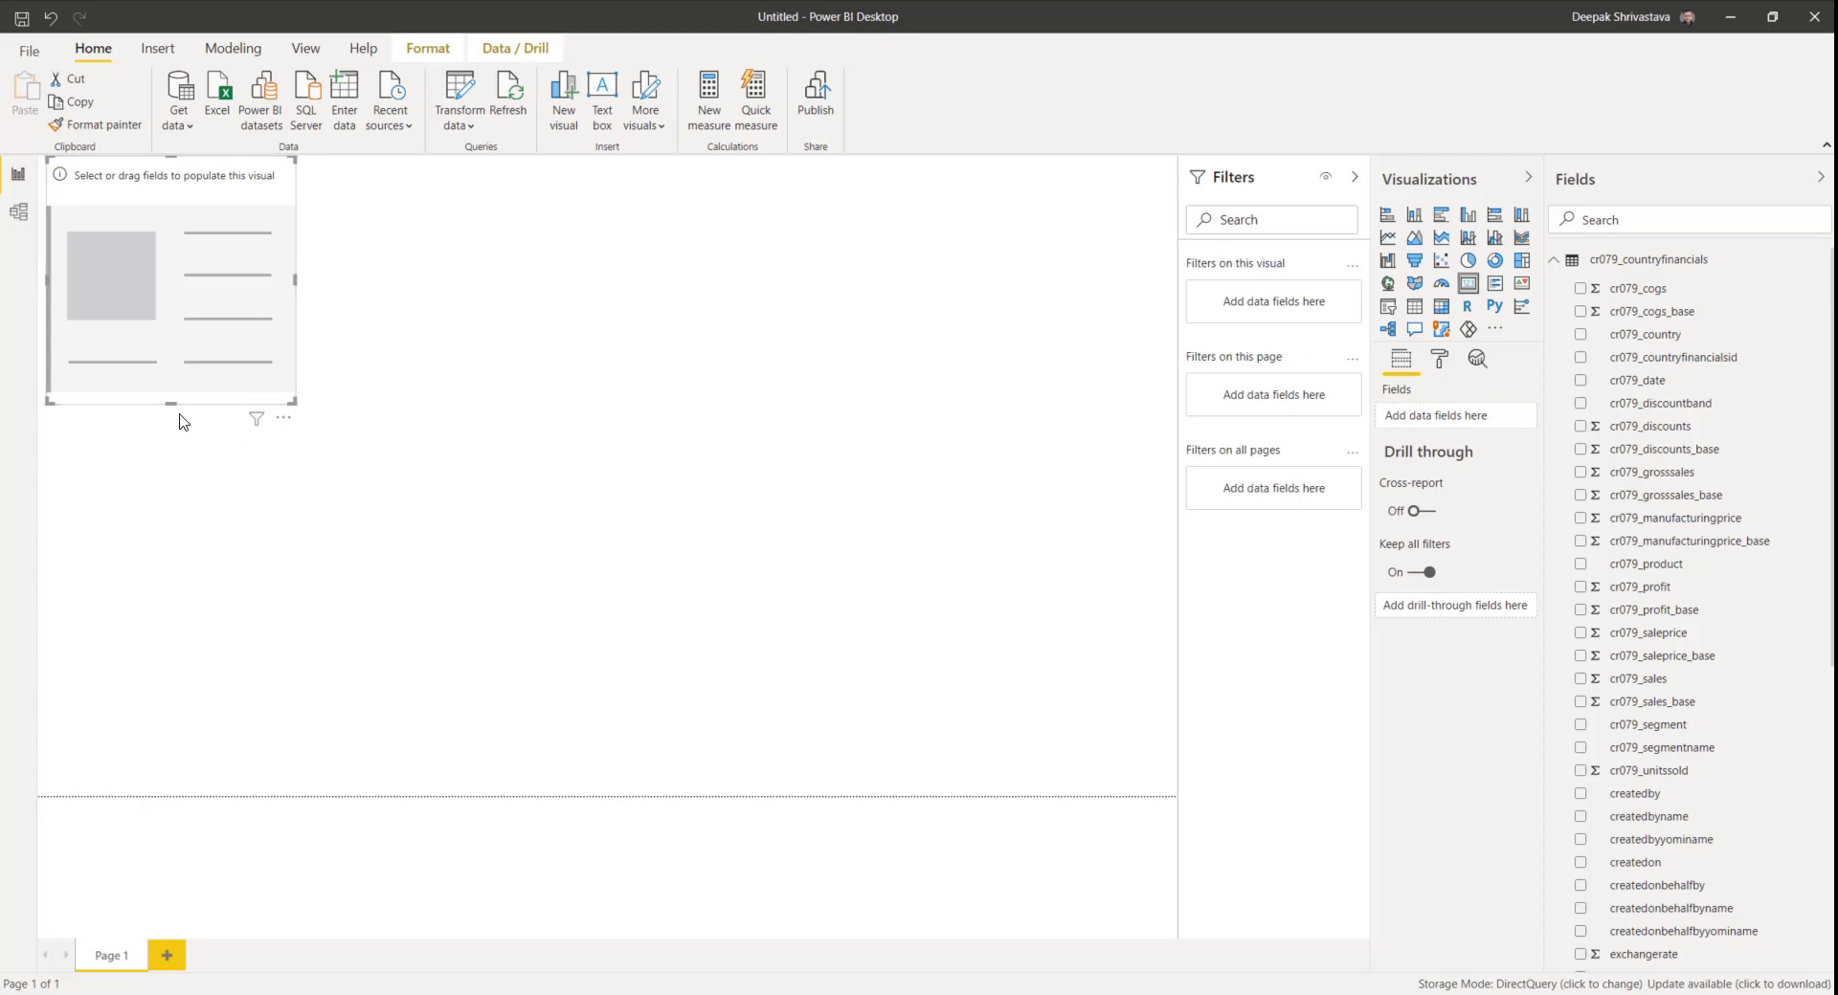
pyautogui.moveTo(170, 406); pyautogui.dragTo(209, 239)
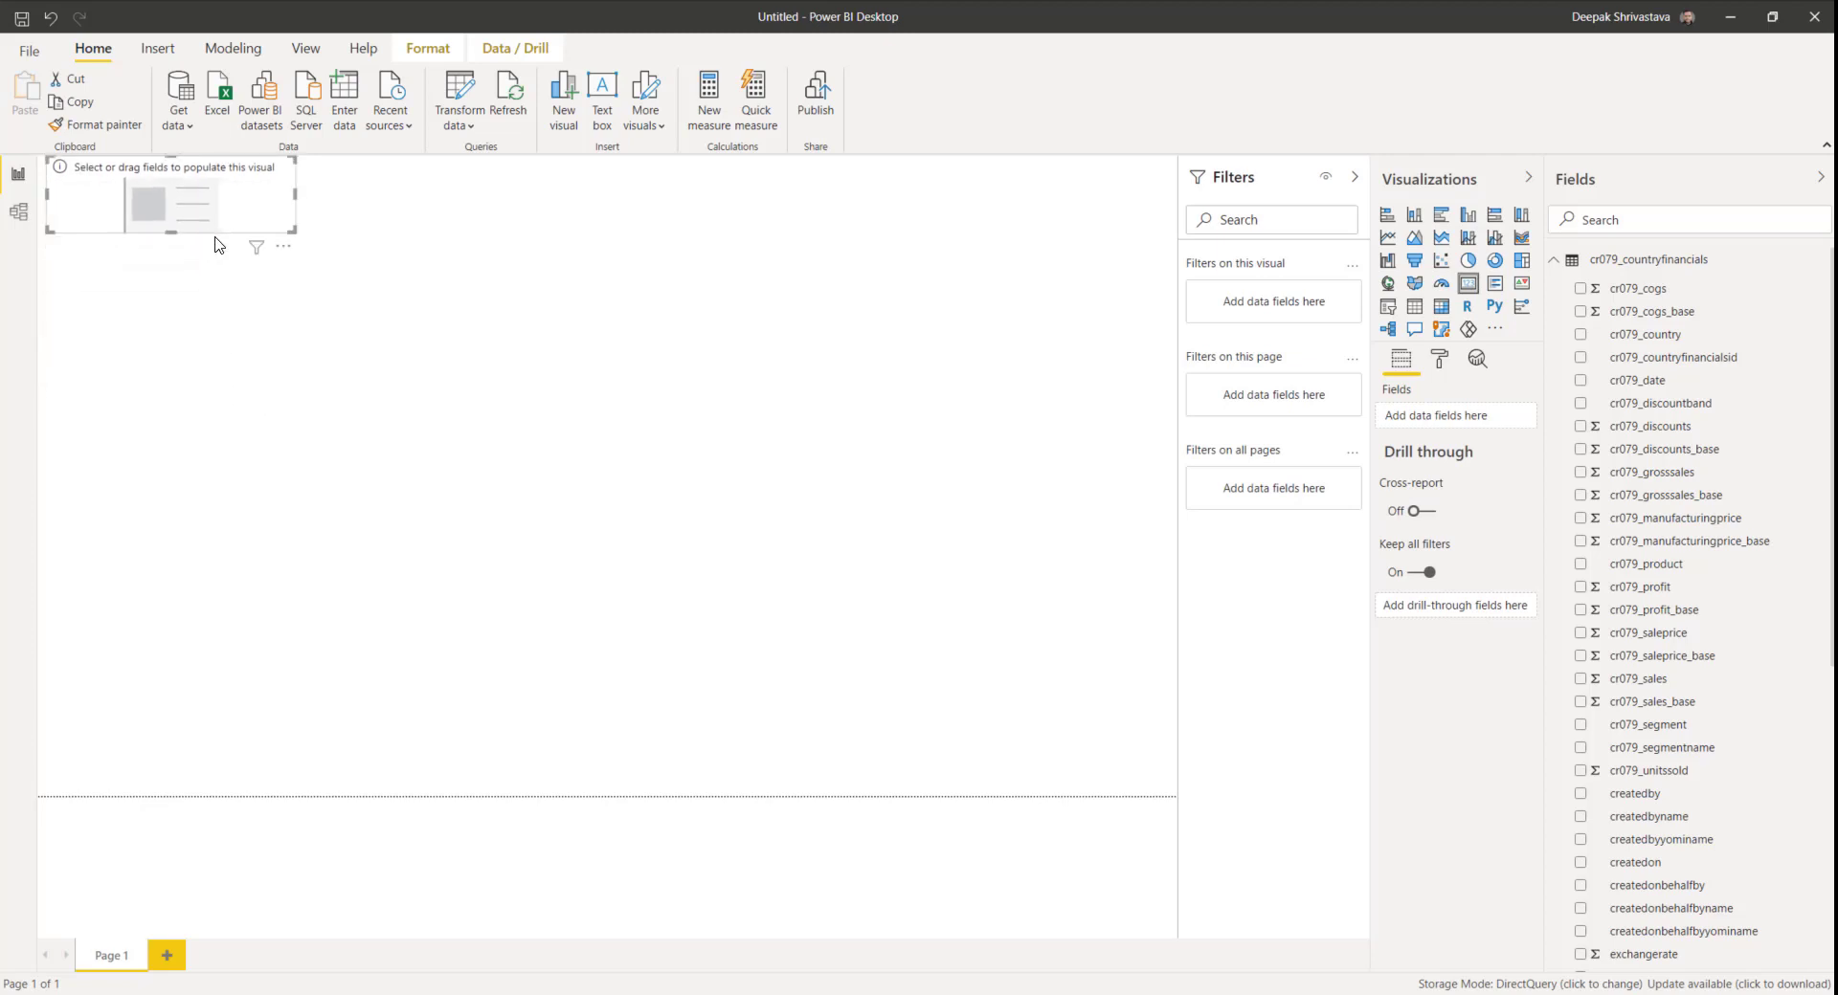
pyautogui.click(1581, 679)
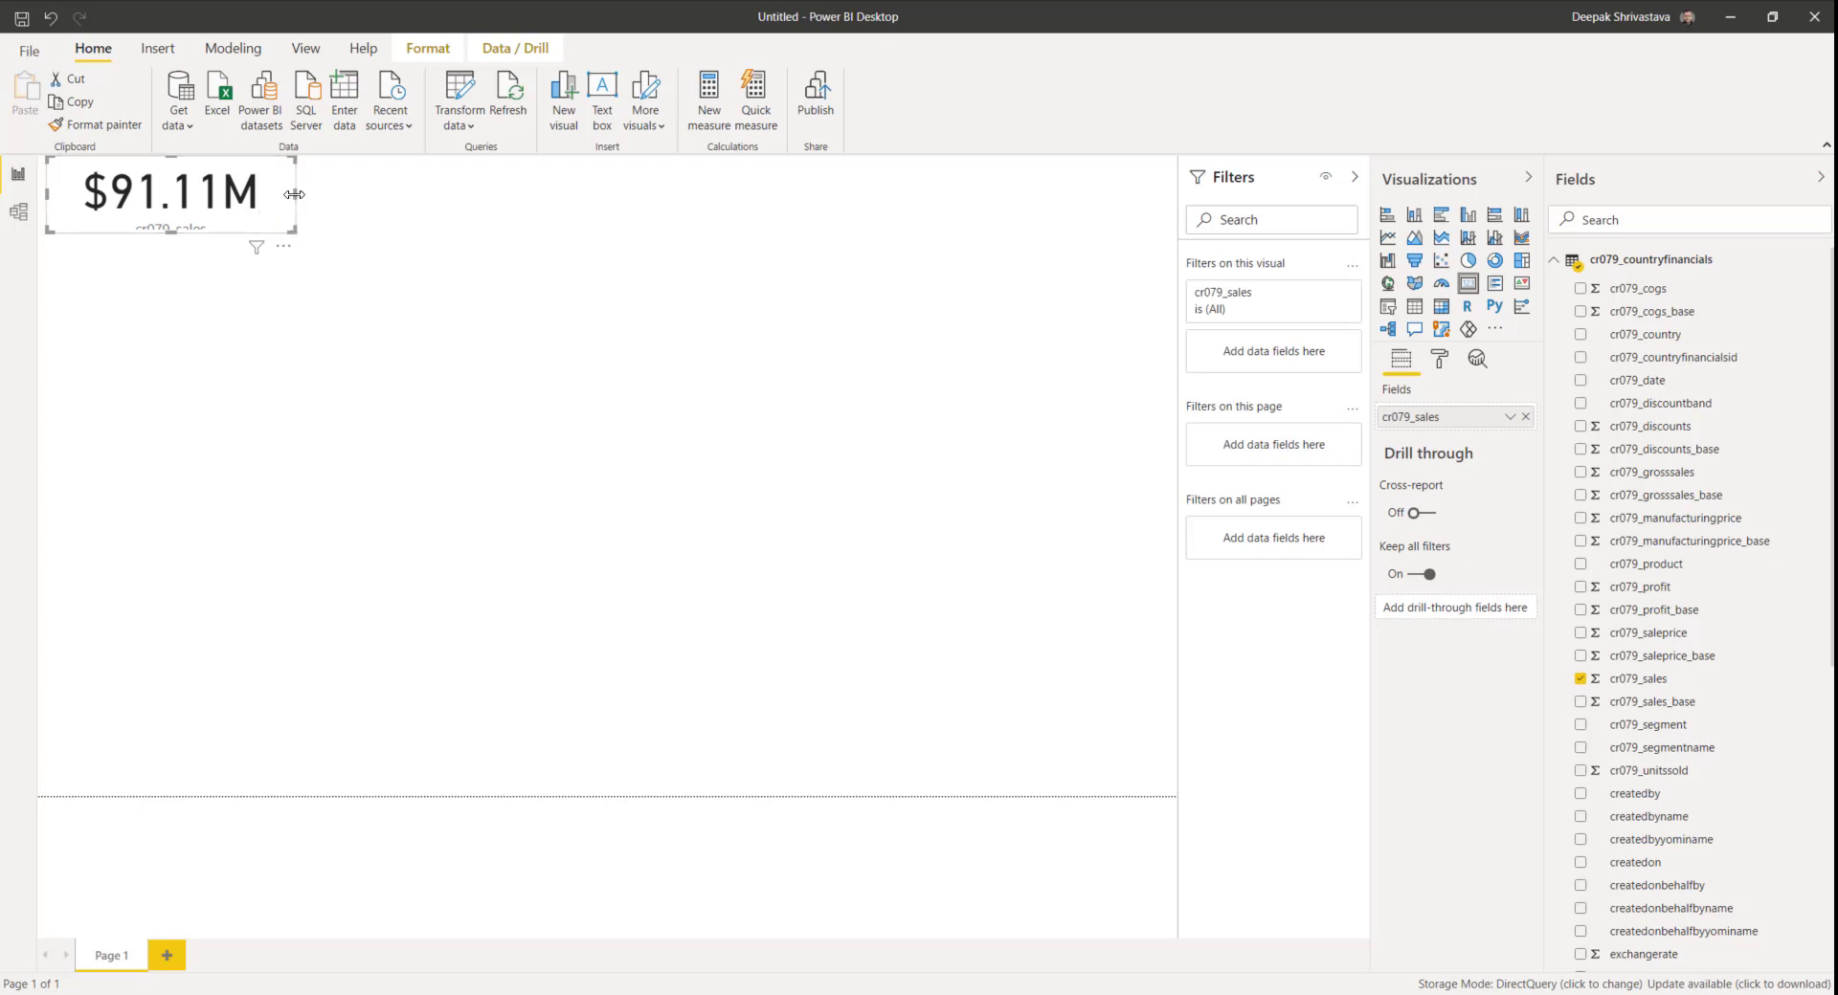
pyautogui.moveTo(295, 195); pyautogui.dragTo(399, 196)
# Step: Duplicate the sales card twice across the same row, and make the copies show cr079_discounts and cr079_profit instead
pyautogui.hotkey('ctrl', 'c')
pyautogui.hotkey('ctrl', 'v')
pyautogui.hotkey('ctrl', 'v')
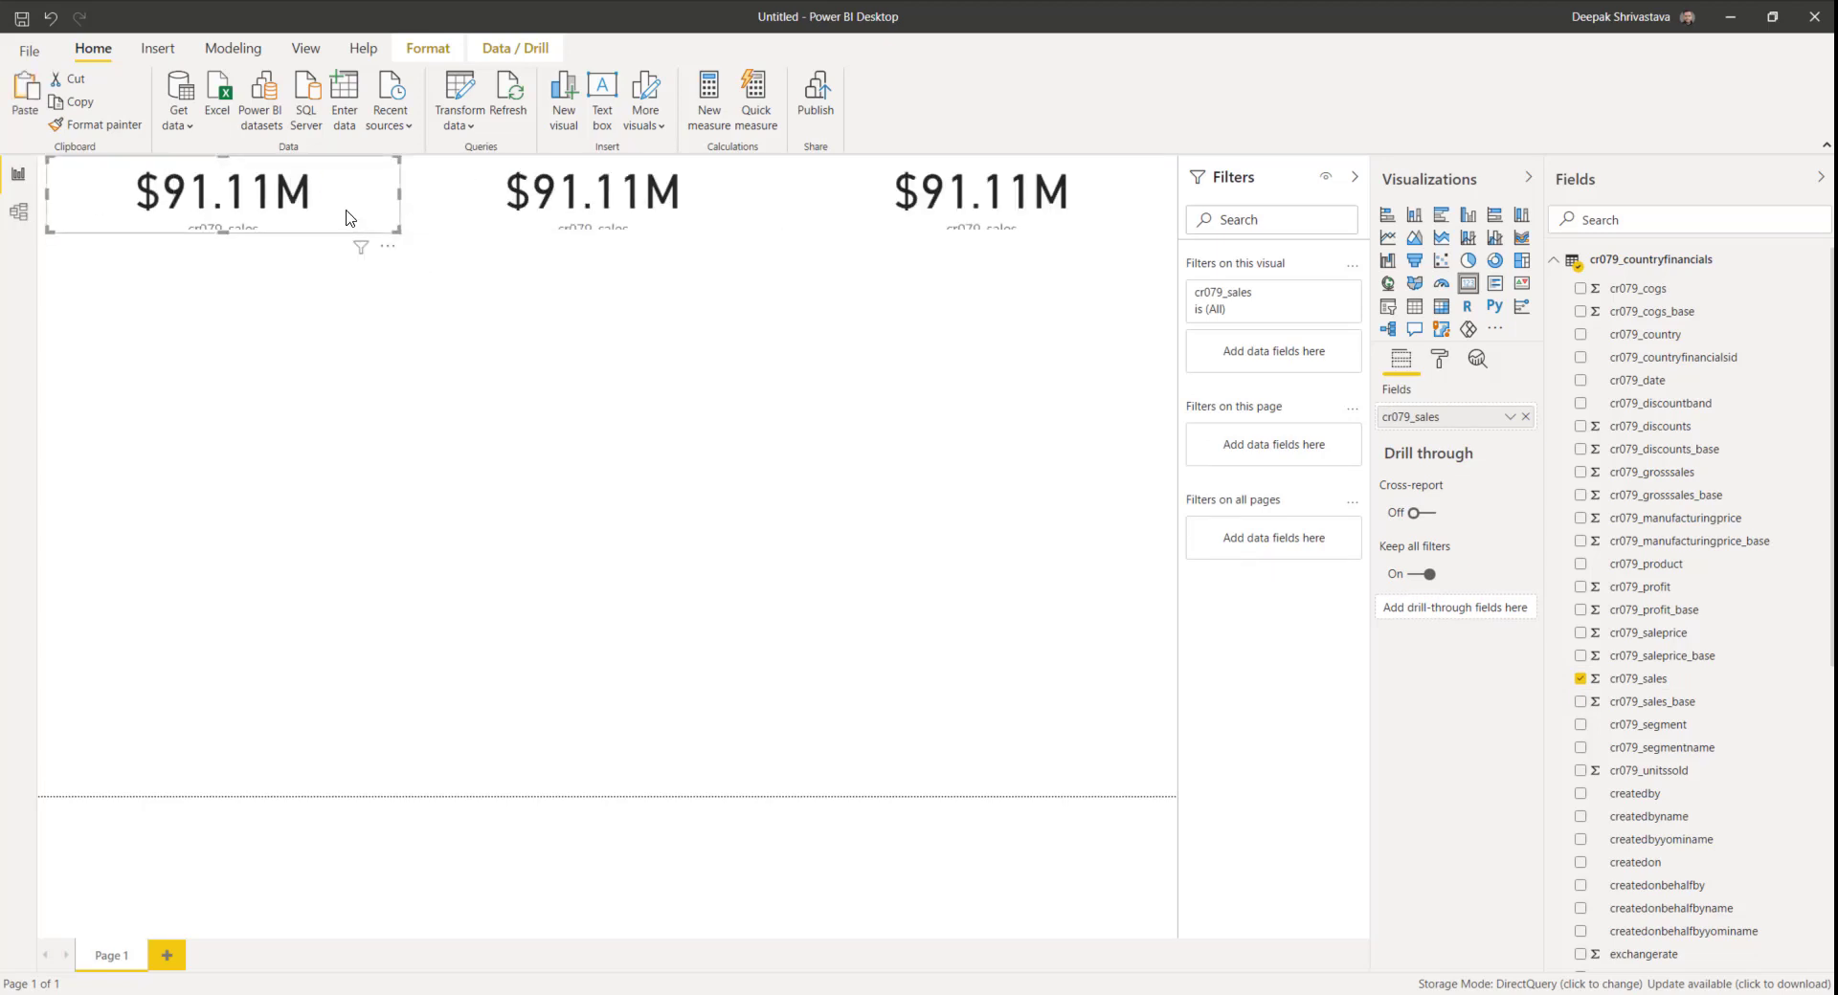
pyautogui.click(700, 212)
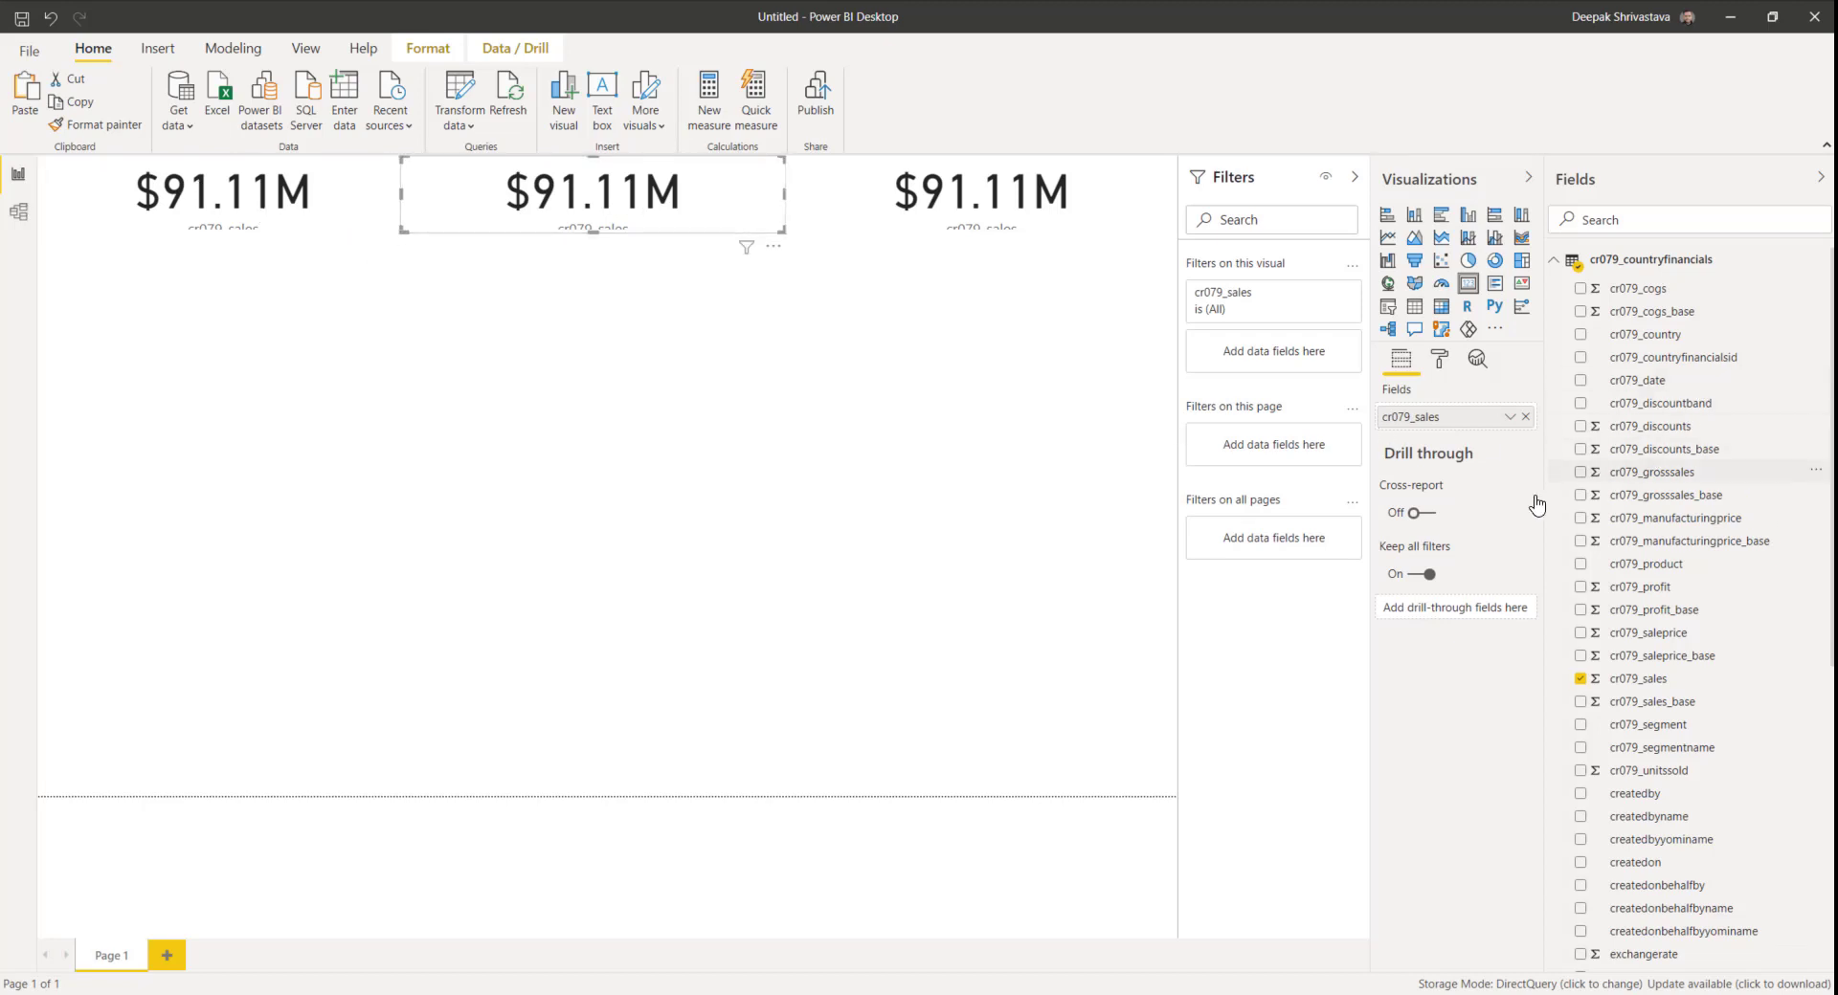
pyautogui.click(1598, 429)
pyautogui.click(871, 199)
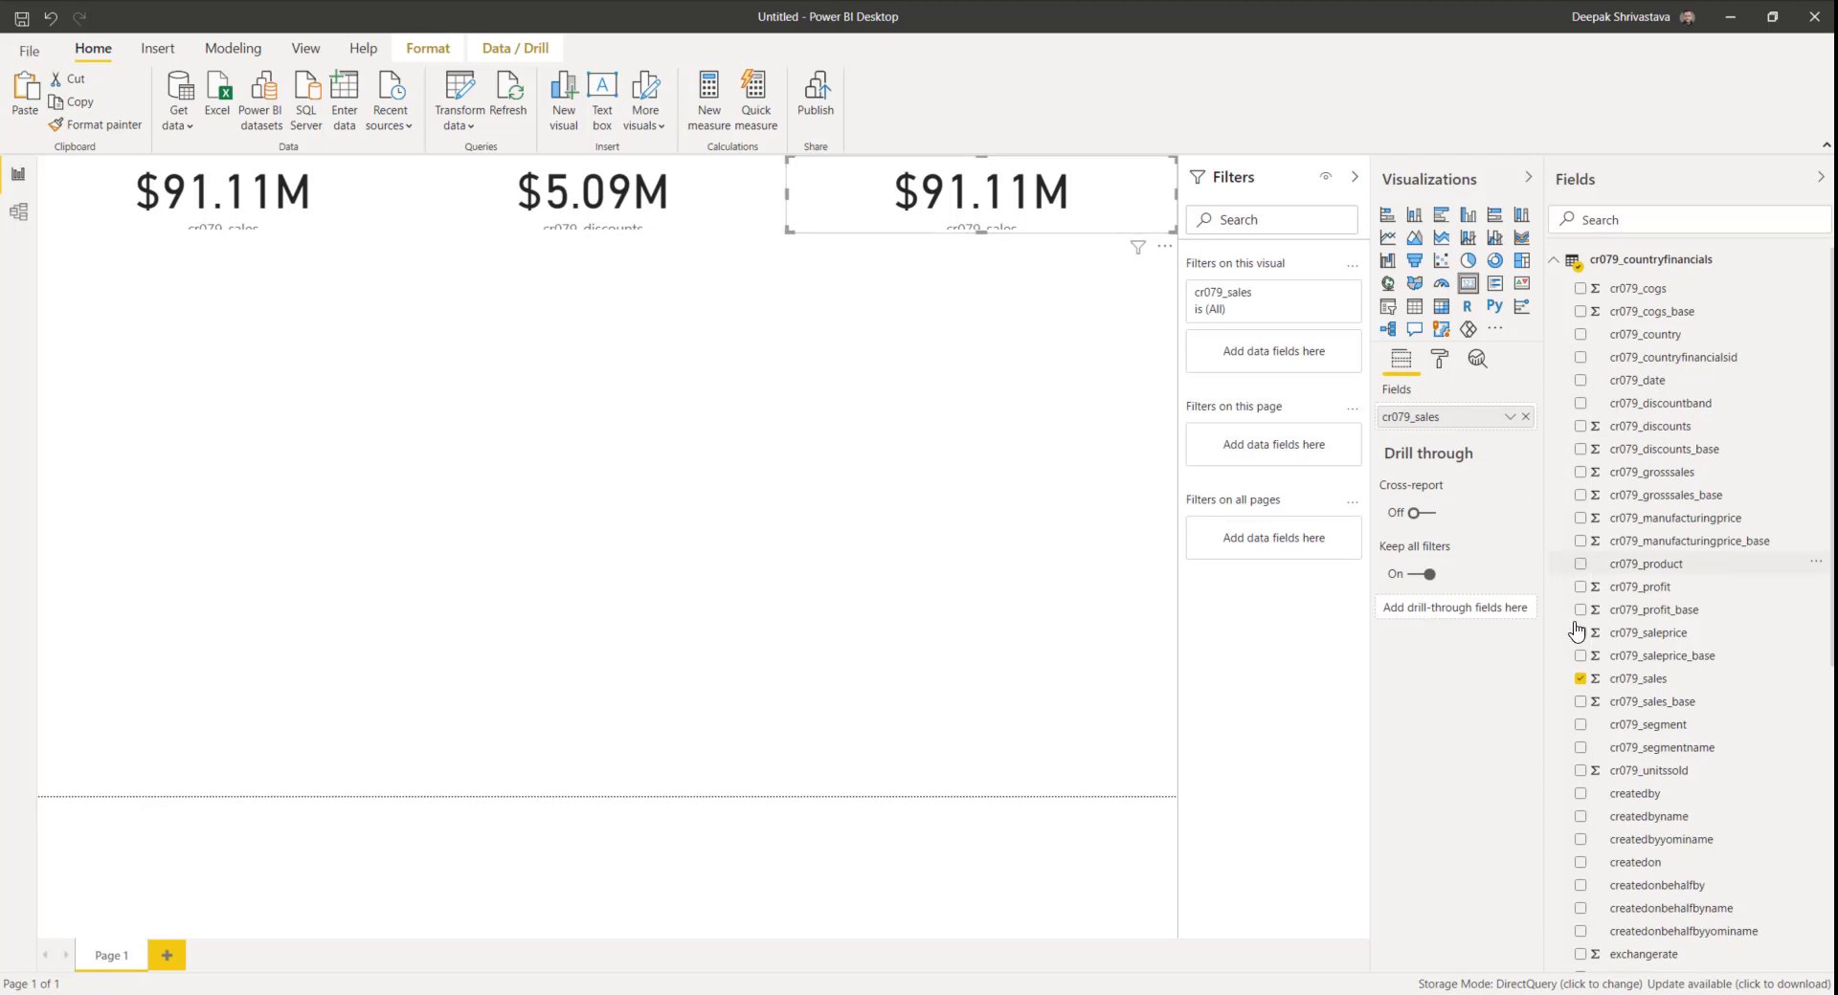
pyautogui.click(1580, 679)
pyautogui.click(1580, 586)
# Step: Format the data labels of all three cards together with a 20 pt text size and the Arial Black font
pyautogui.click(804, 271)
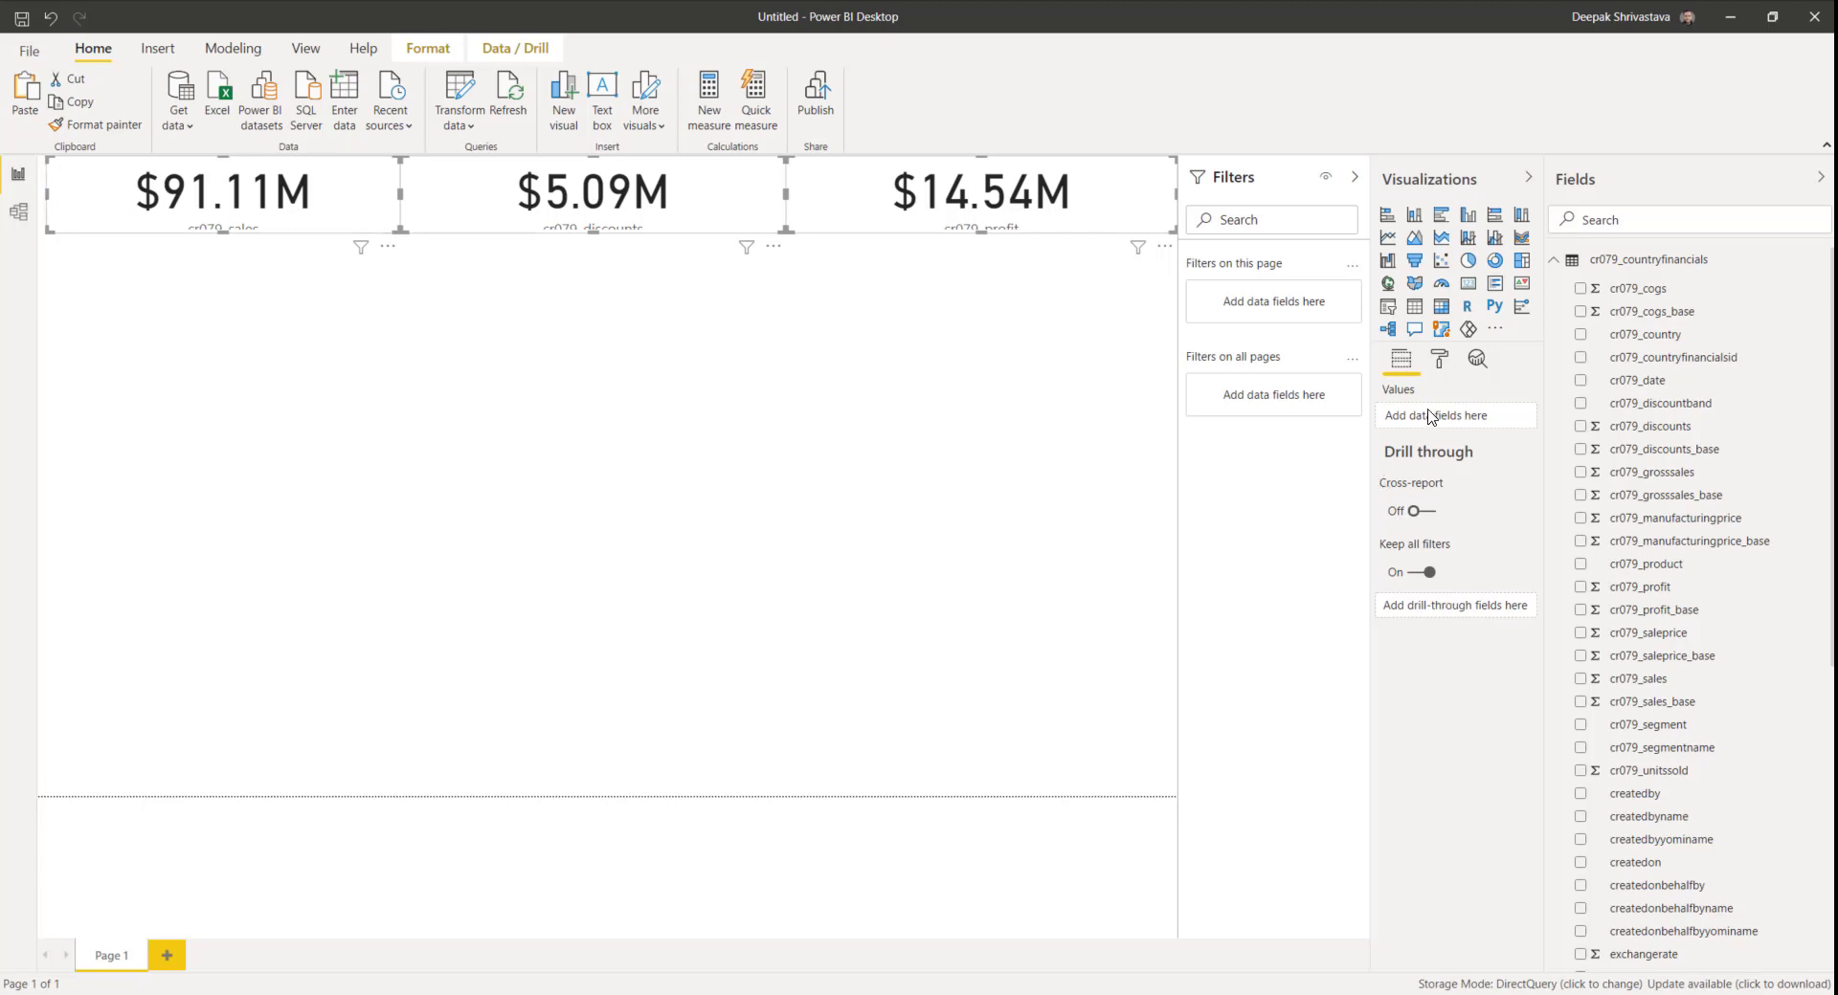
pyautogui.click(1439, 359)
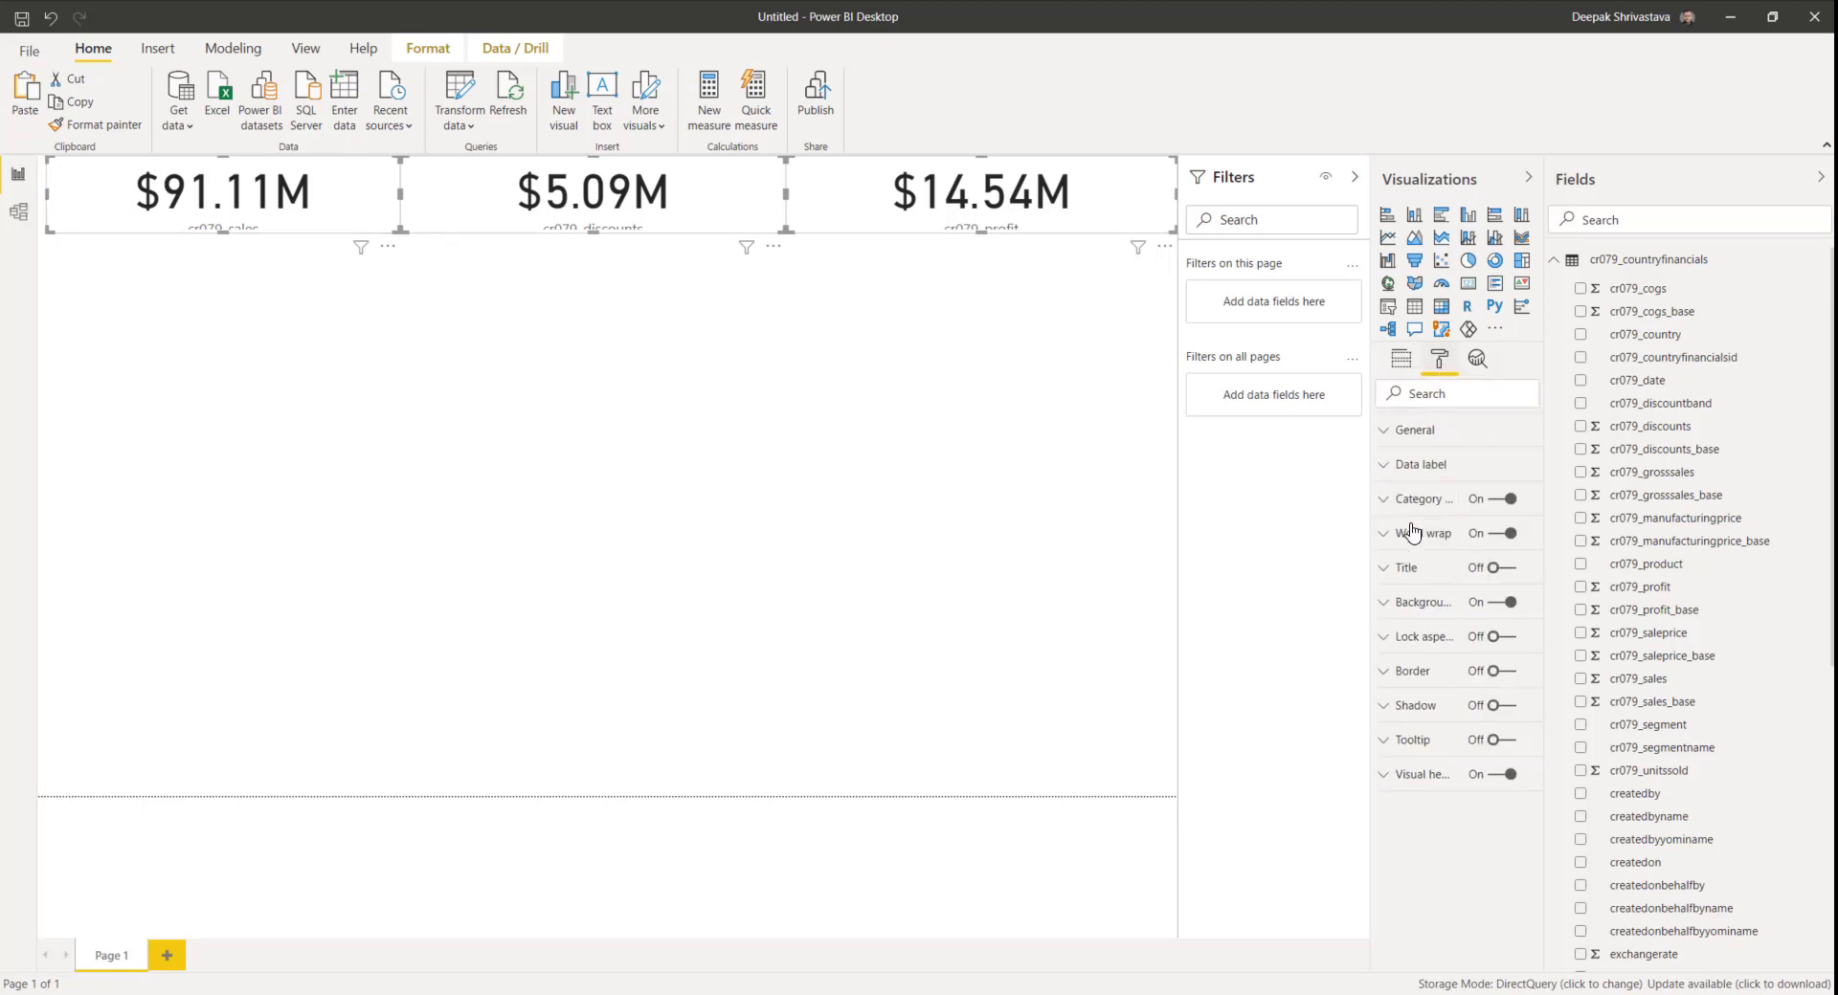
pyautogui.click(1390, 467)
pyautogui.doubleClick(1413, 710)
pyautogui.write('20')
pyautogui.press('Return')
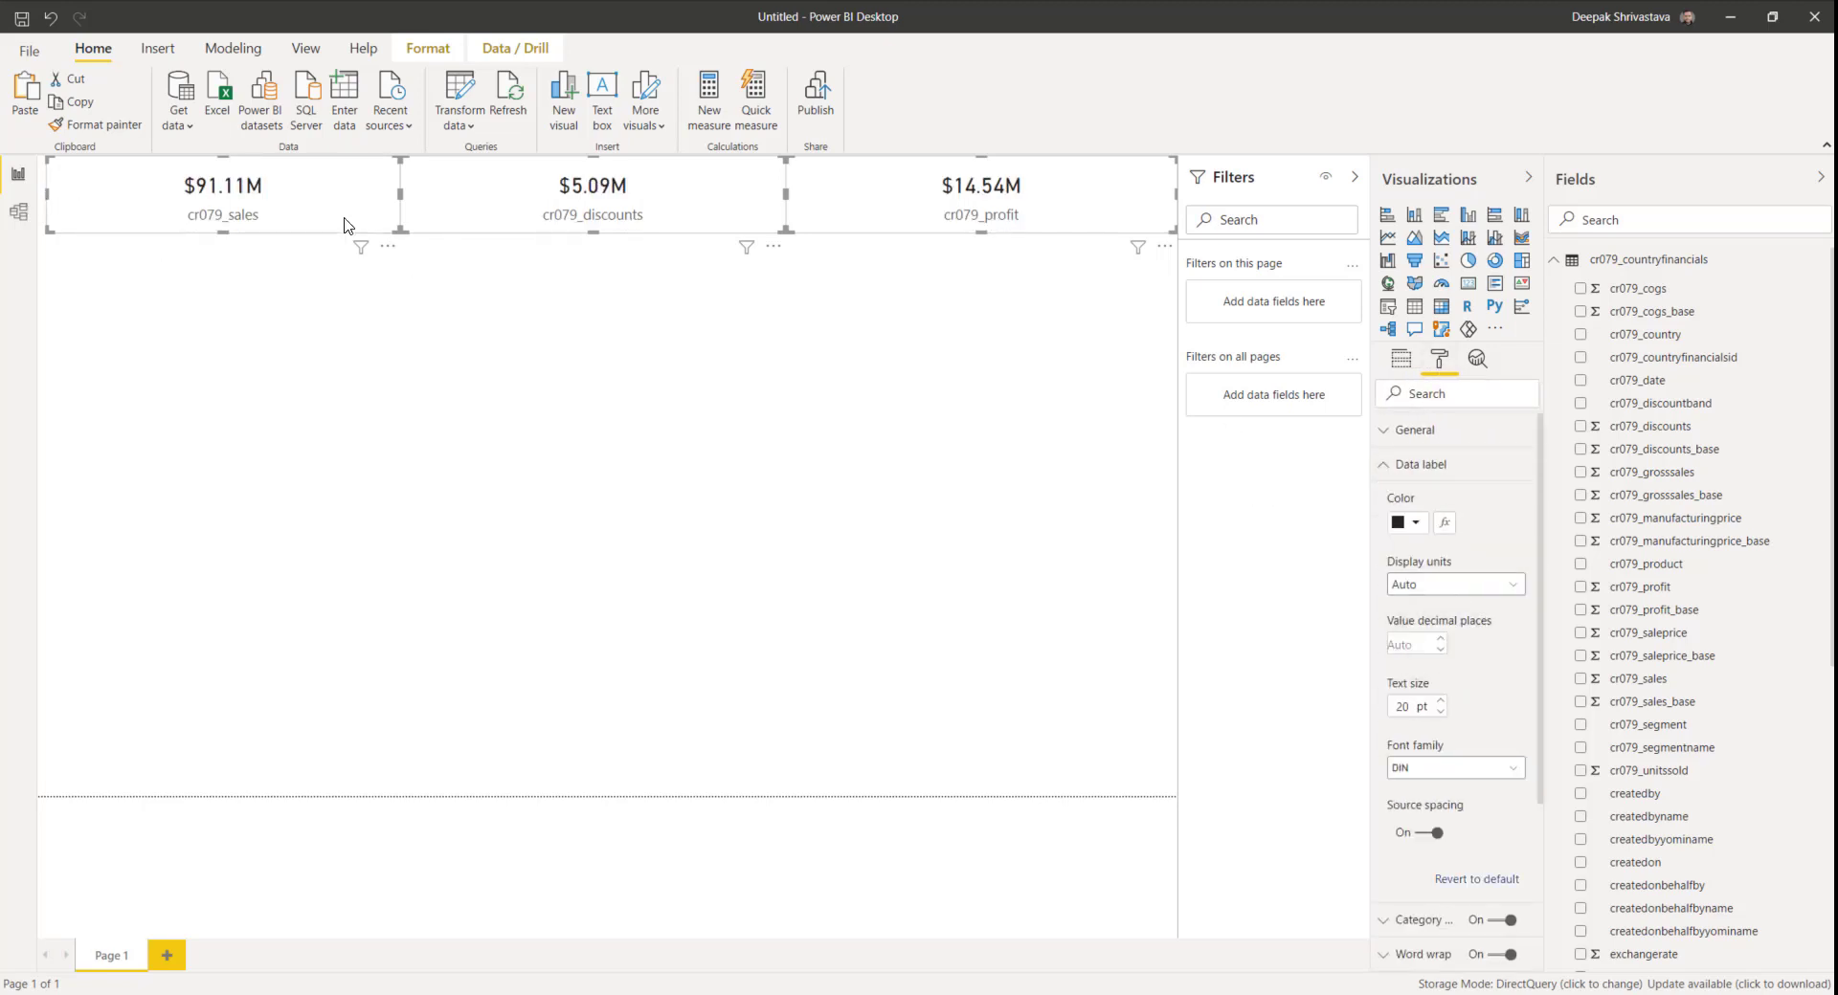
pyautogui.click(1466, 769)
pyautogui.click(1451, 510)
# Step: Rename the fields shown on the three cards as Total Sales, Total Discounts and Total Profit
pyautogui.click(219, 226)
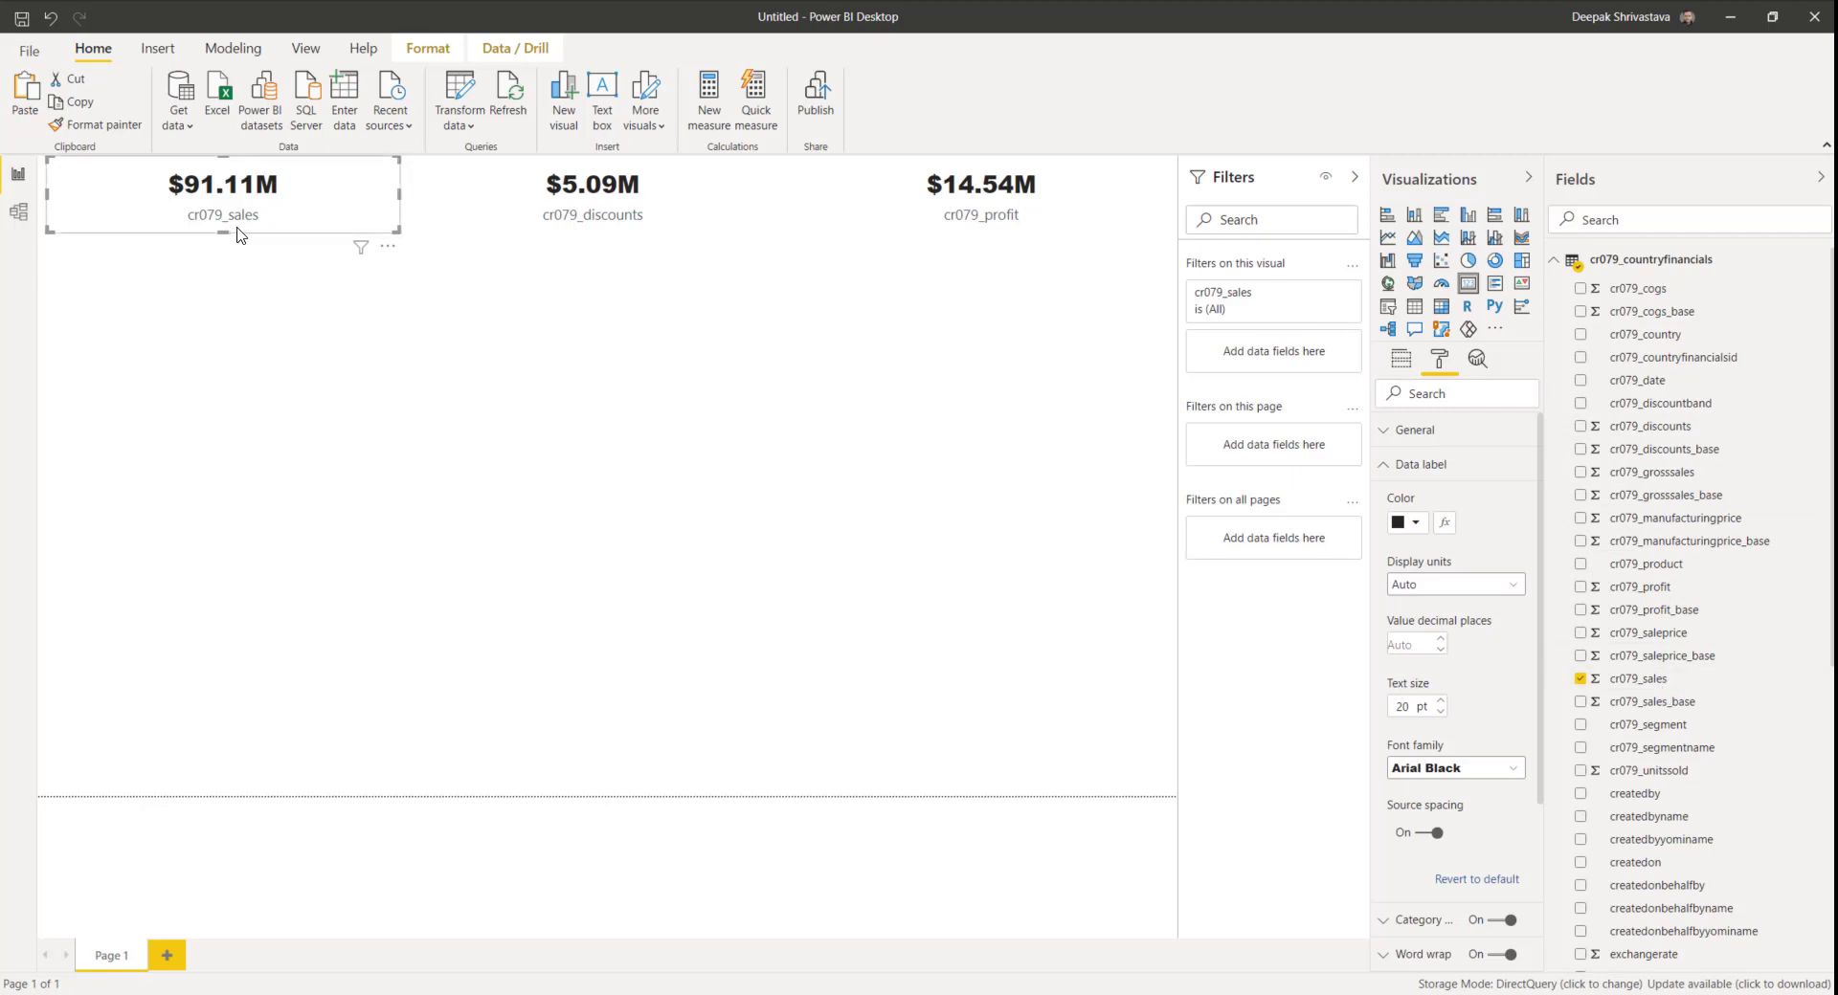
pyautogui.click(1400, 361)
pyautogui.click(1509, 416)
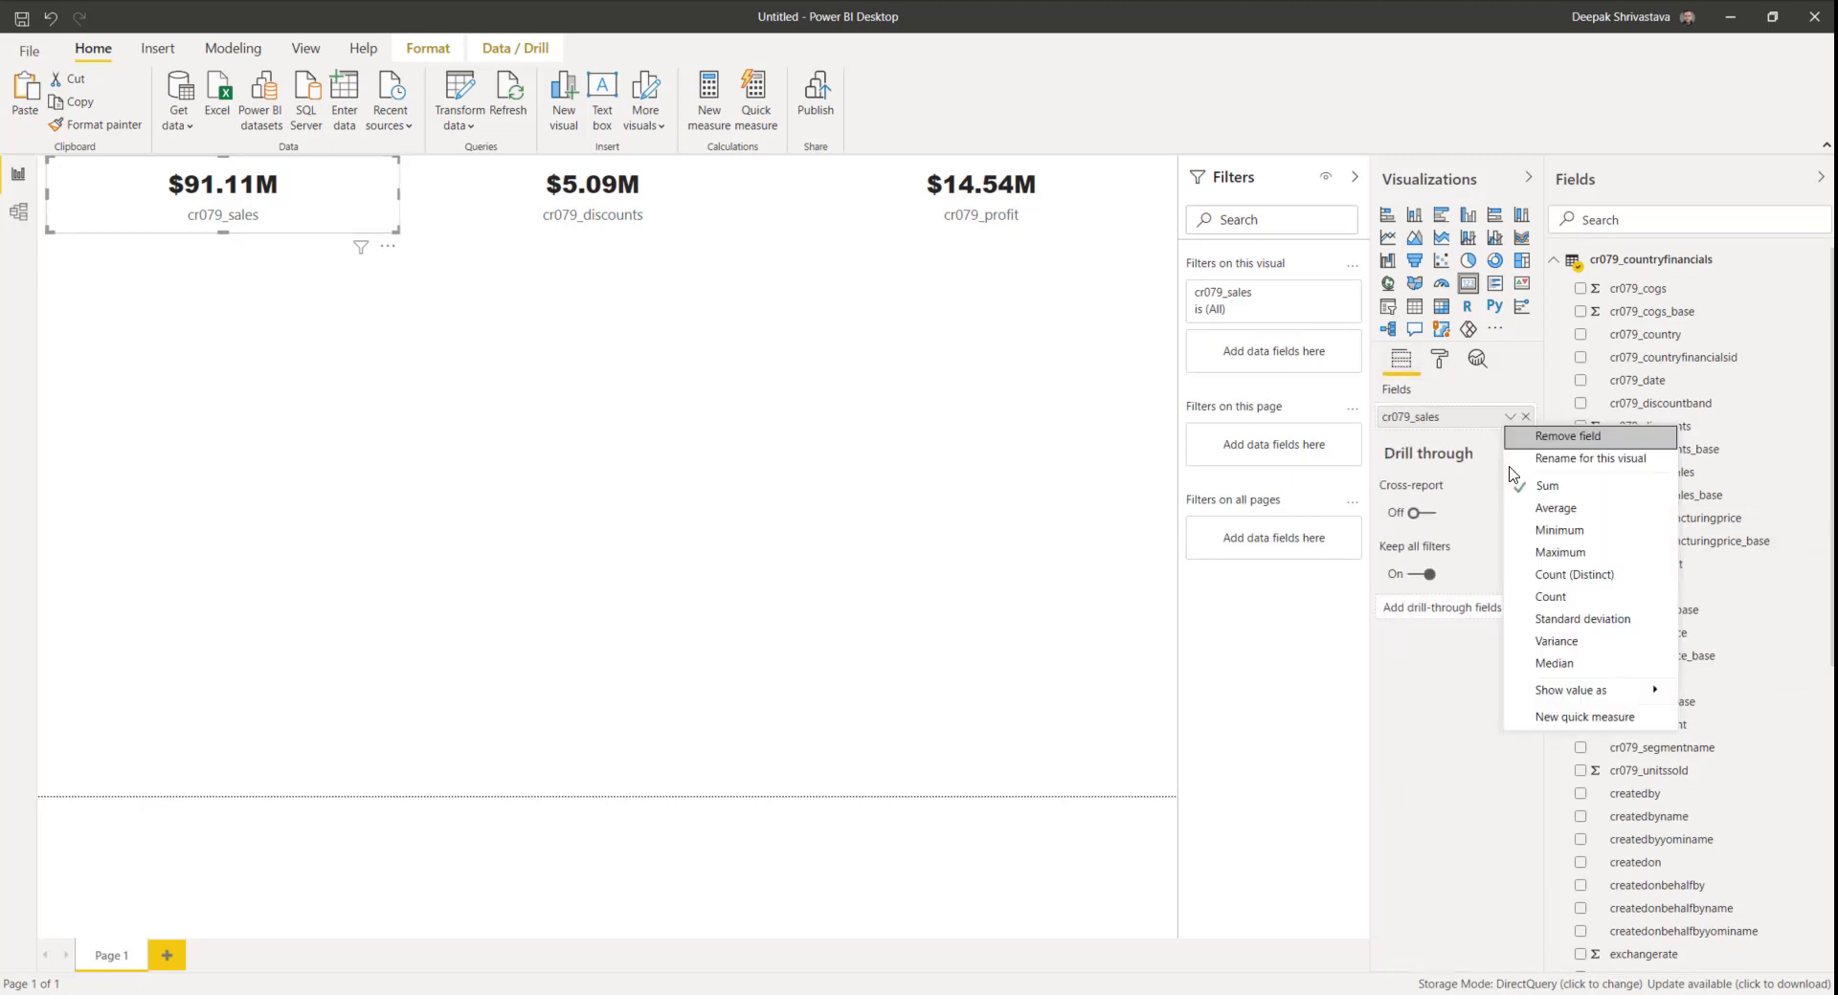
pyautogui.click(1566, 460)
pyautogui.press('Home')
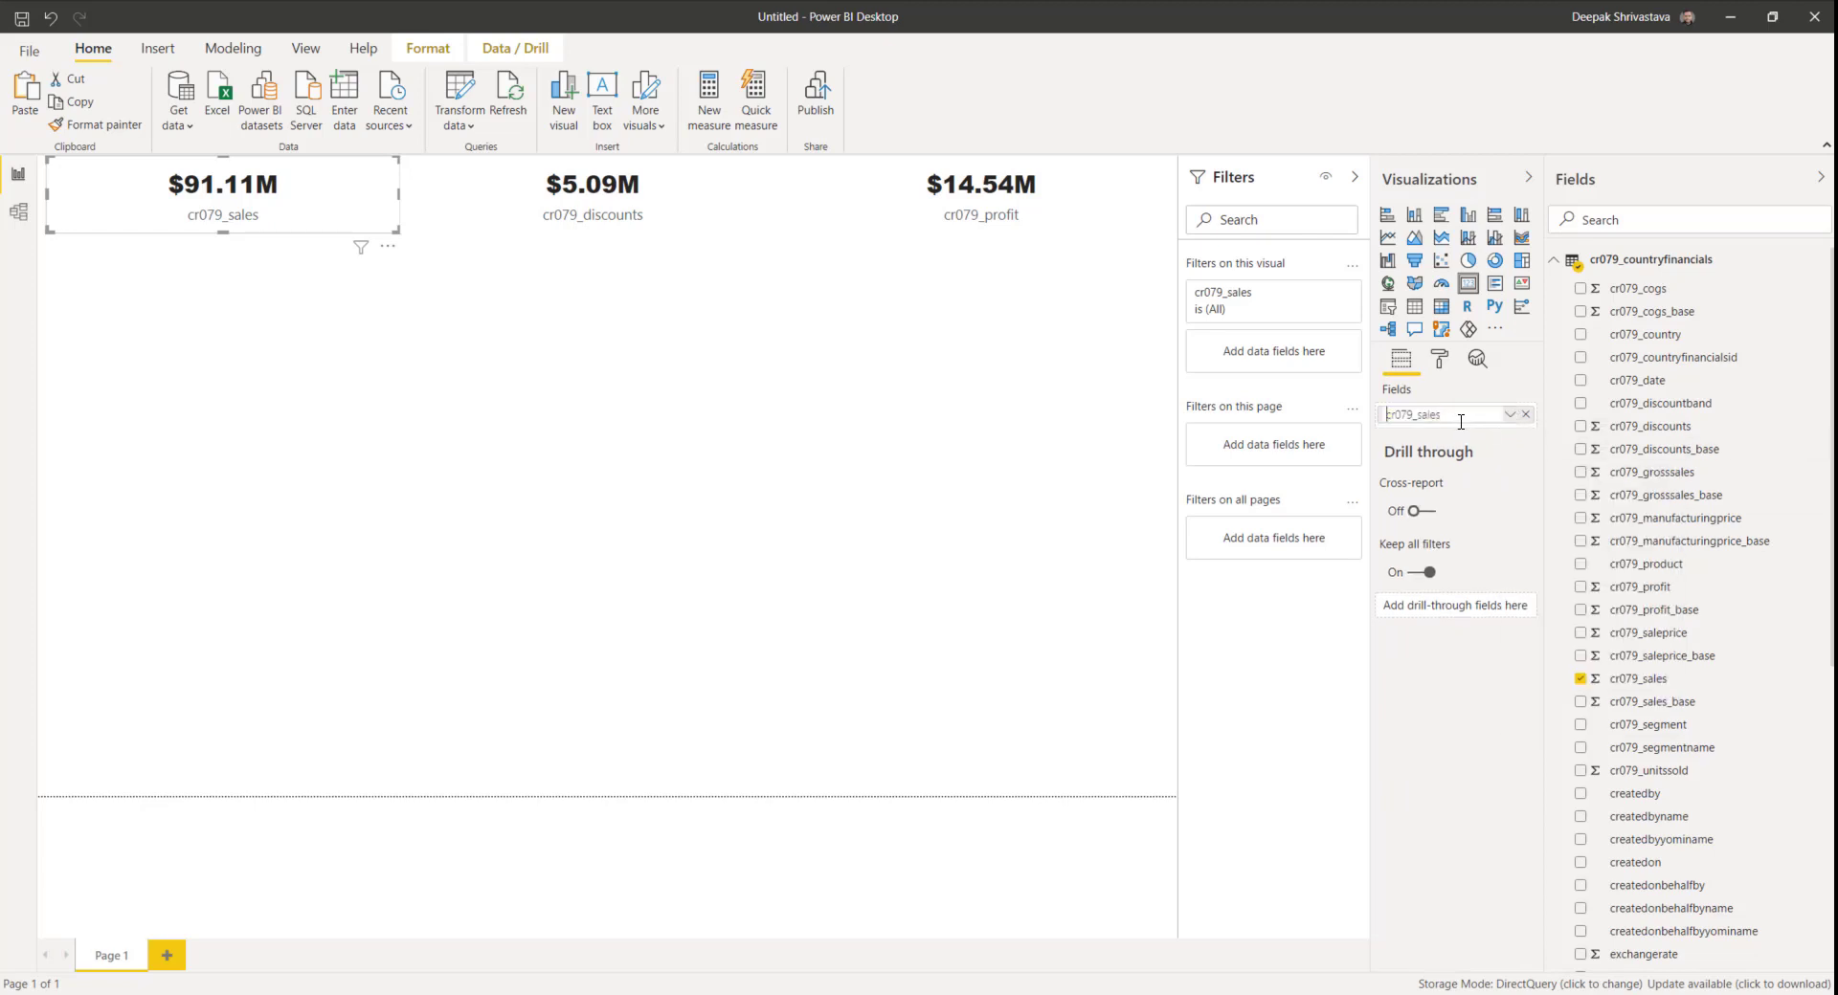
pyautogui.press('Delete')
pyautogui.press('Delete')
pyautogui.press('Delete')
pyautogui.press('Delete')
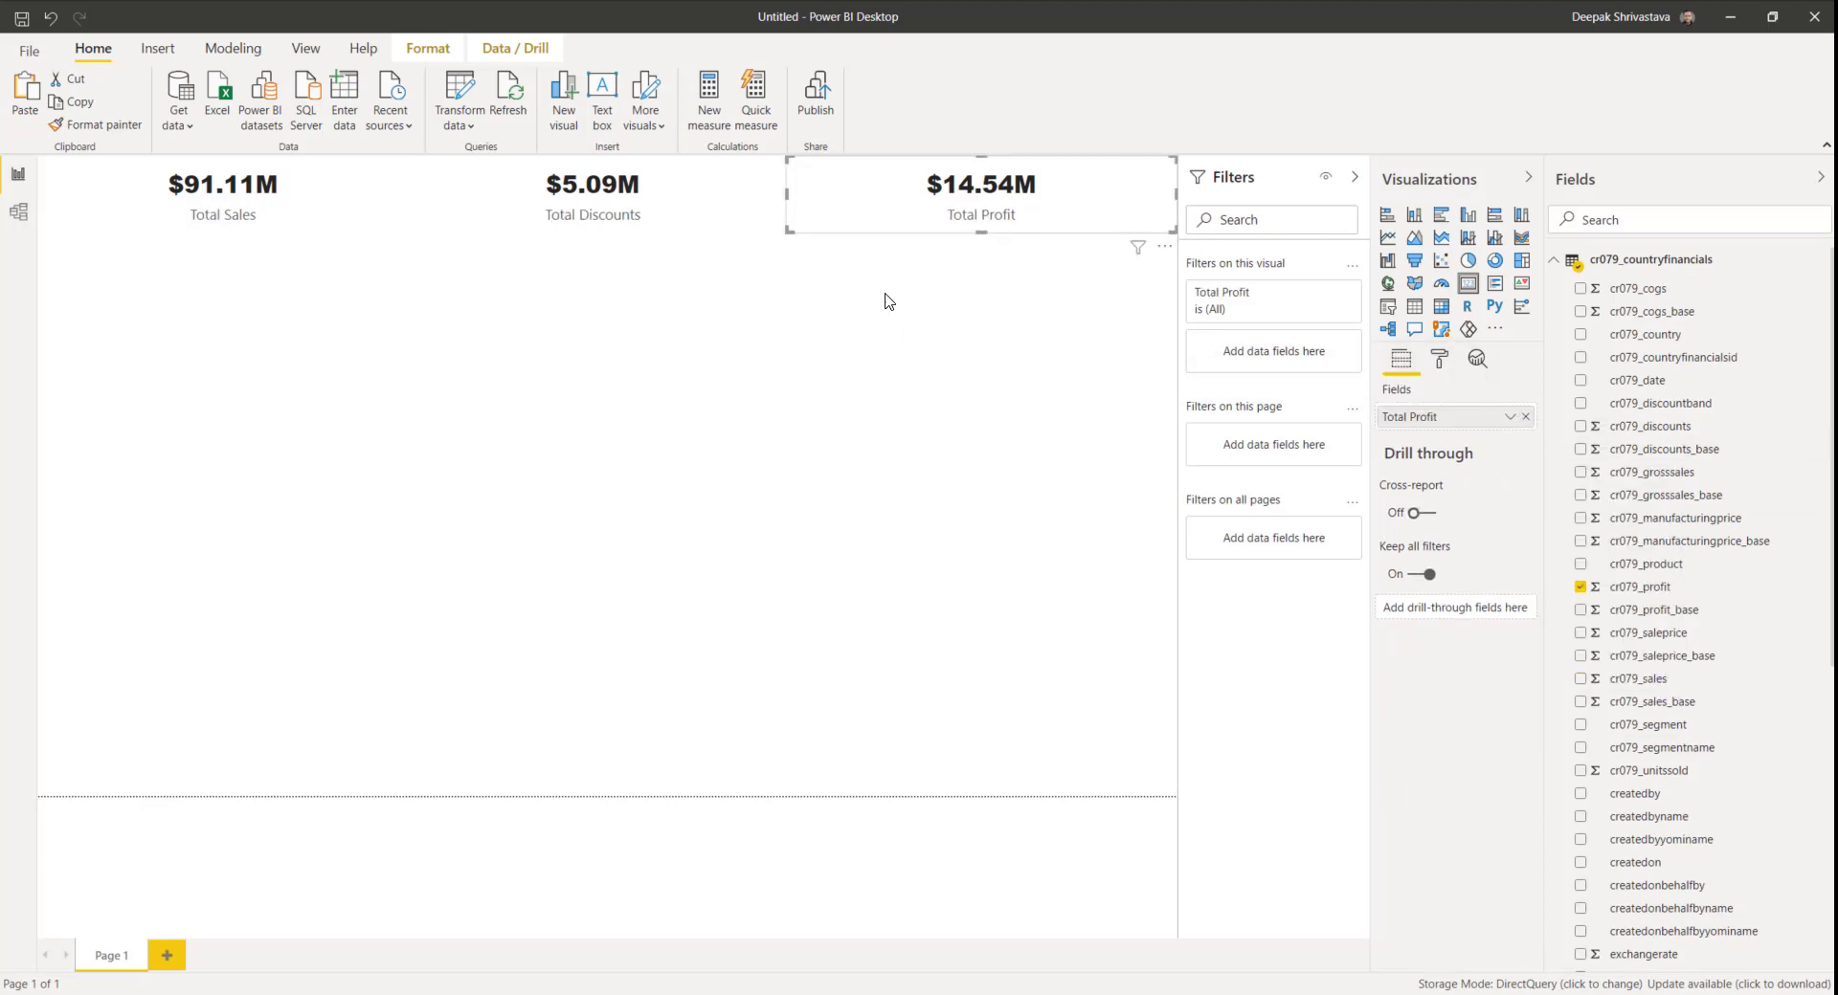
# Step: Add a line chart of cr079_profit by cr079_date below the cards on the report page
pyautogui.click(478, 445)
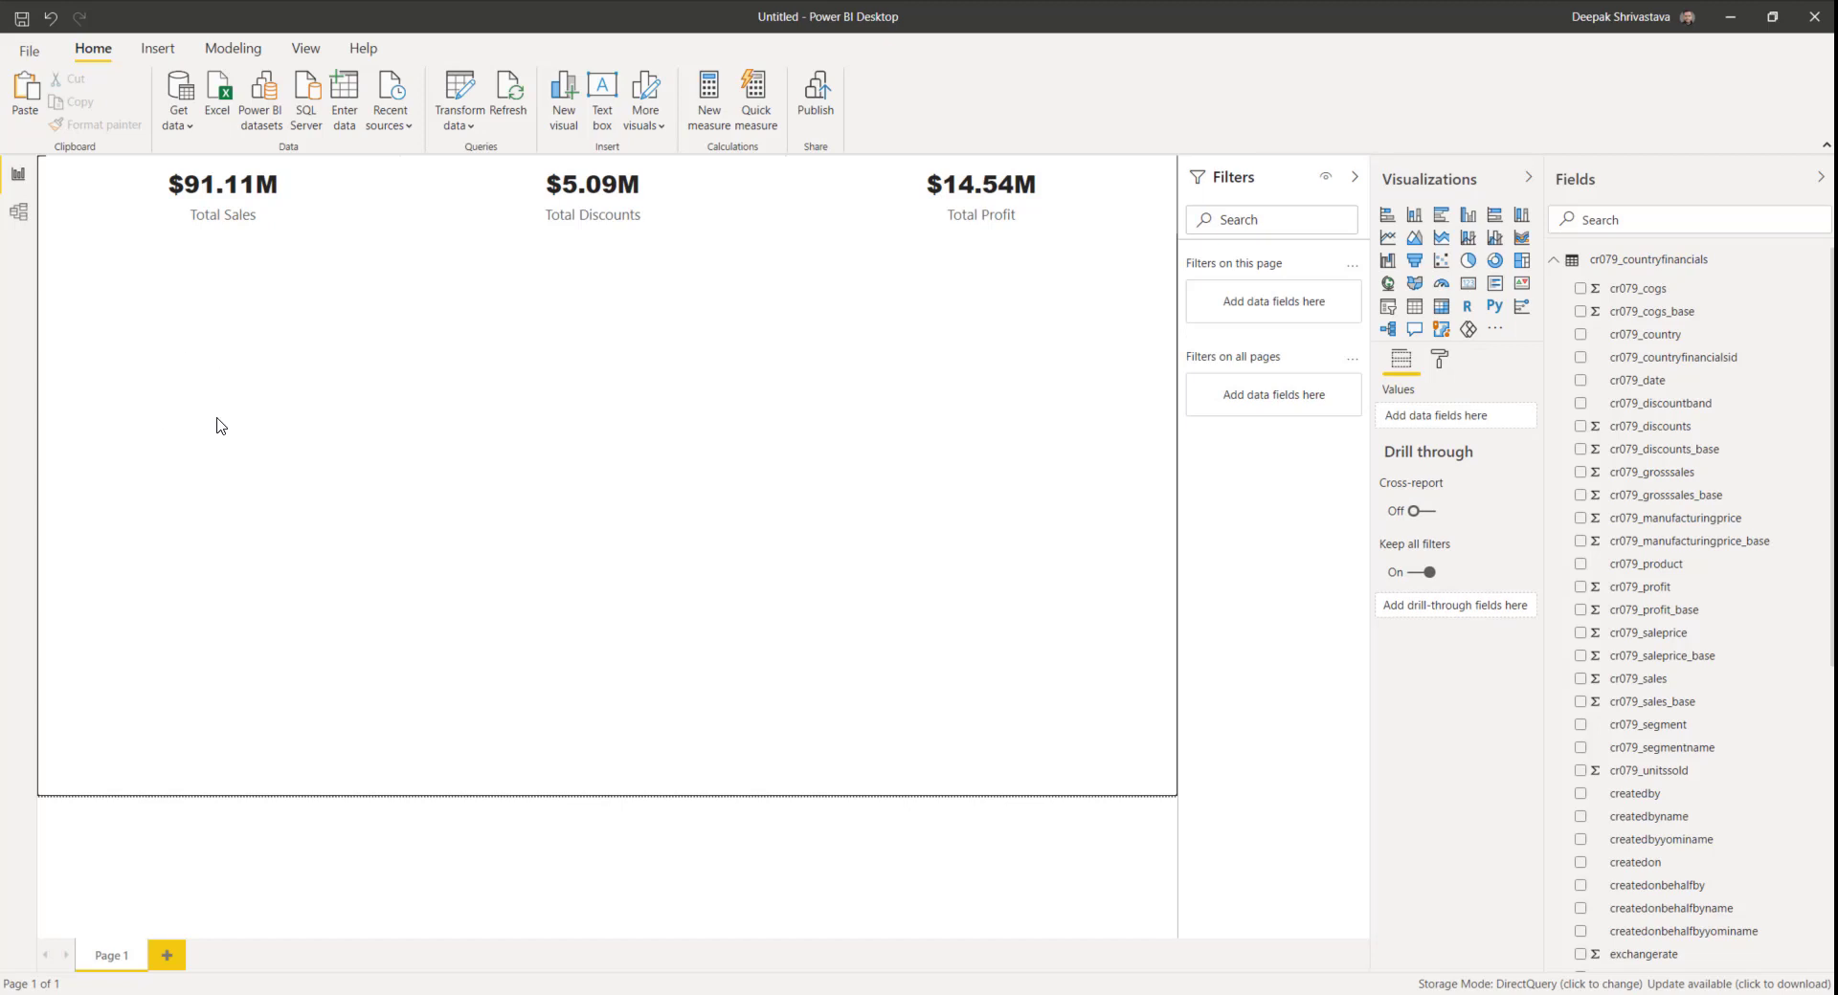
pyautogui.click(1389, 239)
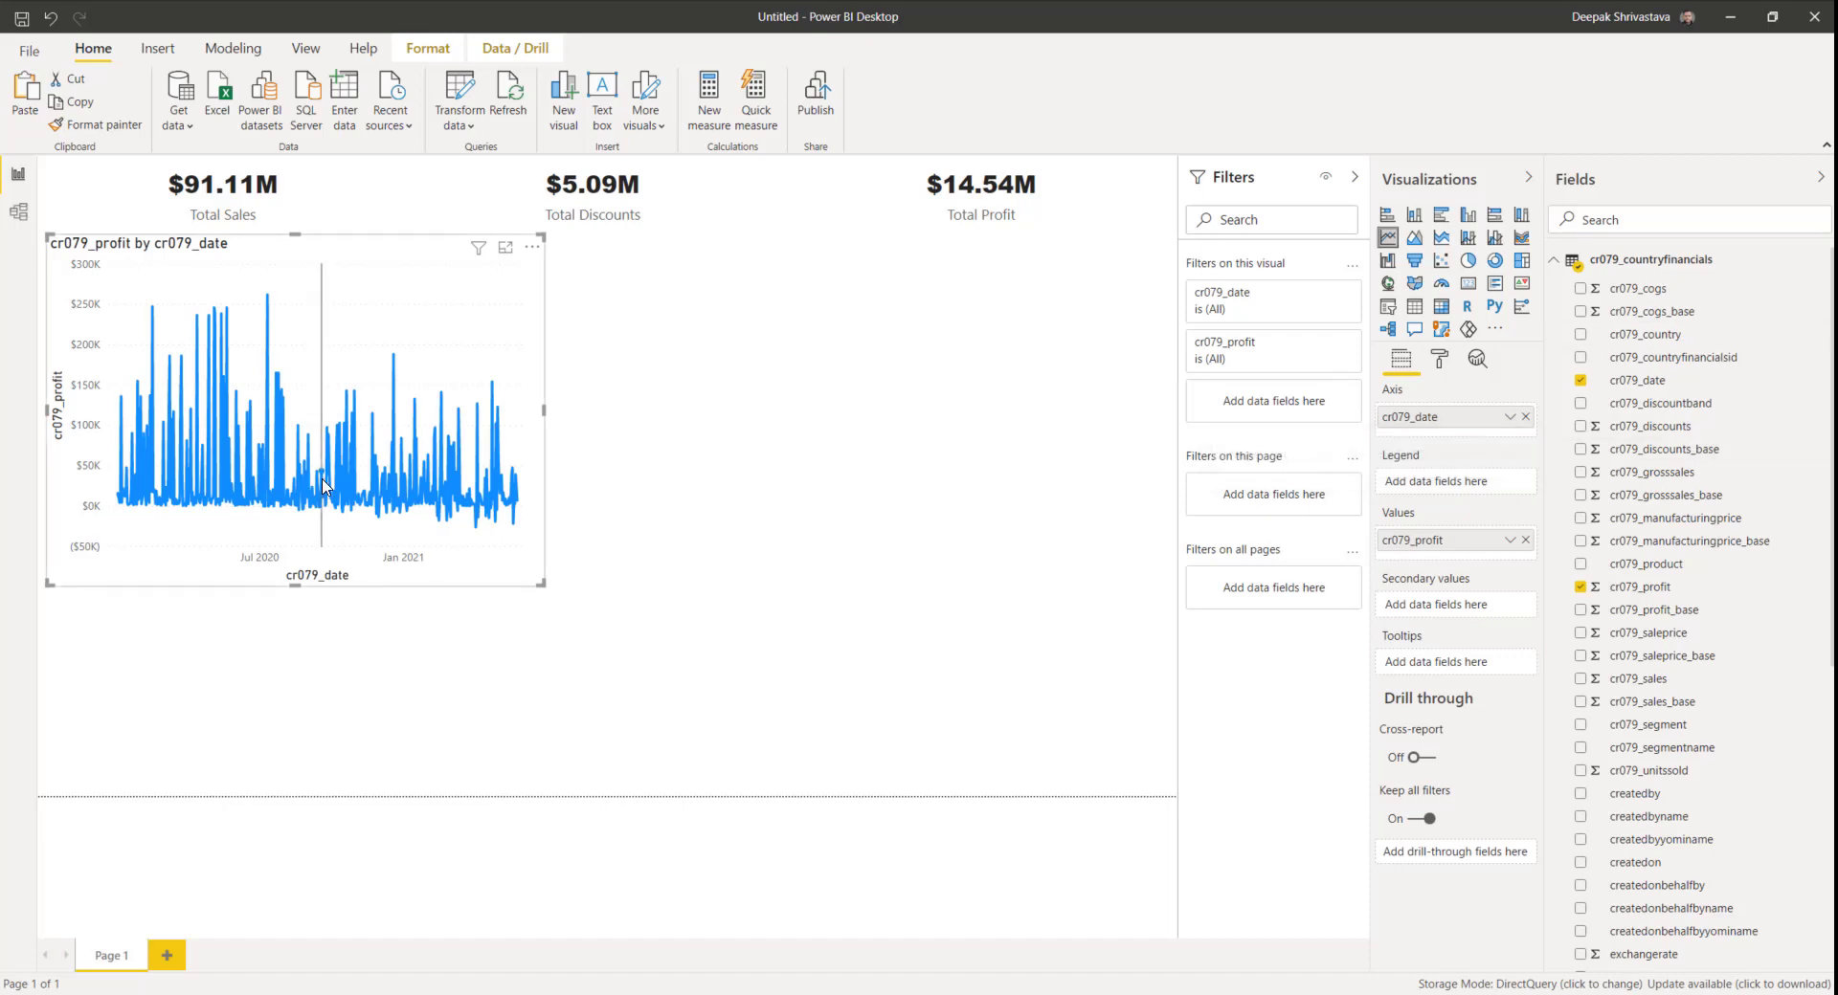
pyautogui.click(836, 455)
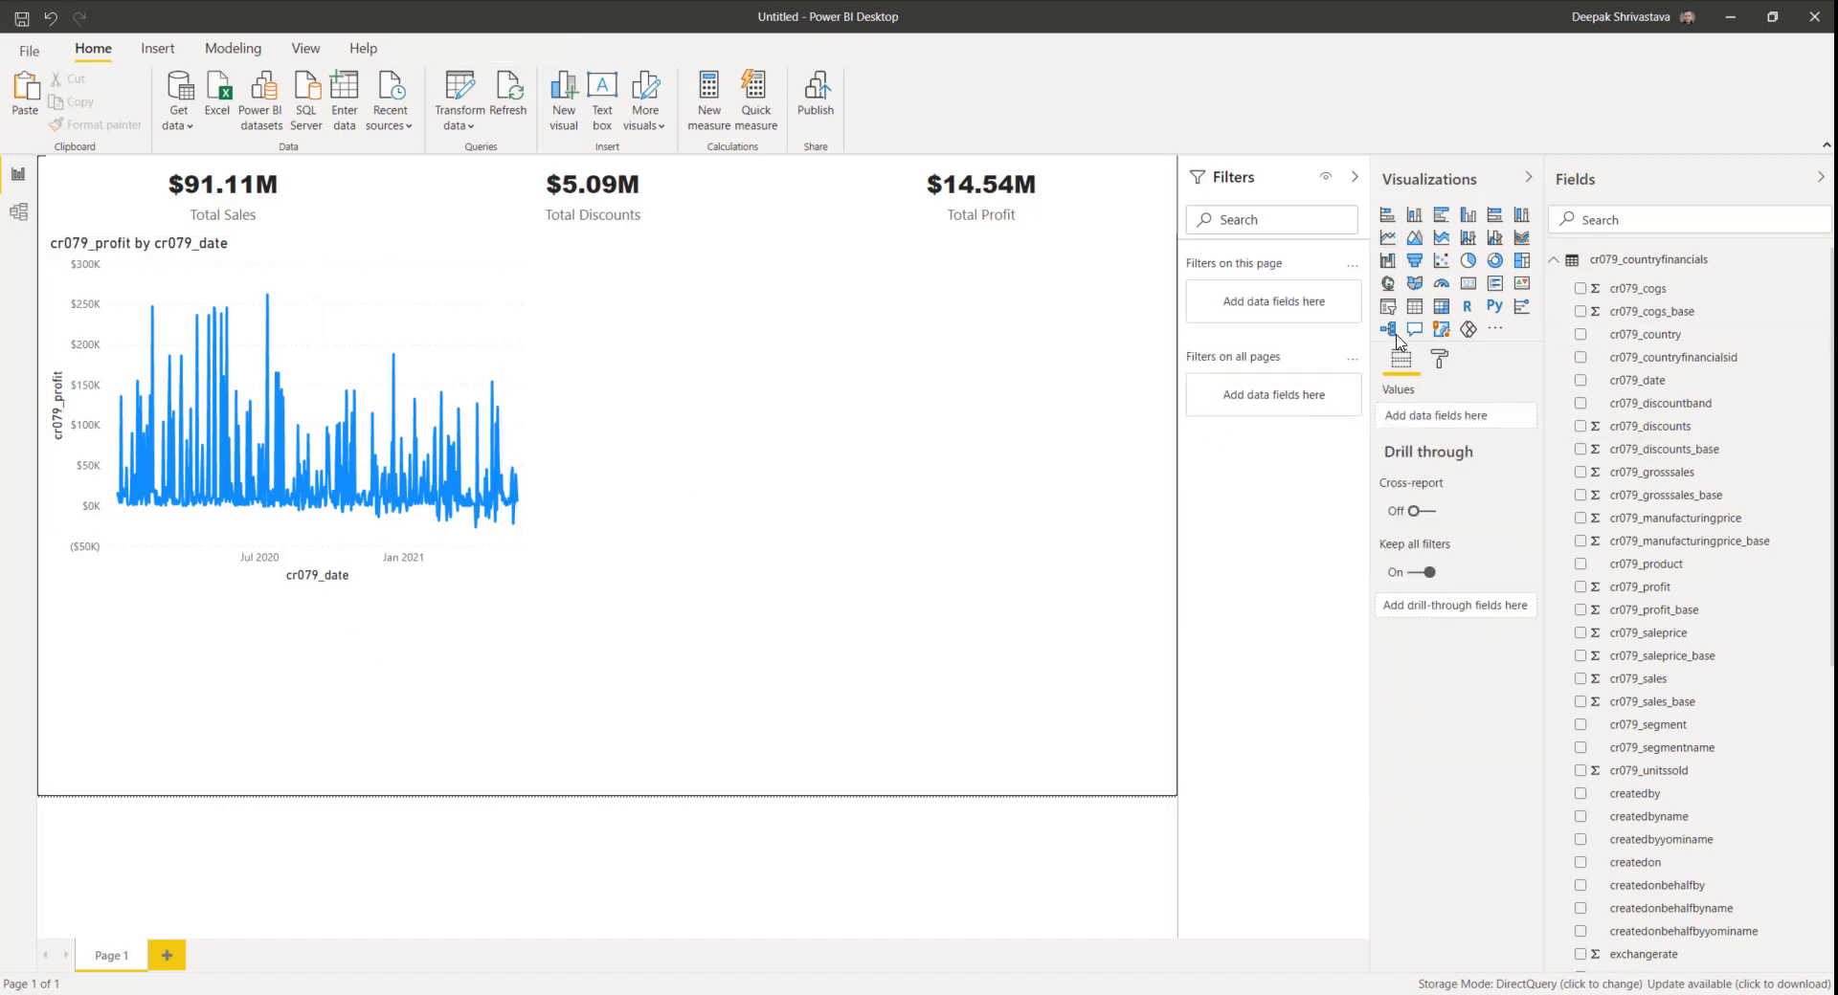
# Step: Add a funnel chart of cr079_discounts by cr079_country beside the profit line chart
pyautogui.click(1415, 261)
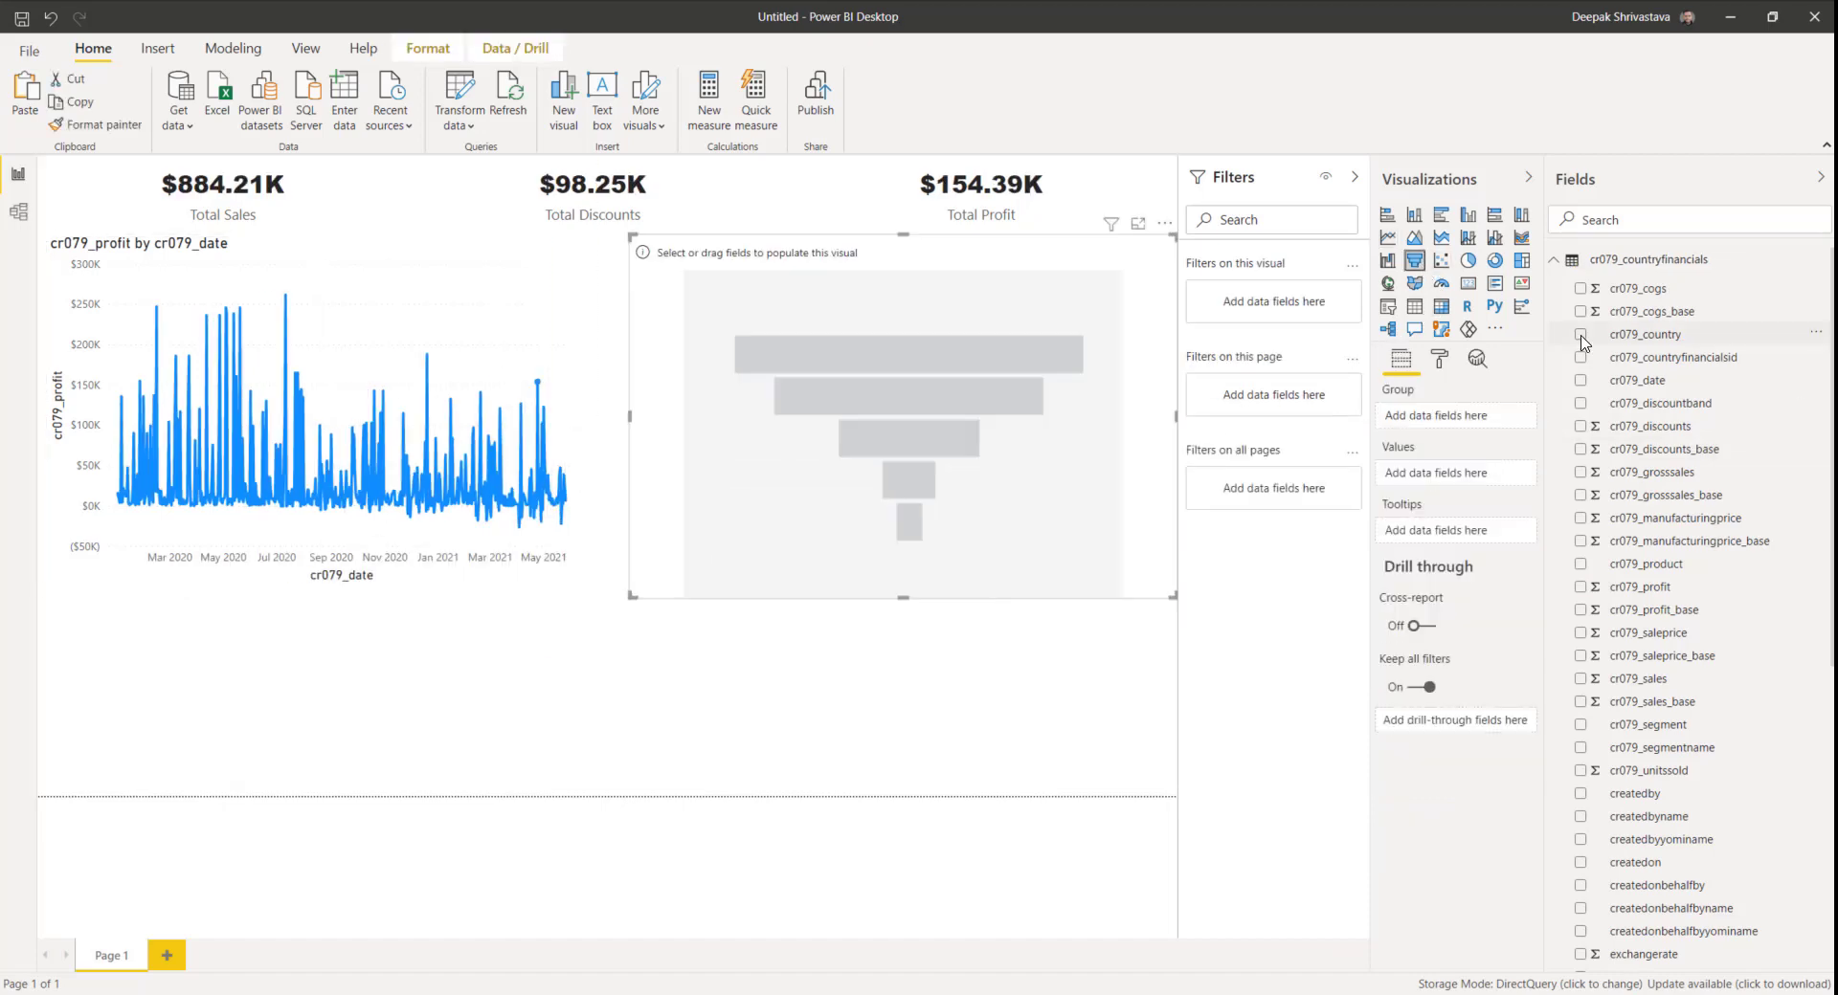
pyautogui.click(1580, 335)
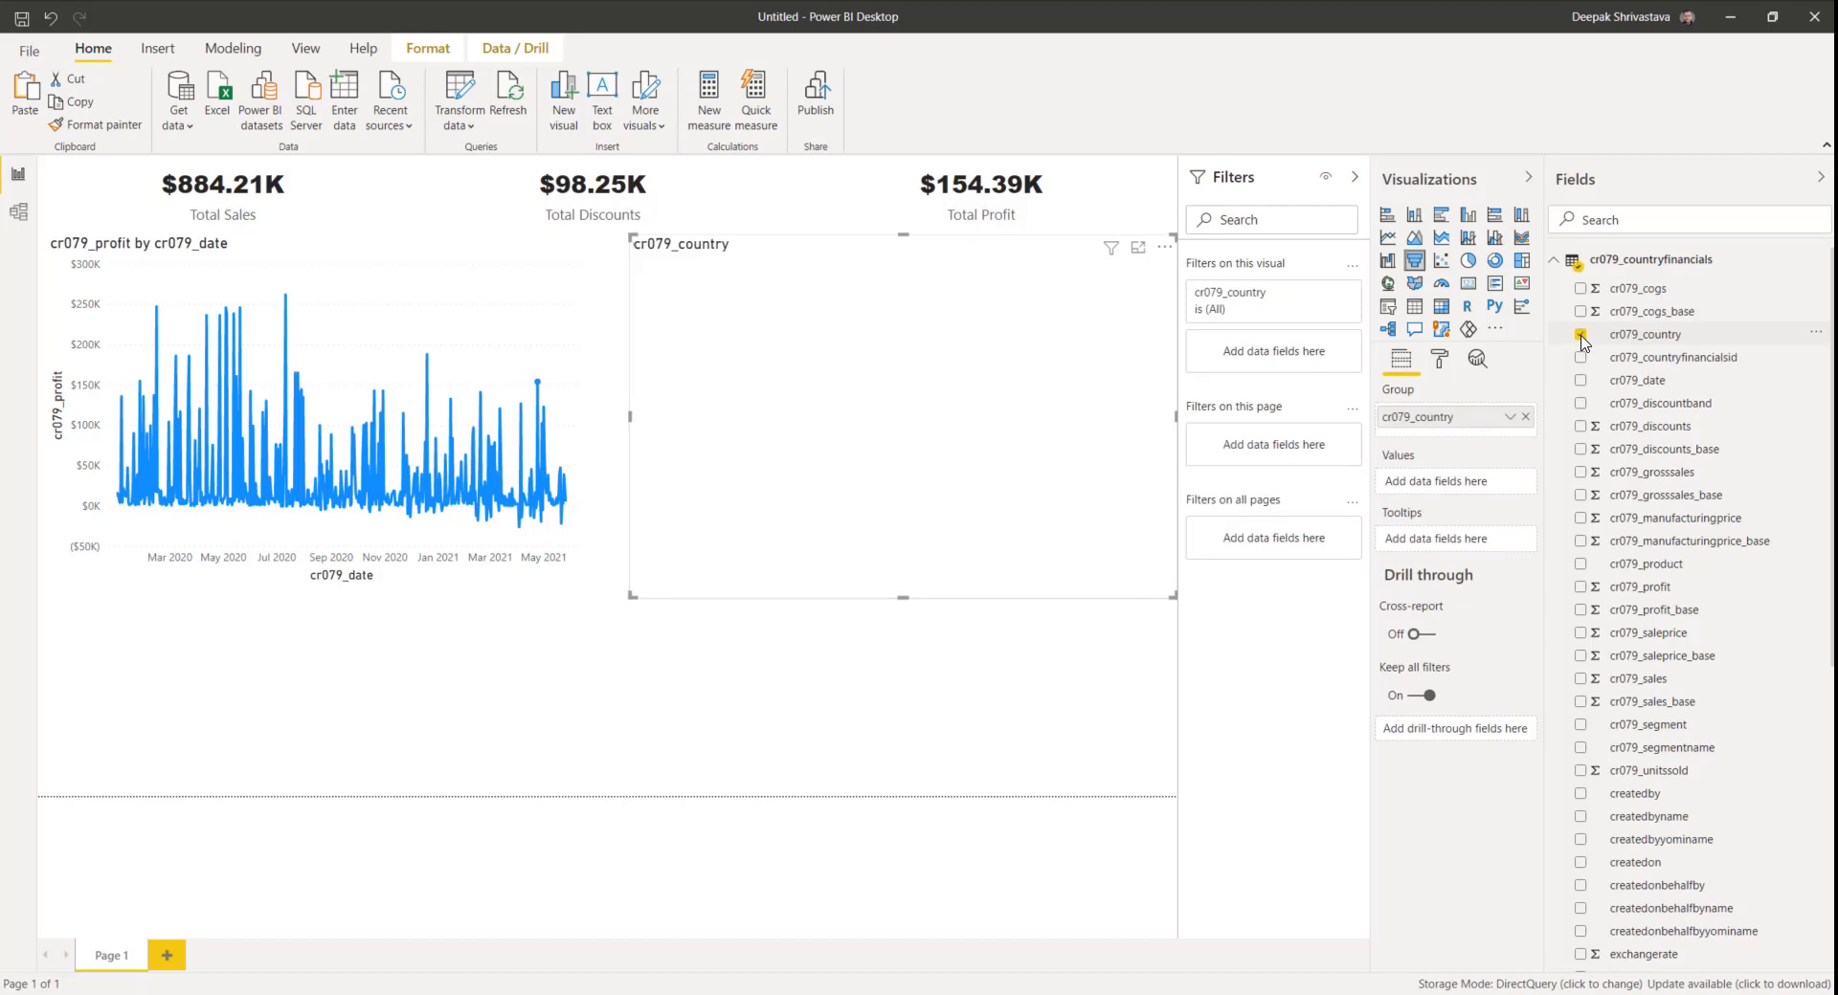
pyautogui.click(1581, 426)
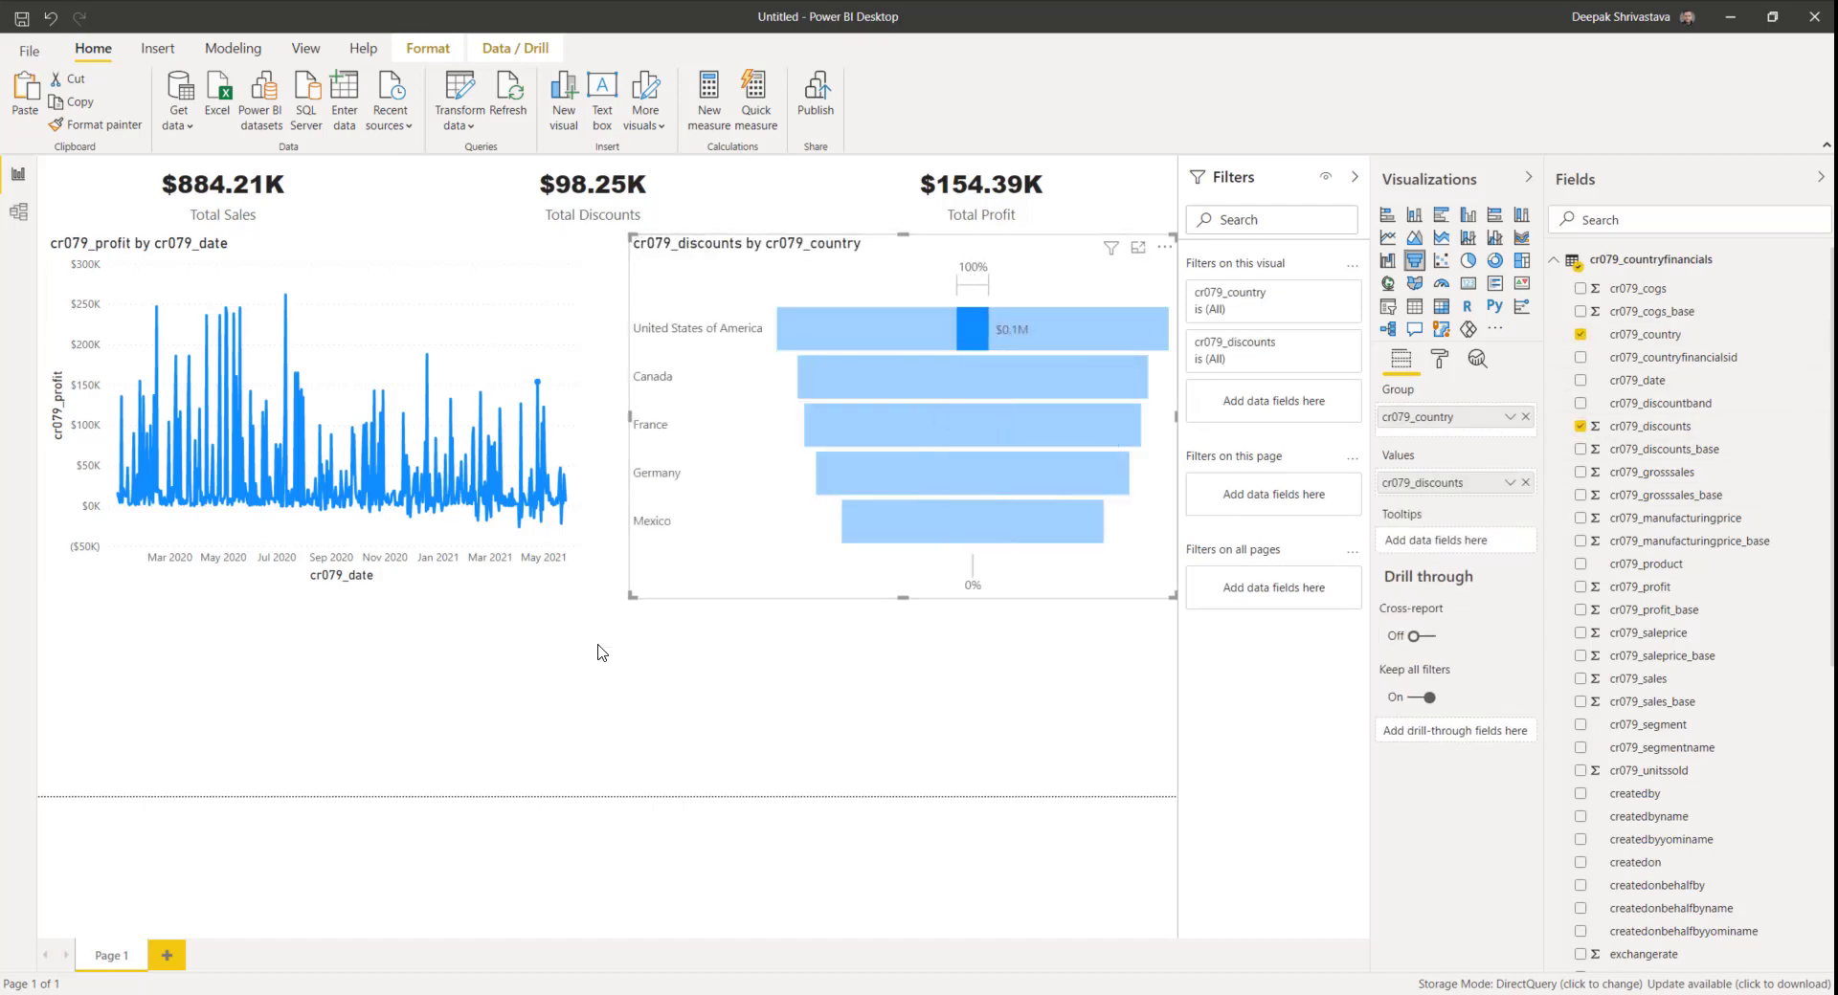
# Step: Shorten the profit line chart and the discounts funnel chart to matching heights, freeing space across the lower part of the page
pyautogui.click(322, 588)
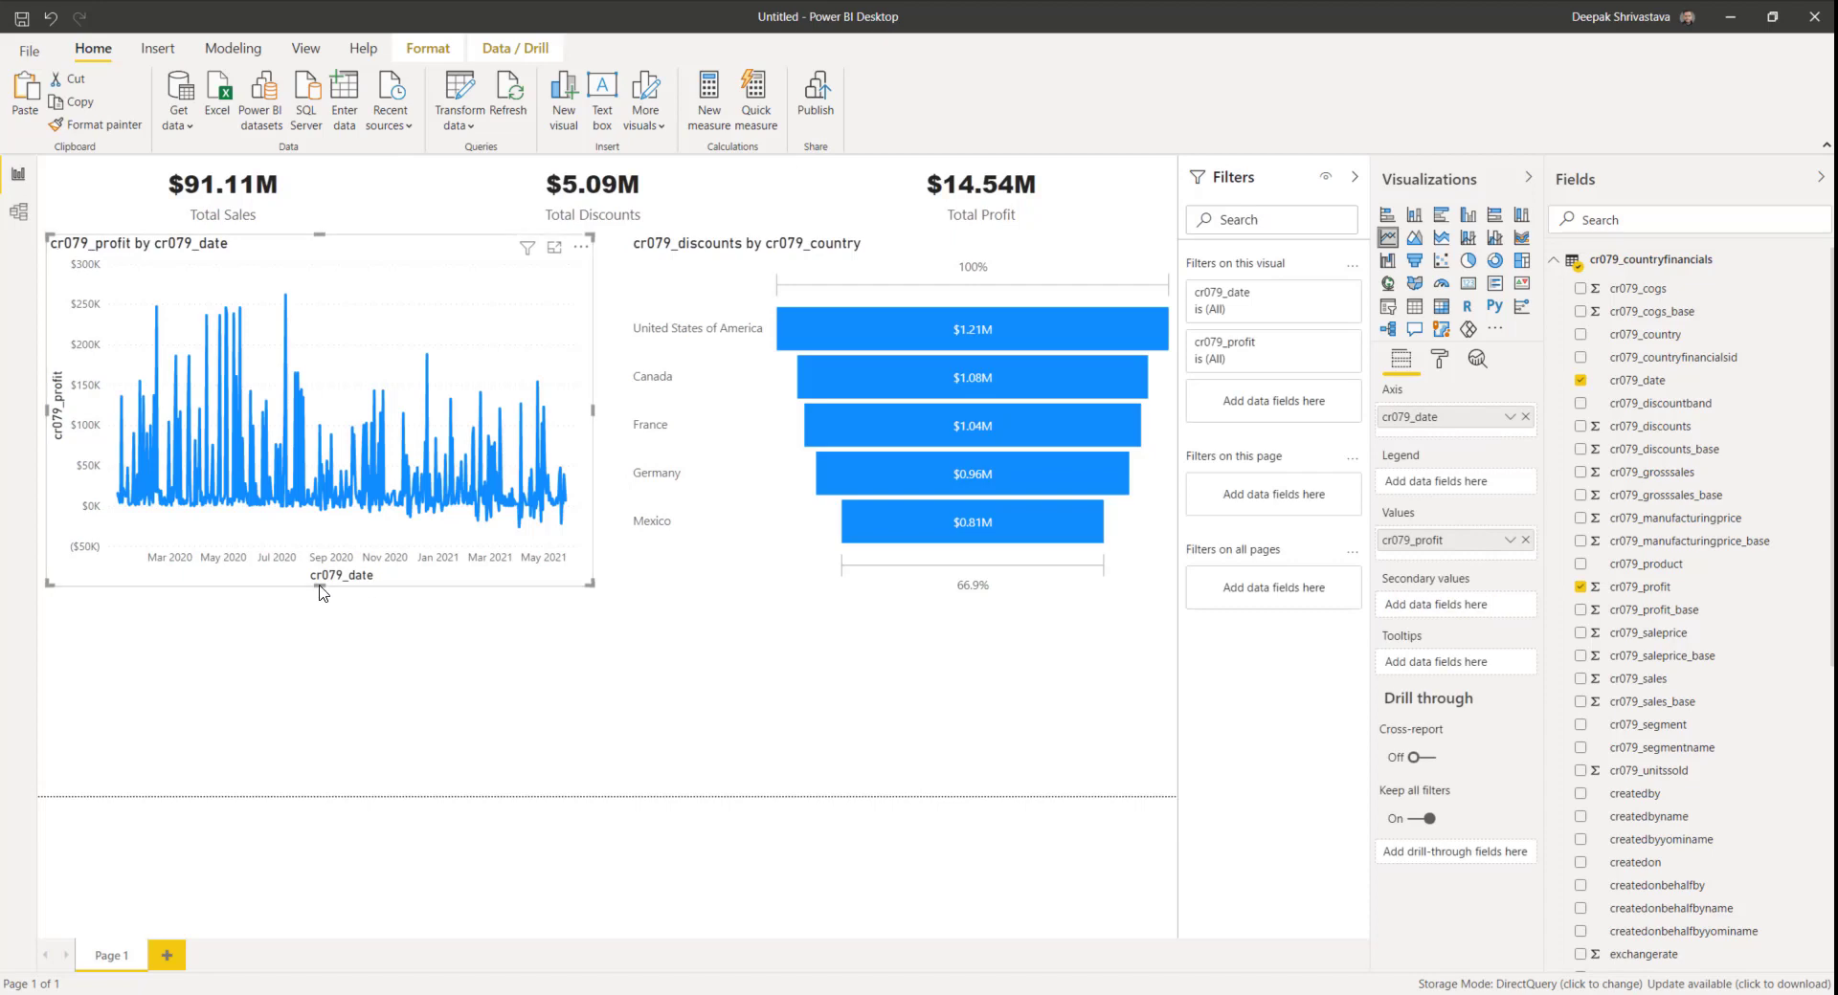
pyautogui.moveTo(322, 588); pyautogui.dragTo(326, 528)
pyautogui.click(761, 605)
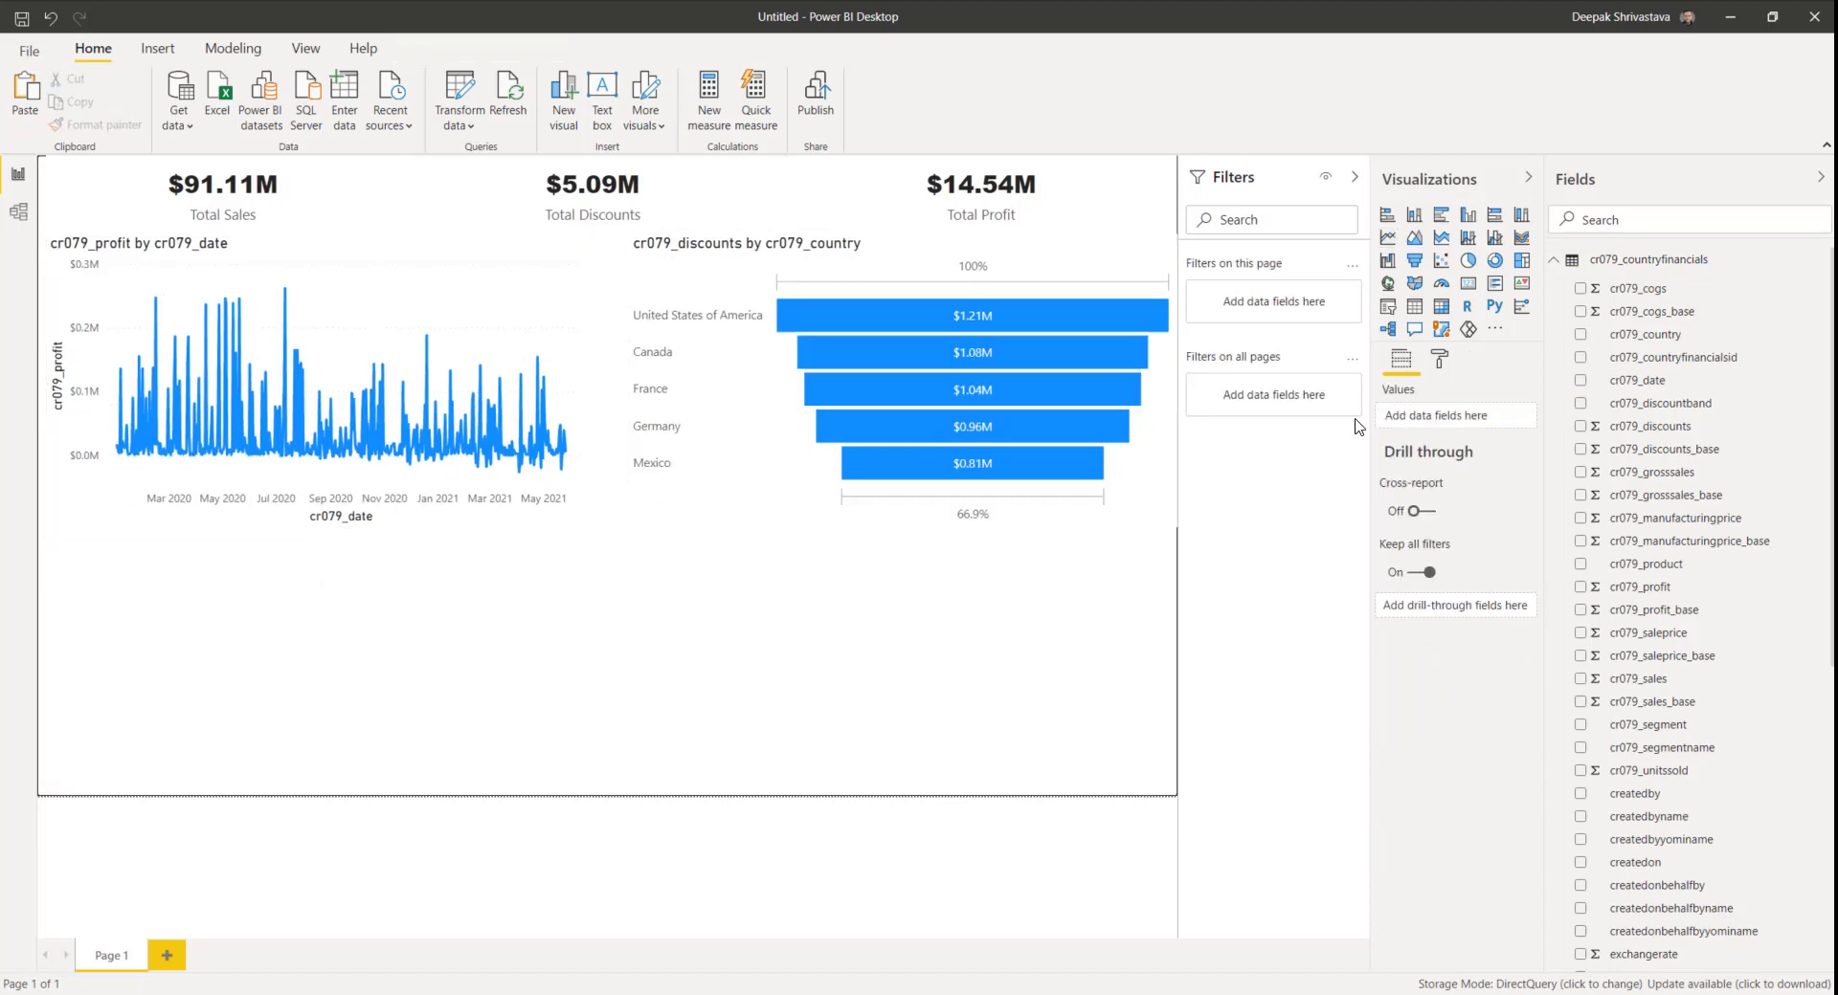
# Step: Add a line and clustered column chart below, with cr079_product as shared axis, cr079_segmentname as column series and cr079_sales as column values
pyautogui.click(1494, 237)
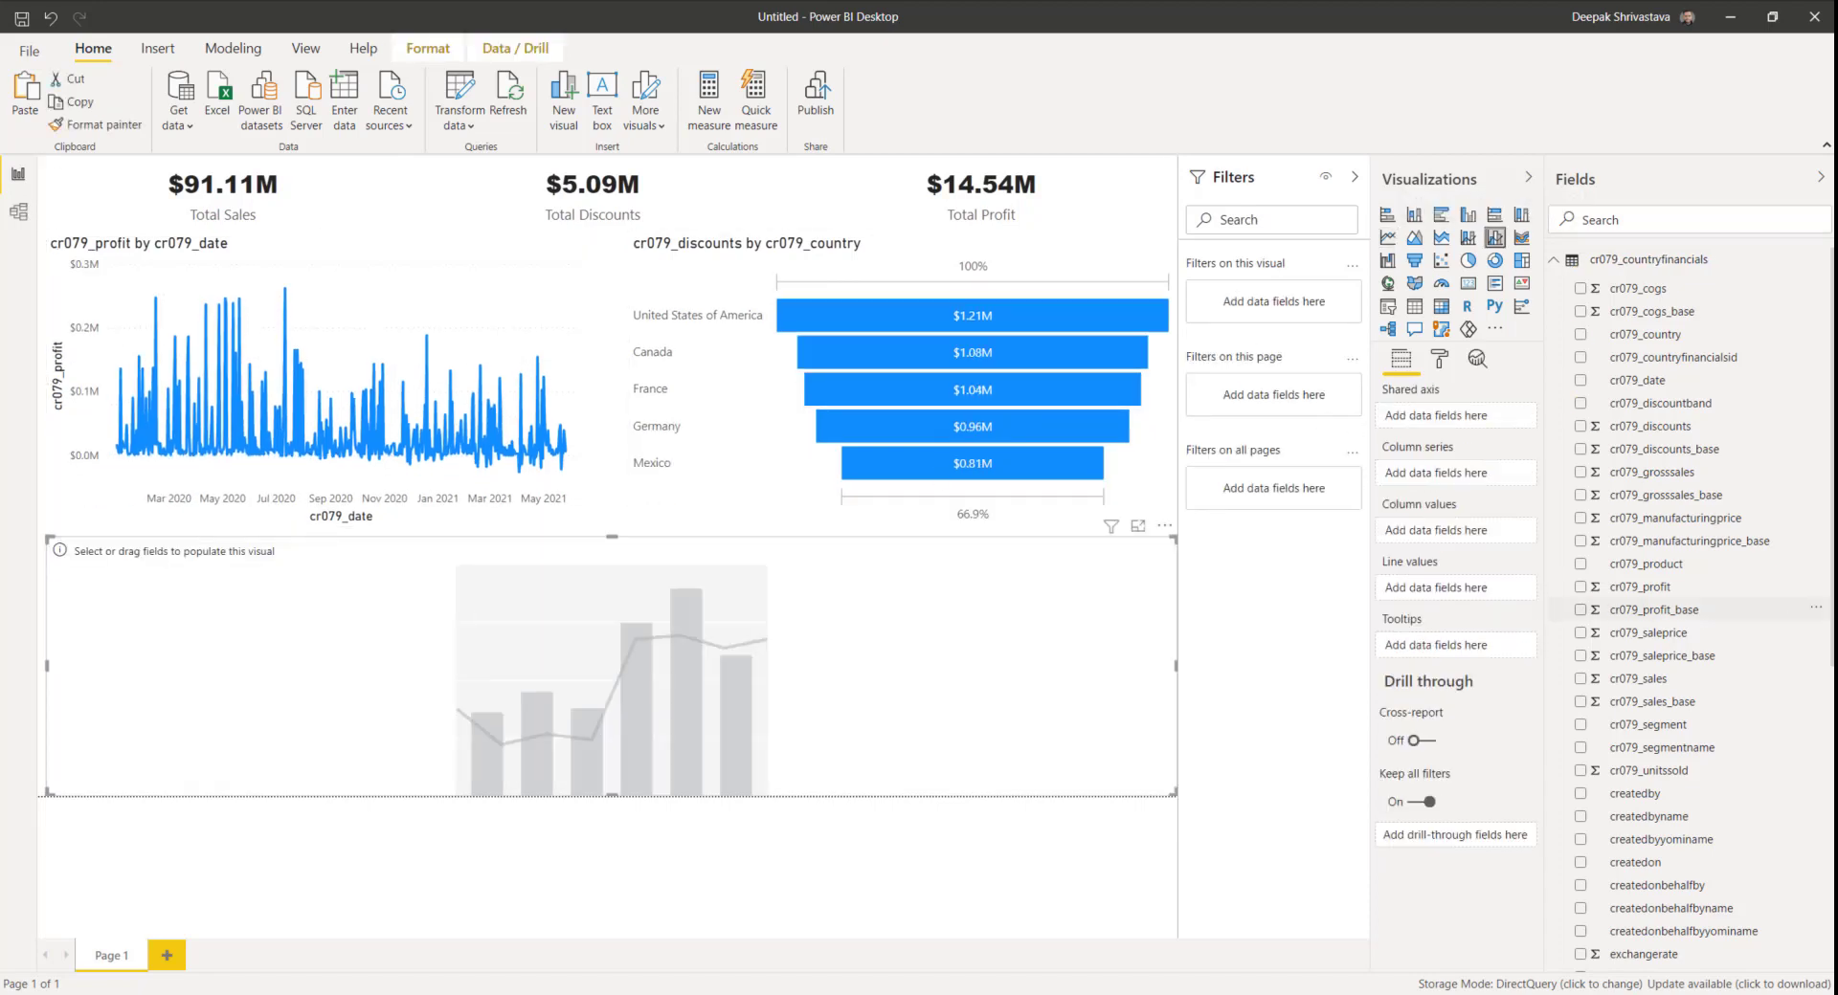
pyautogui.click(1581, 564)
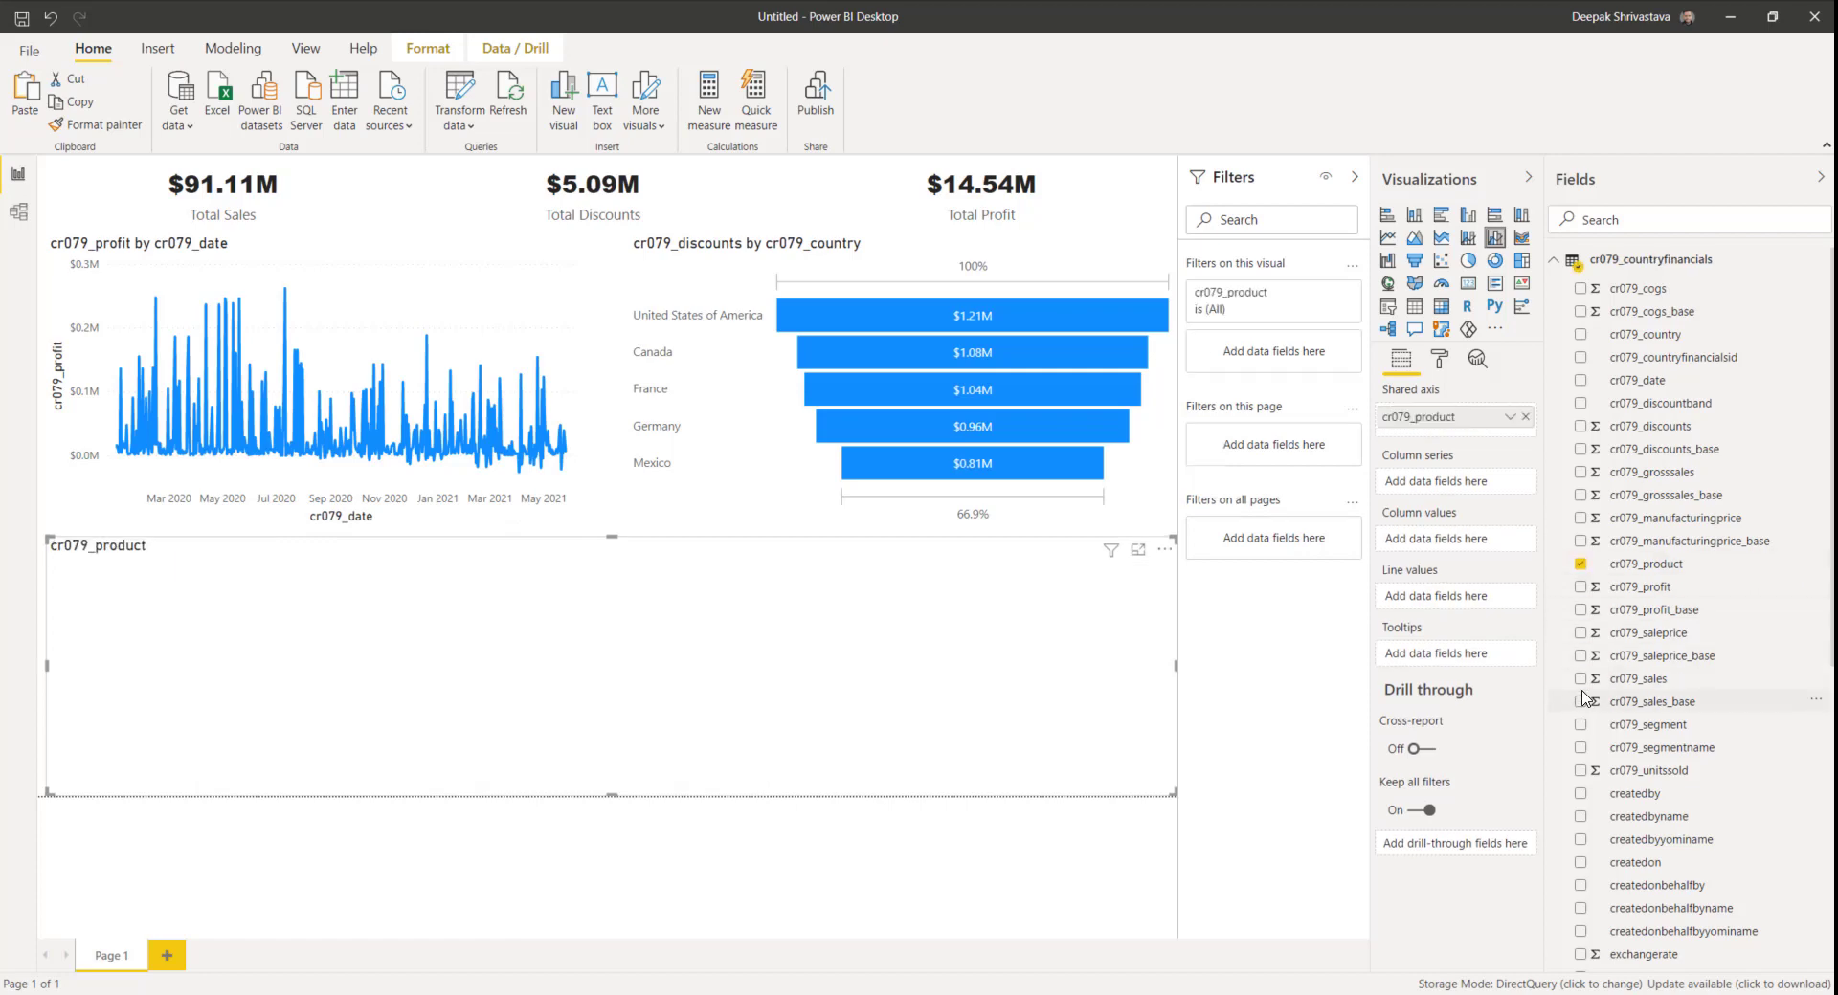
pyautogui.click(1580, 725)
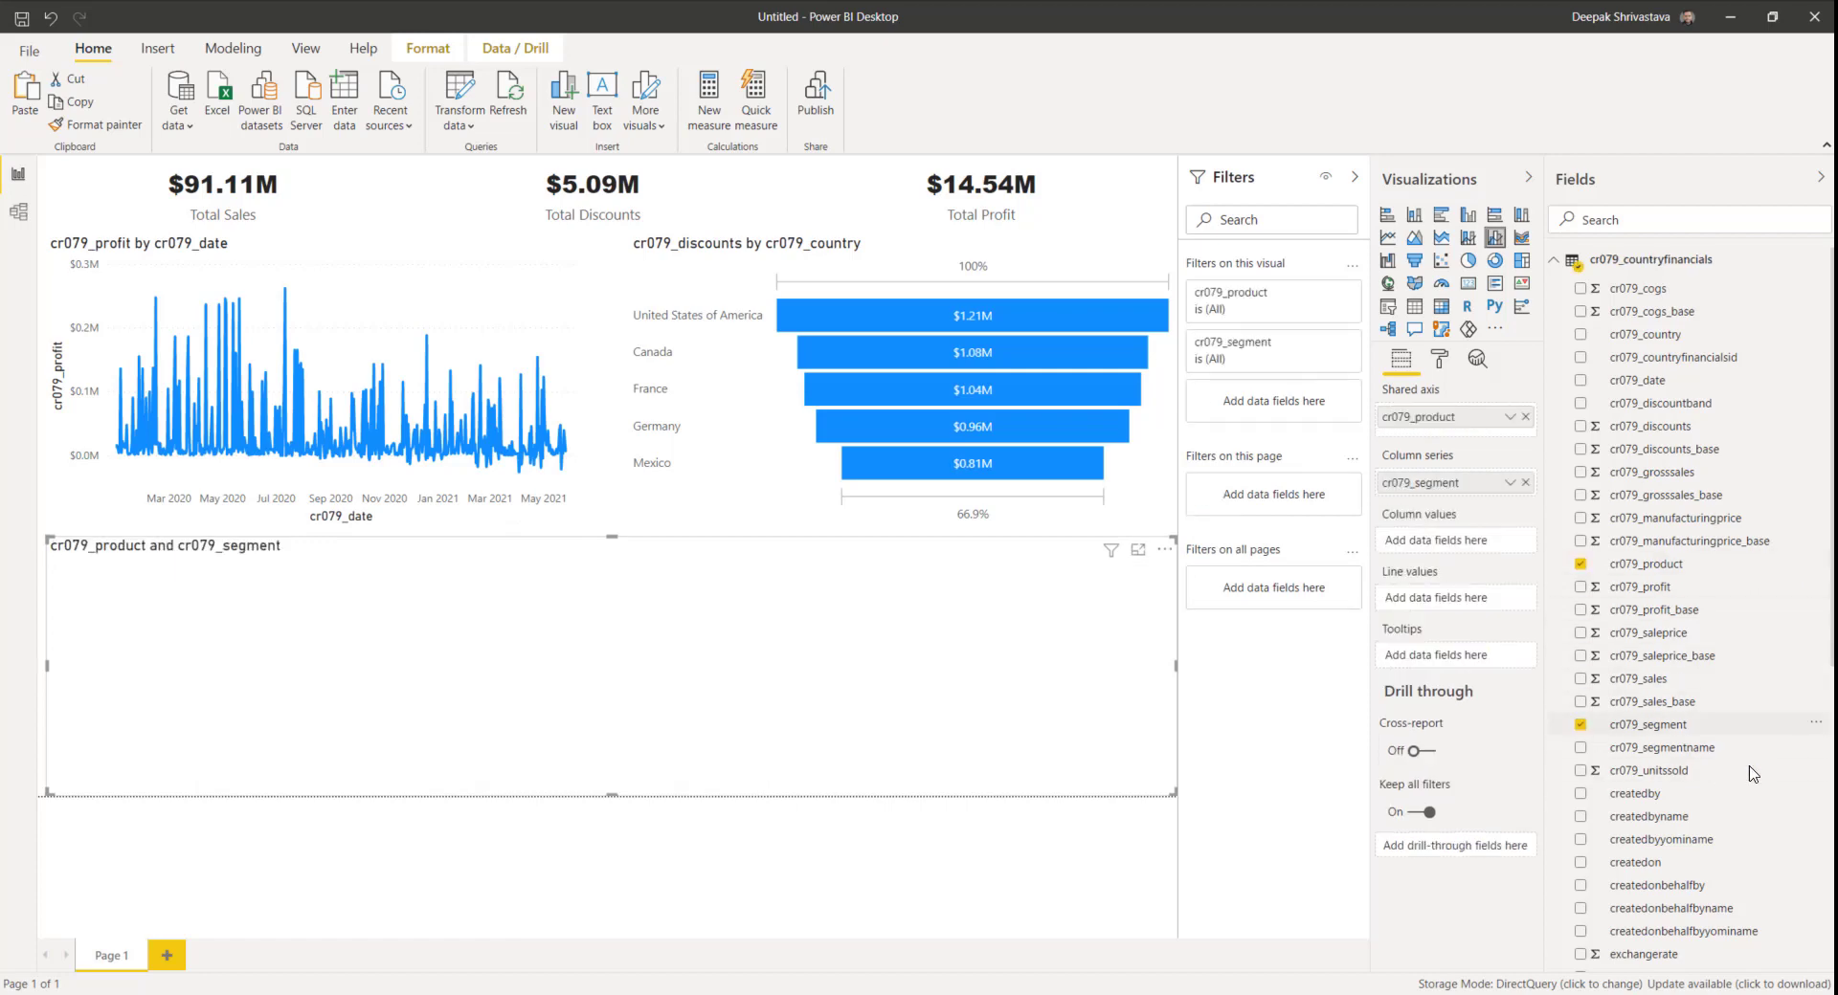
pyautogui.click(1581, 748)
pyautogui.click(1580, 678)
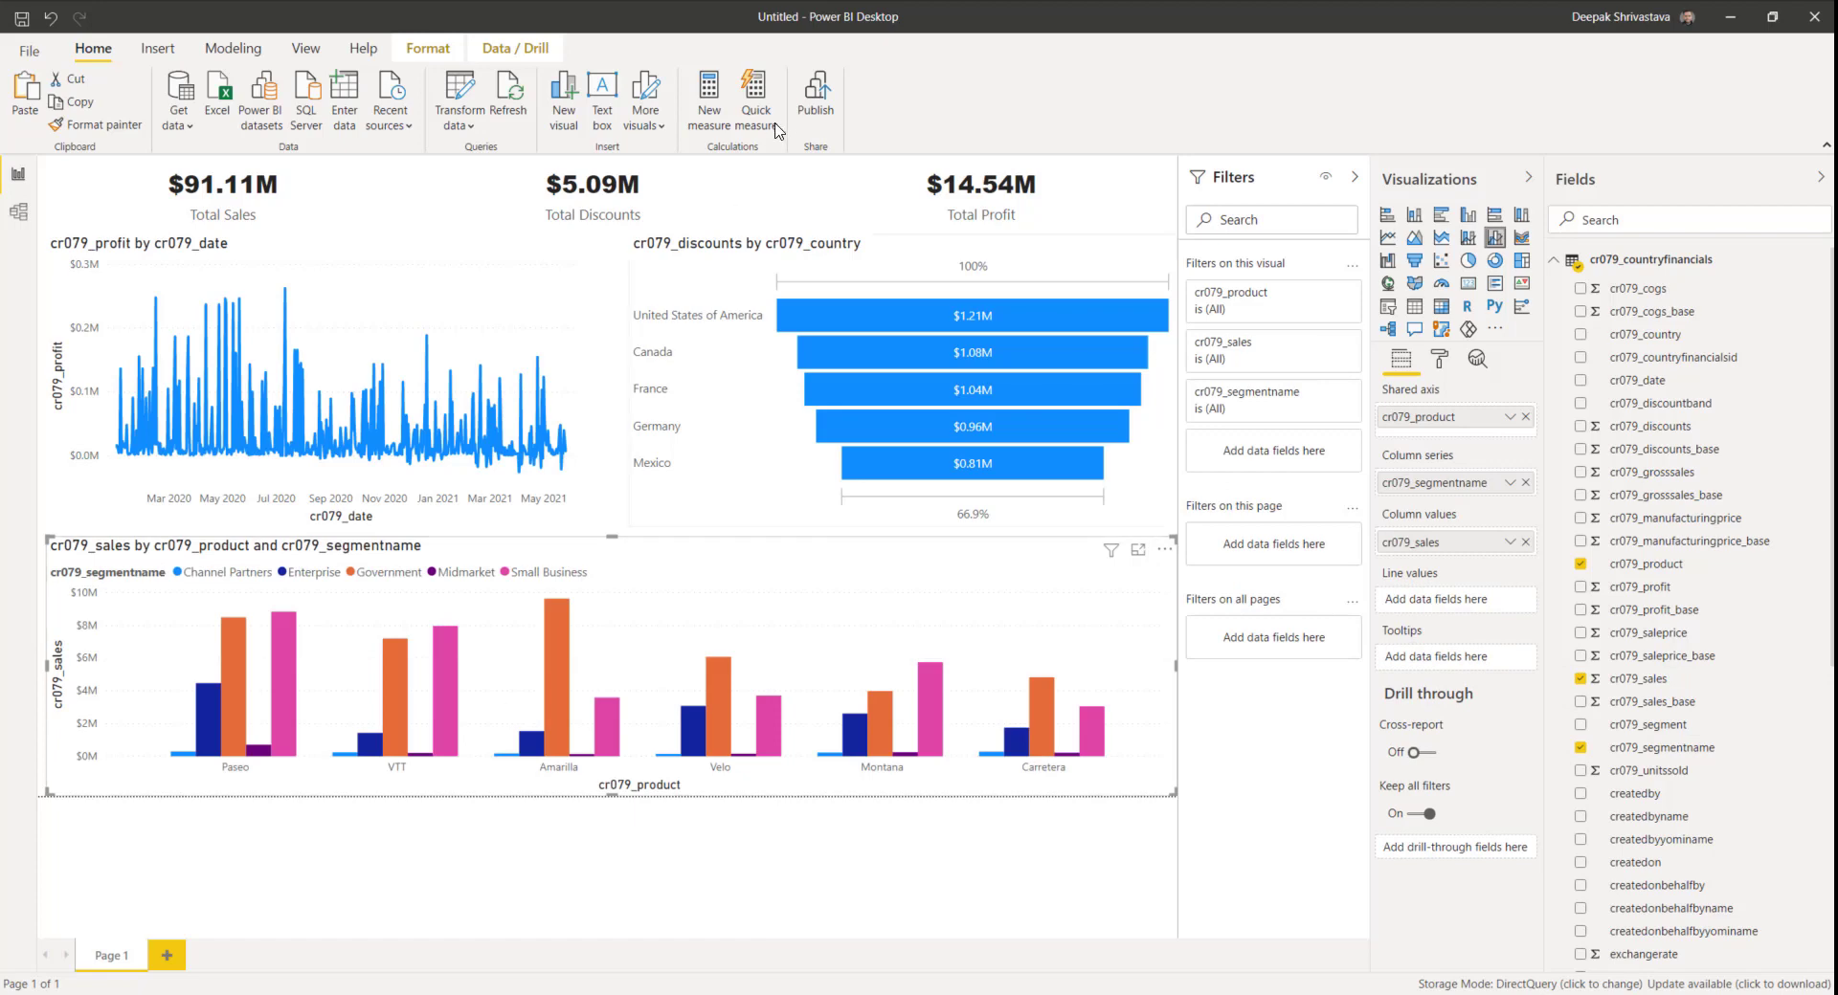
pyautogui.click(164, 257)
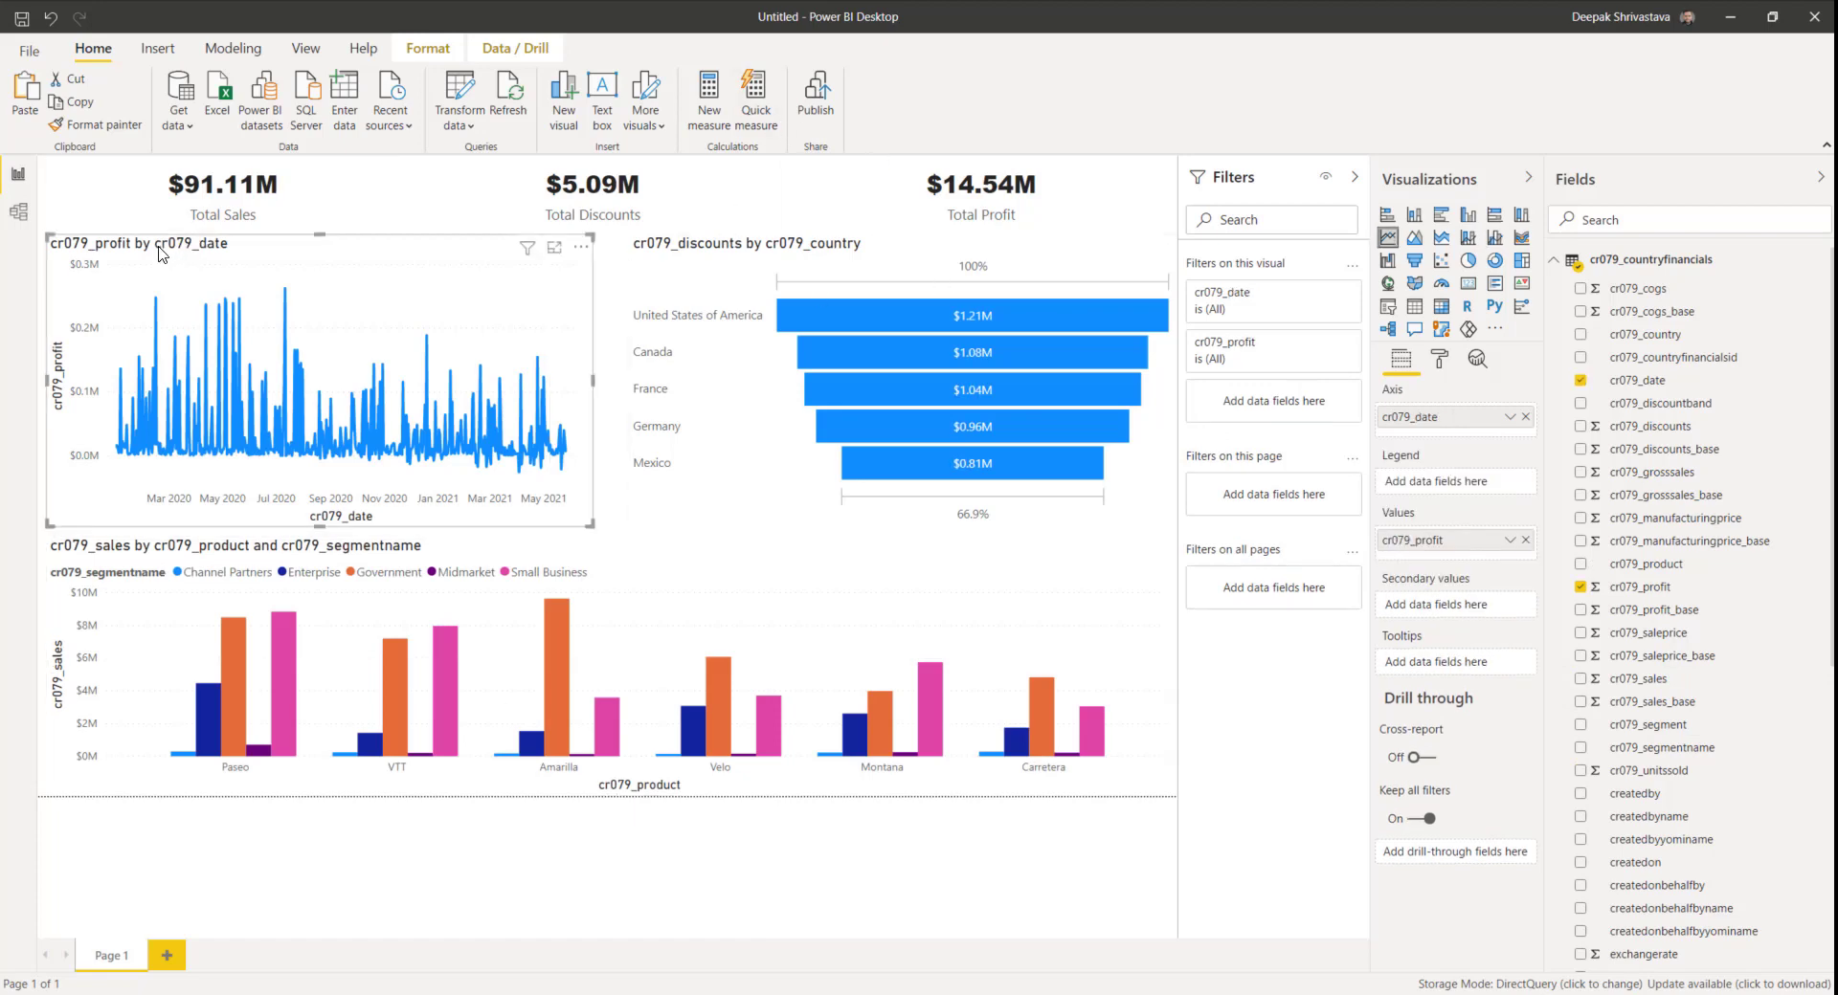
pyautogui.click(276, 212)
pyautogui.click(494, 212)
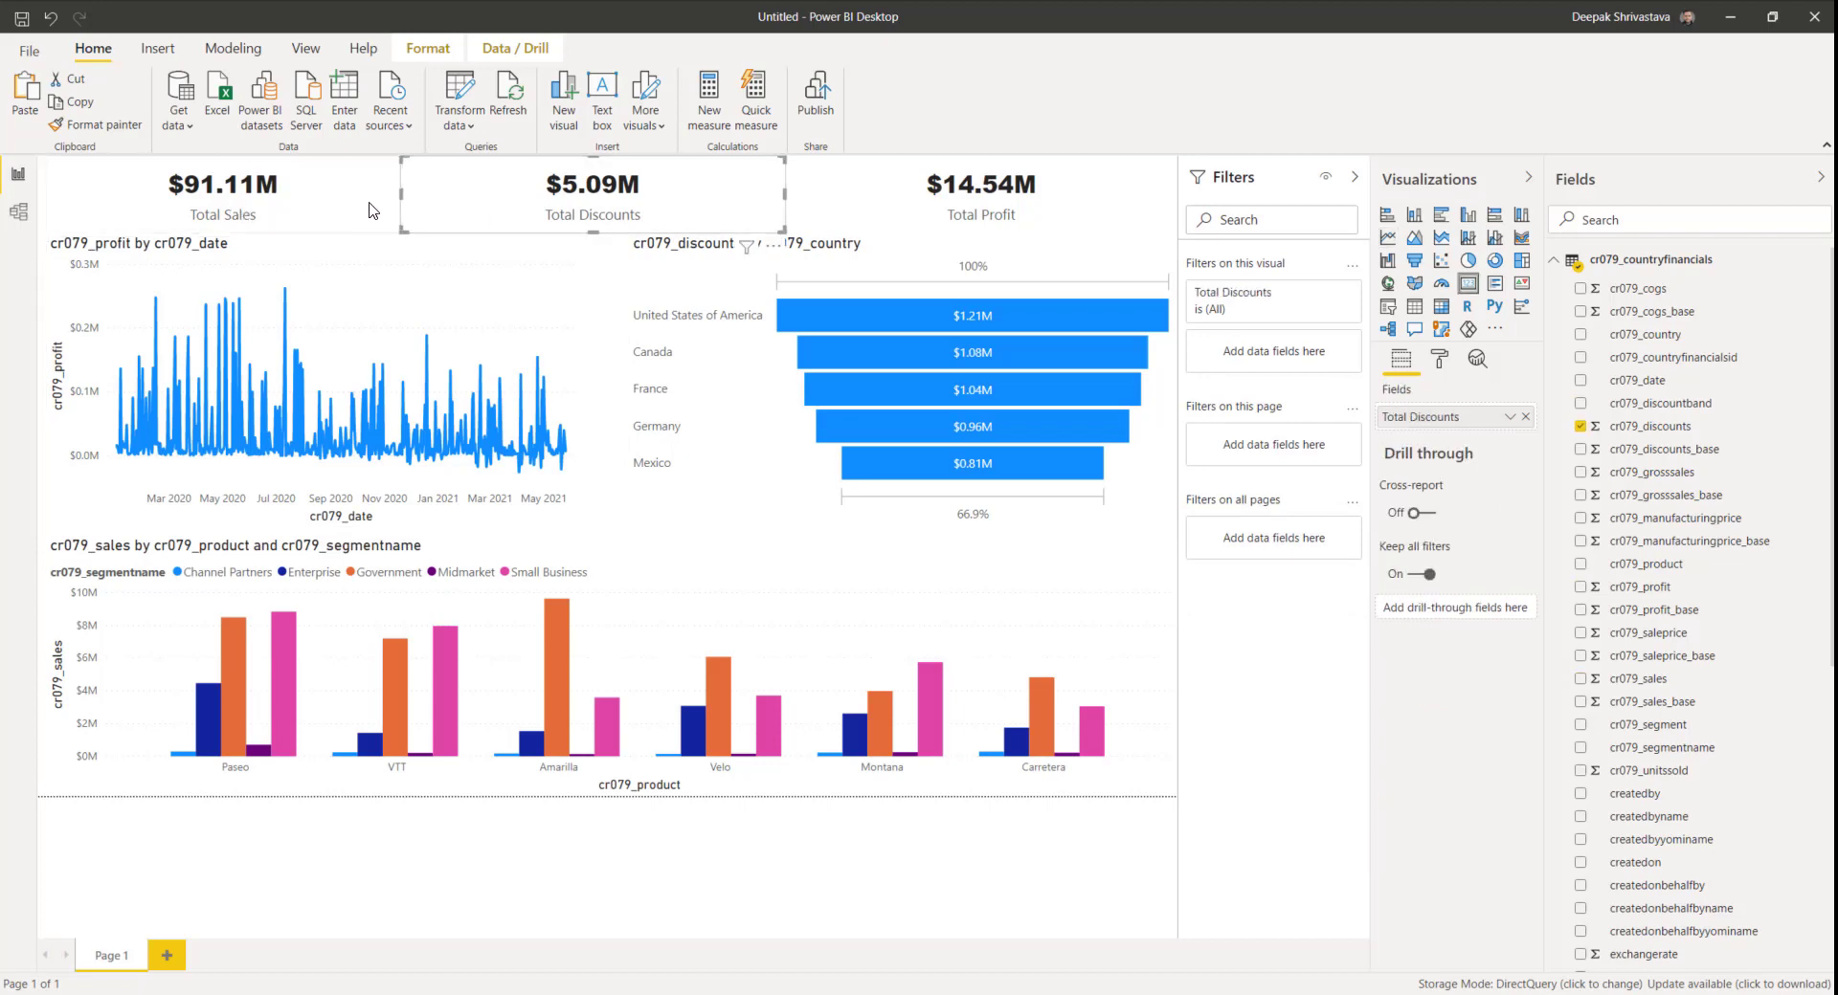
pyautogui.click(851, 225)
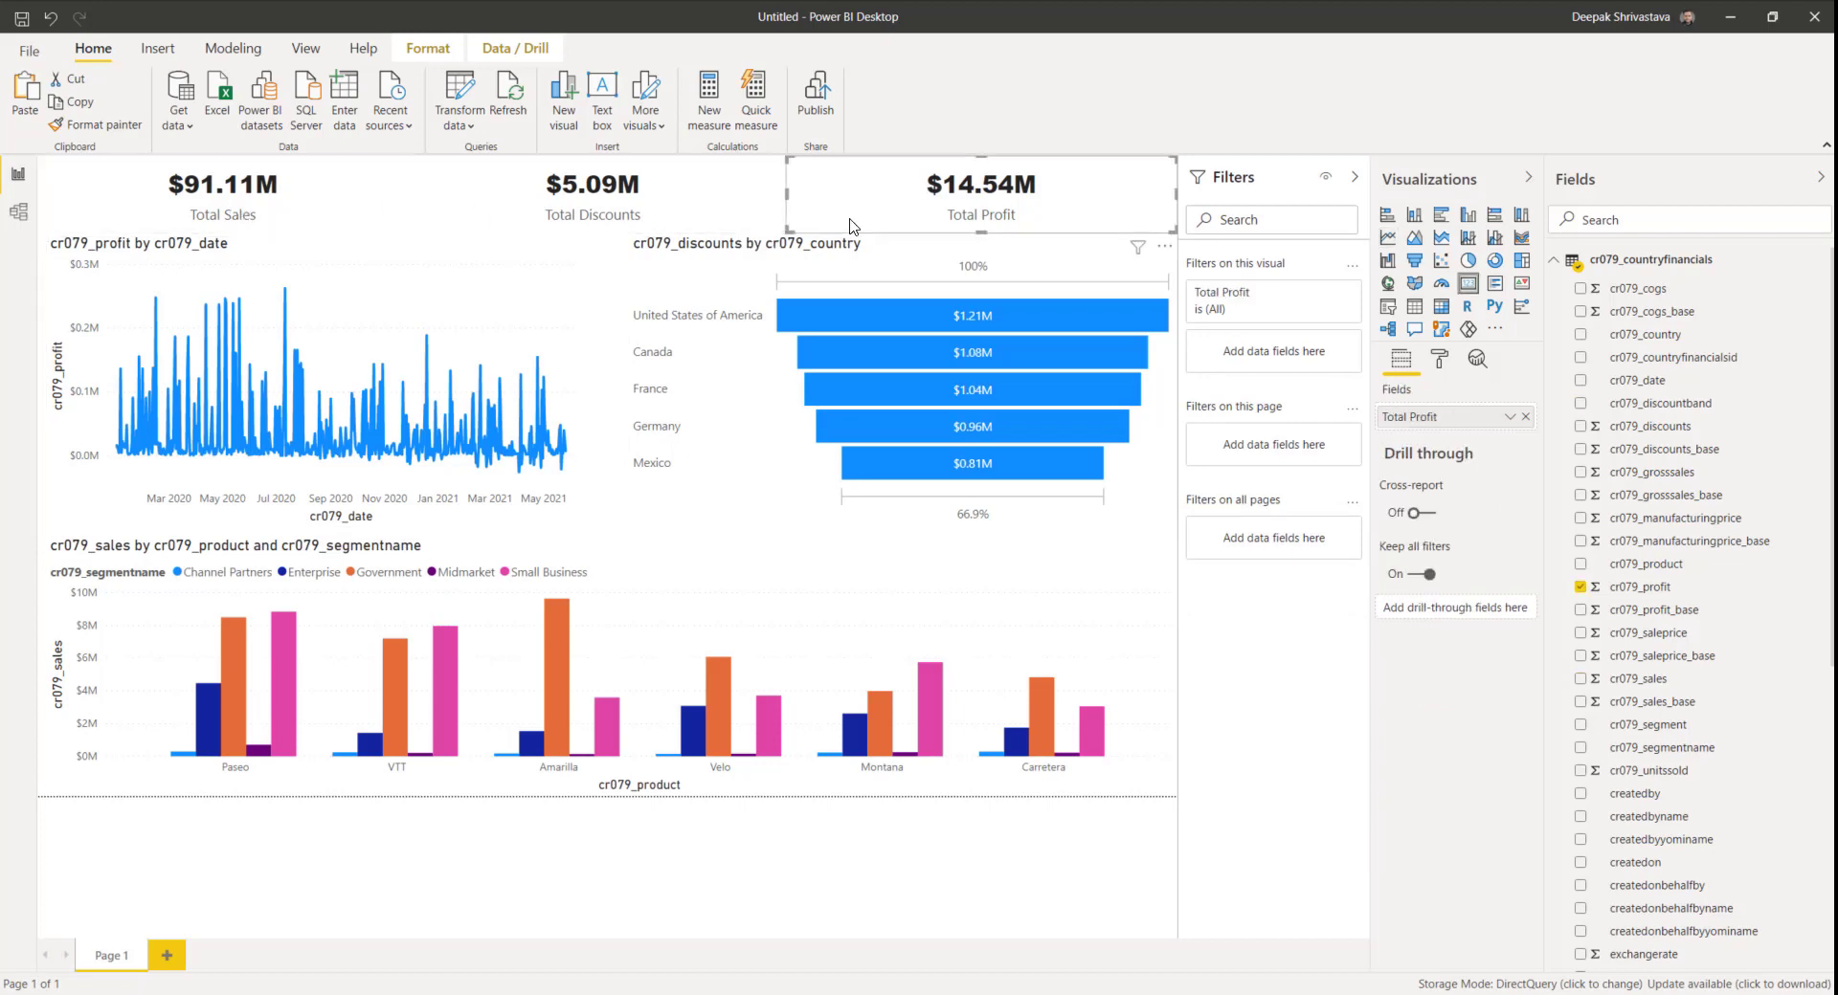
pyautogui.click(396, 207)
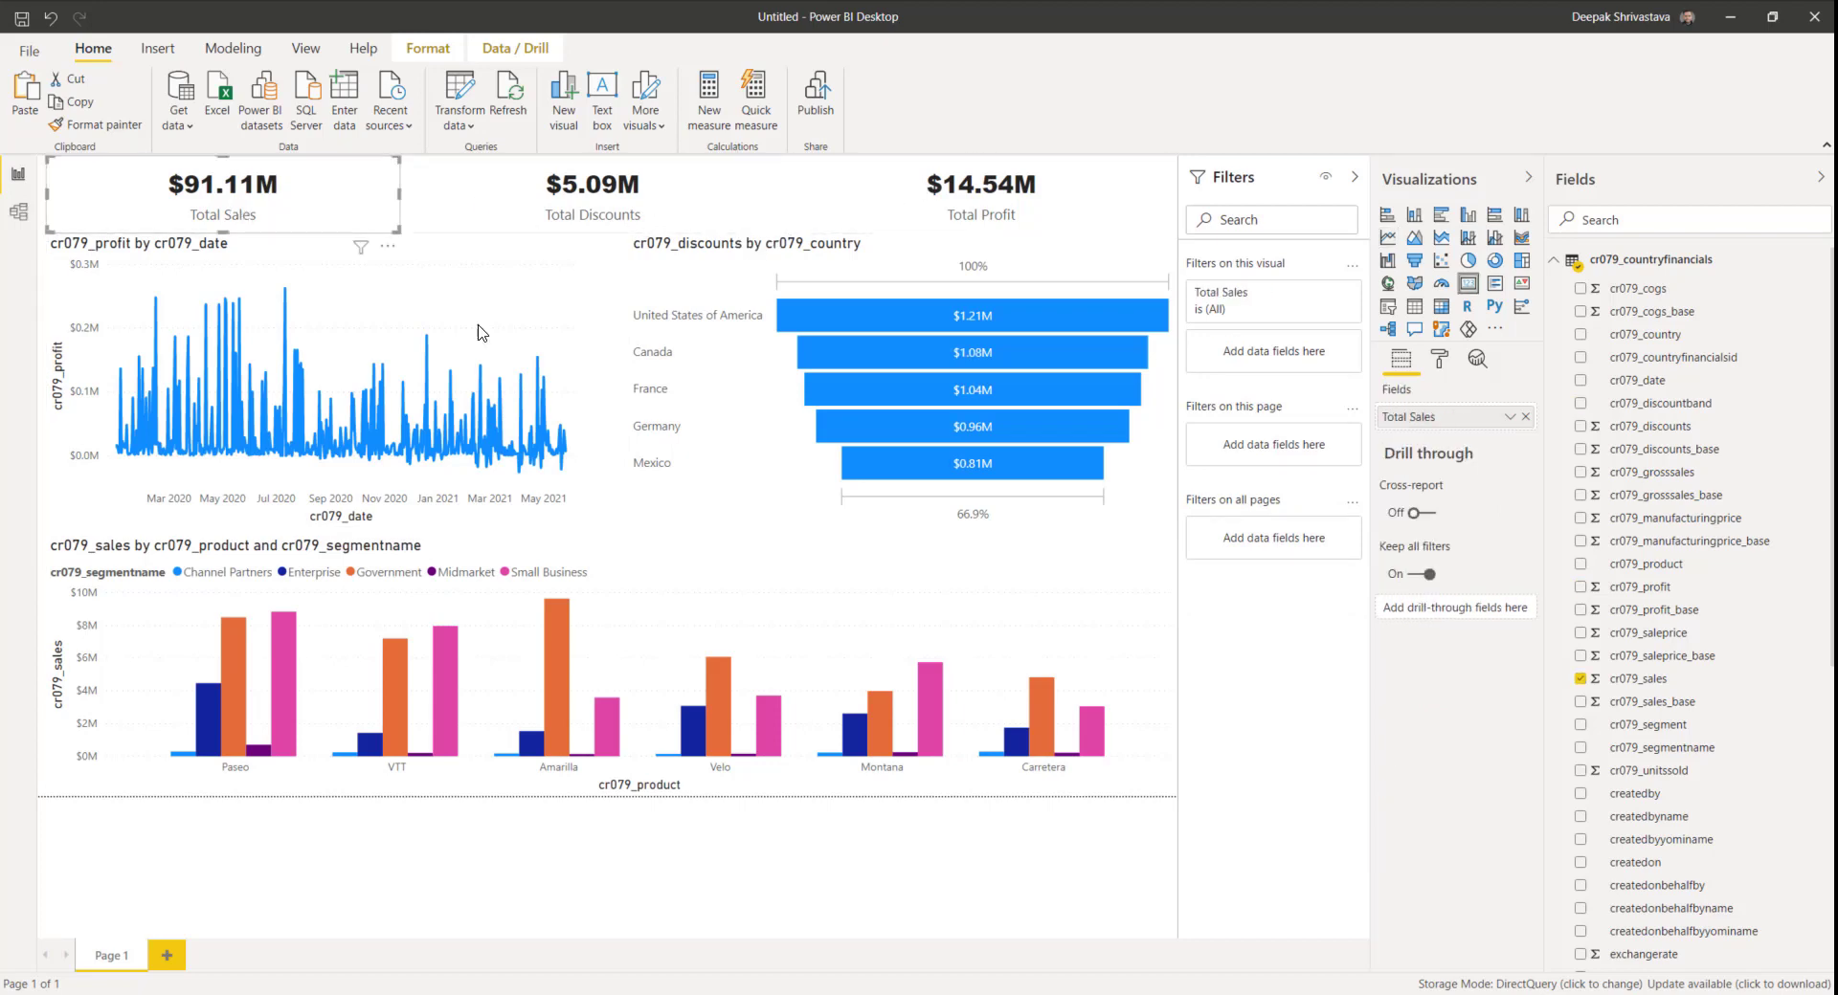
pyautogui.click(1049, 792)
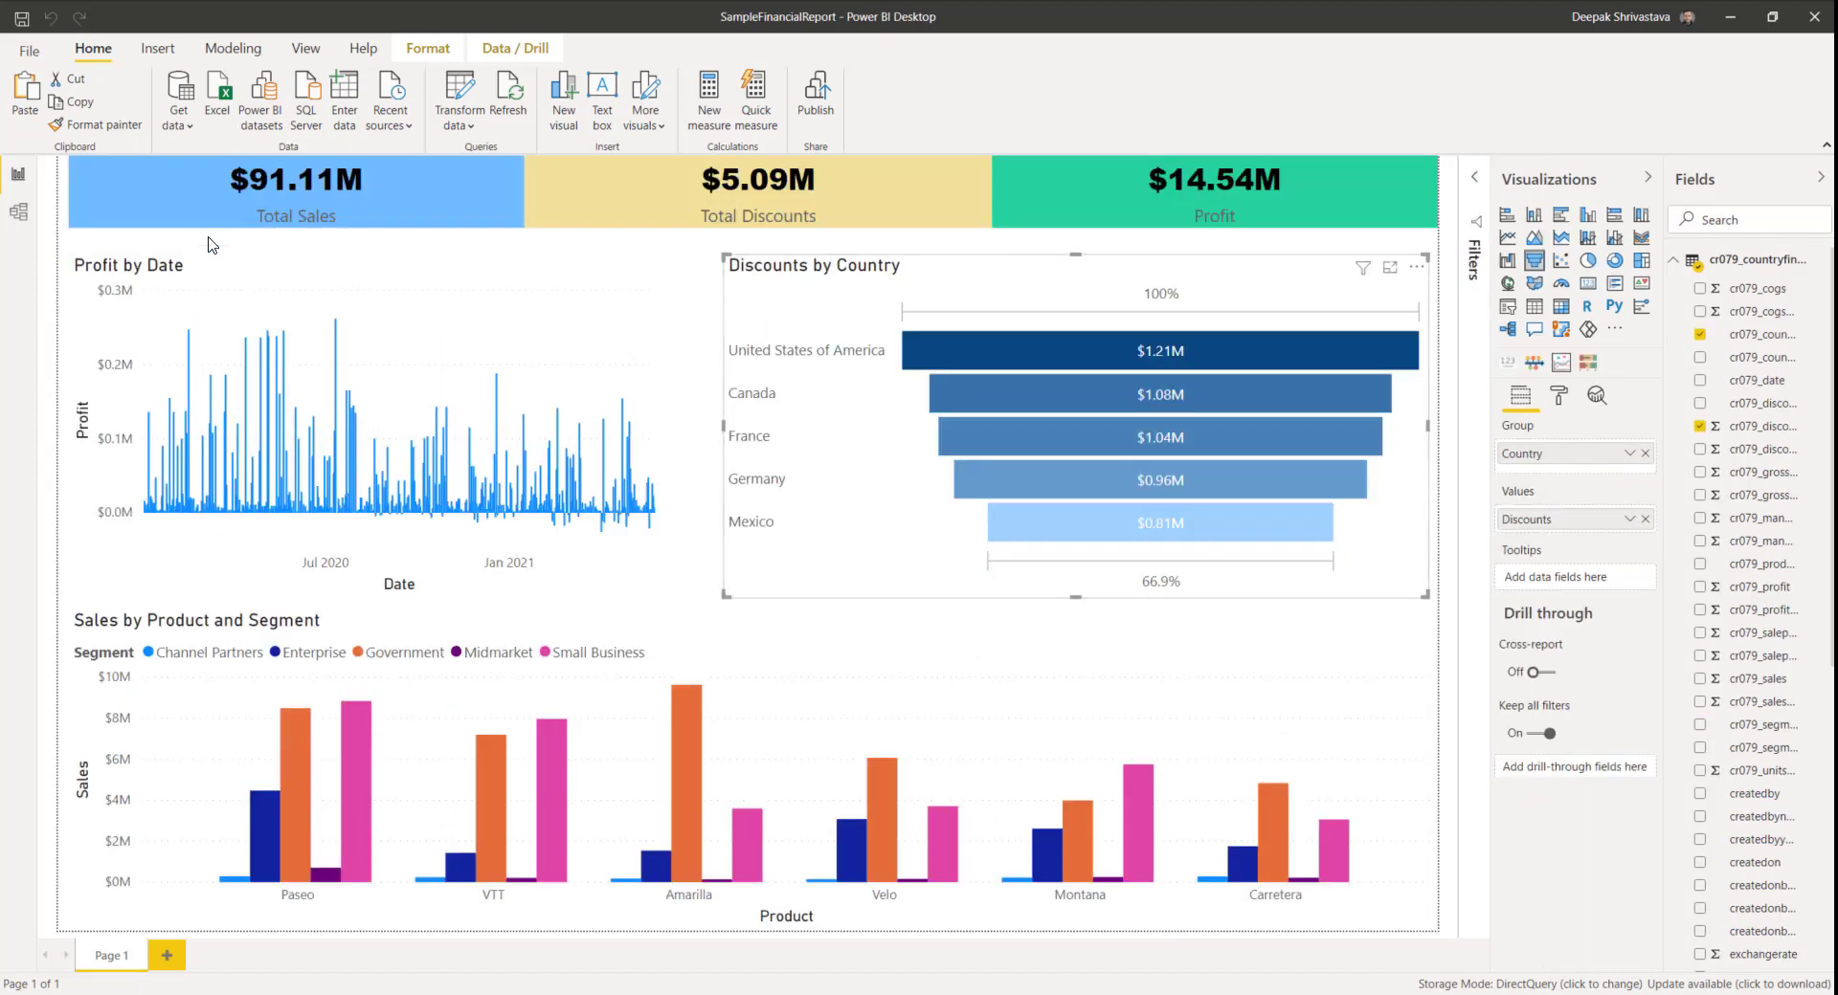
# Step: Publish the SampleFinancialReport_Demo report to My workspace and close the publishing notice
pyautogui.click(739, 693)
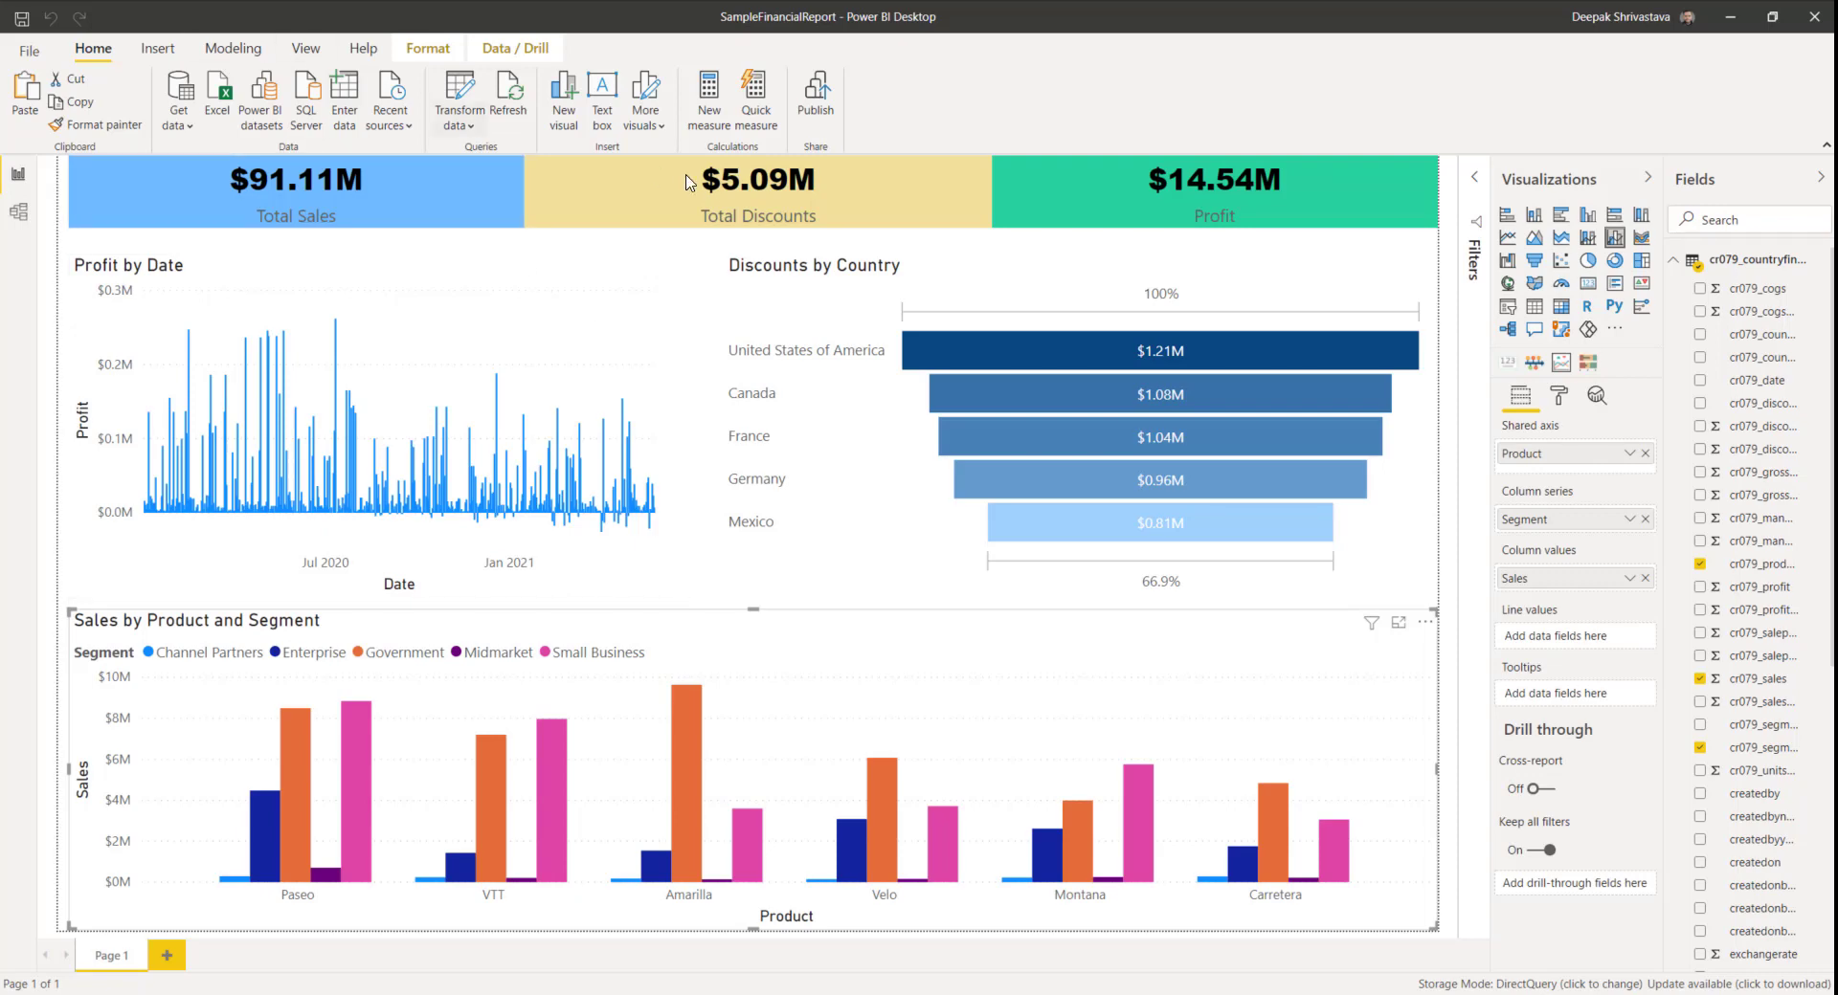
pyautogui.click(810, 105)
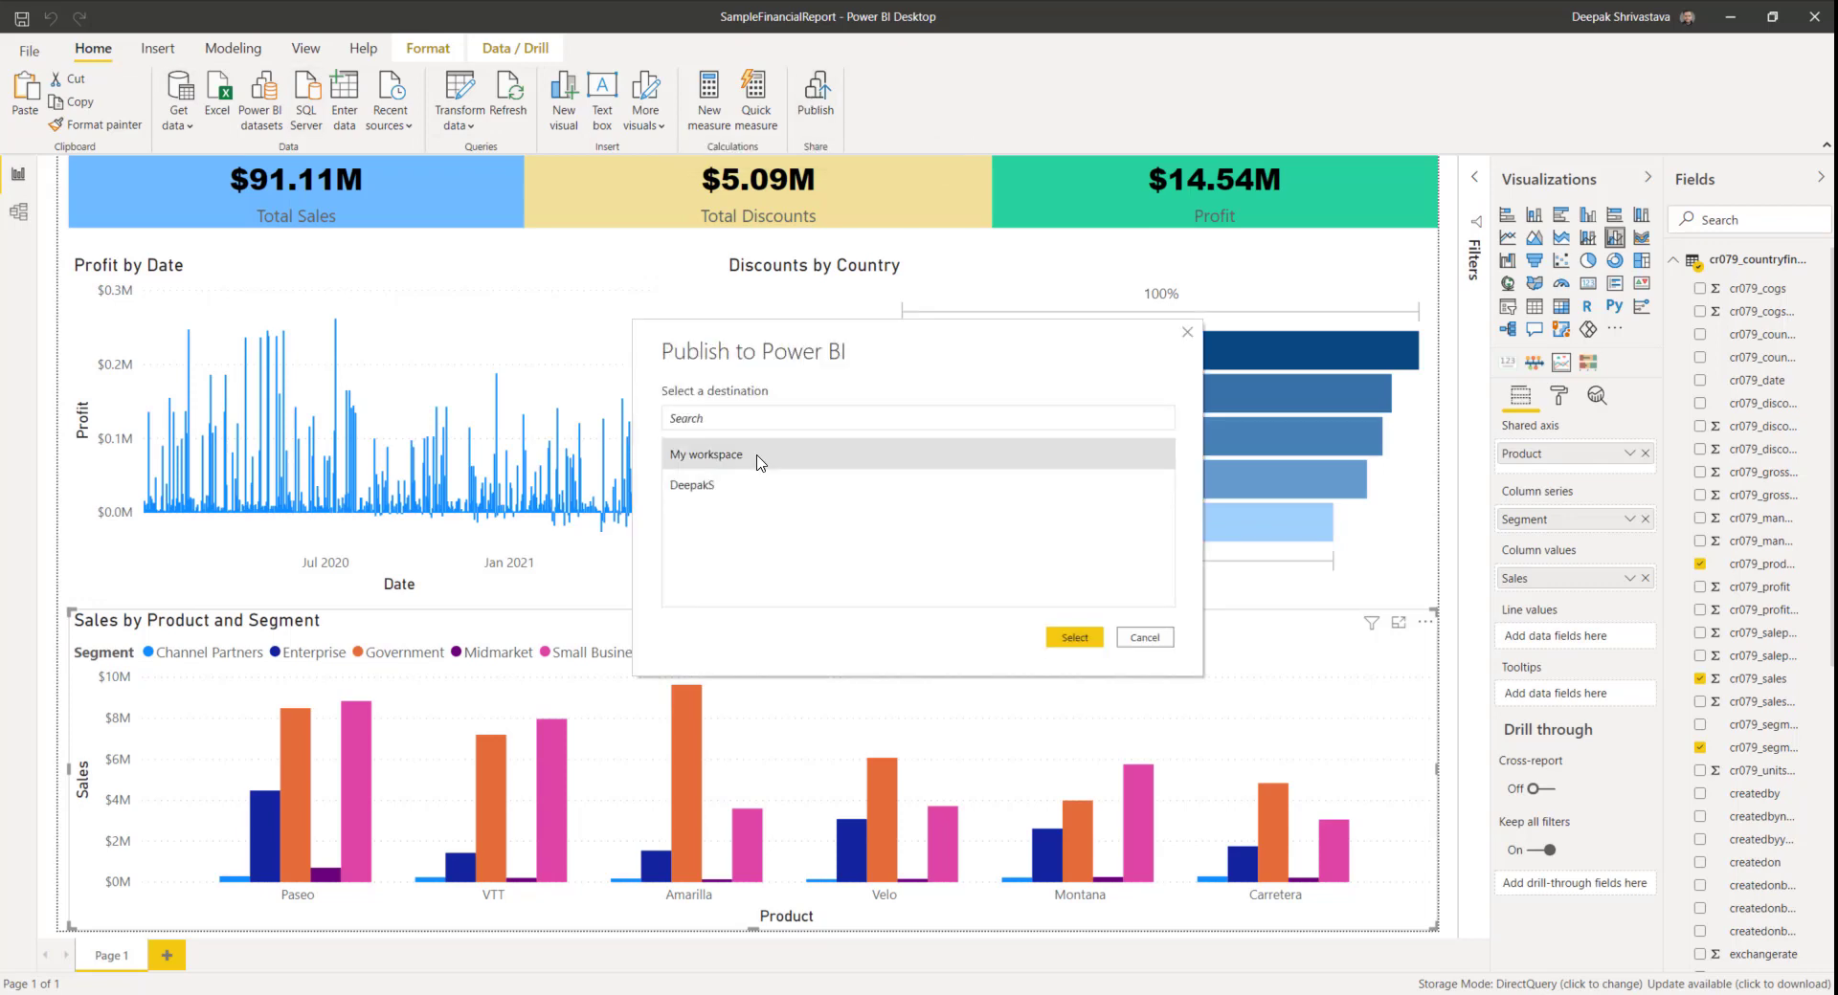
pyautogui.click(1072, 639)
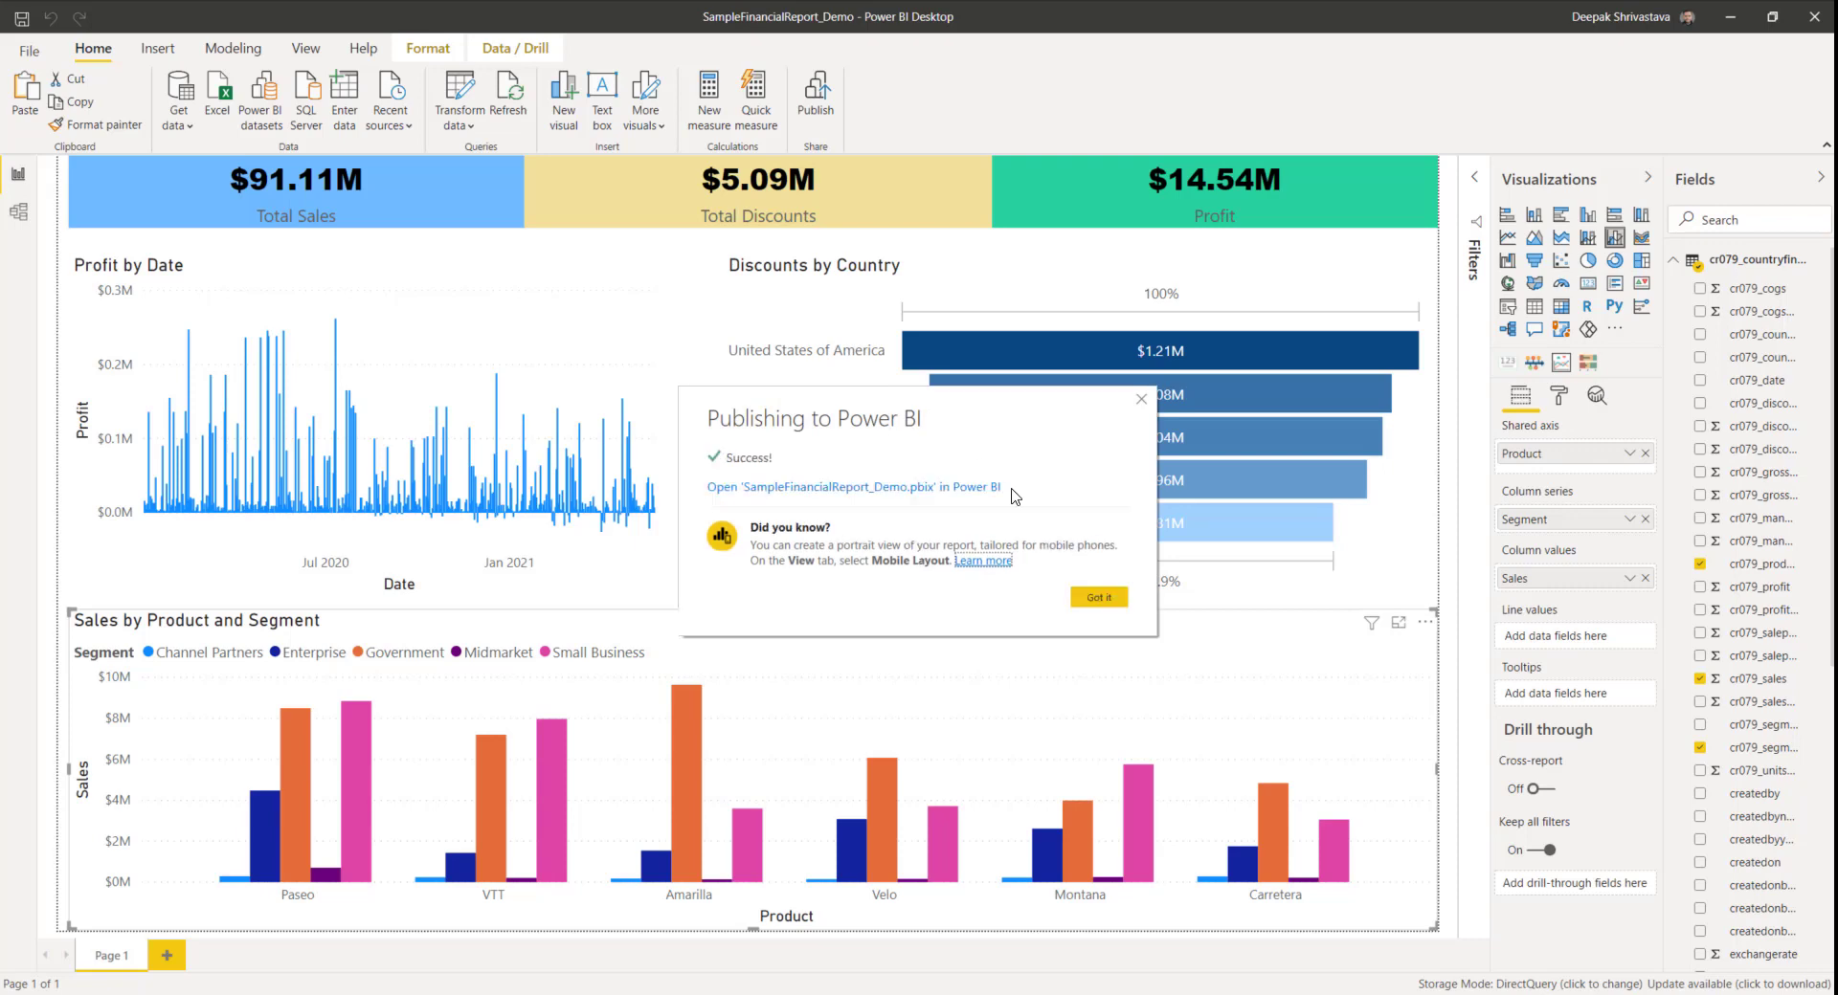
pyautogui.click(1099, 601)
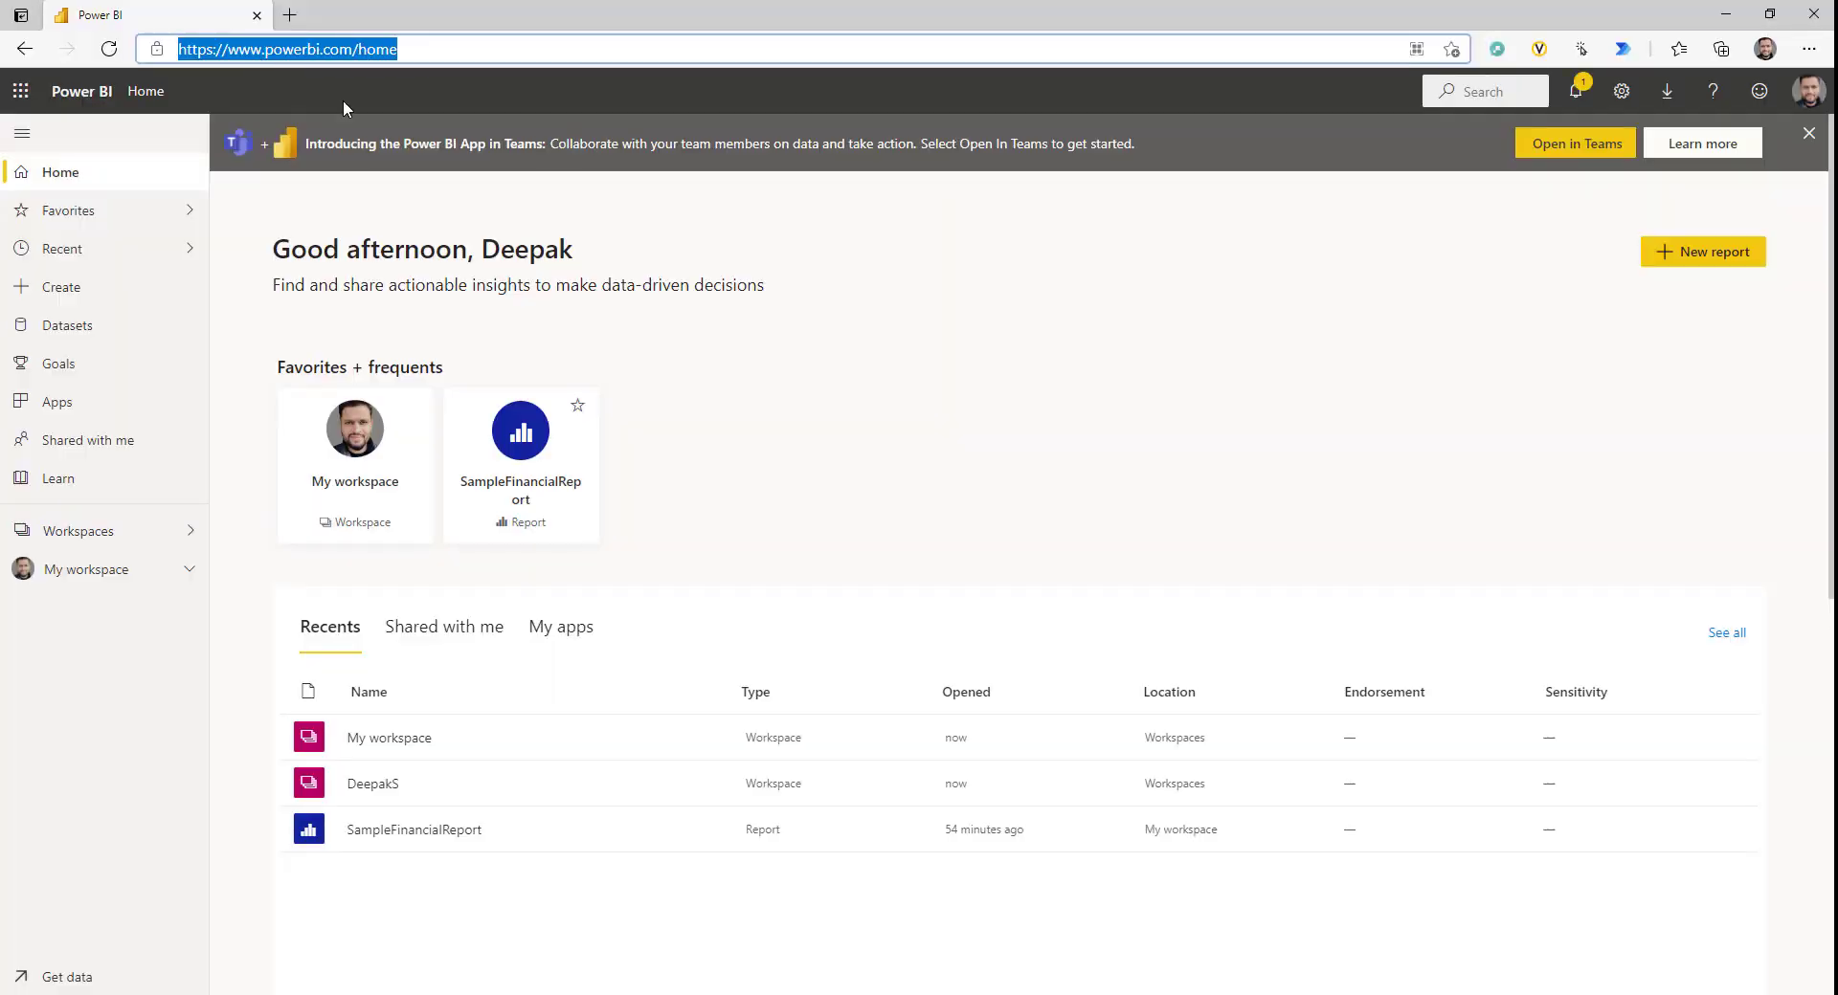
# Step: In the Power BI service, open the SampleFinancialReport_Demo report from My workspace
pyautogui.click(360, 467)
pyautogui.click(360, 467)
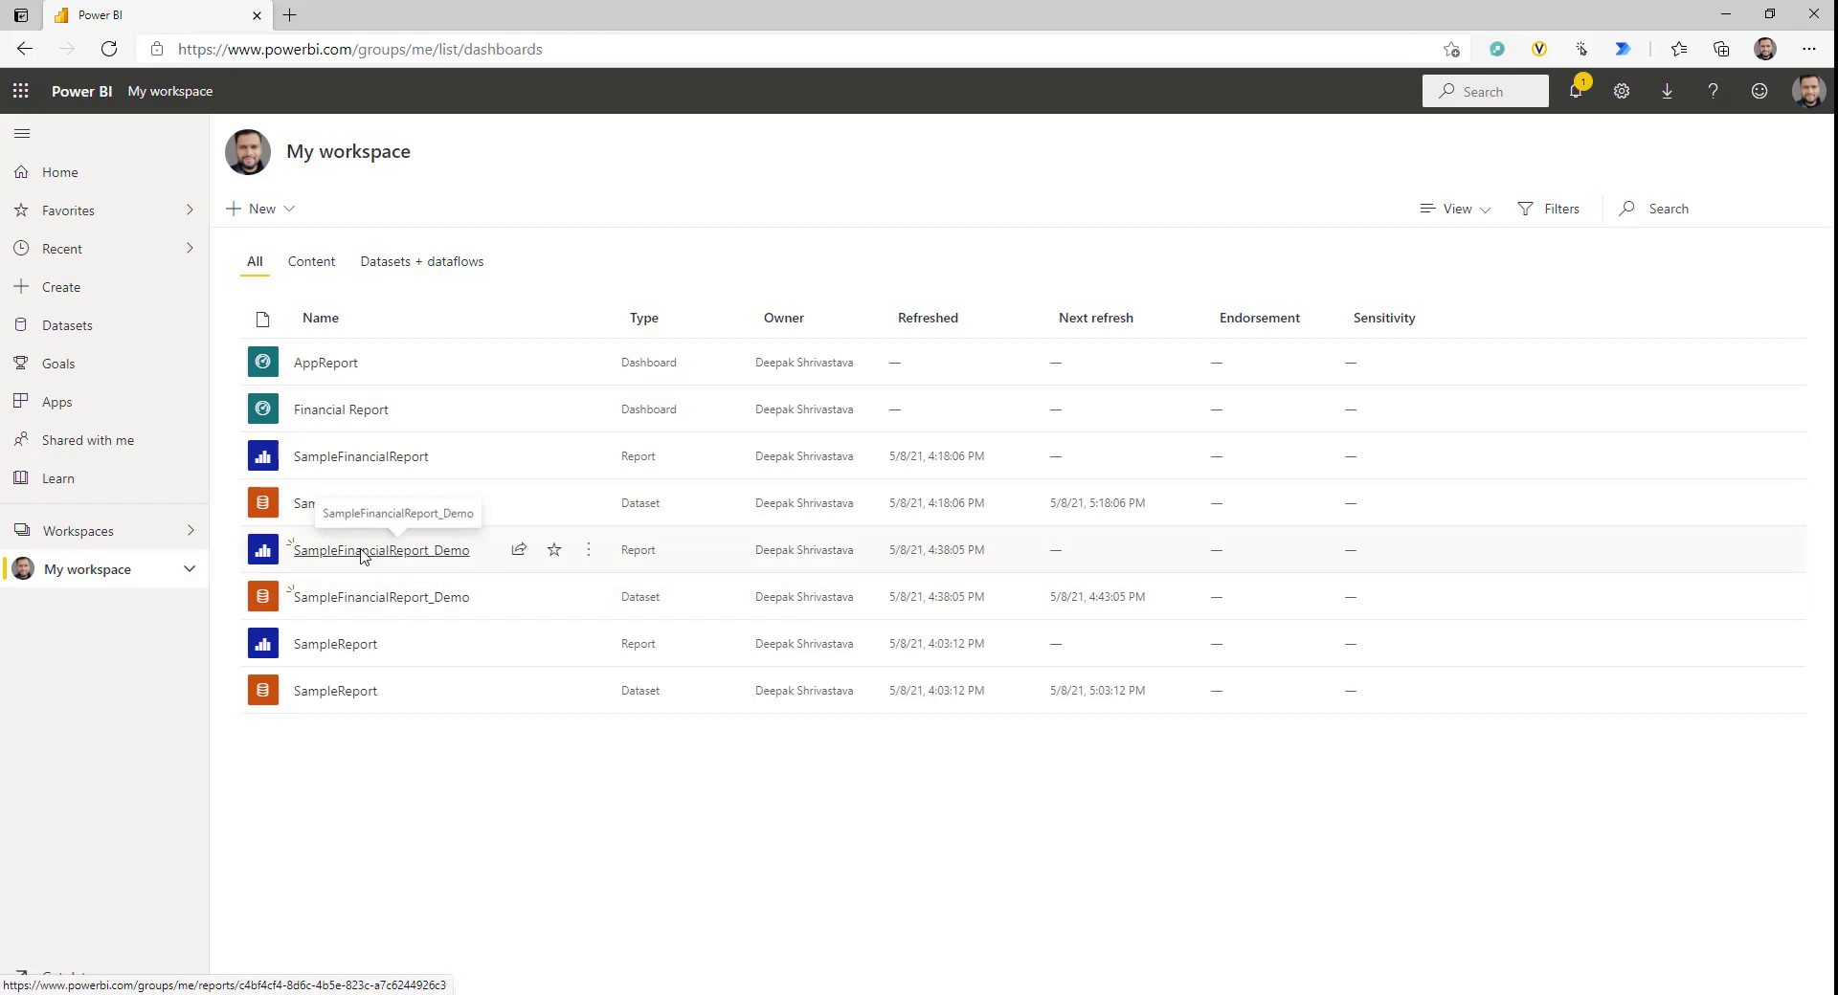
pyautogui.click(402, 560)
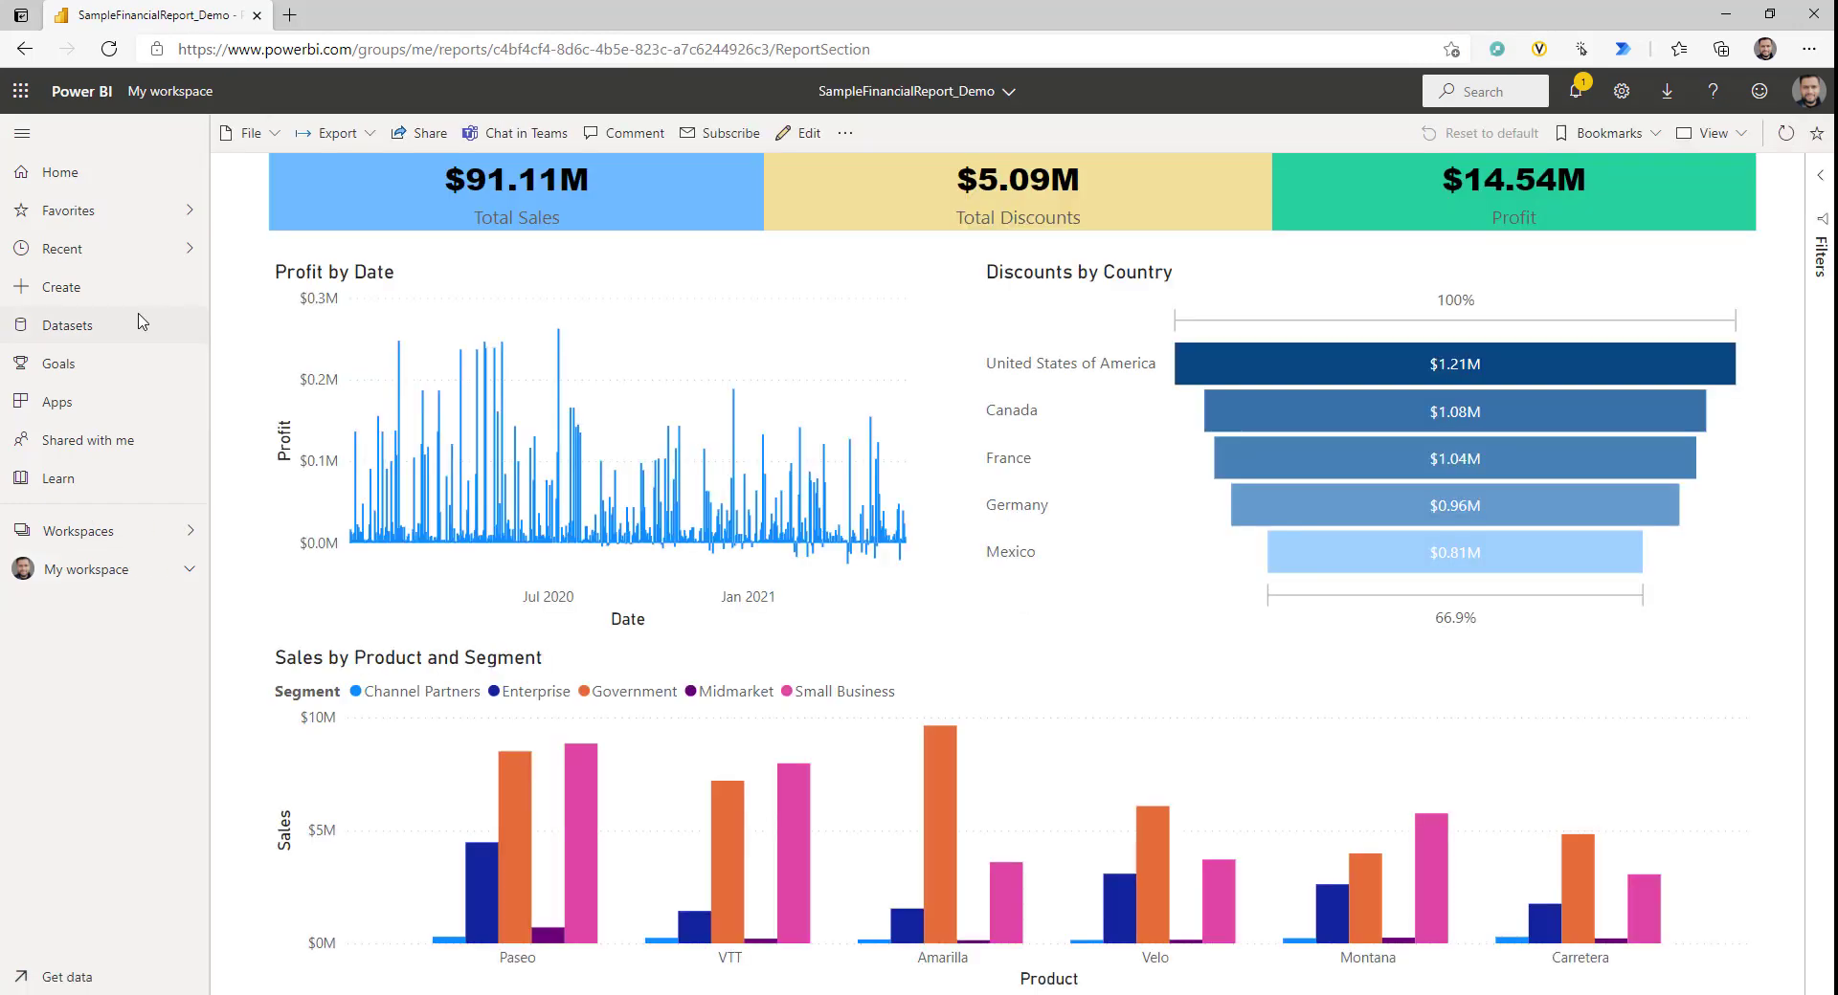
# Step: Open the settings of the SampleFinancialReport_Demo dataset
pyautogui.click(67, 328)
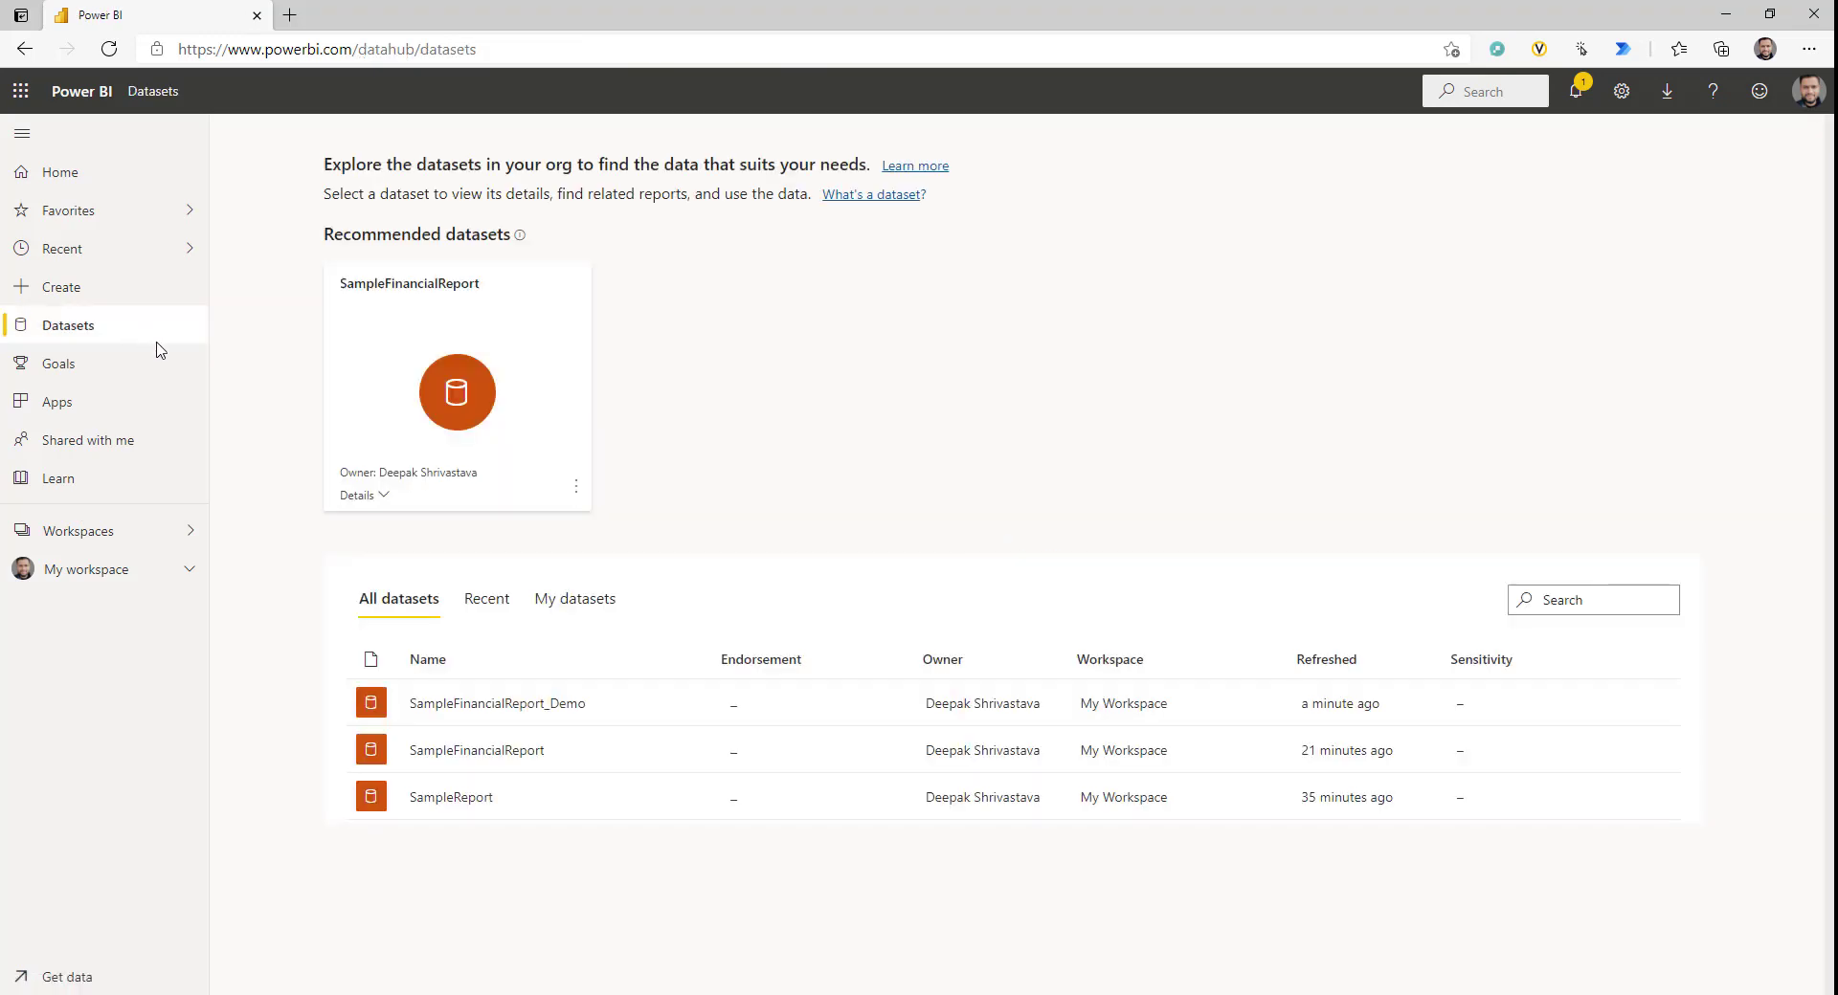
pyautogui.click(688, 706)
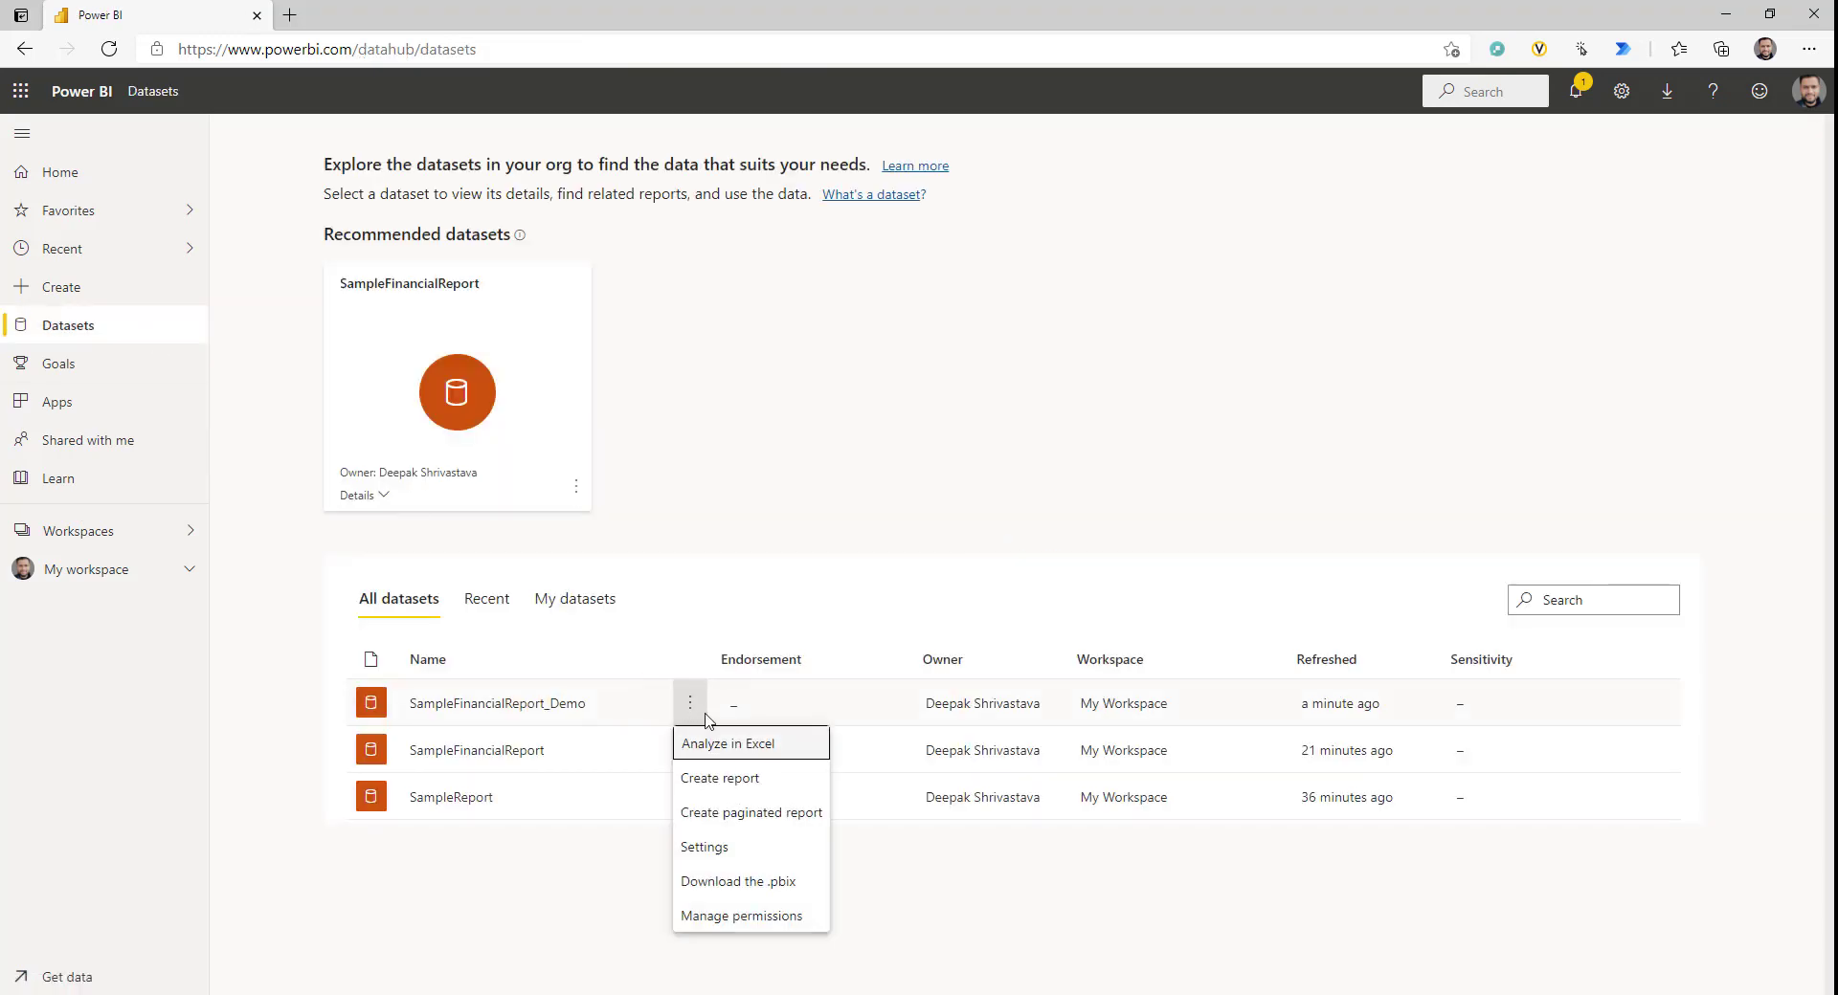
pyautogui.click(710, 854)
pyautogui.click(566, 325)
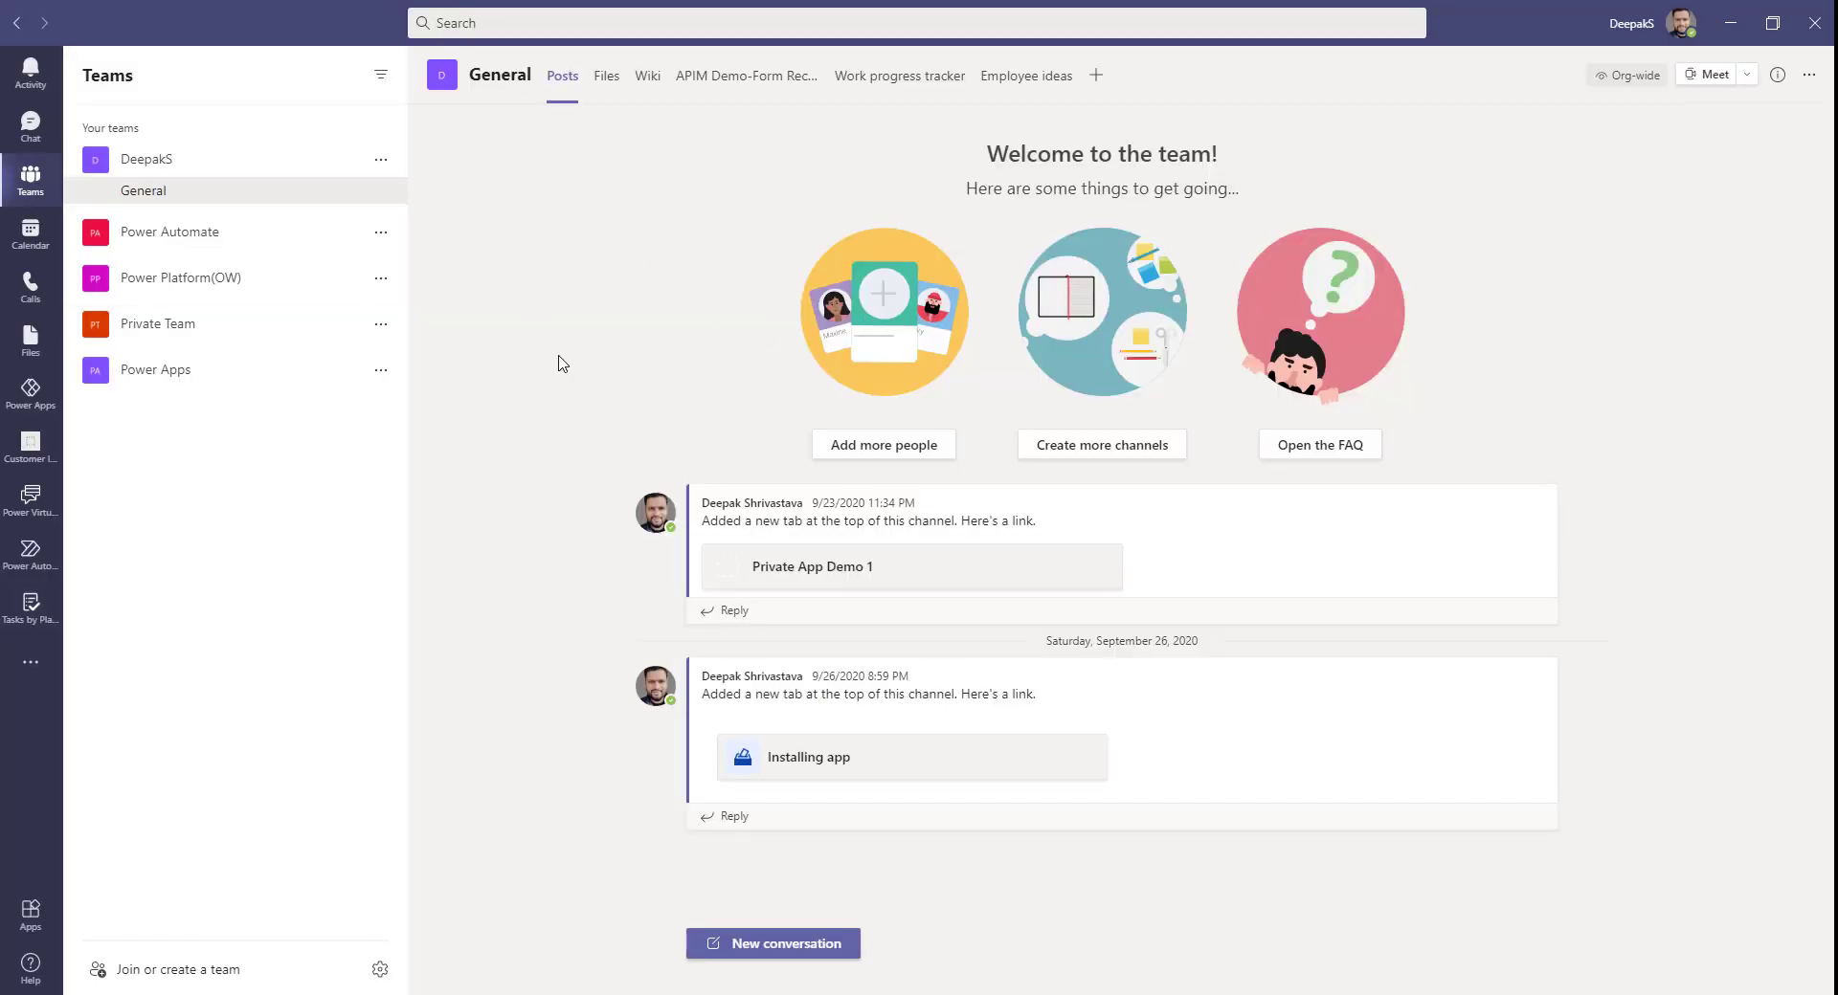
# Step: In Microsoft Teams, add a Power BI tab showing SampleFinancialReport_Demo from My workspace to the General channel, without posting about it
pyautogui.click(1097, 77)
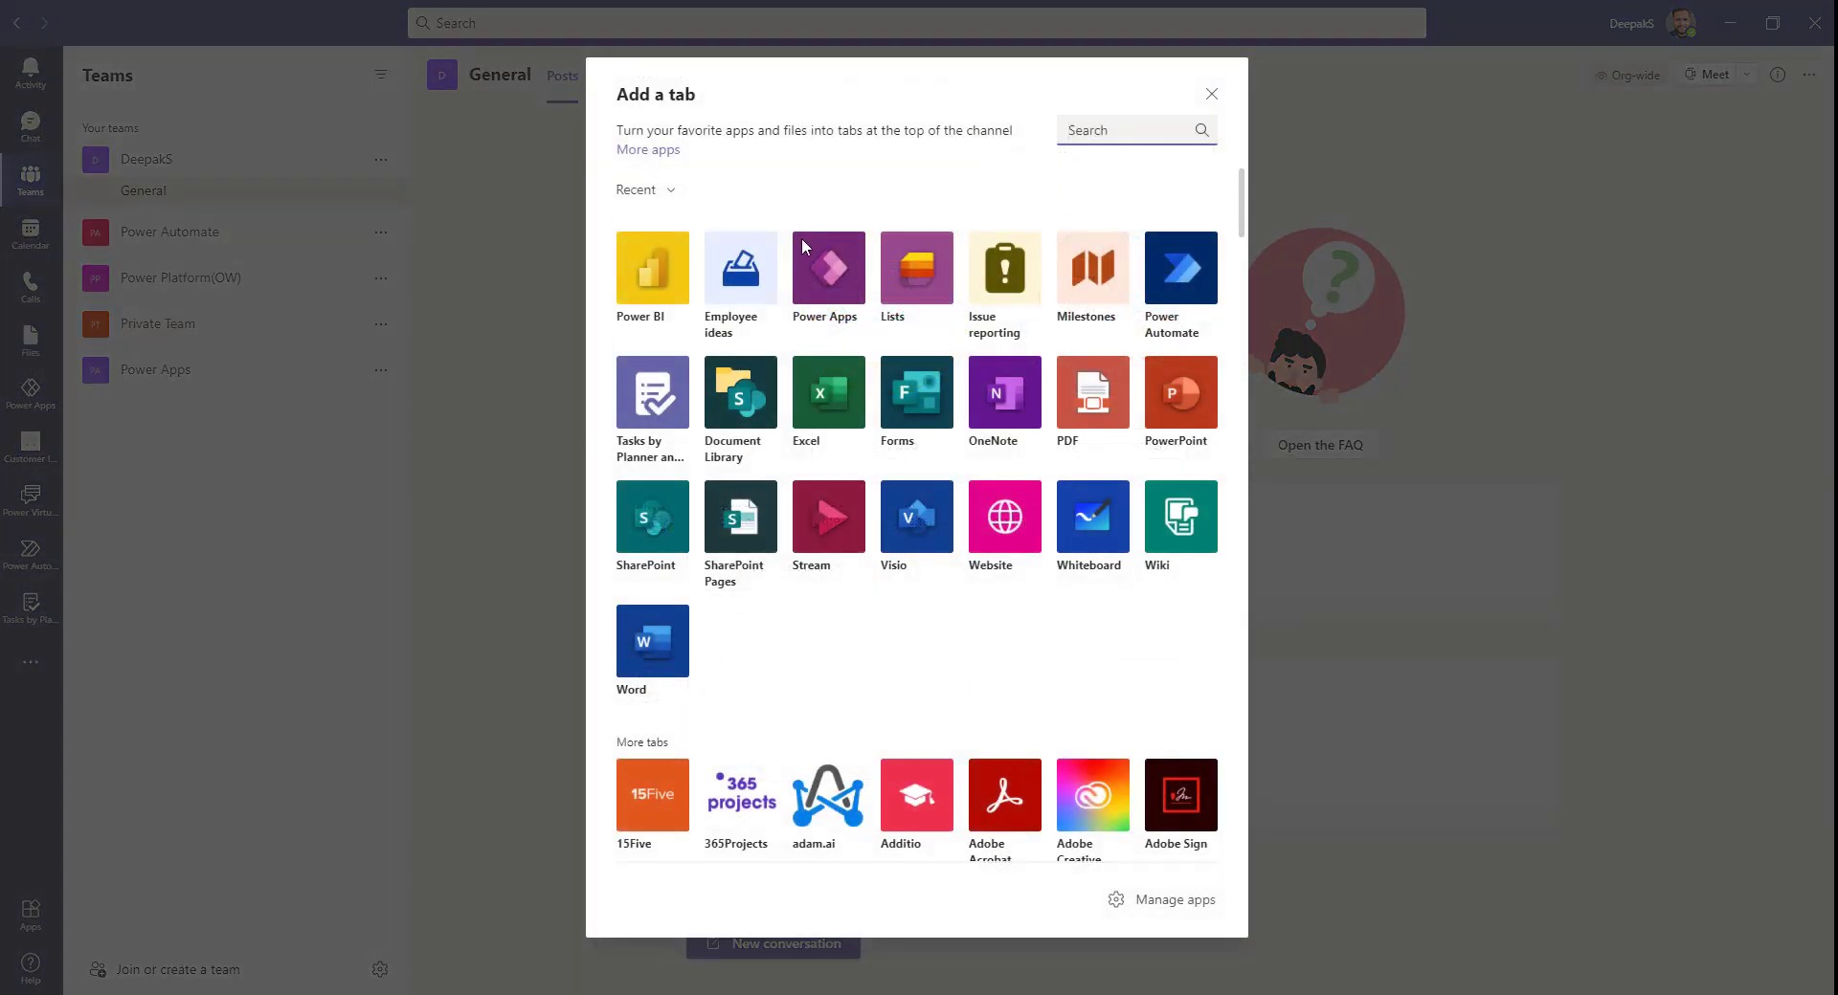
pyautogui.click(663, 282)
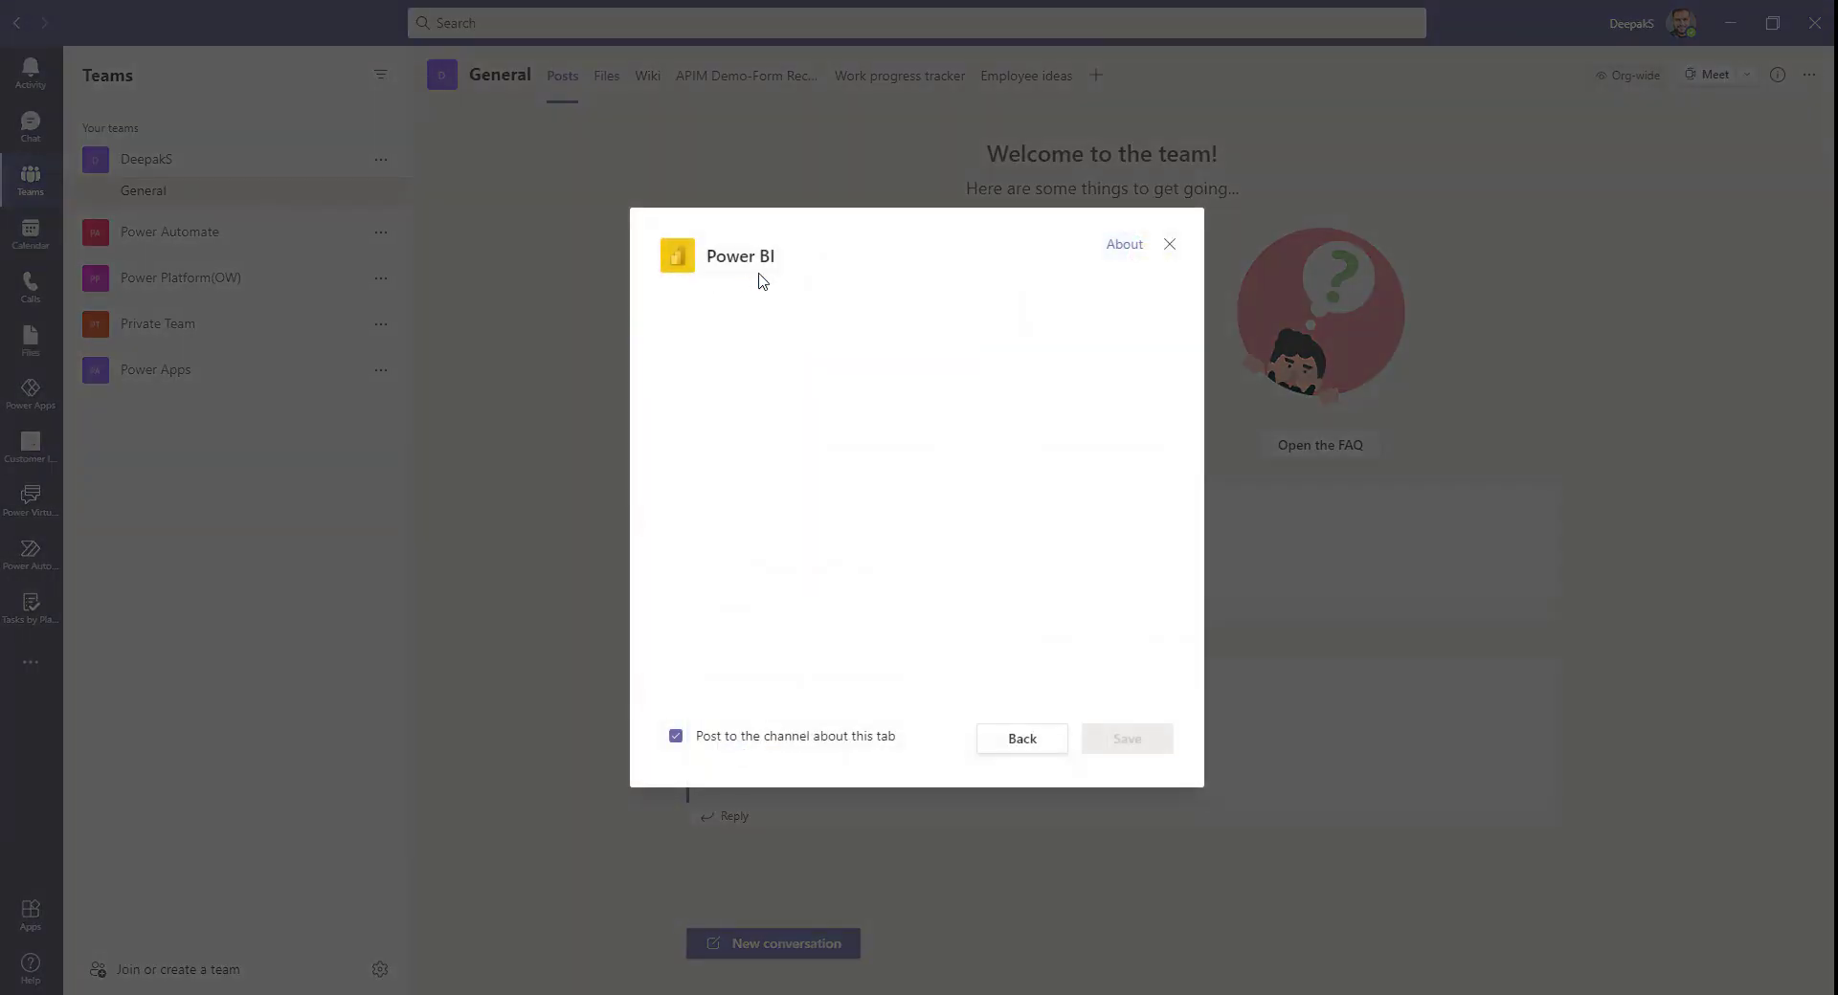
pyautogui.click(676, 737)
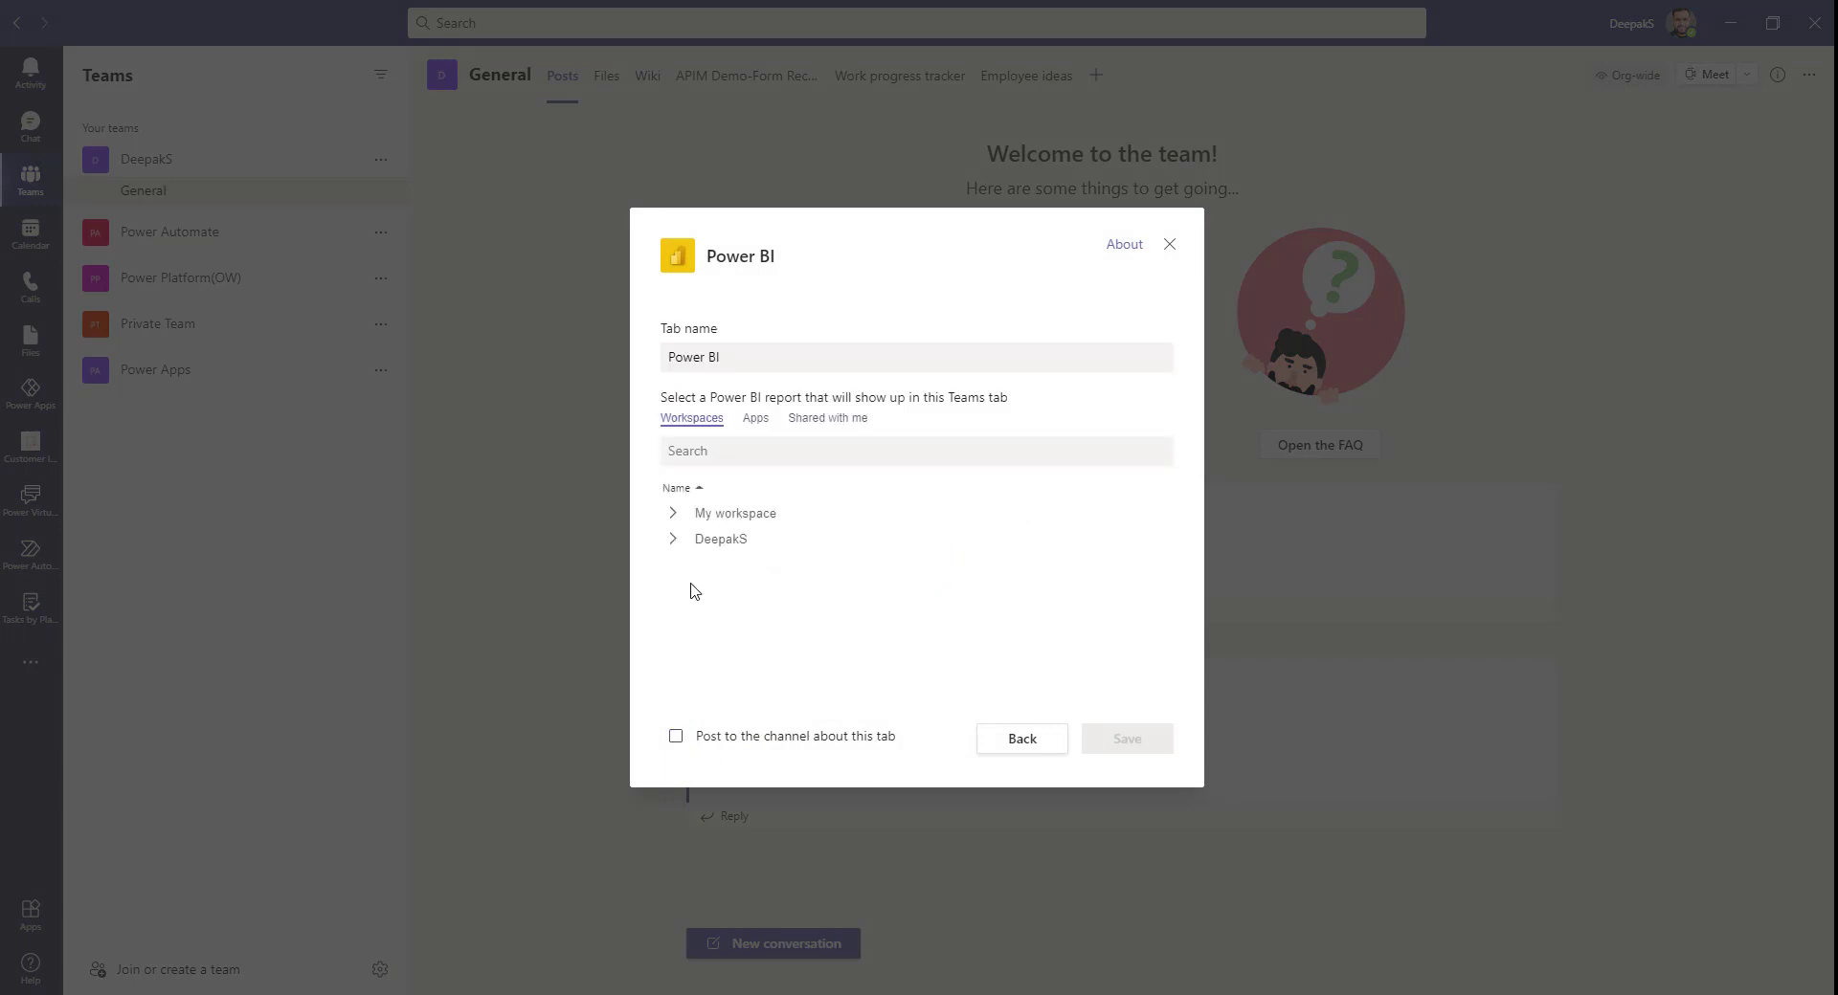
pyautogui.click(675, 519)
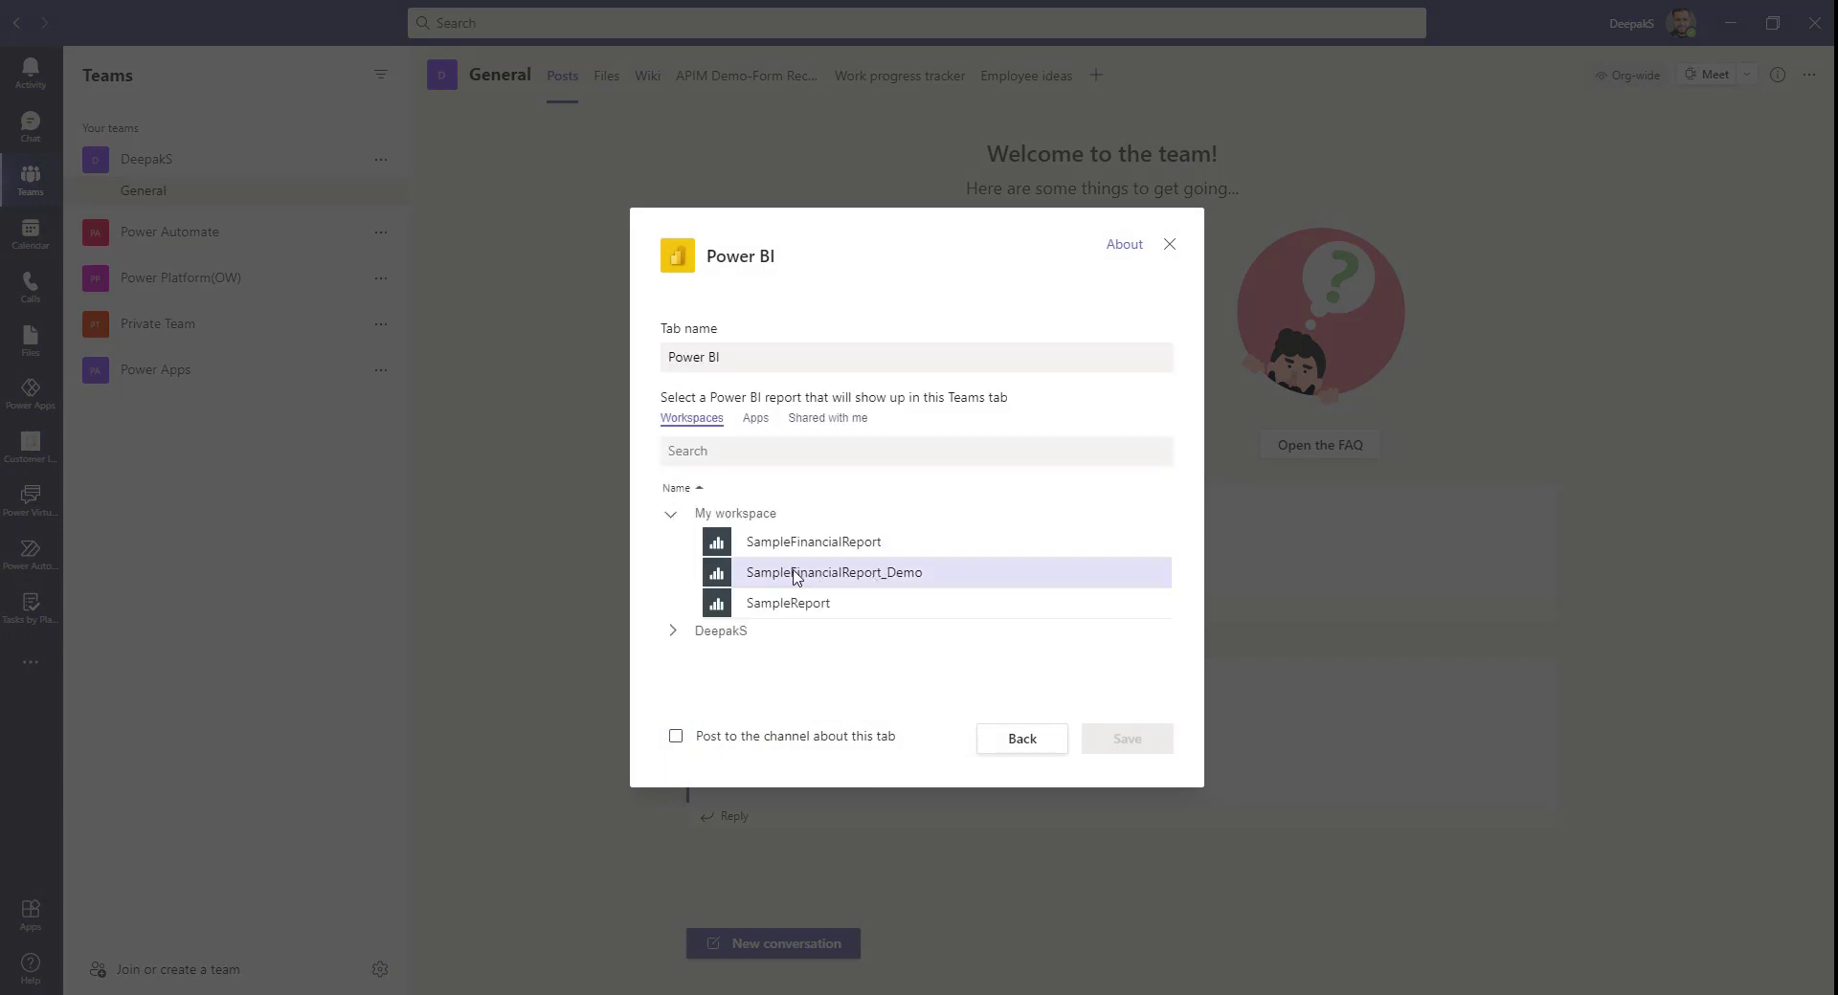
pyautogui.click(873, 574)
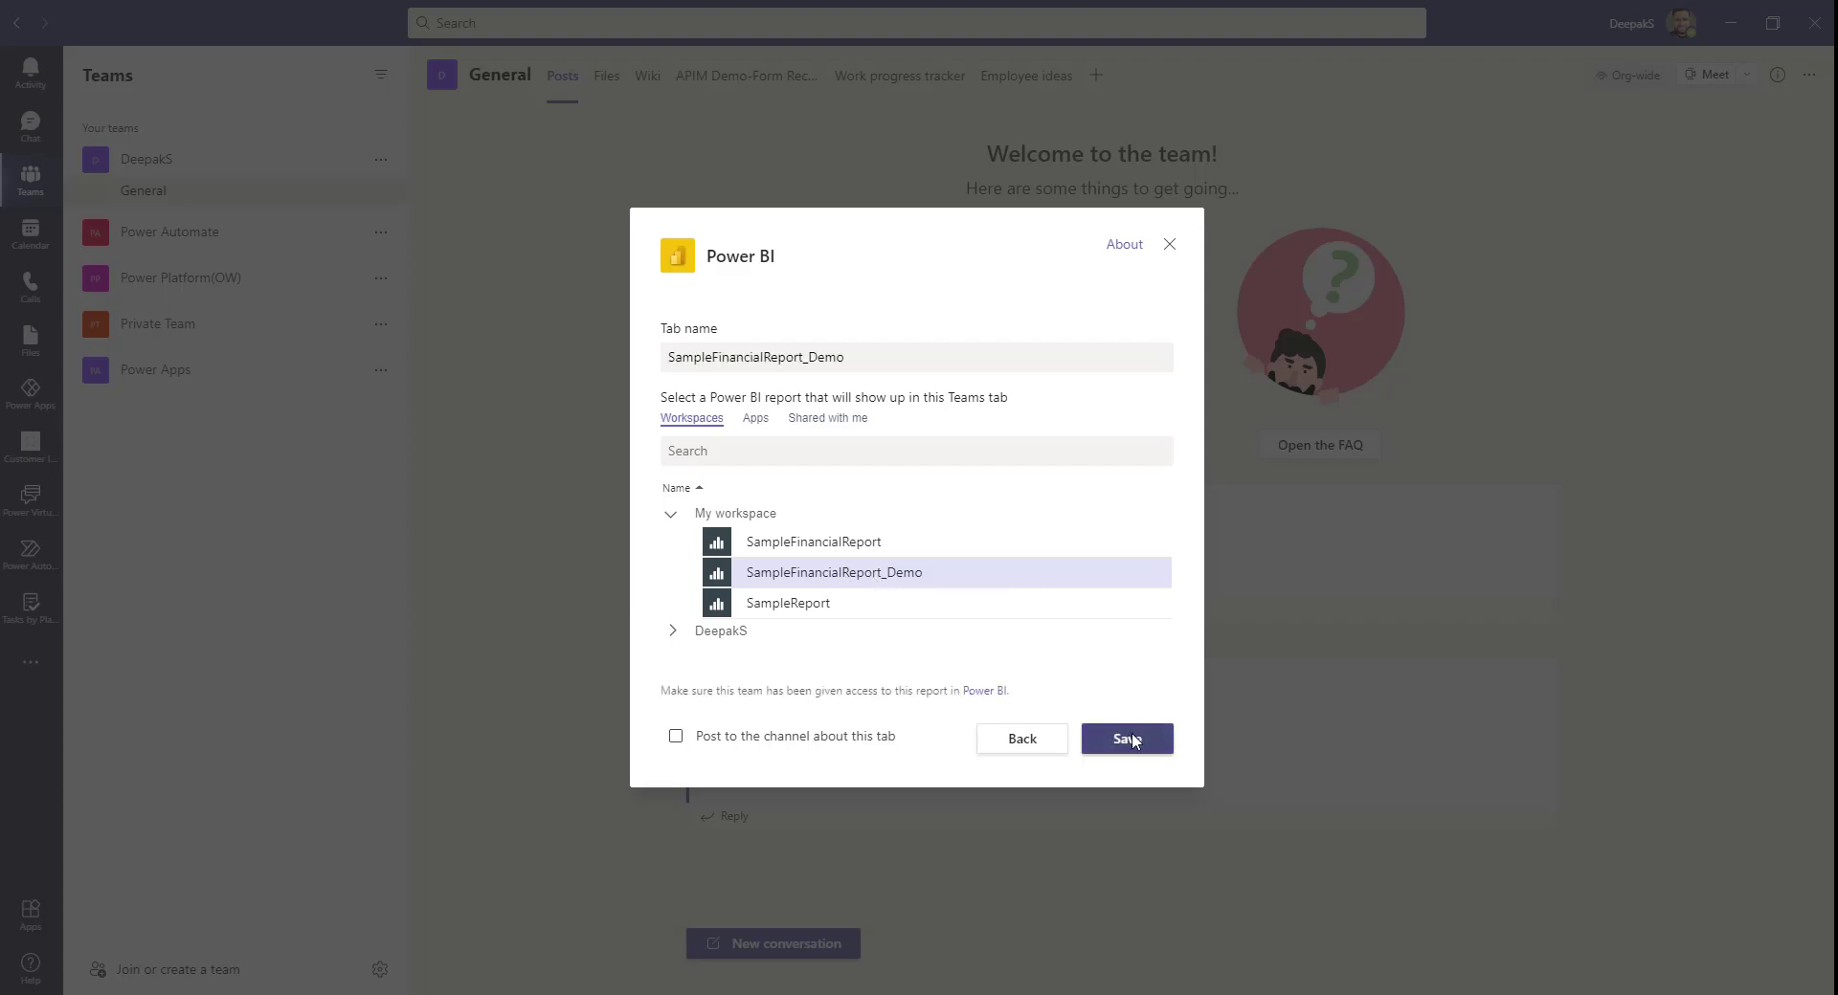
pyautogui.click(1130, 739)
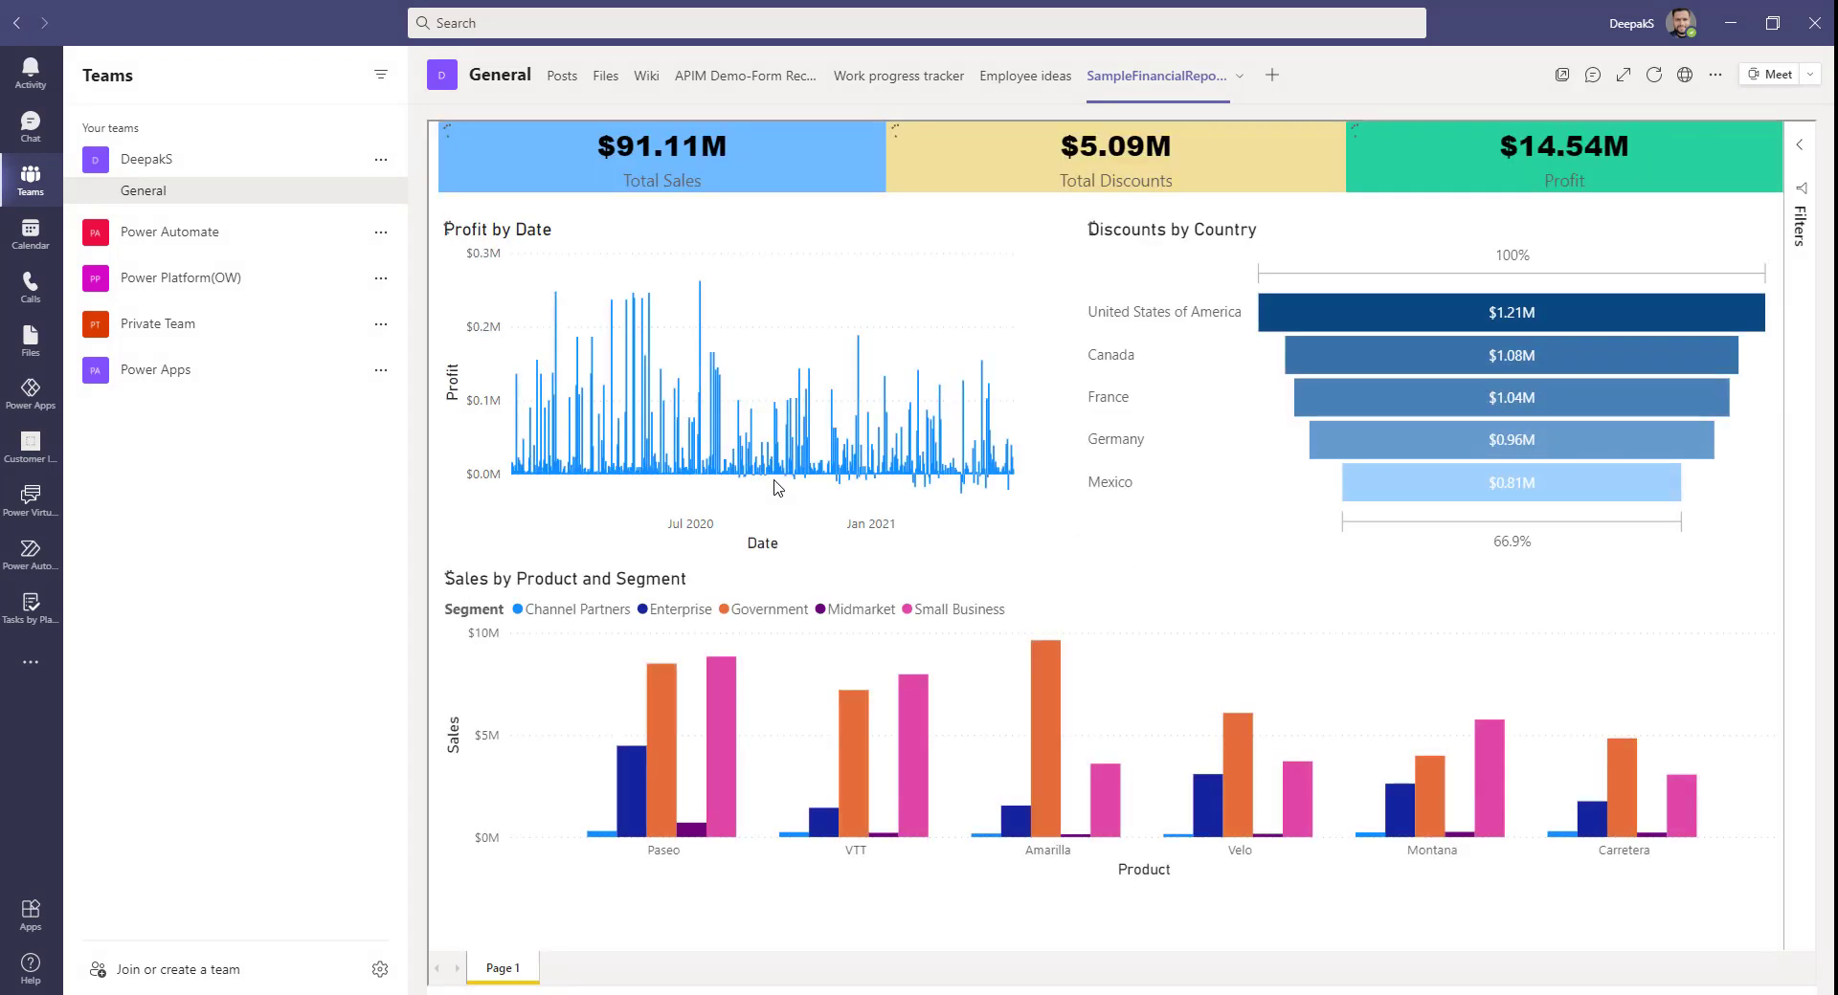
# Step: Cross-filter the embedded report by United States of America and by Canada in the Discounts by Country funnel, and clear the selection
pyautogui.click(1442, 313)
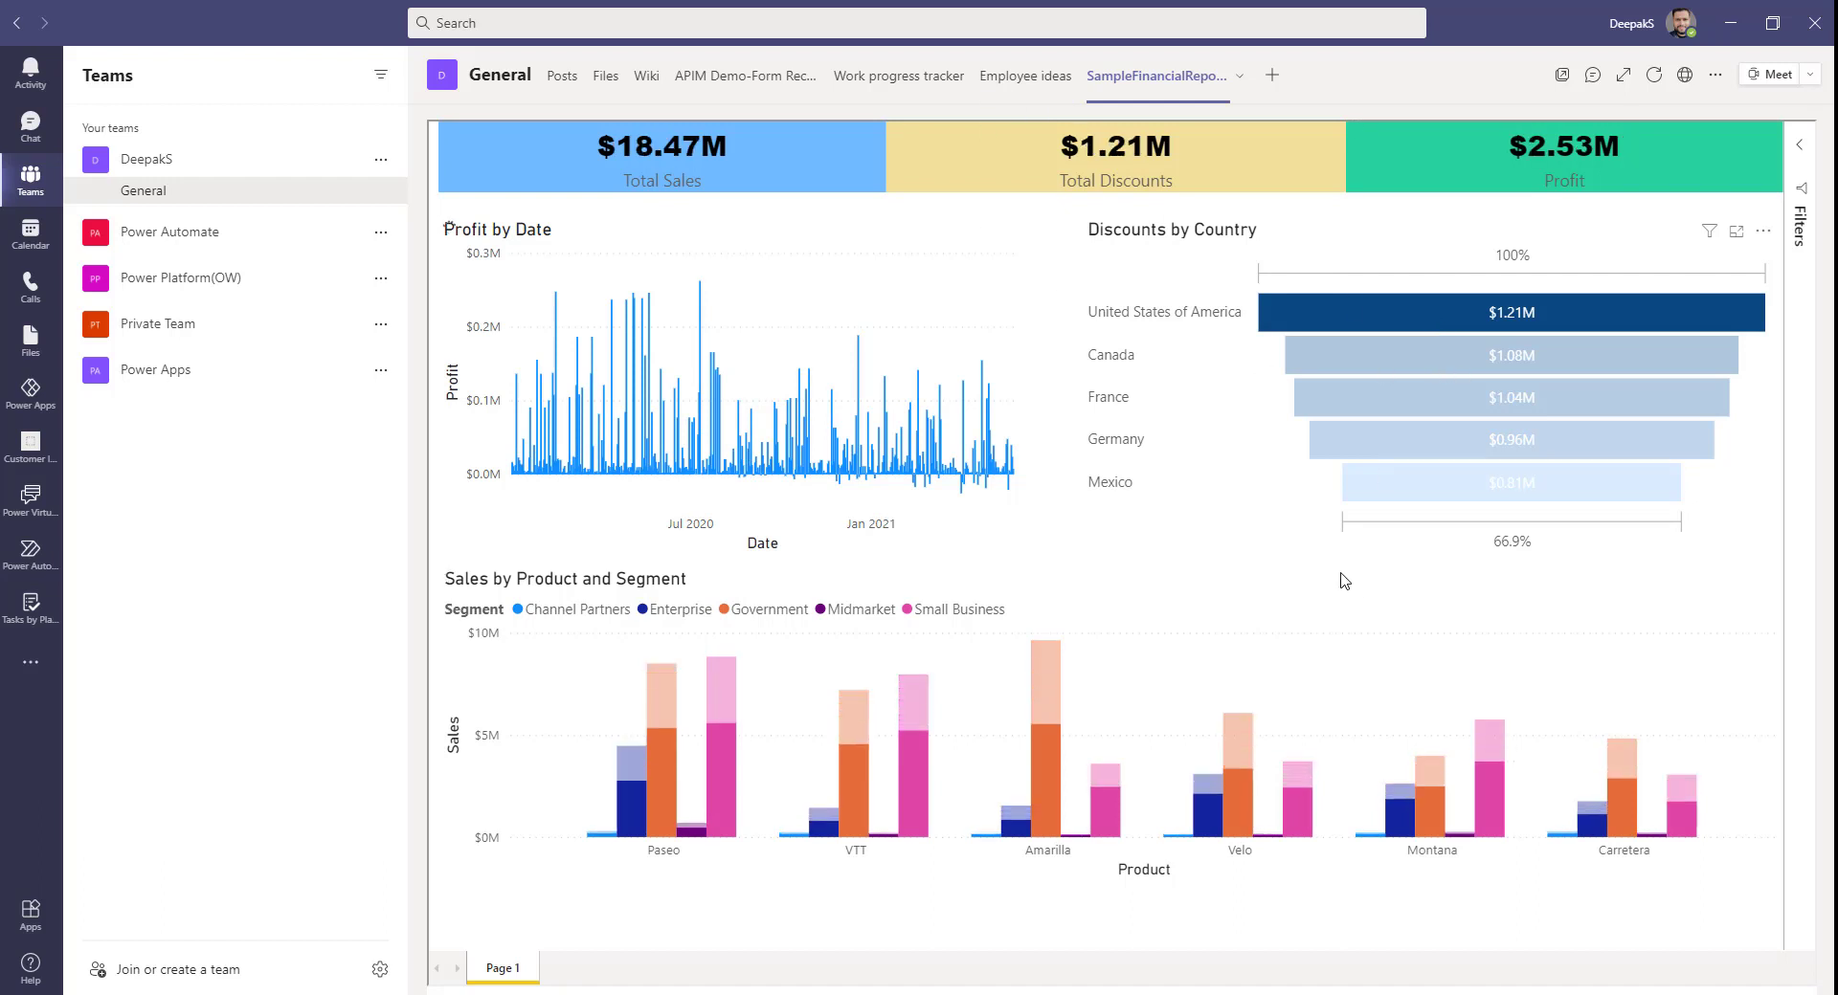
pyautogui.click(1368, 365)
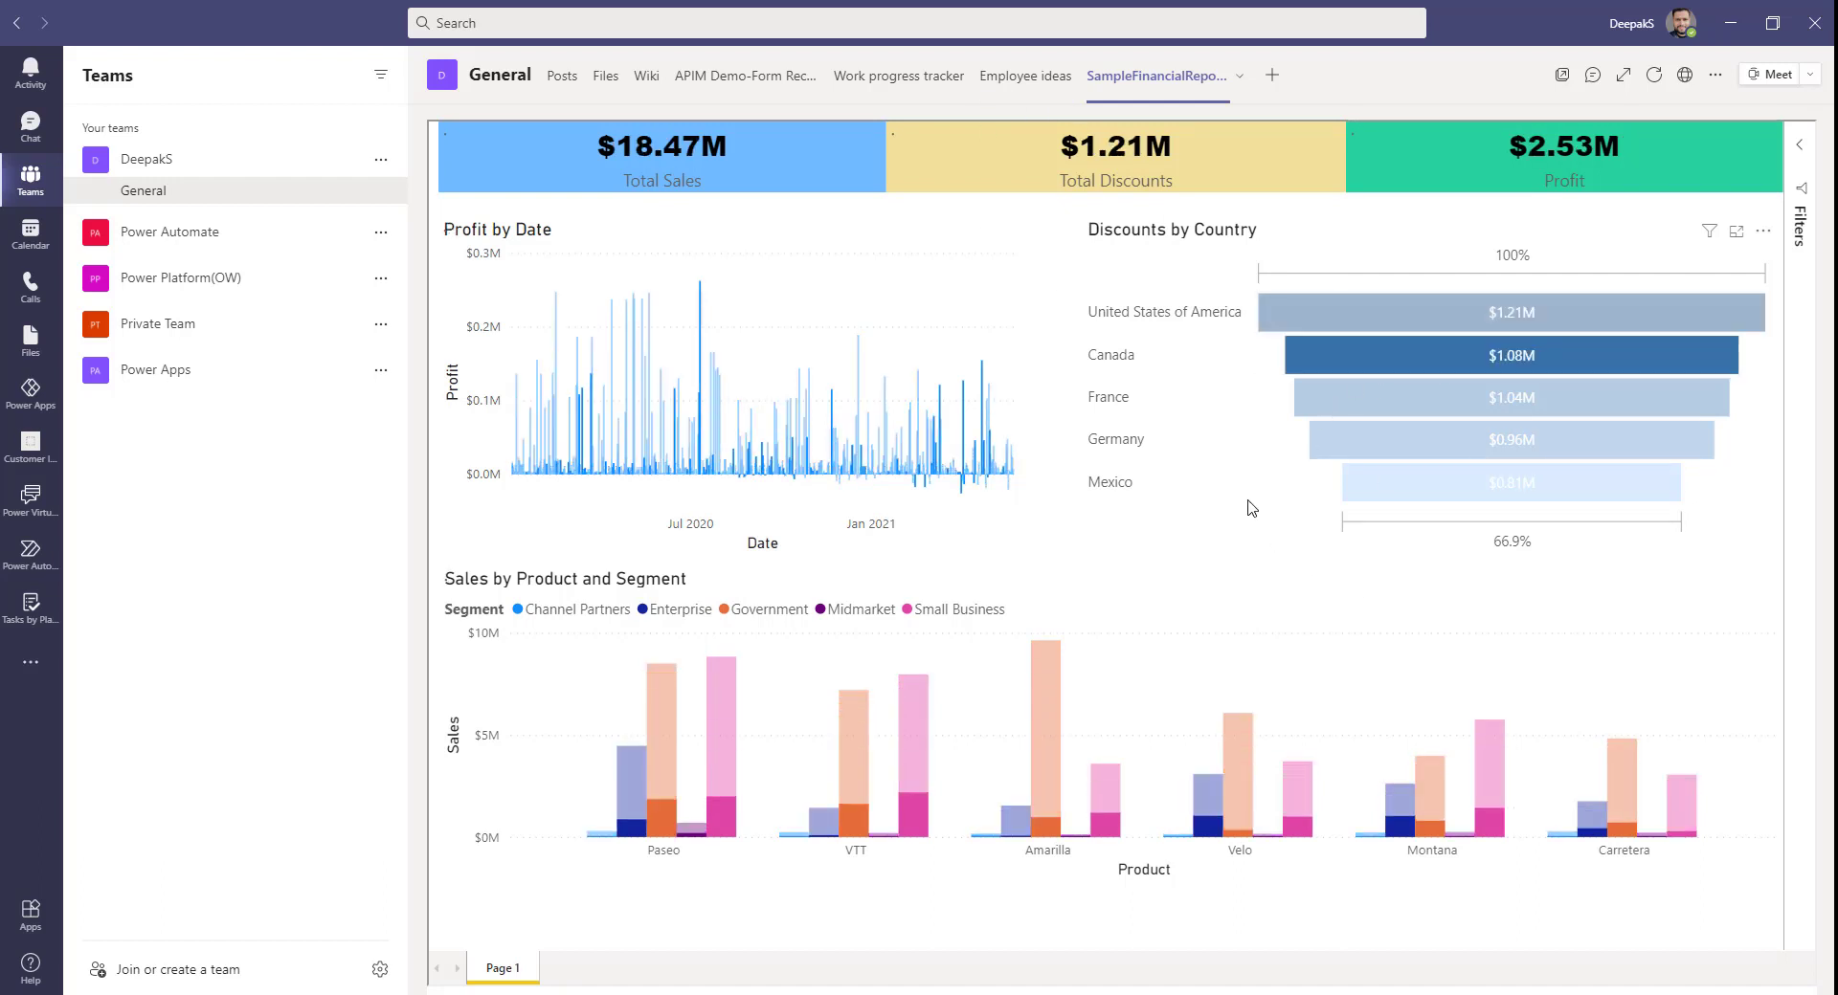
pyautogui.click(1195, 428)
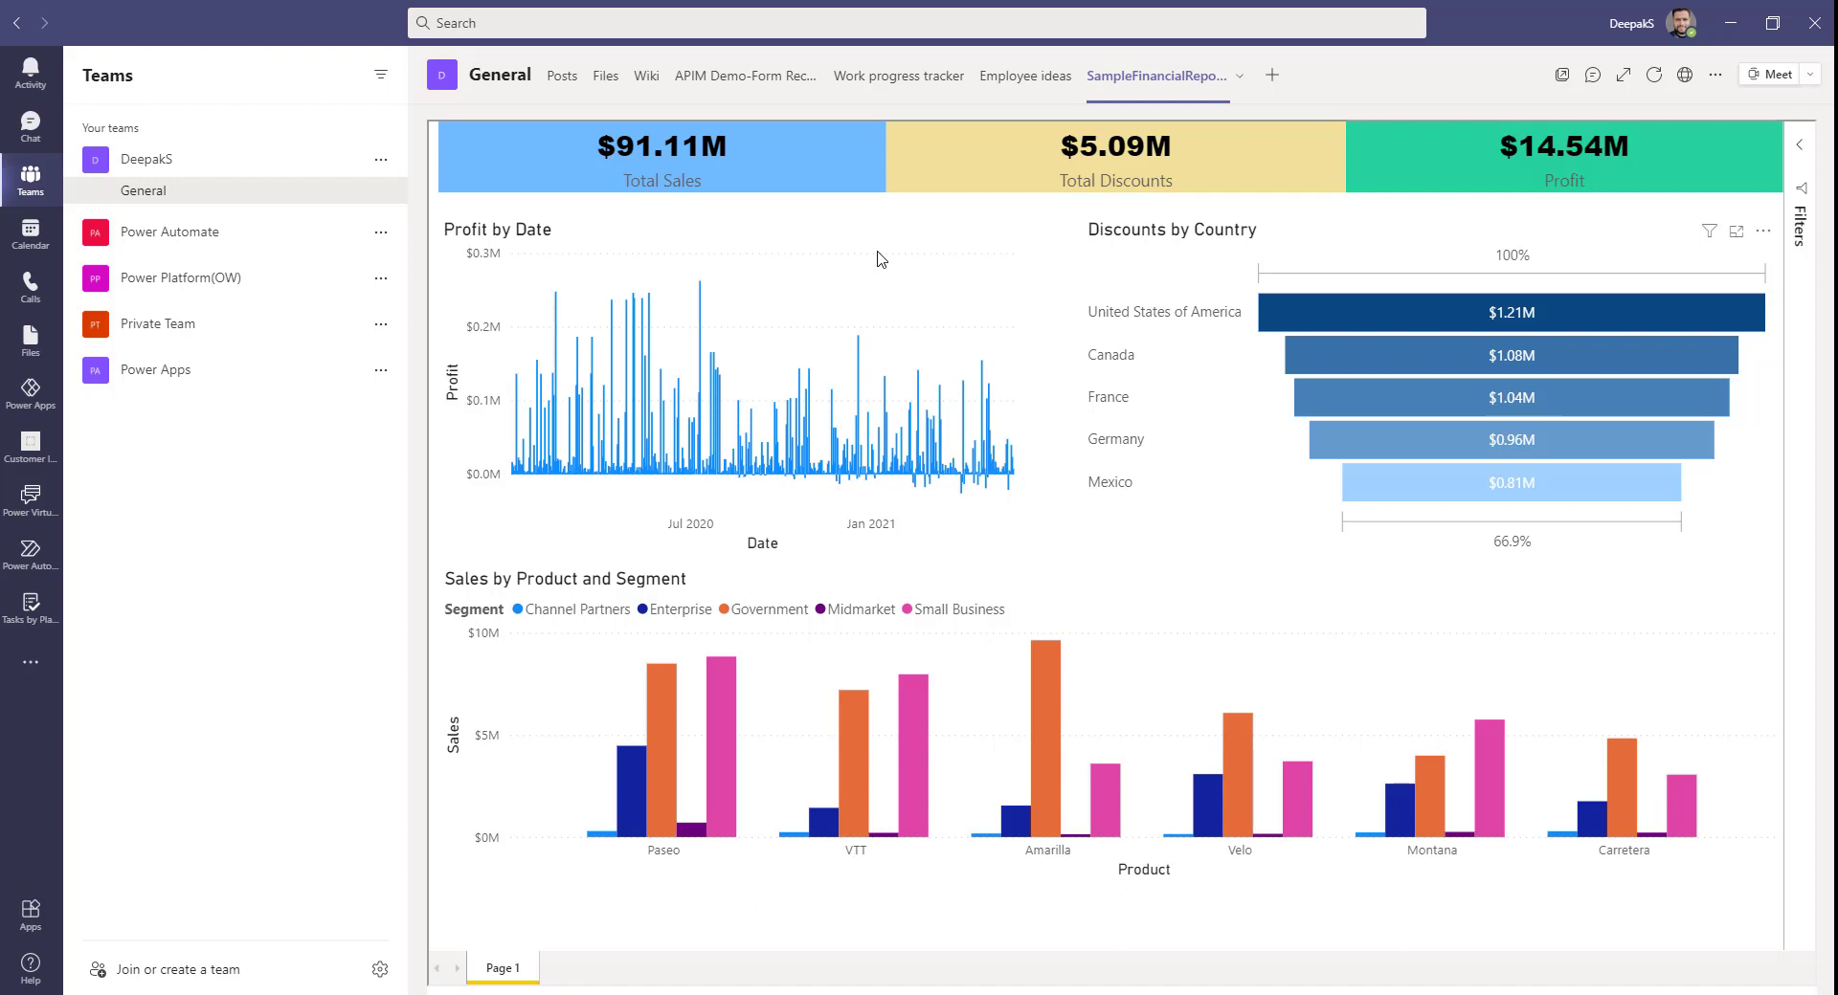
# Step: In Power Apps for Teams, list all of the team's built items and open the PowerBIAPP canvas app for editing
pyautogui.click(28, 394)
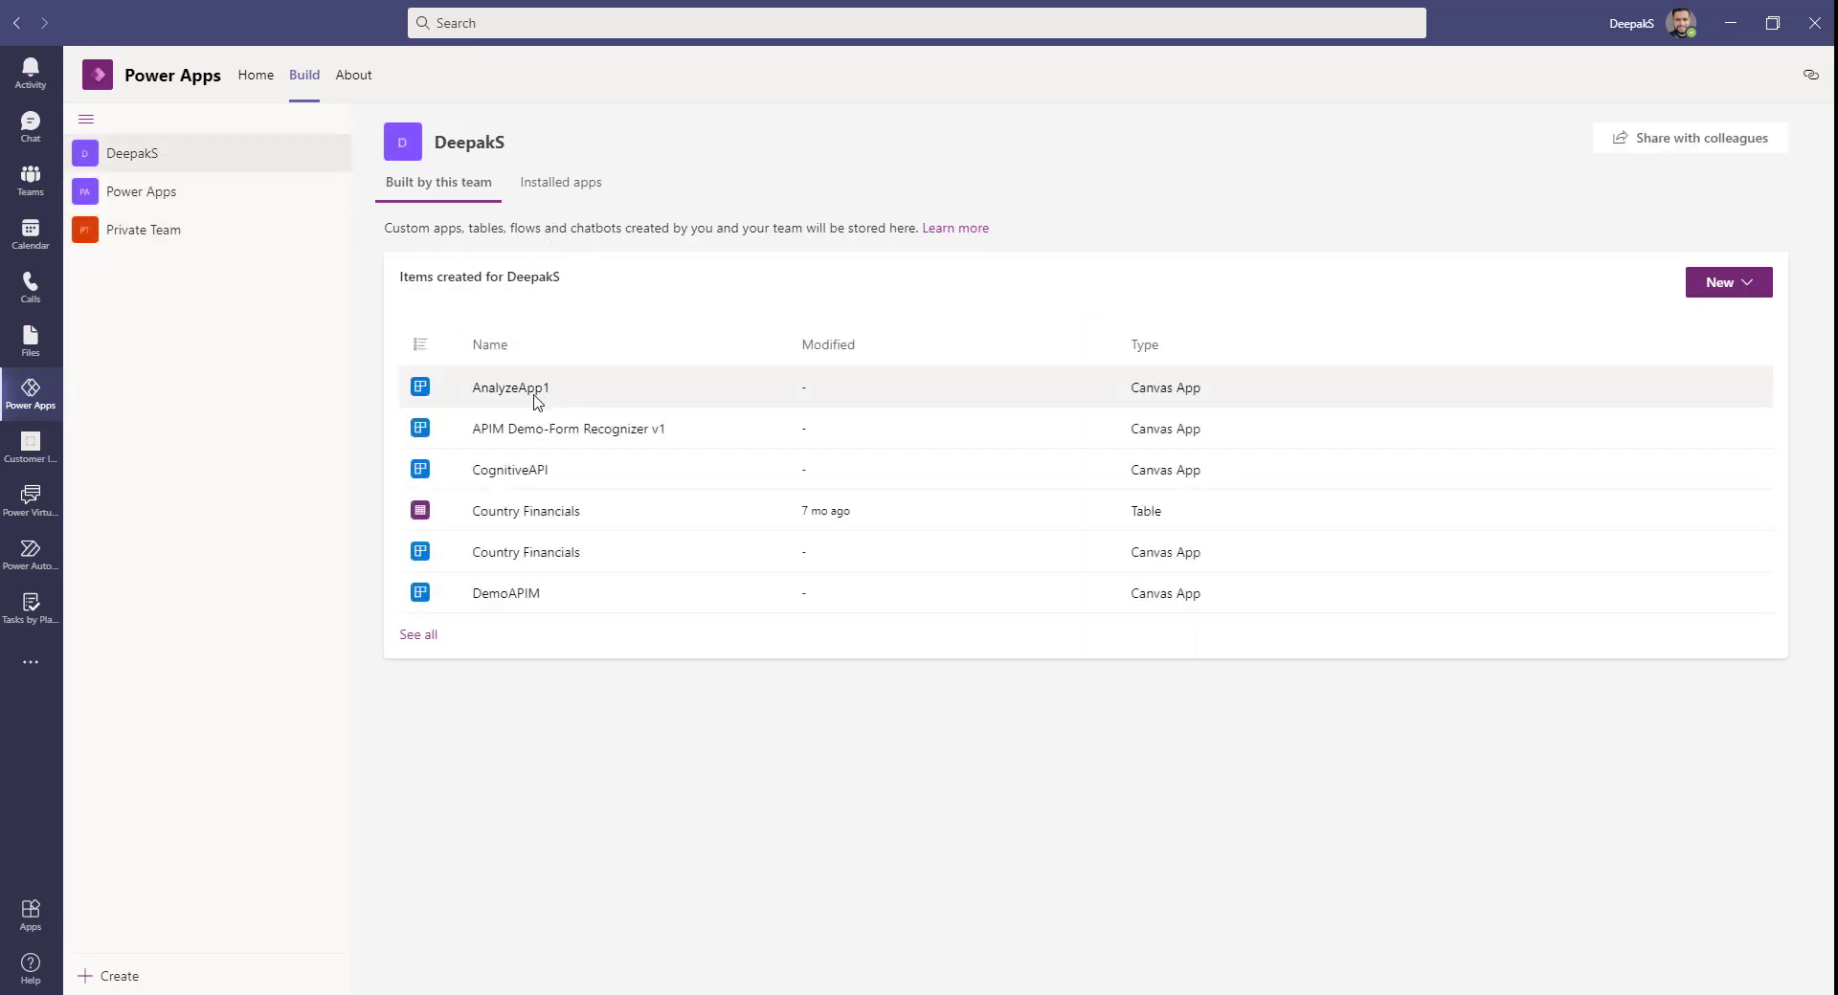
pyautogui.click(419, 635)
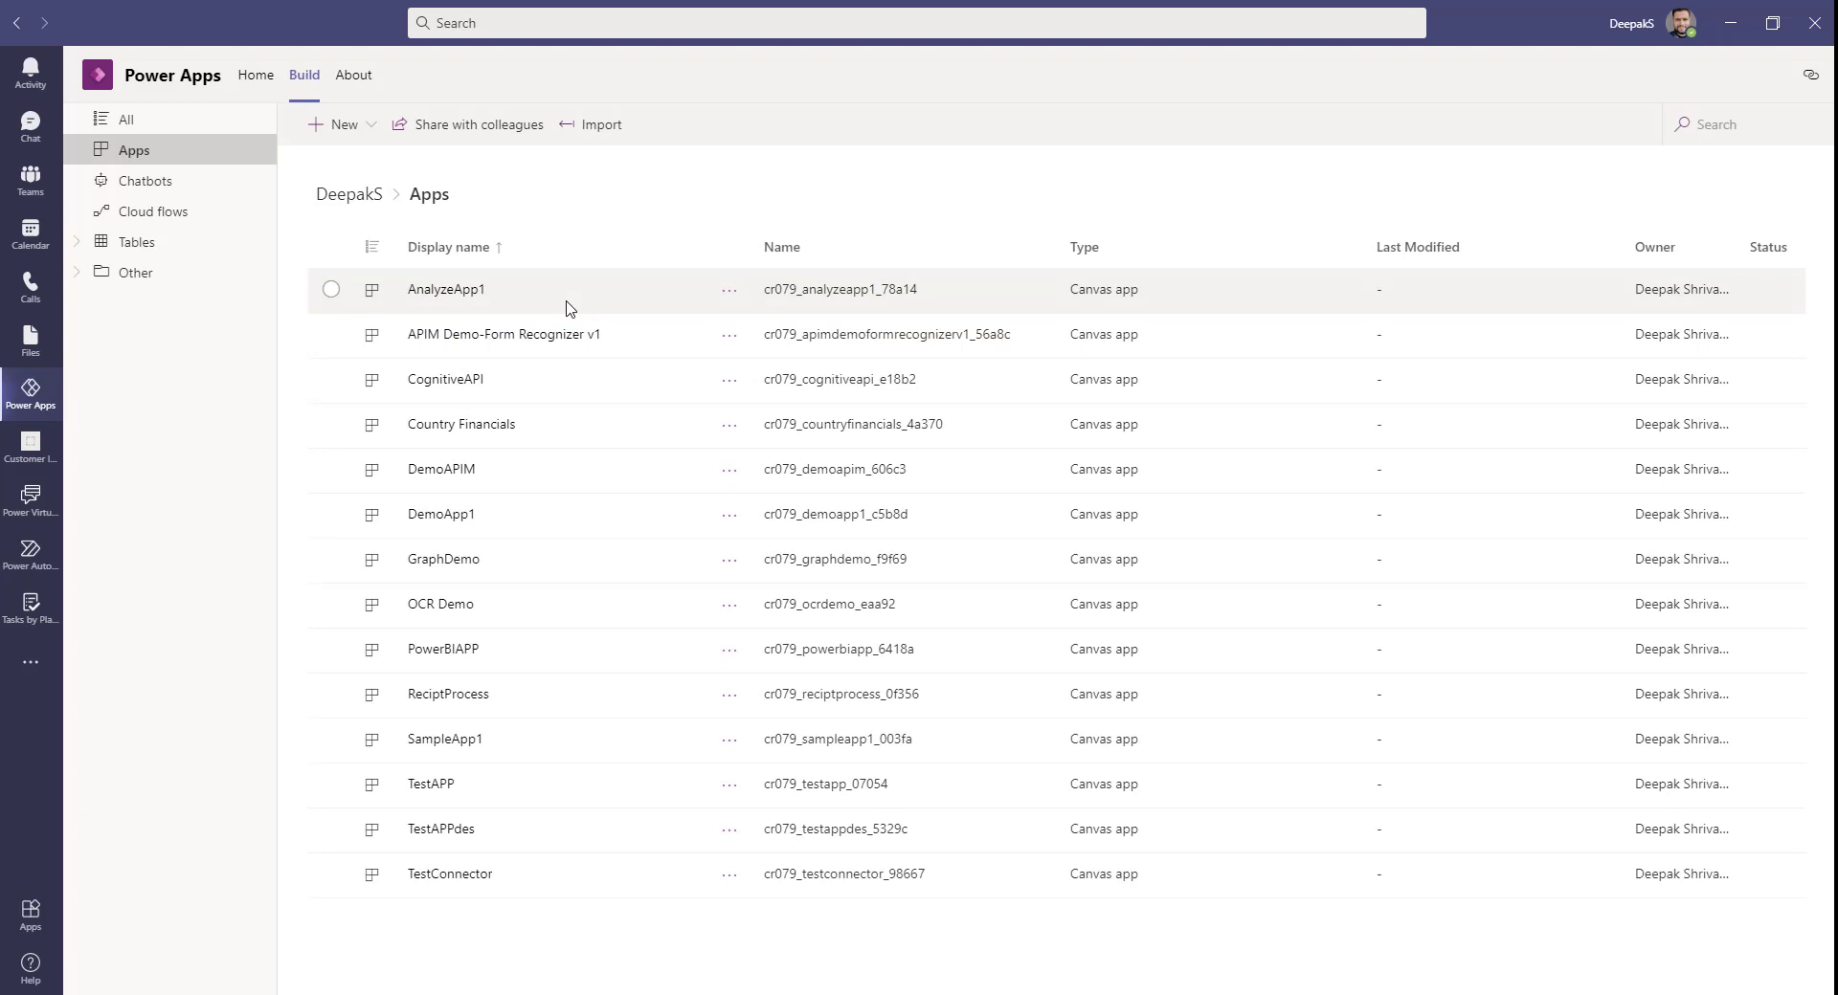
pyautogui.click(449, 651)
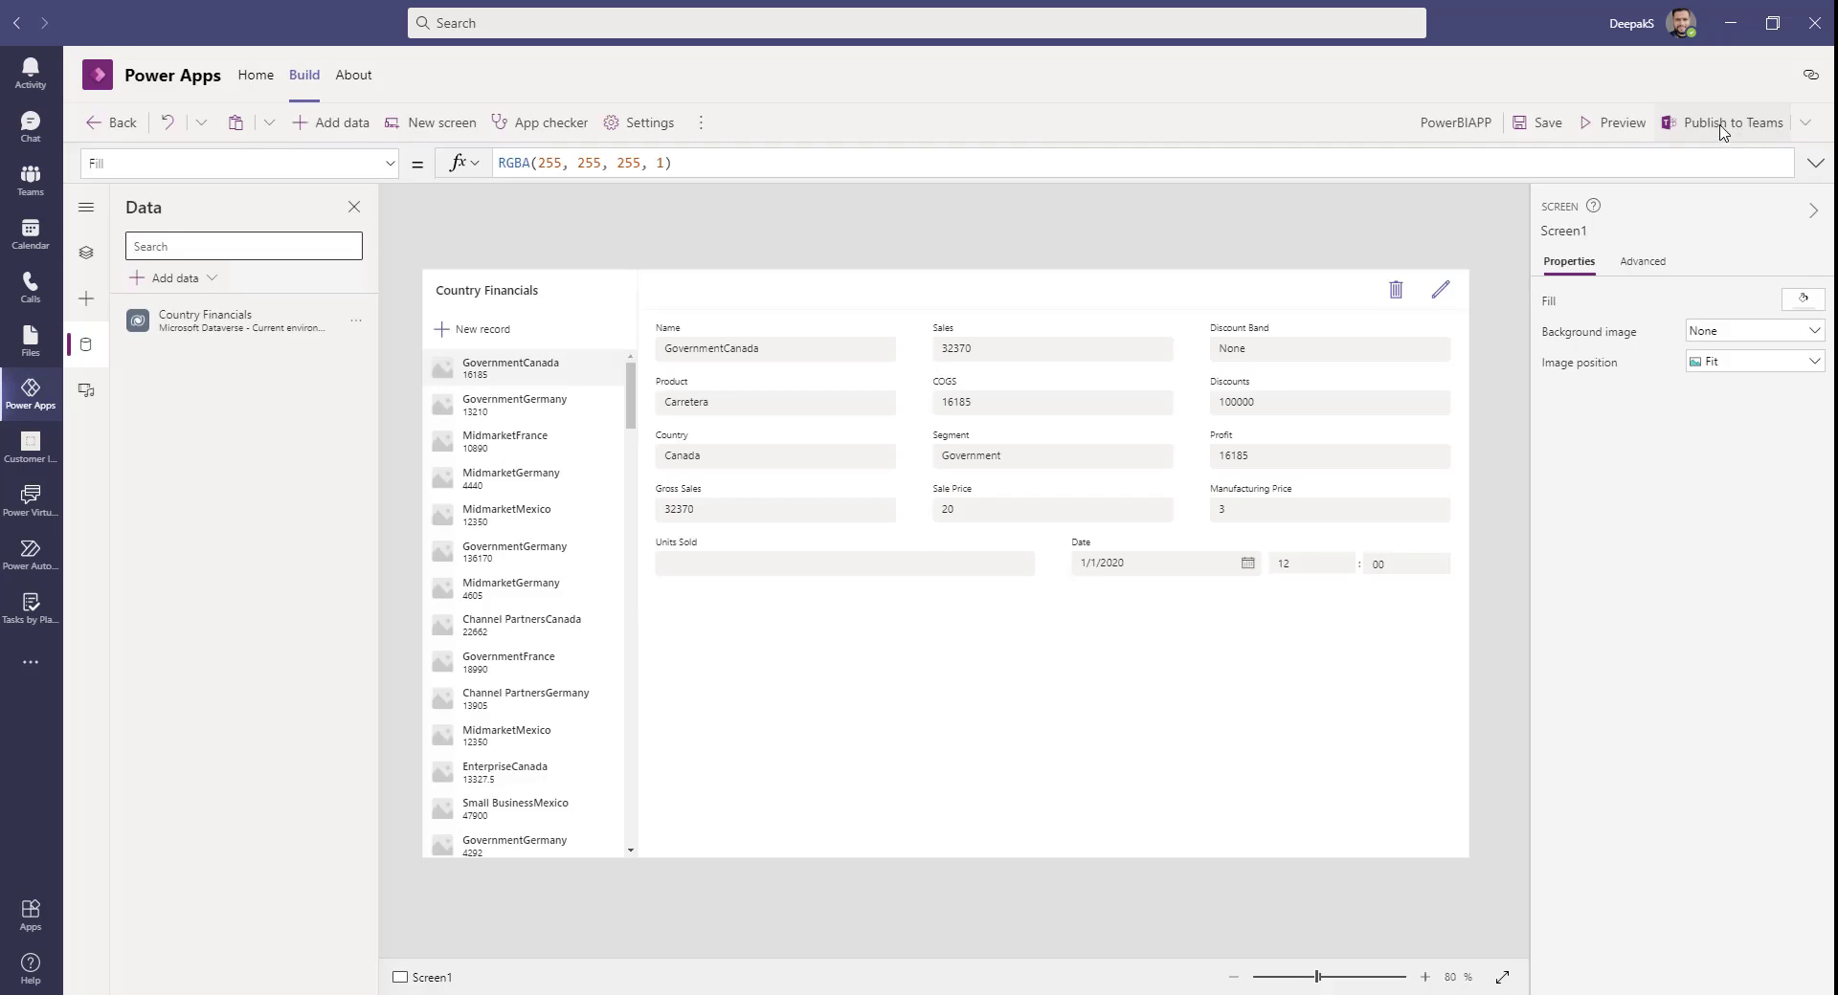
# Step: Publish the app to the General channel with its PowerBIAPP tab, and open that tab in Teams
pyautogui.click(1723, 122)
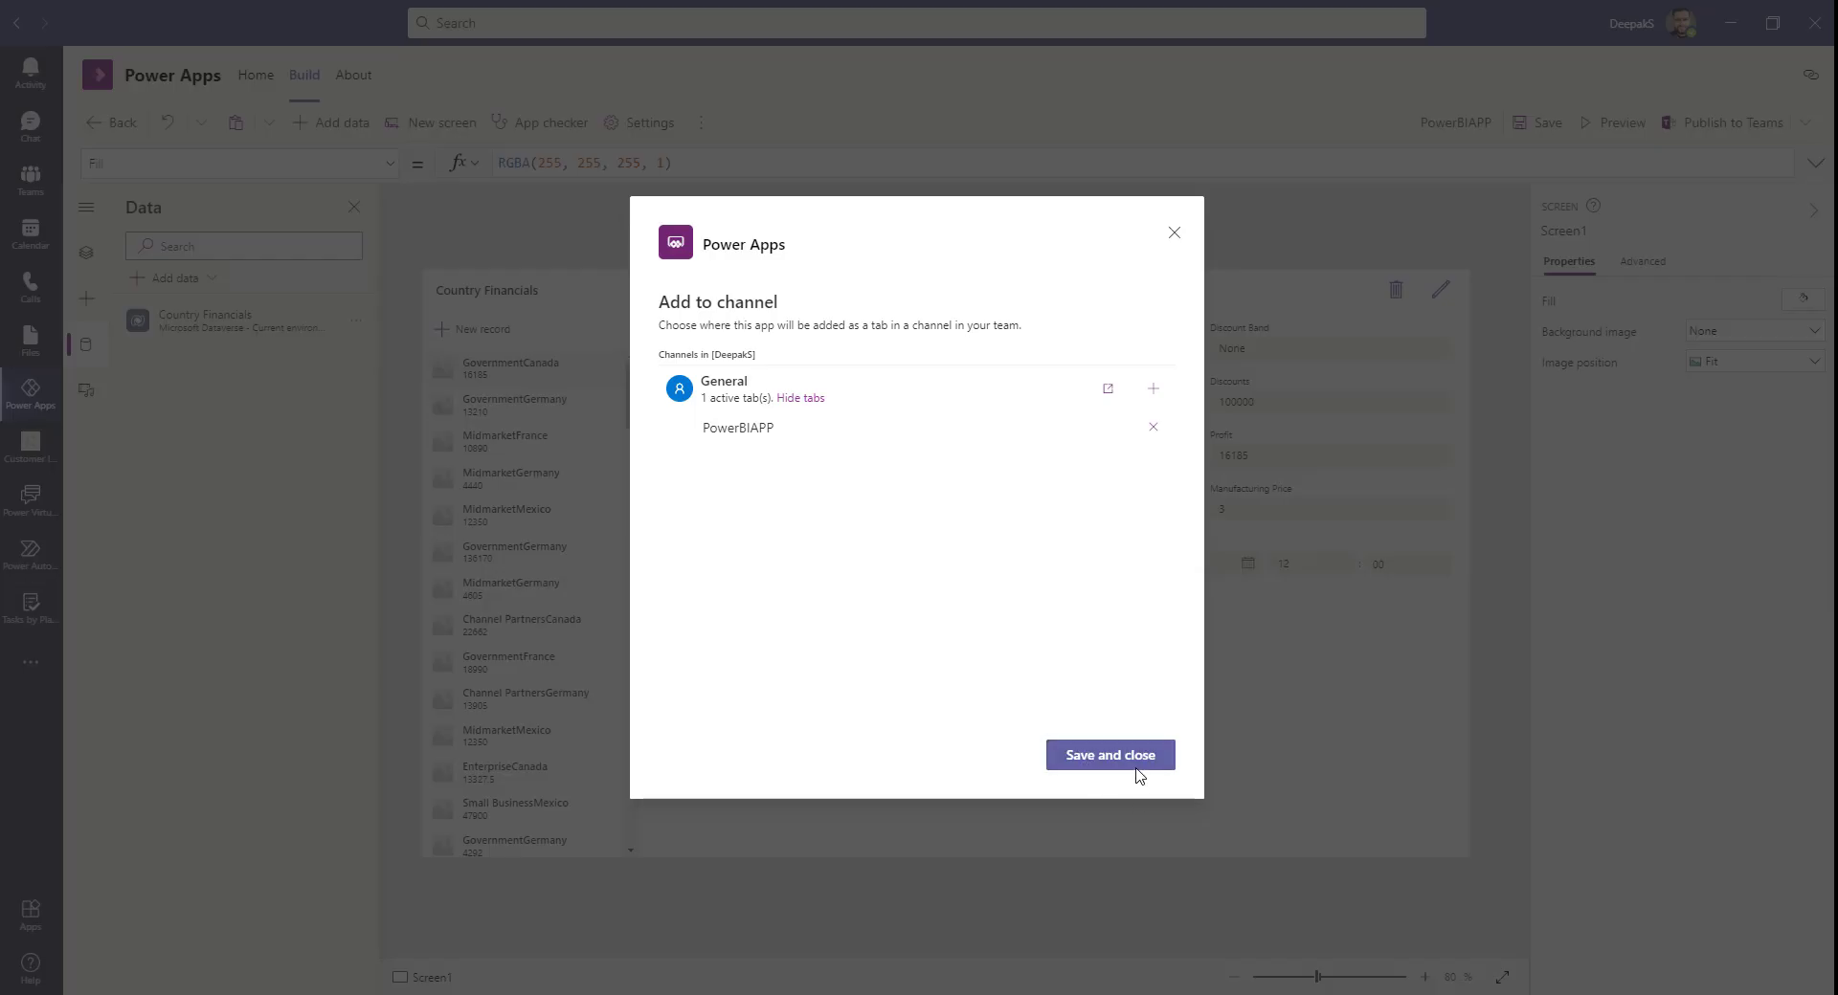
pyautogui.click(1125, 759)
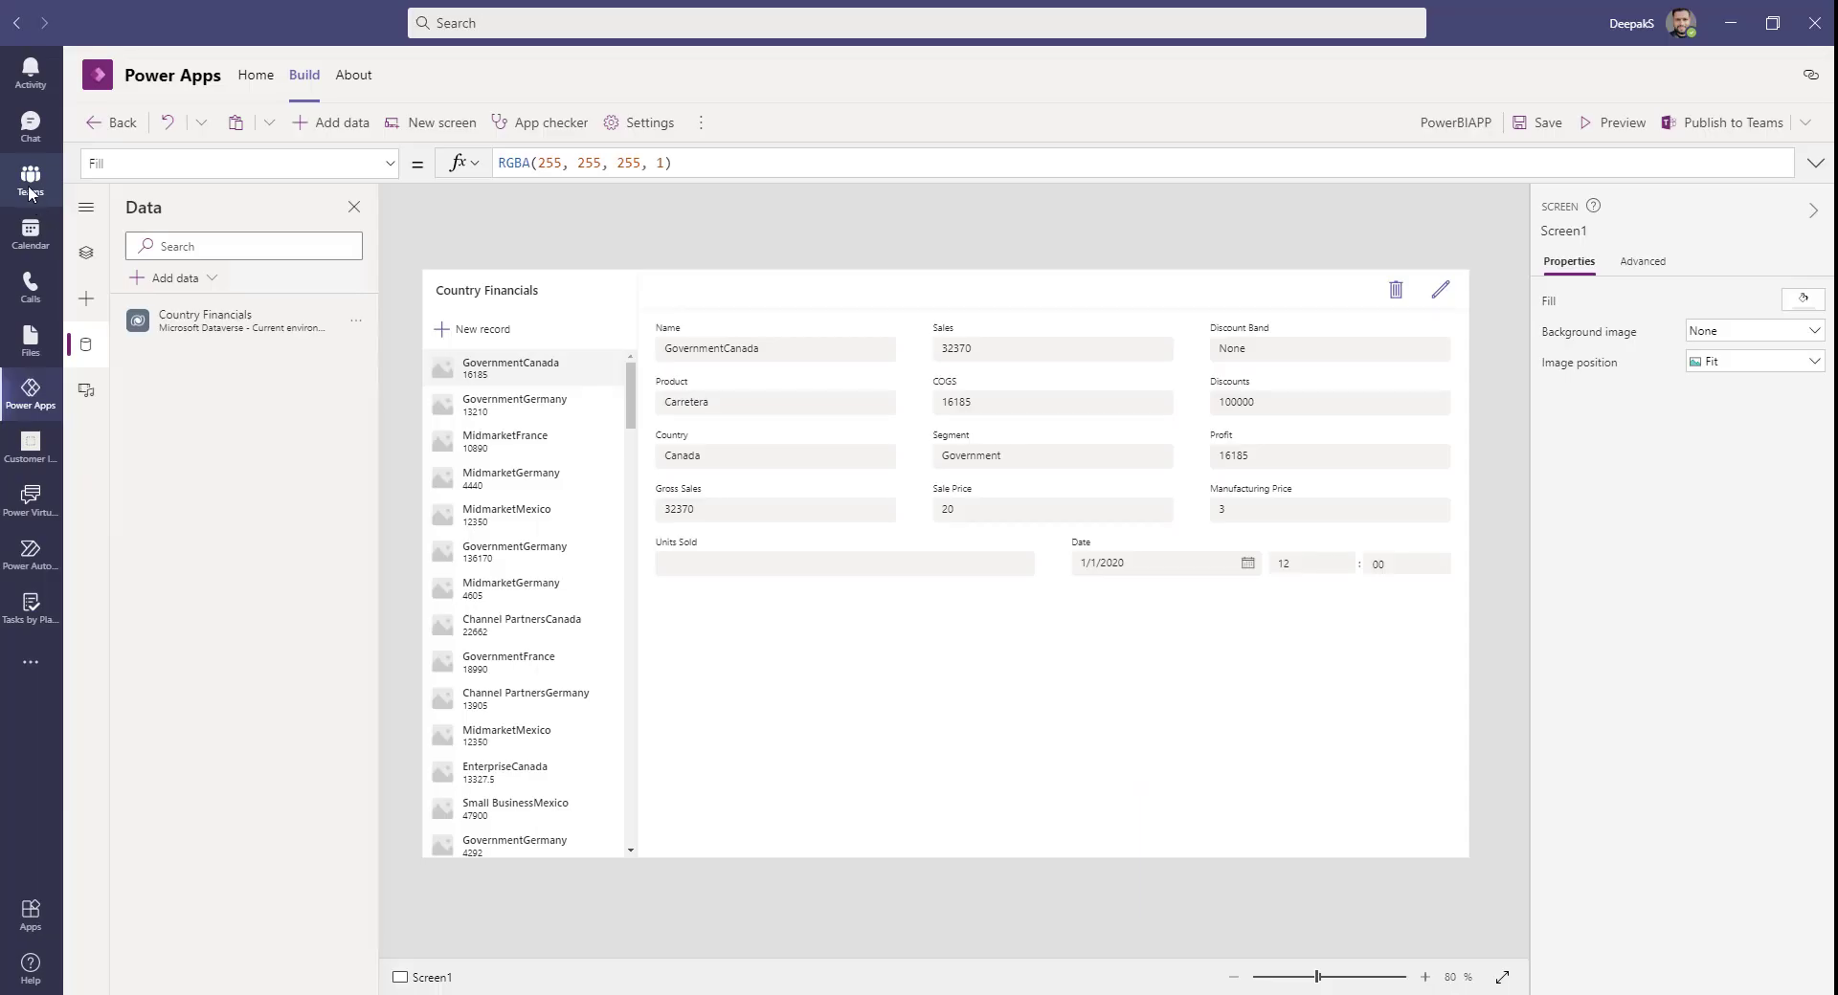
pyautogui.click(29, 191)
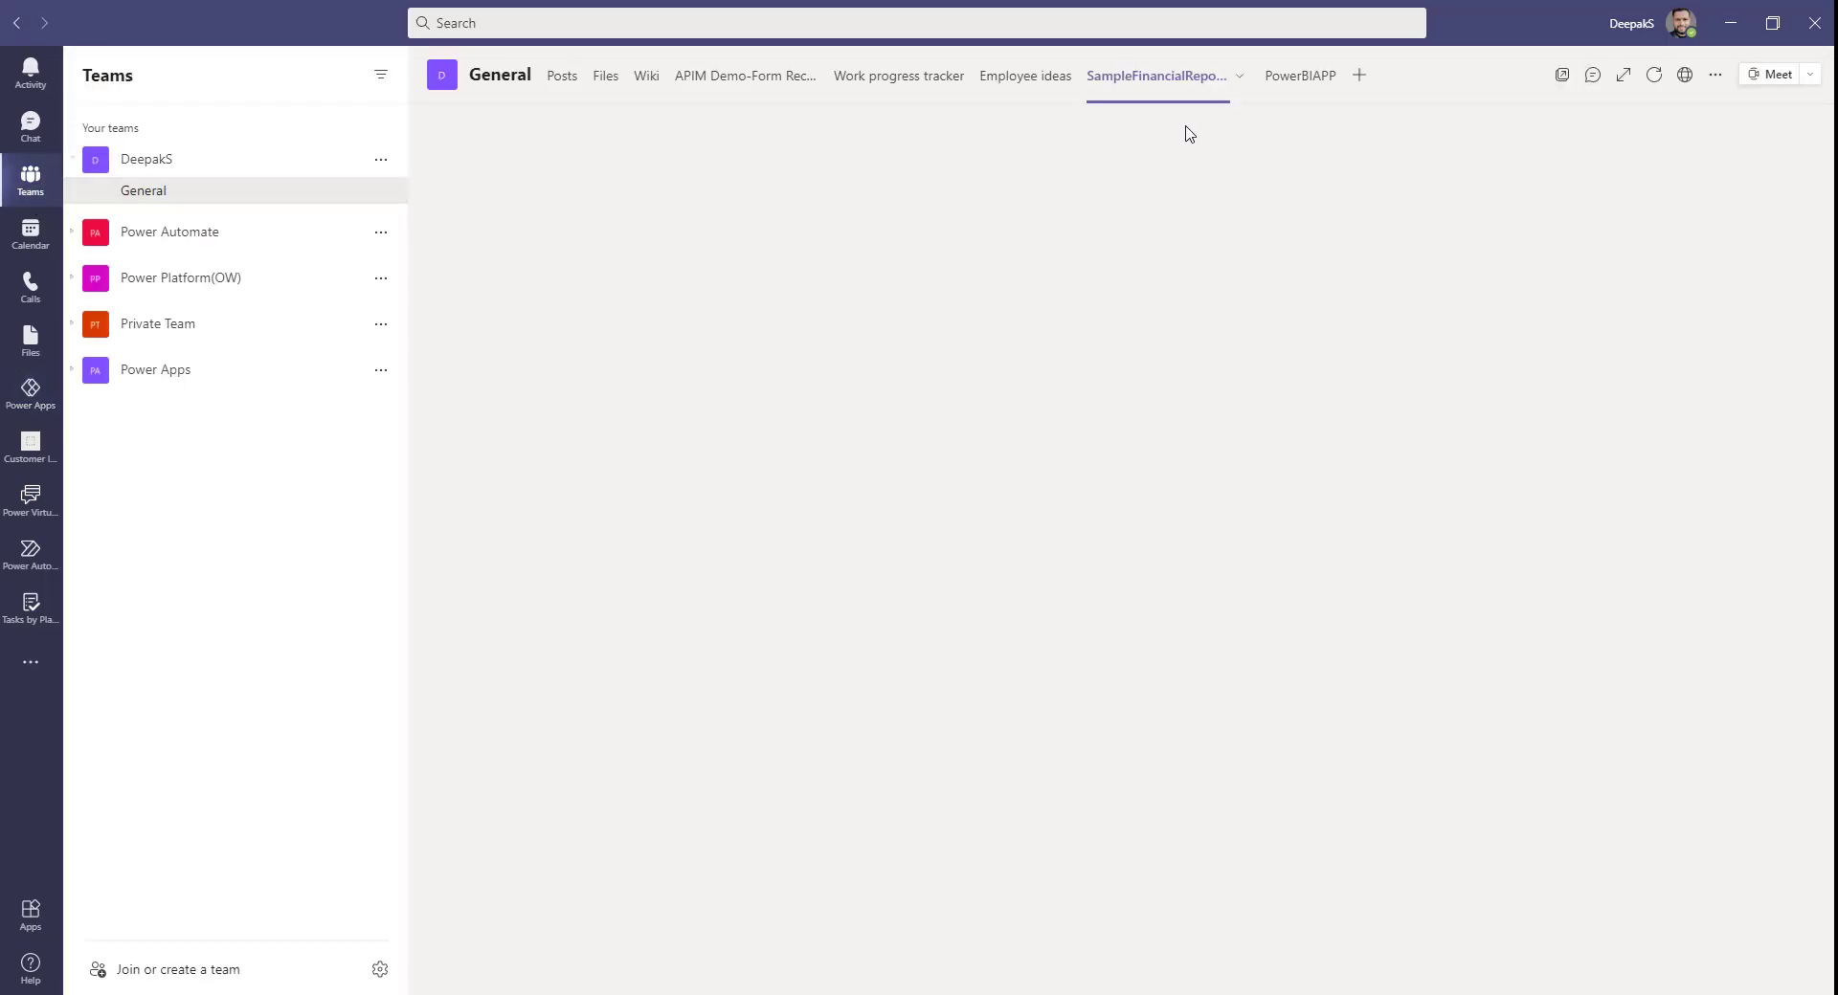
pyautogui.click(1300, 76)
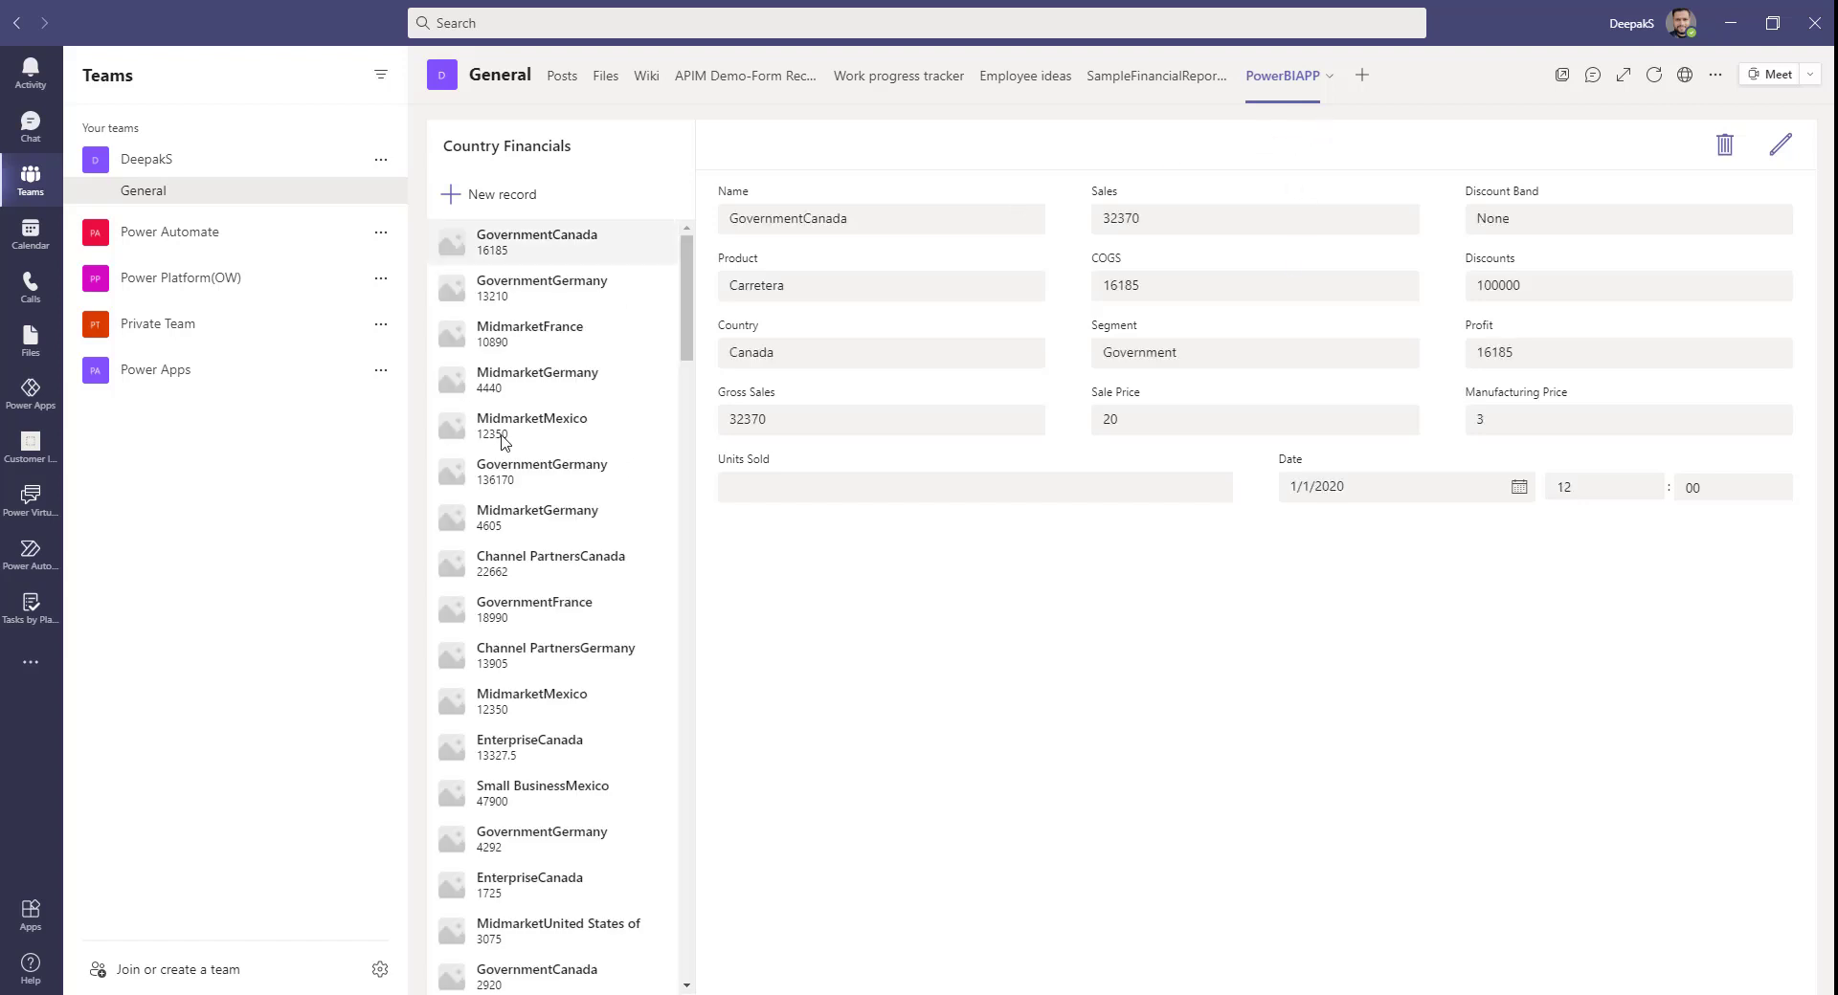
# Step: Look through the app's Country Financials records, and inspect Germany in the Discounts by Country funnel of the SampleFinancialReport tab
pyautogui.scroll(-5, 509, 440)
pyautogui.scroll(5, 509, 440)
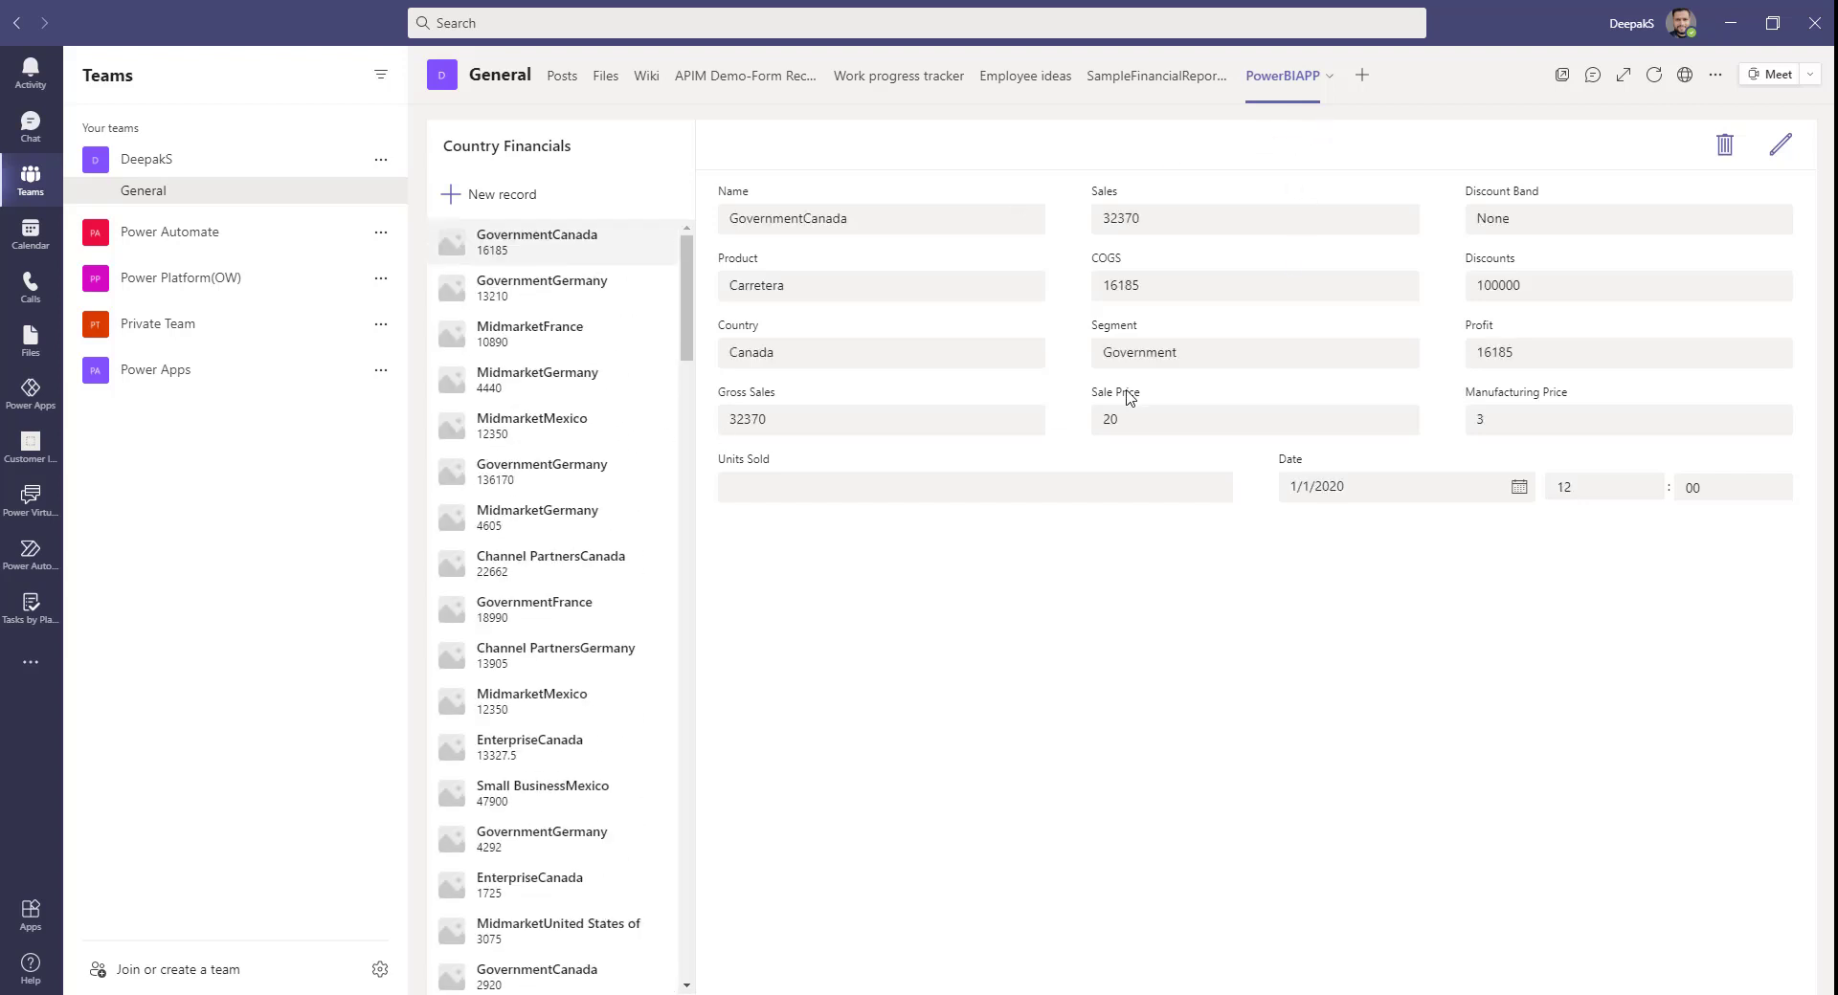
pyautogui.click(1137, 76)
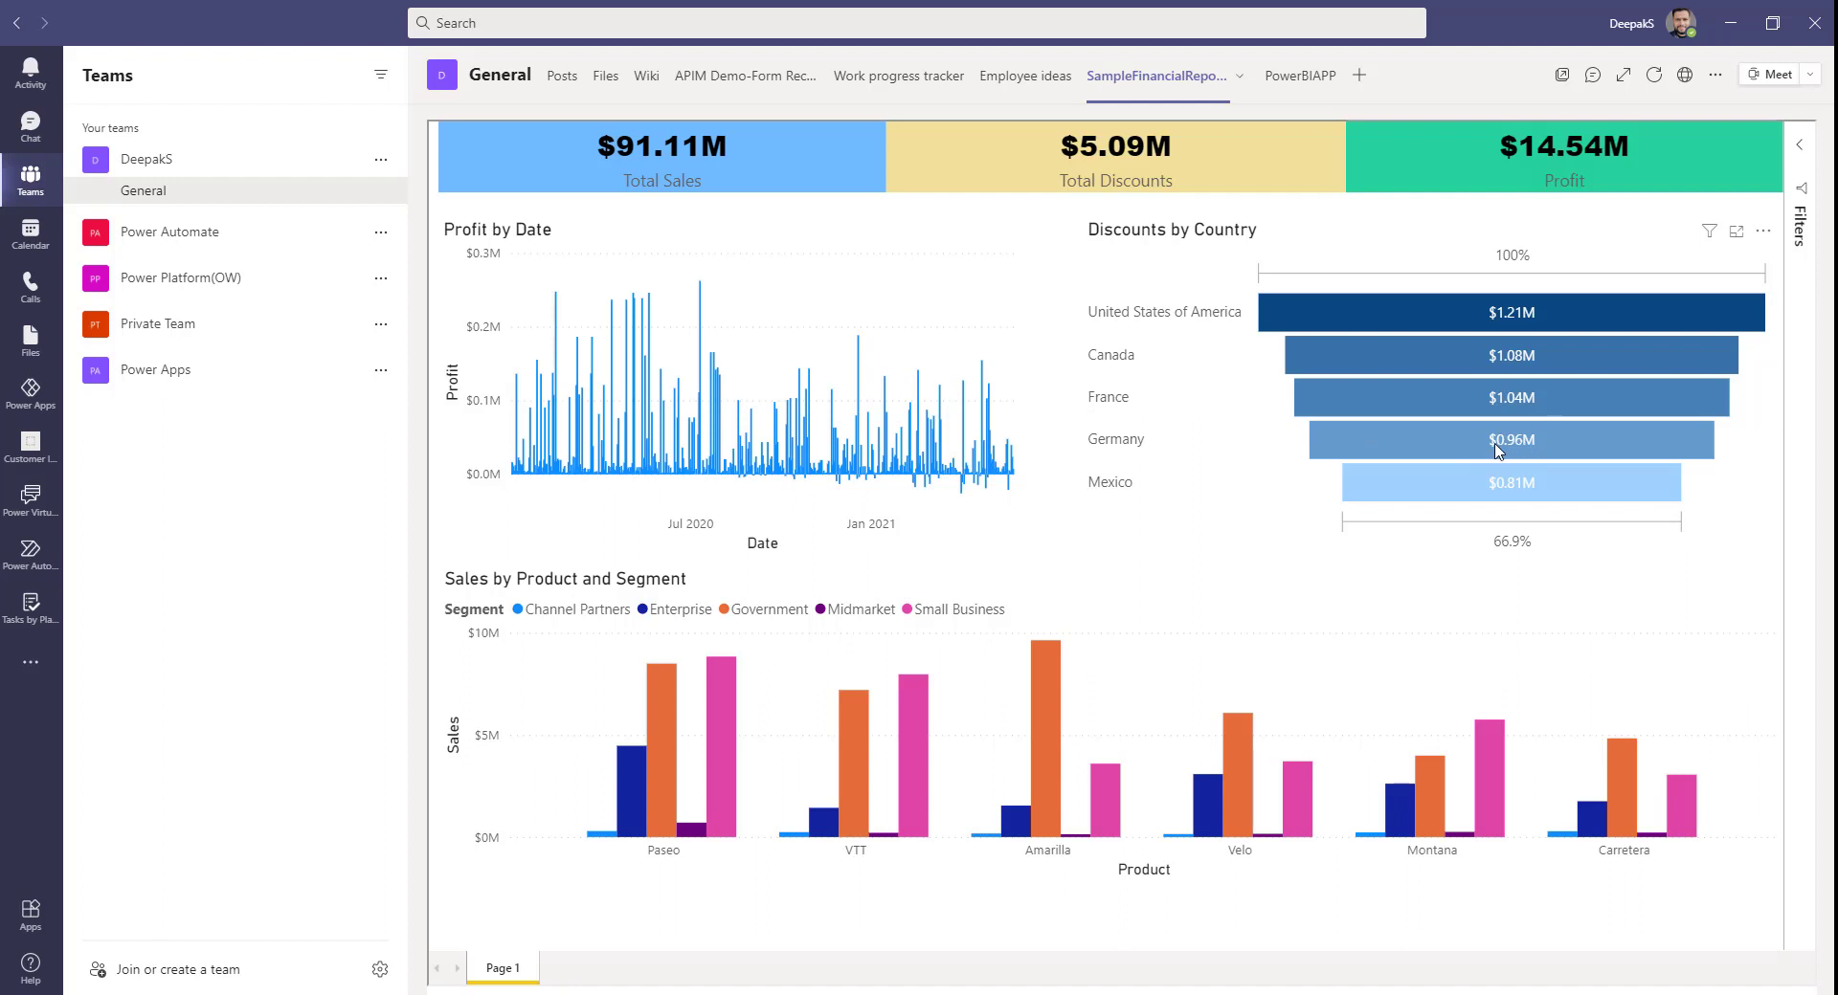
pyautogui.moveTo(1498, 452)
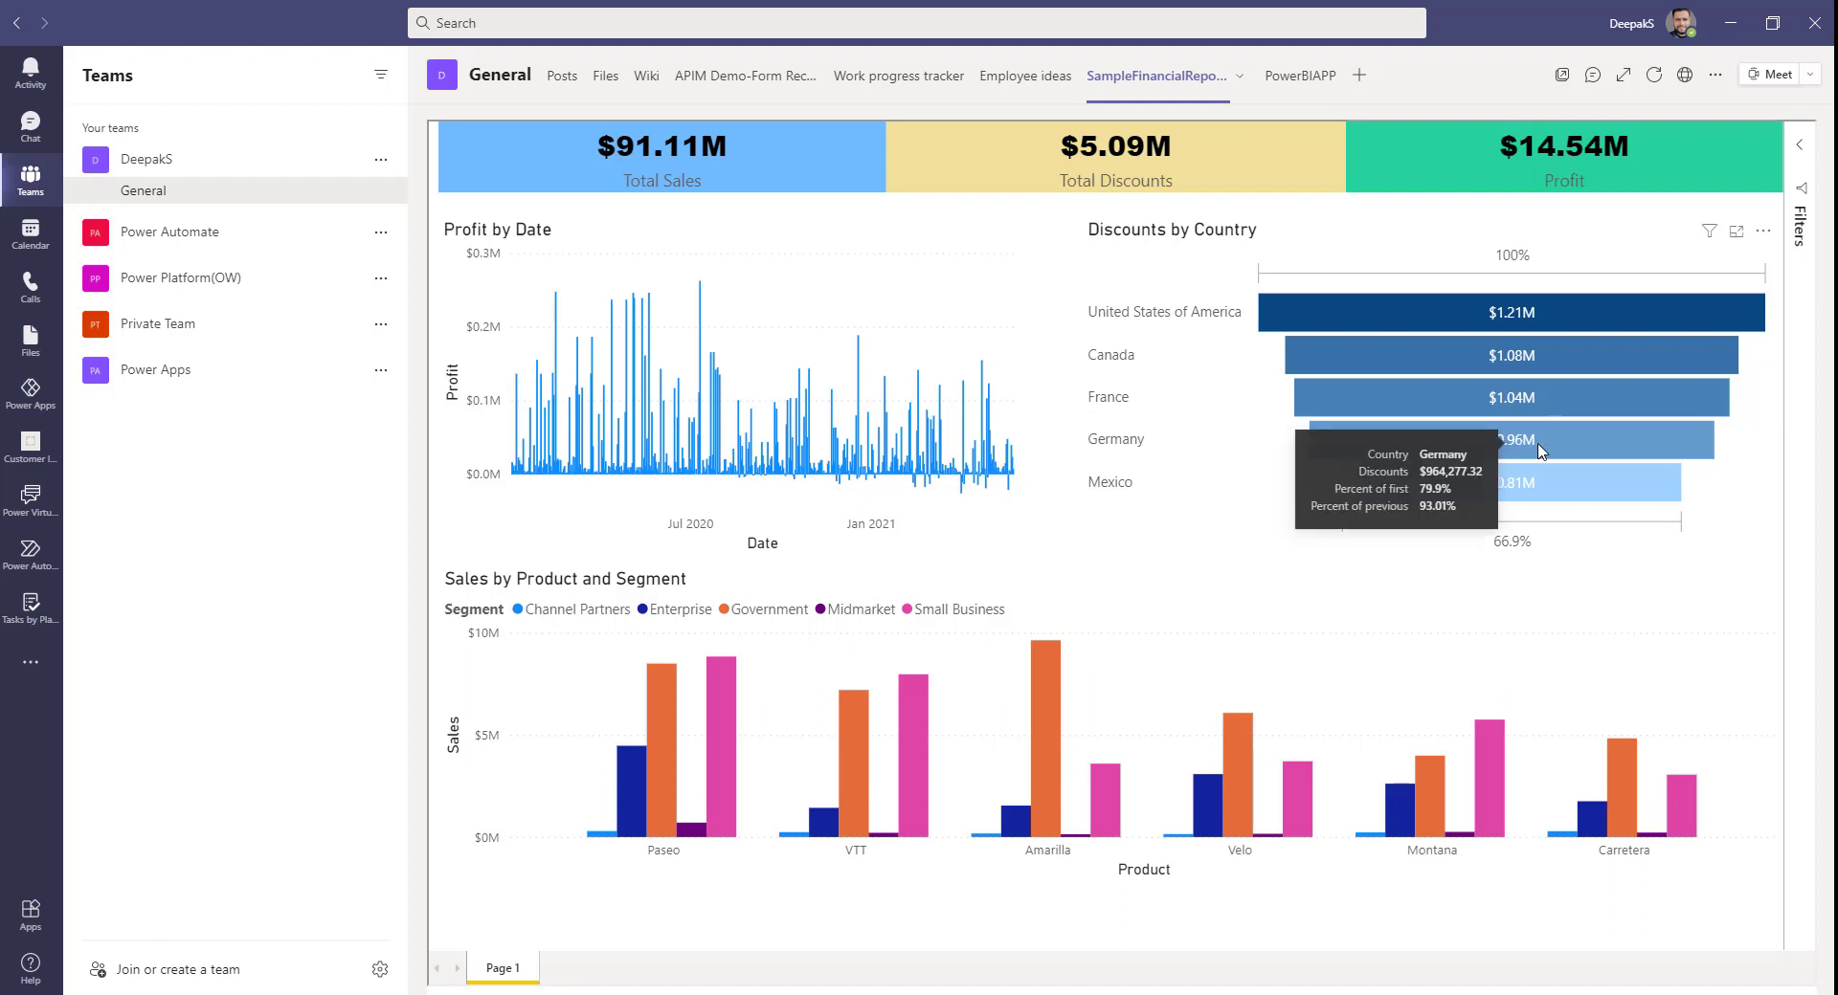
# Step: In the PowerBIAPP tab, set Discounts to 150000 on the first GovernmentGermany record and save it
pyautogui.click(1313, 88)
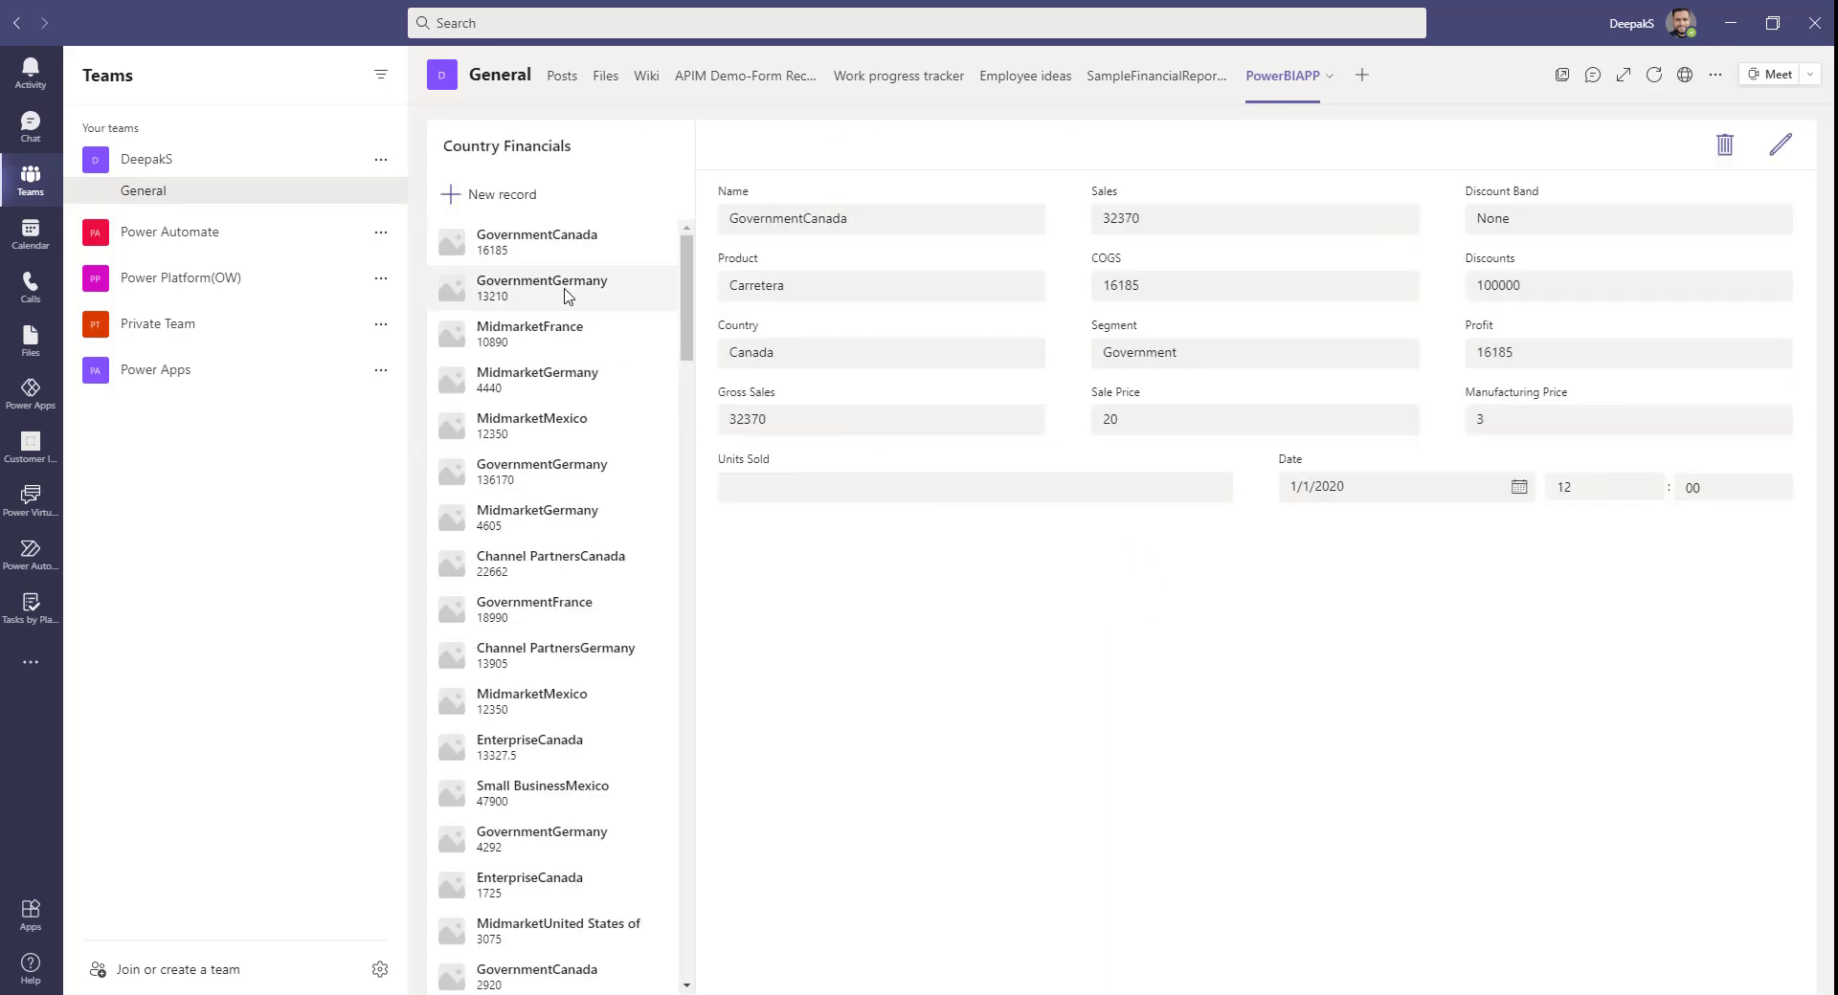
pyautogui.click(565, 295)
pyautogui.scroll(-1, 565, 295)
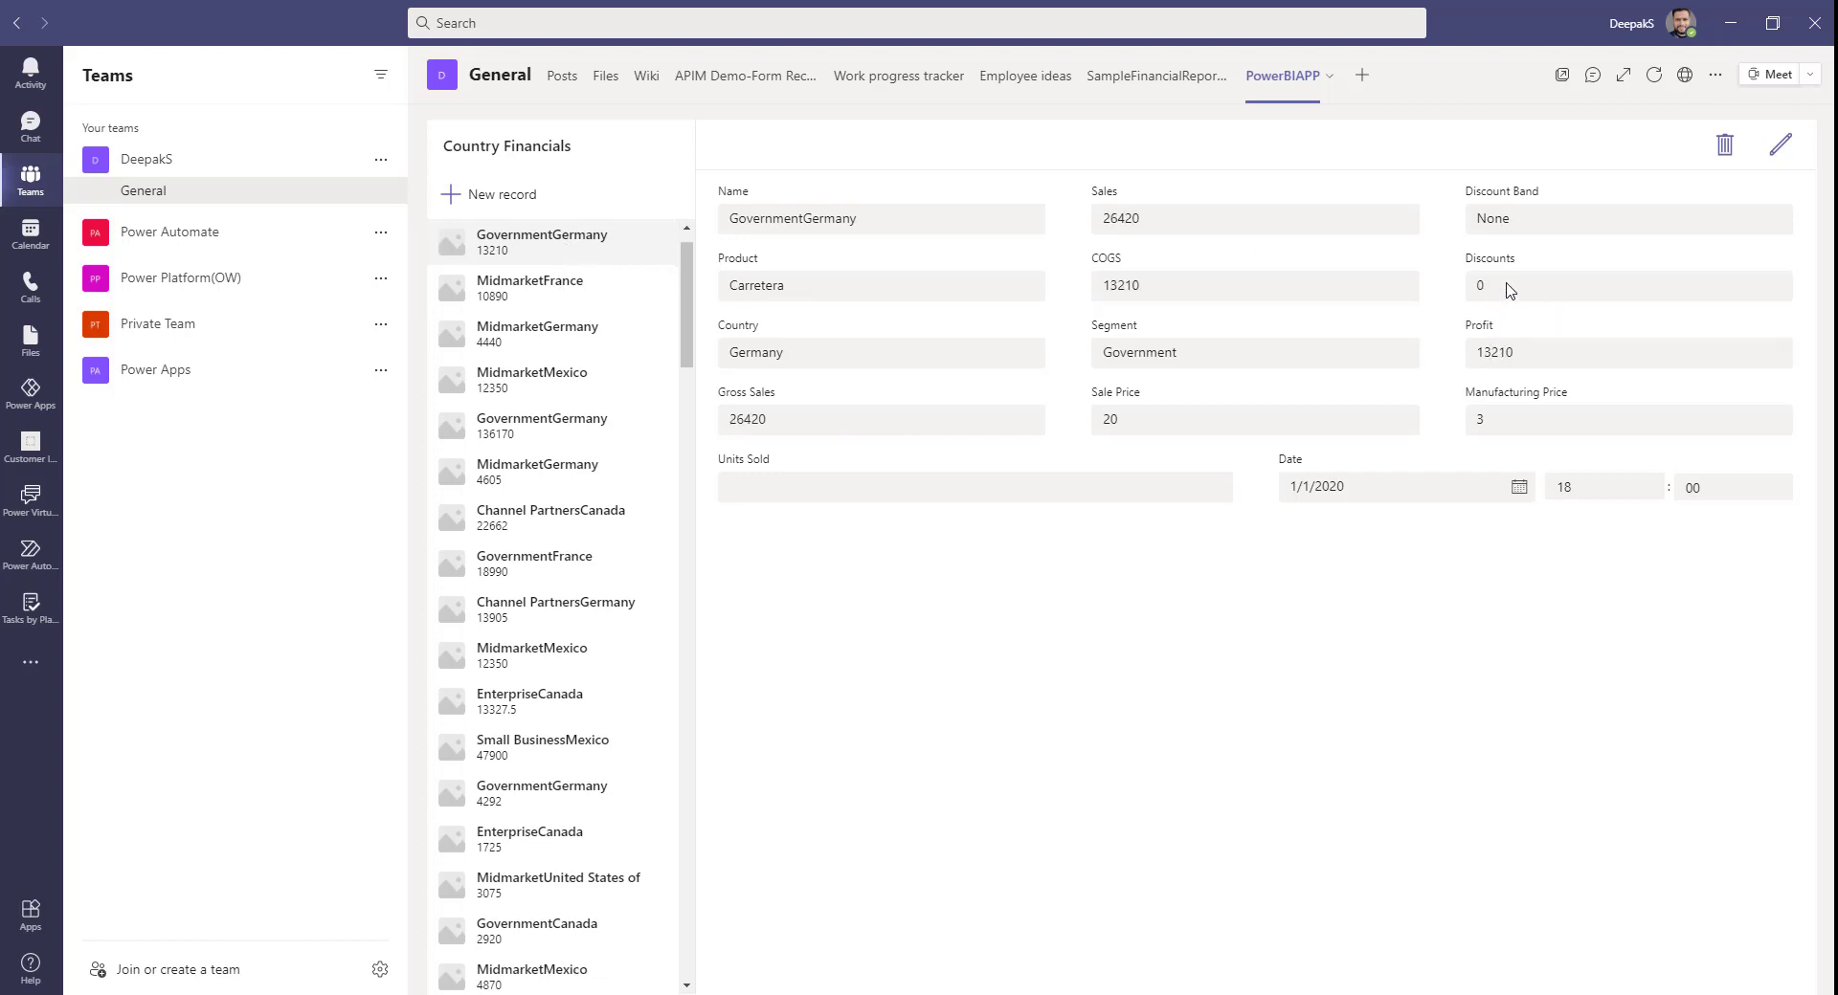
pyautogui.click(1781, 145)
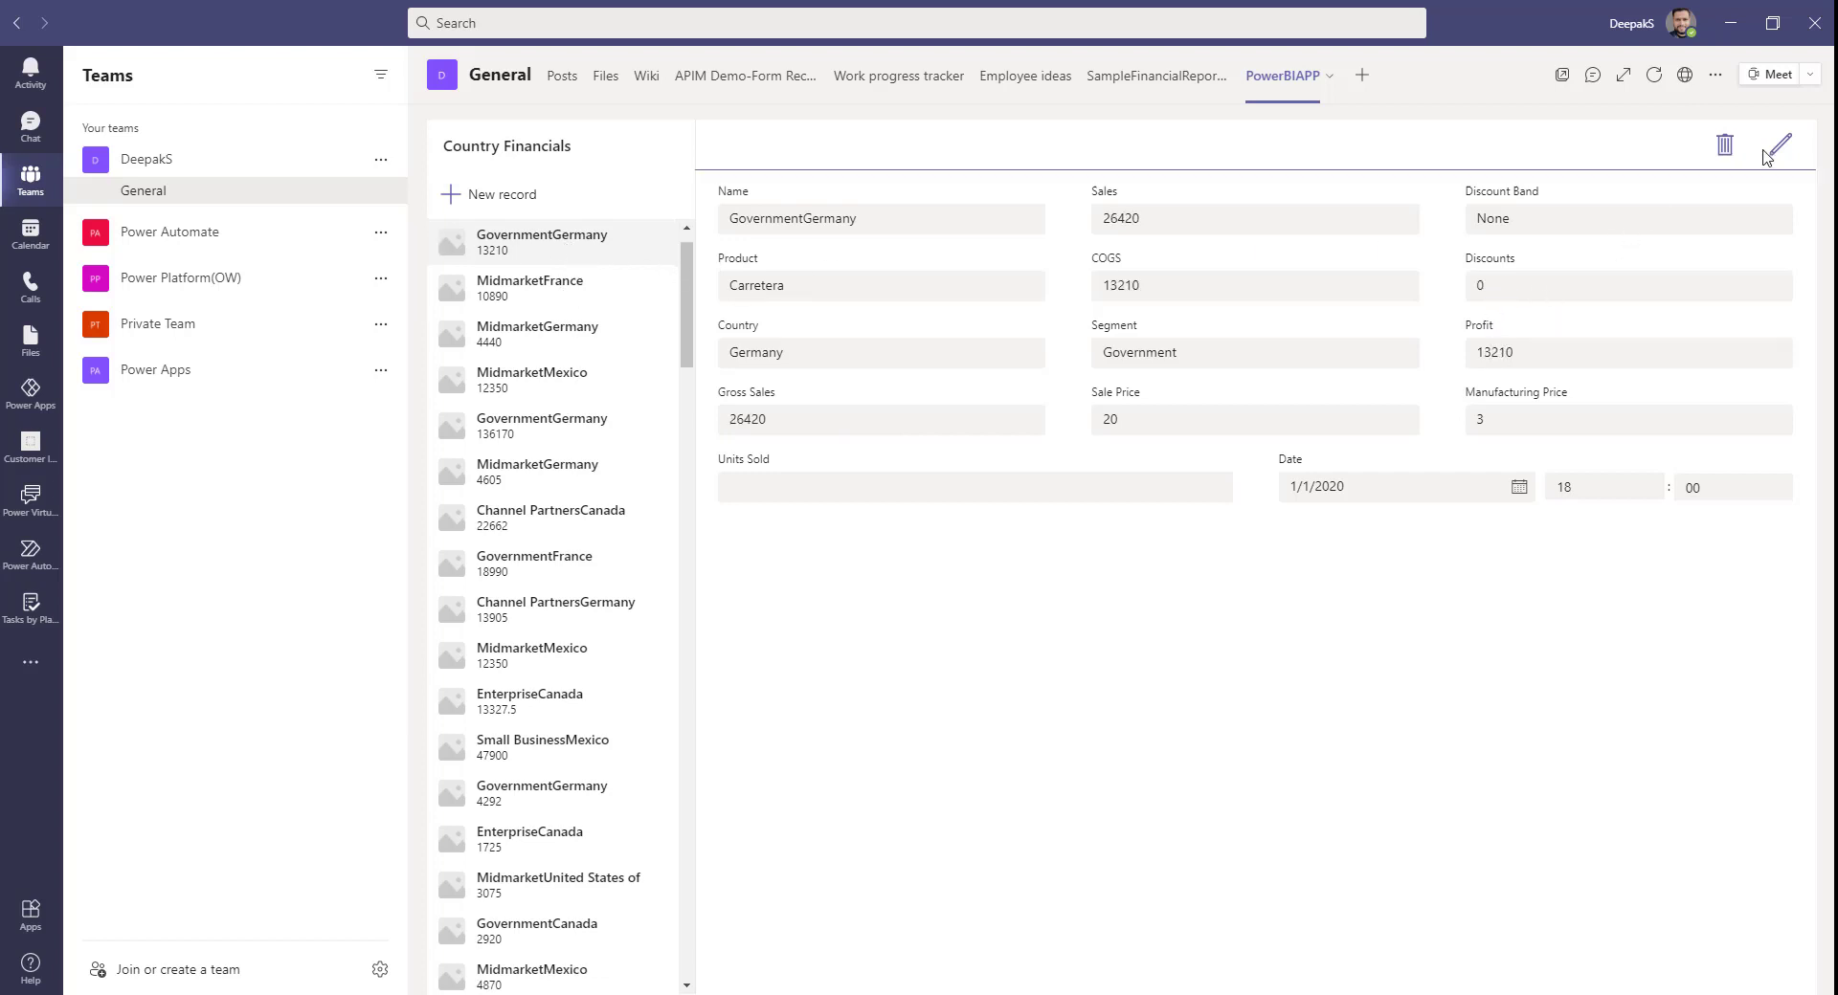
pyautogui.doubleClick(1529, 296)
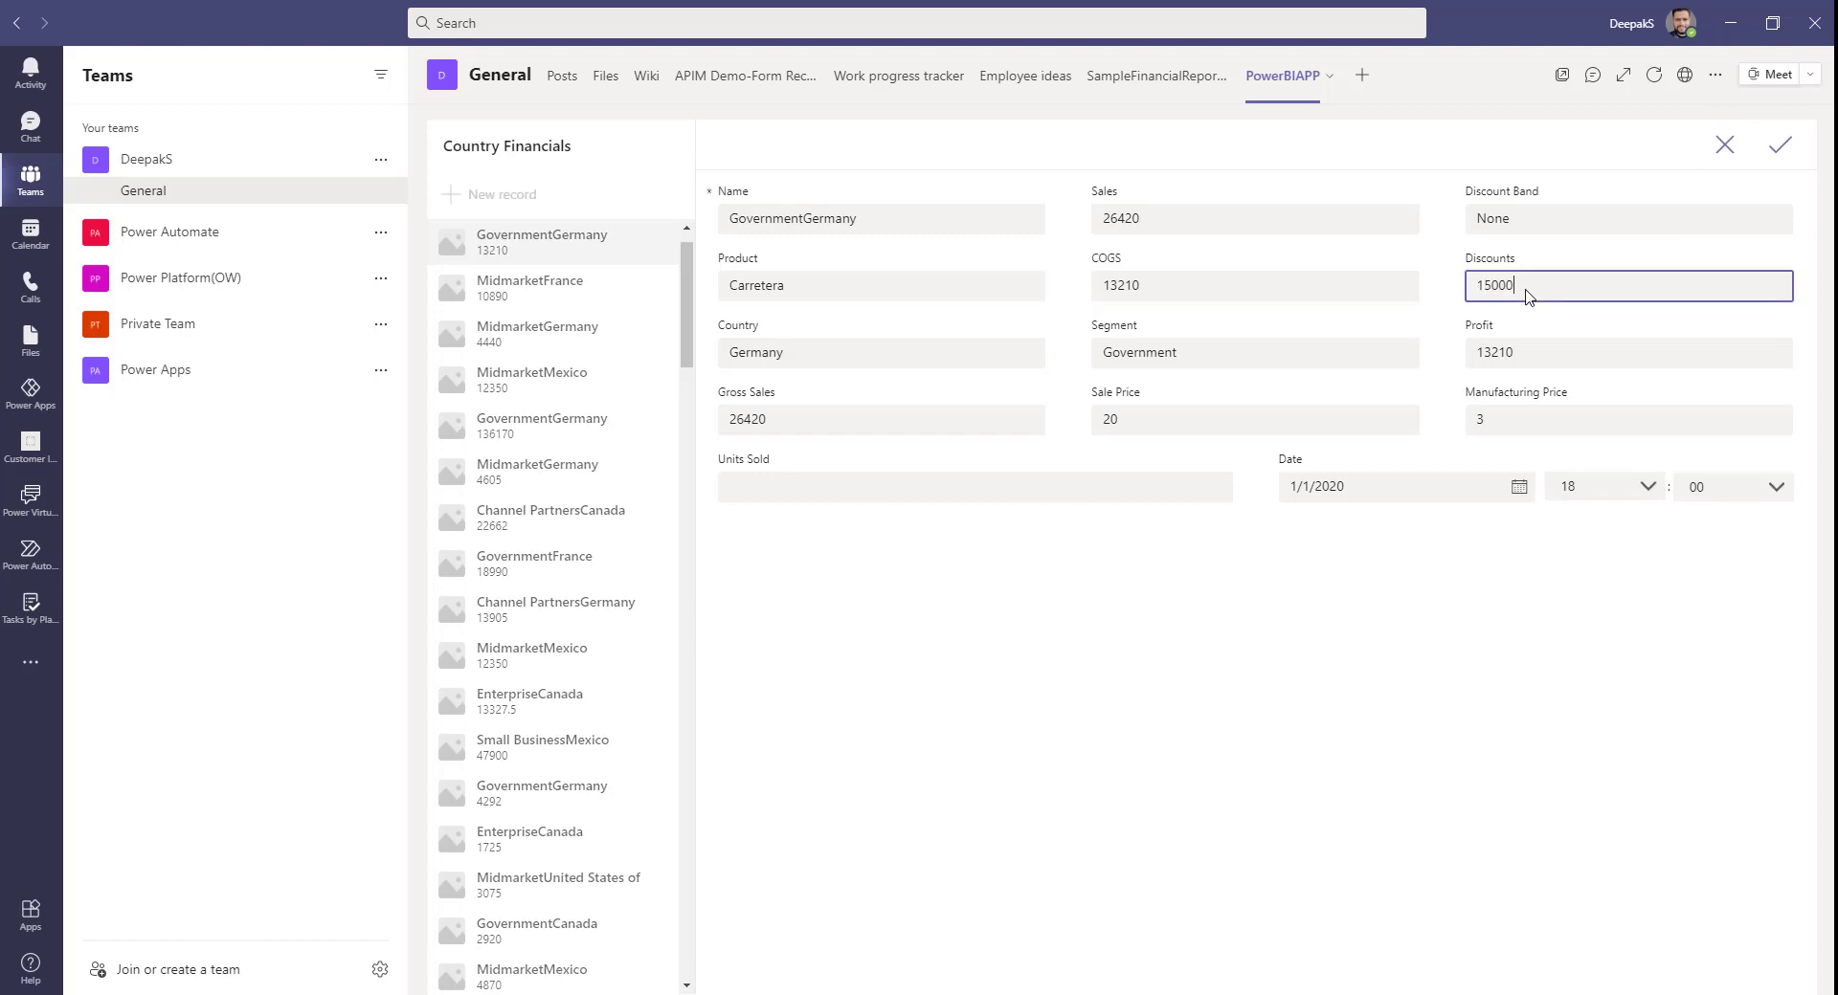
pyautogui.click(1778, 151)
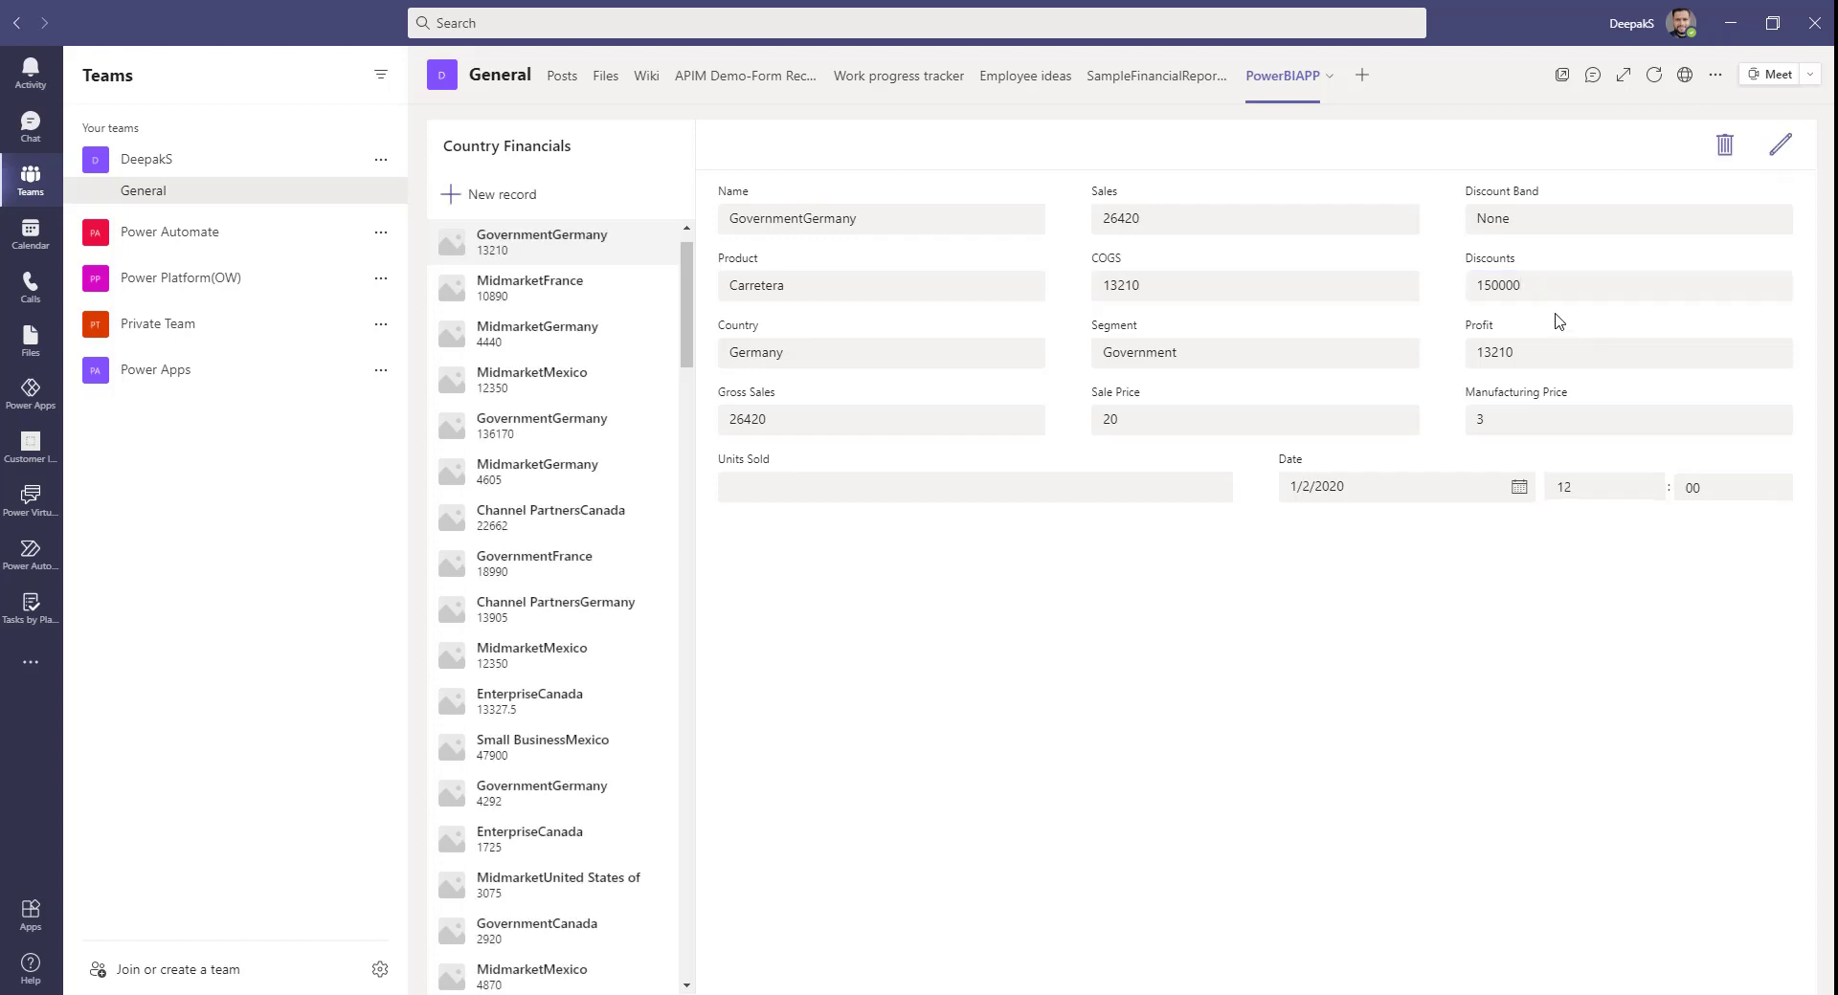
# Step: Refresh the SampleFinancialReport tab and examine Germany's discounts in the Discounts by Country funnel
pyautogui.click(1165, 78)
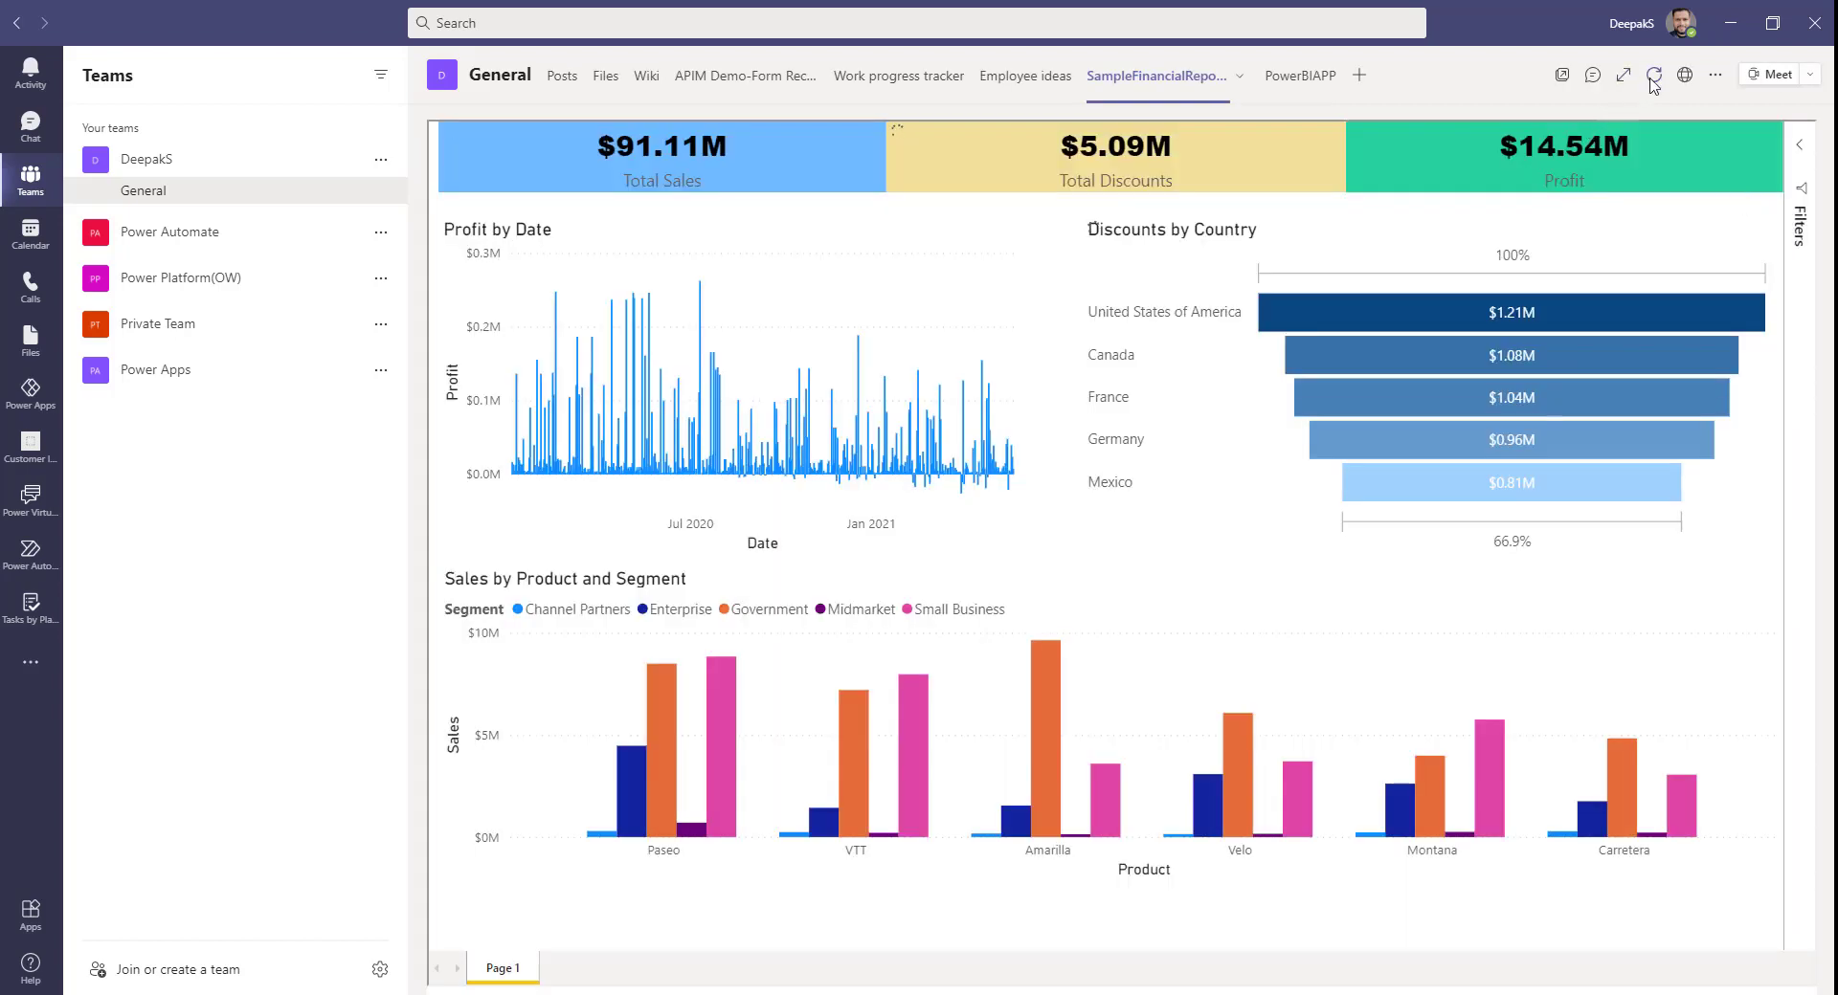
pyautogui.click(1653, 76)
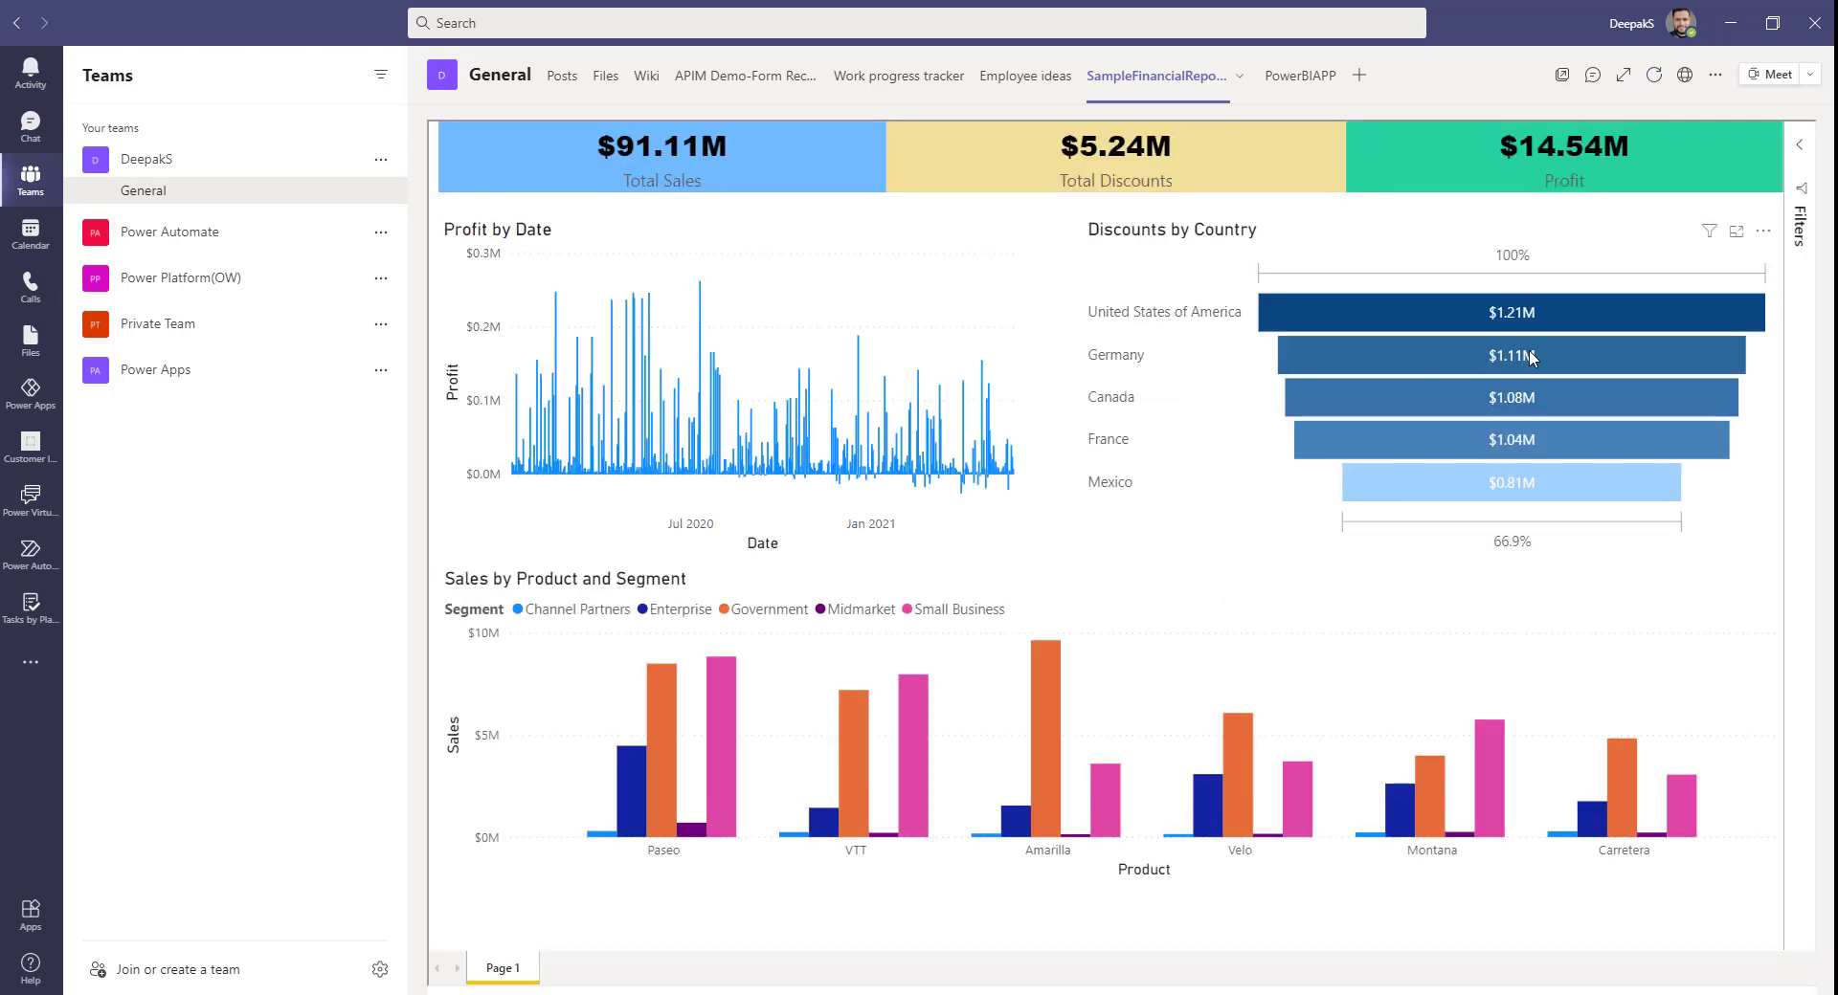
pyautogui.moveTo(1532, 356)
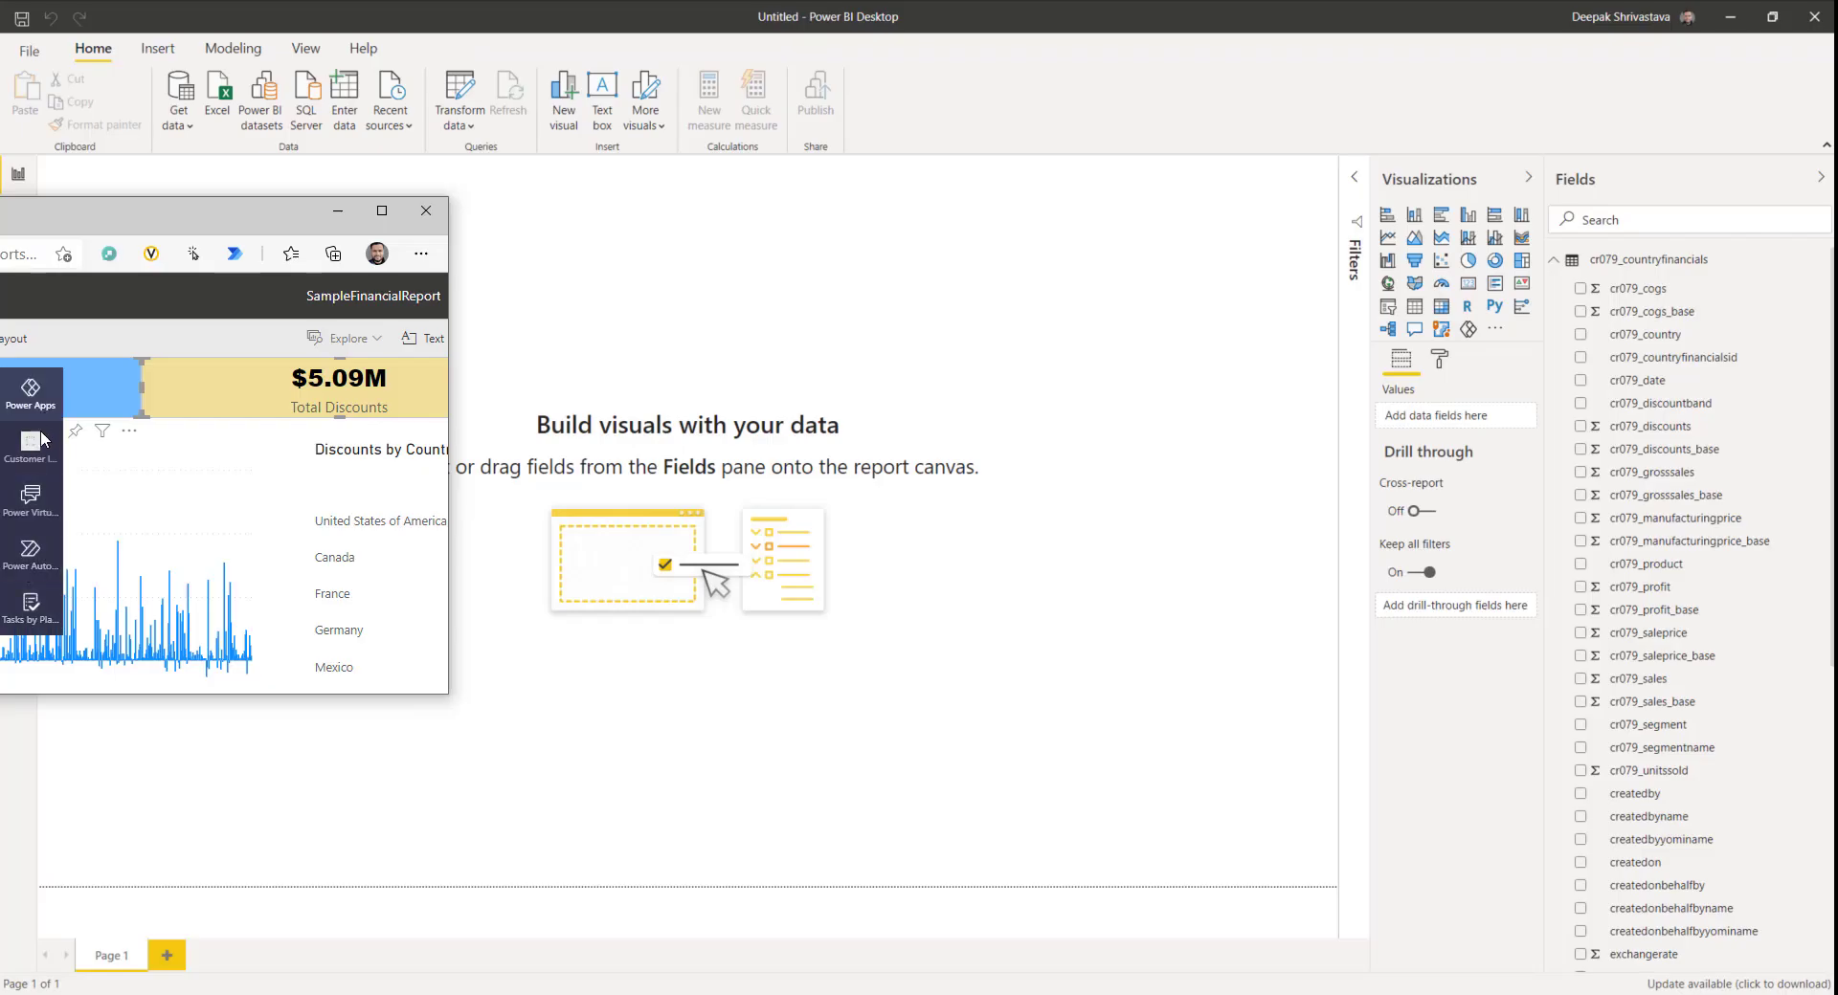
# Step: In the Power Apps editor, add a blank screen named Report to PowerBIAPP
pyautogui.click(41, 402)
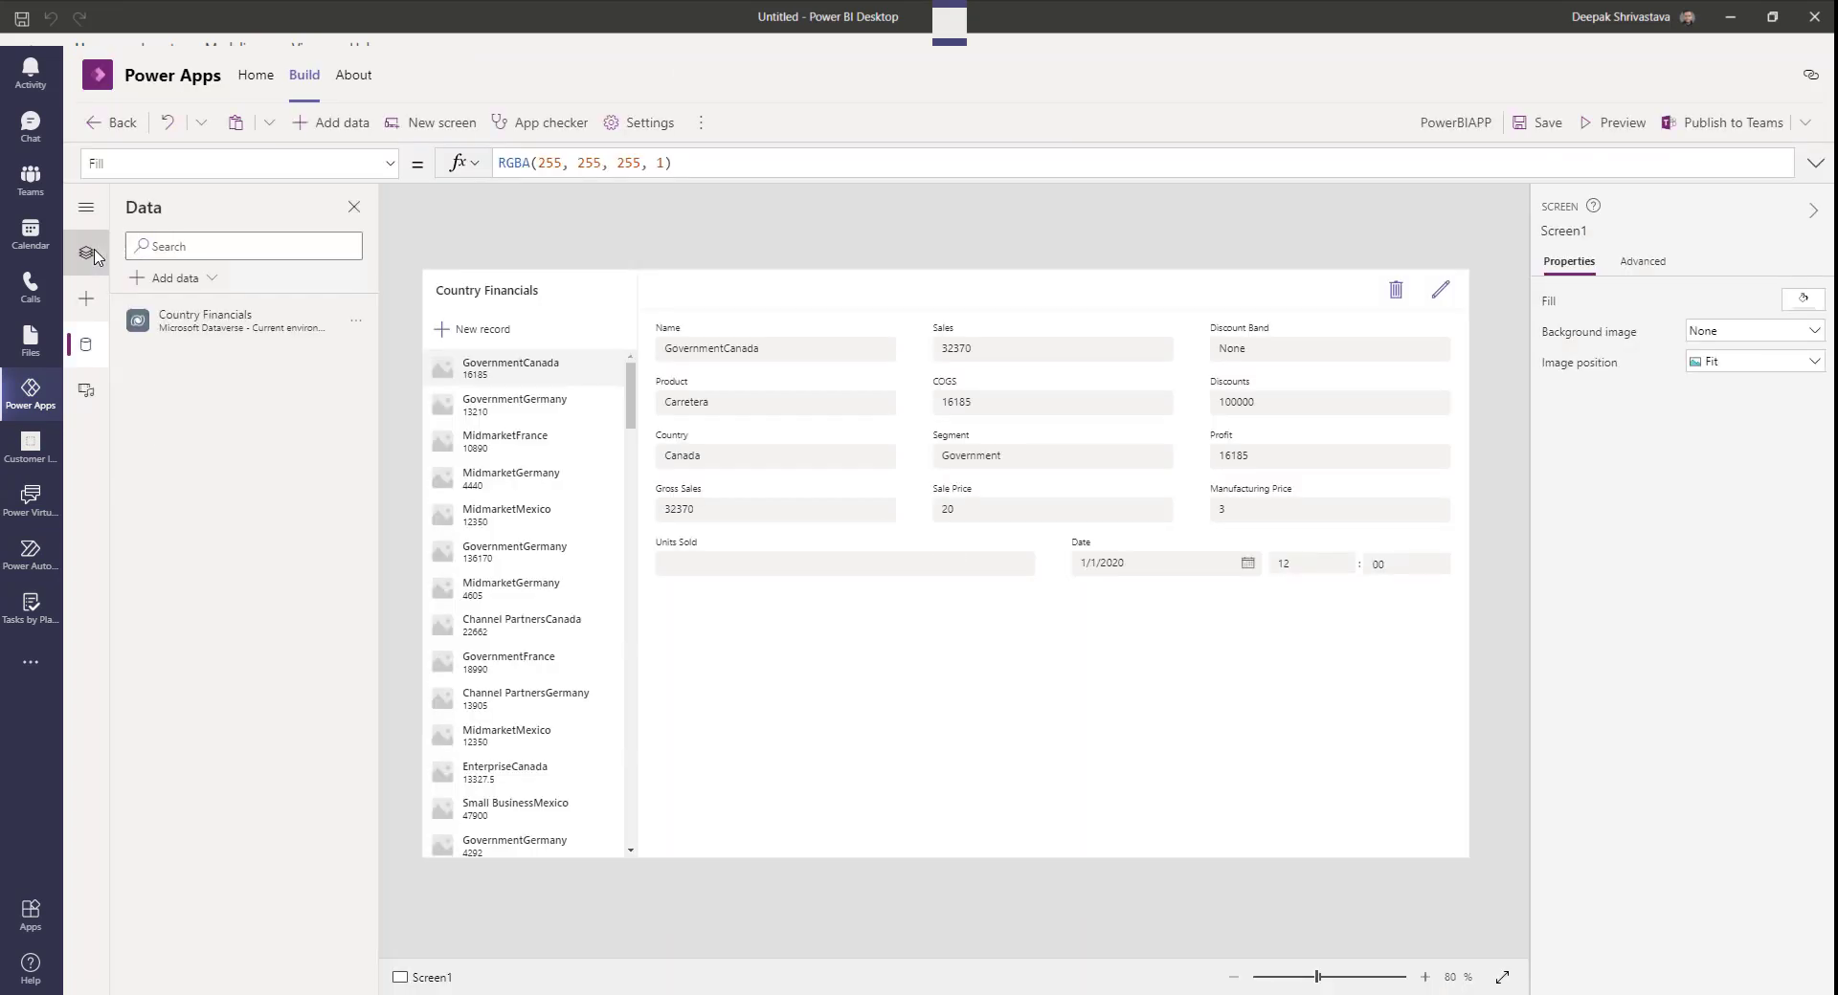
pyautogui.click(86, 252)
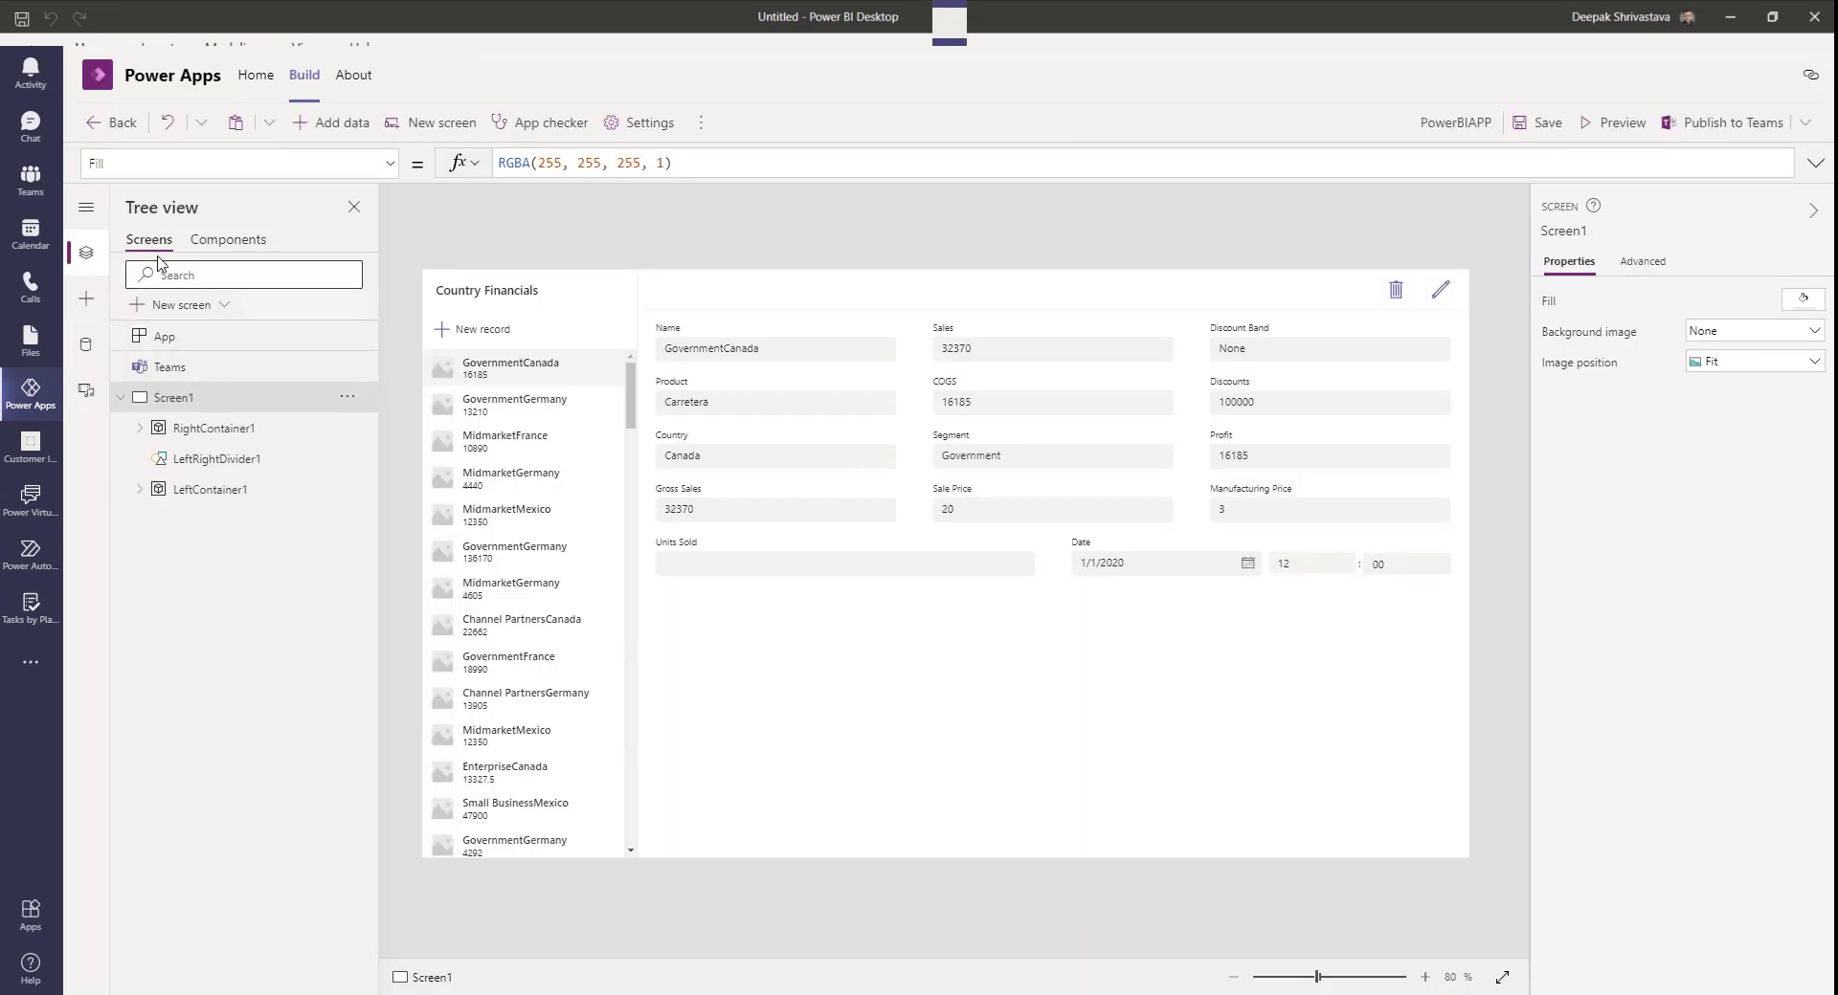
pyautogui.click(182, 304)
pyautogui.click(201, 421)
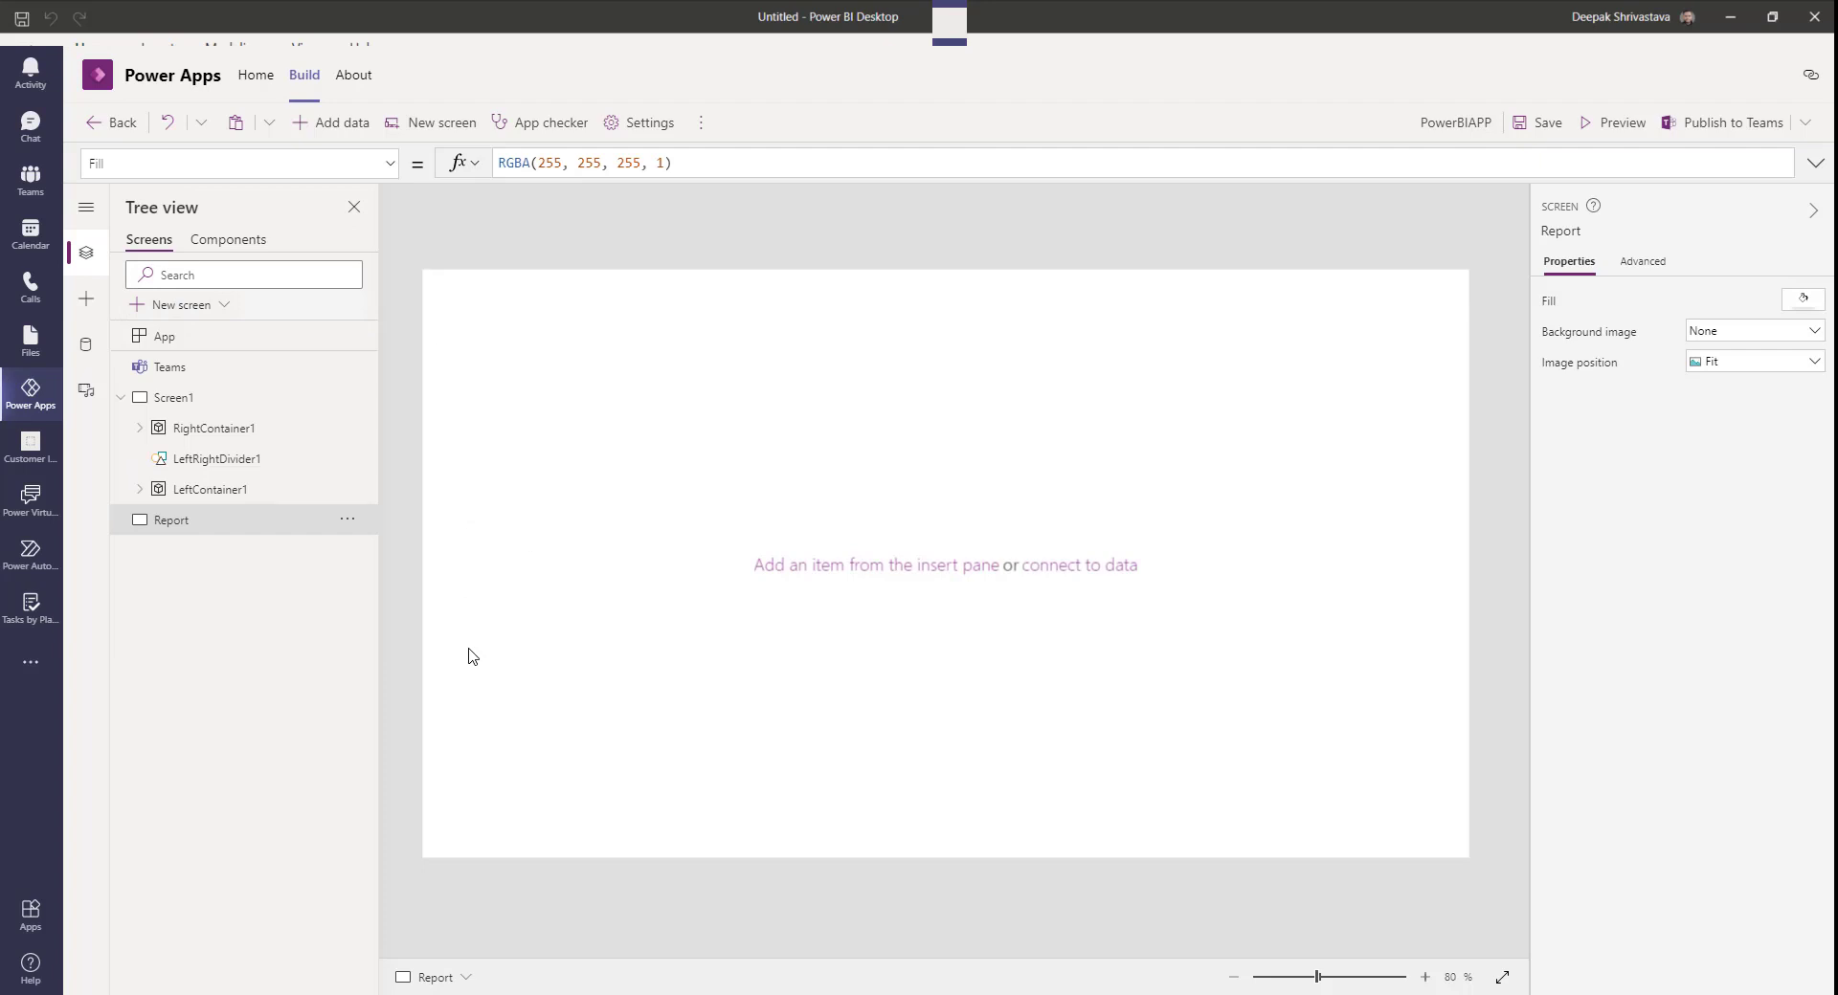
# Step: Insert a Power BI tile from the chart controls on the Report screen
pyautogui.click(86, 299)
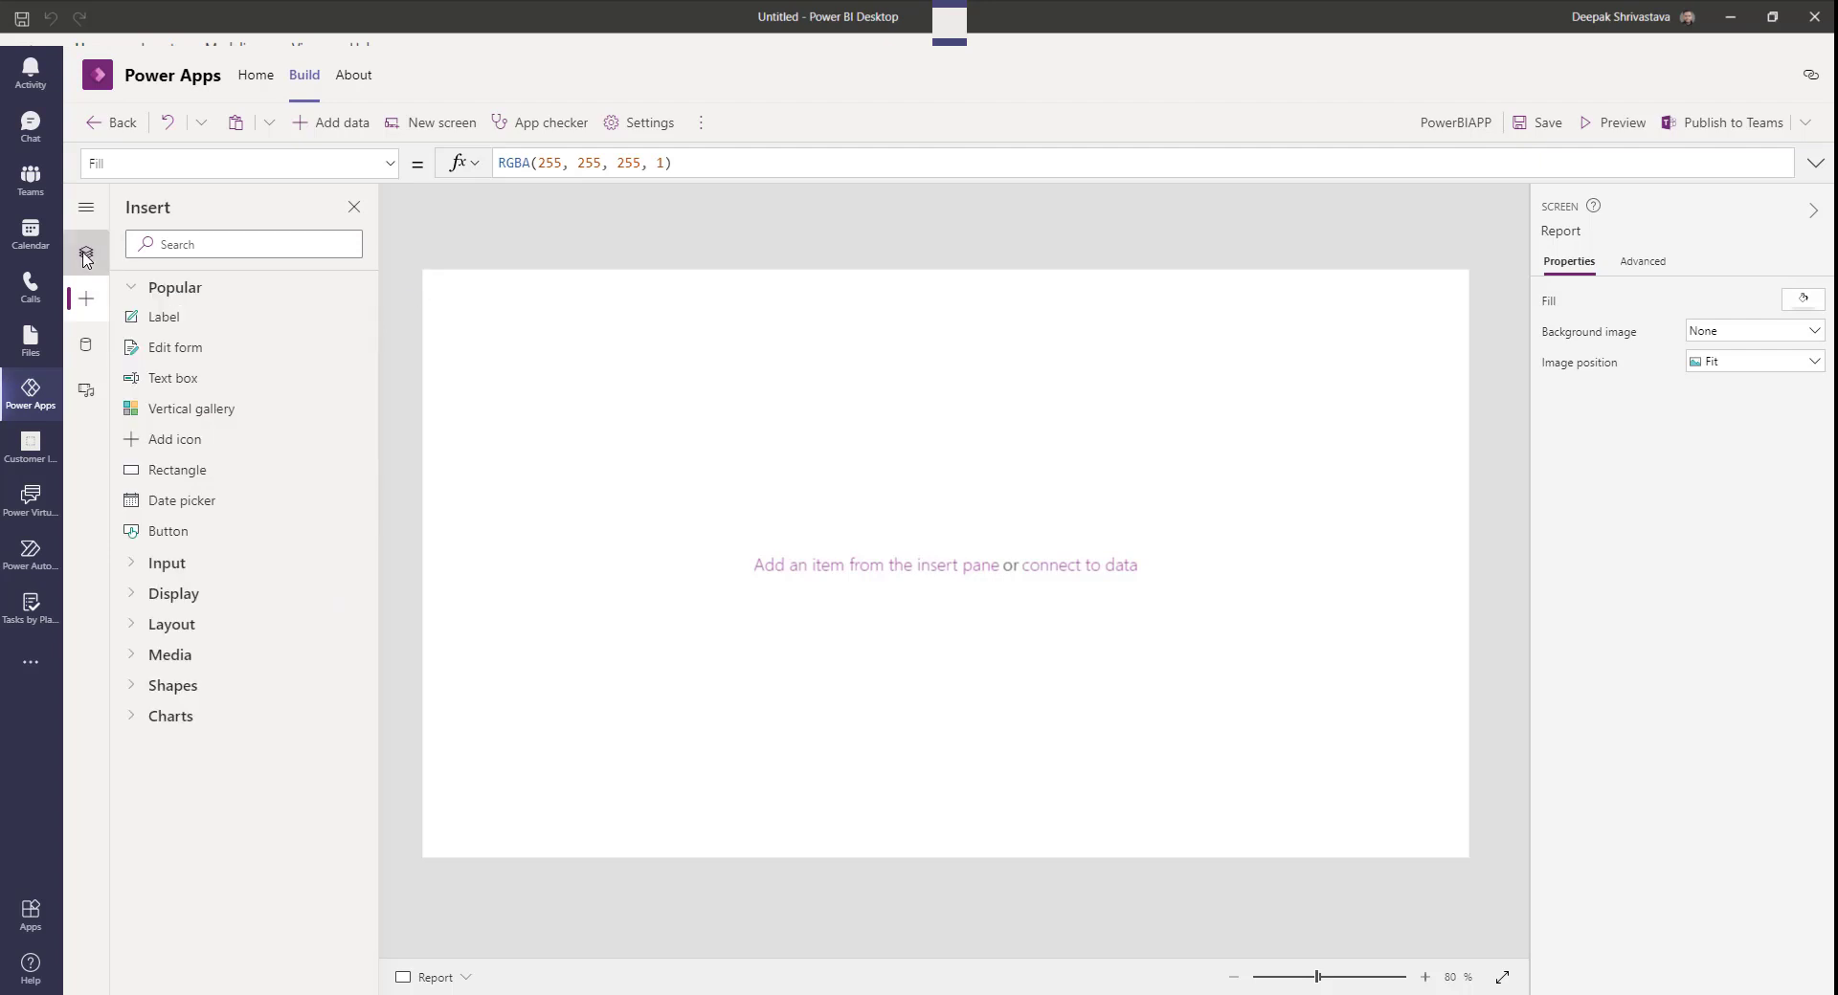
pyautogui.click(86, 253)
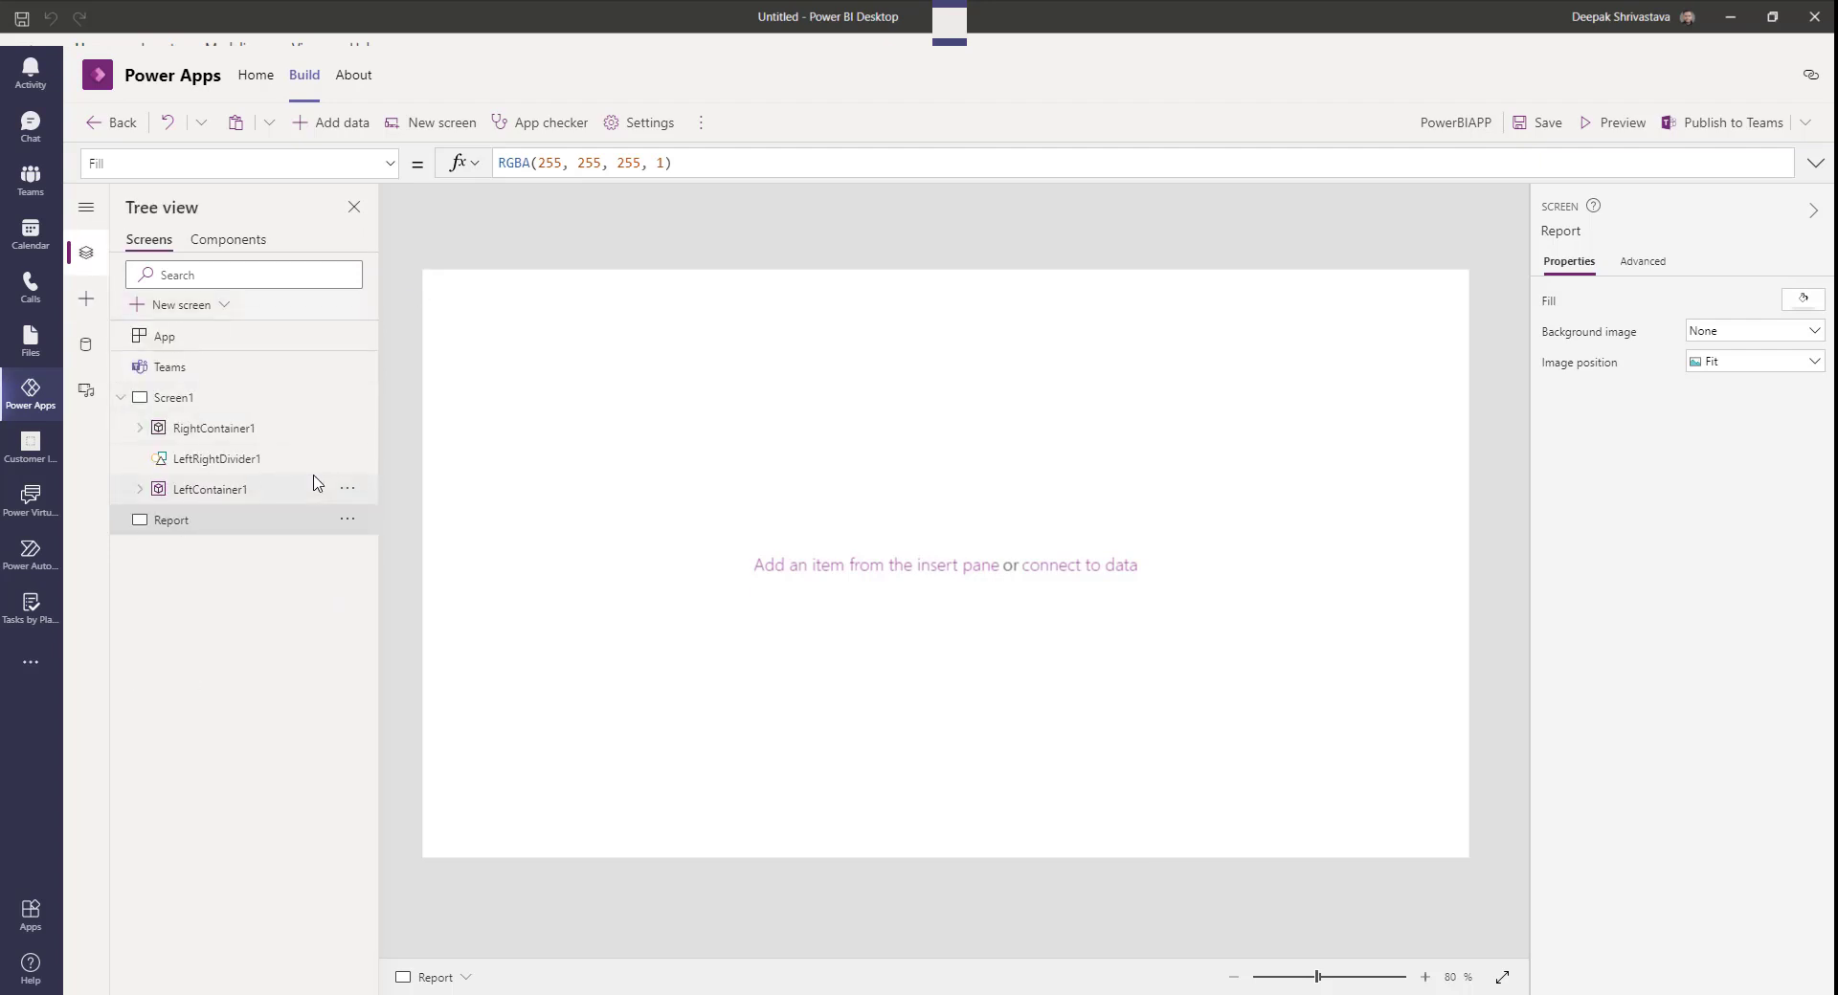
pyautogui.click(86, 299)
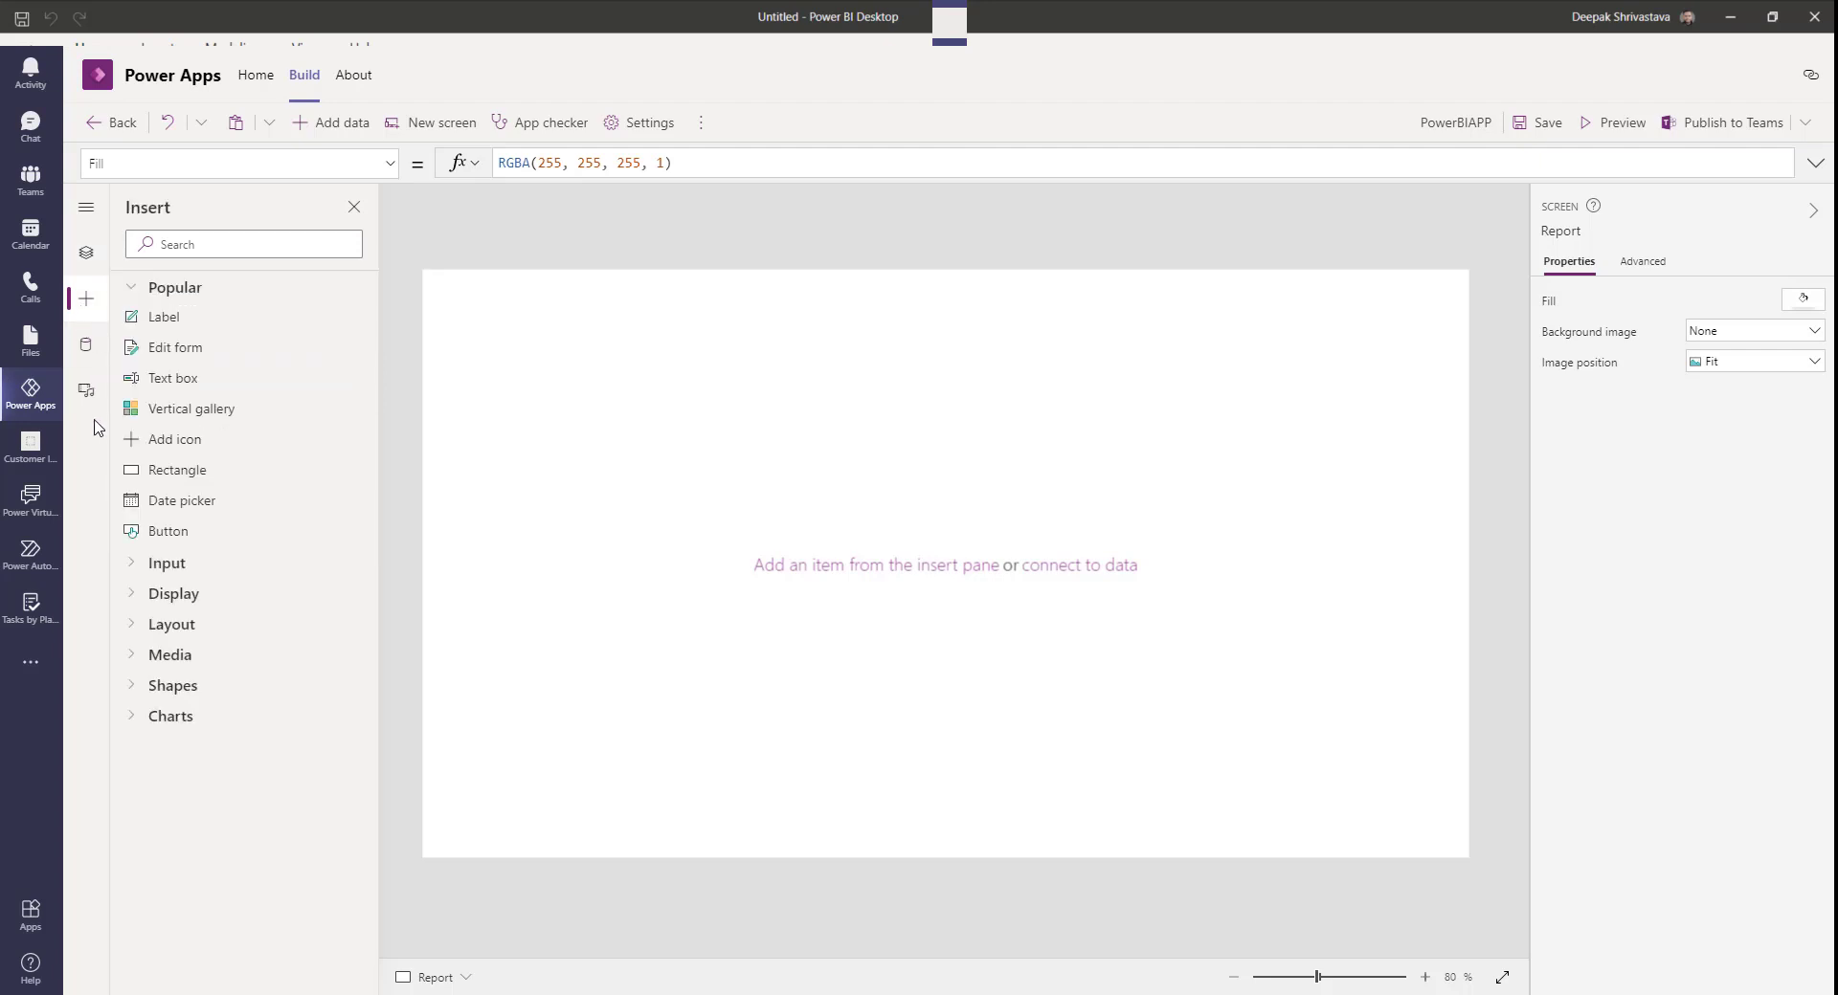
pyautogui.click(131, 655)
pyautogui.click(131, 655)
pyautogui.click(134, 718)
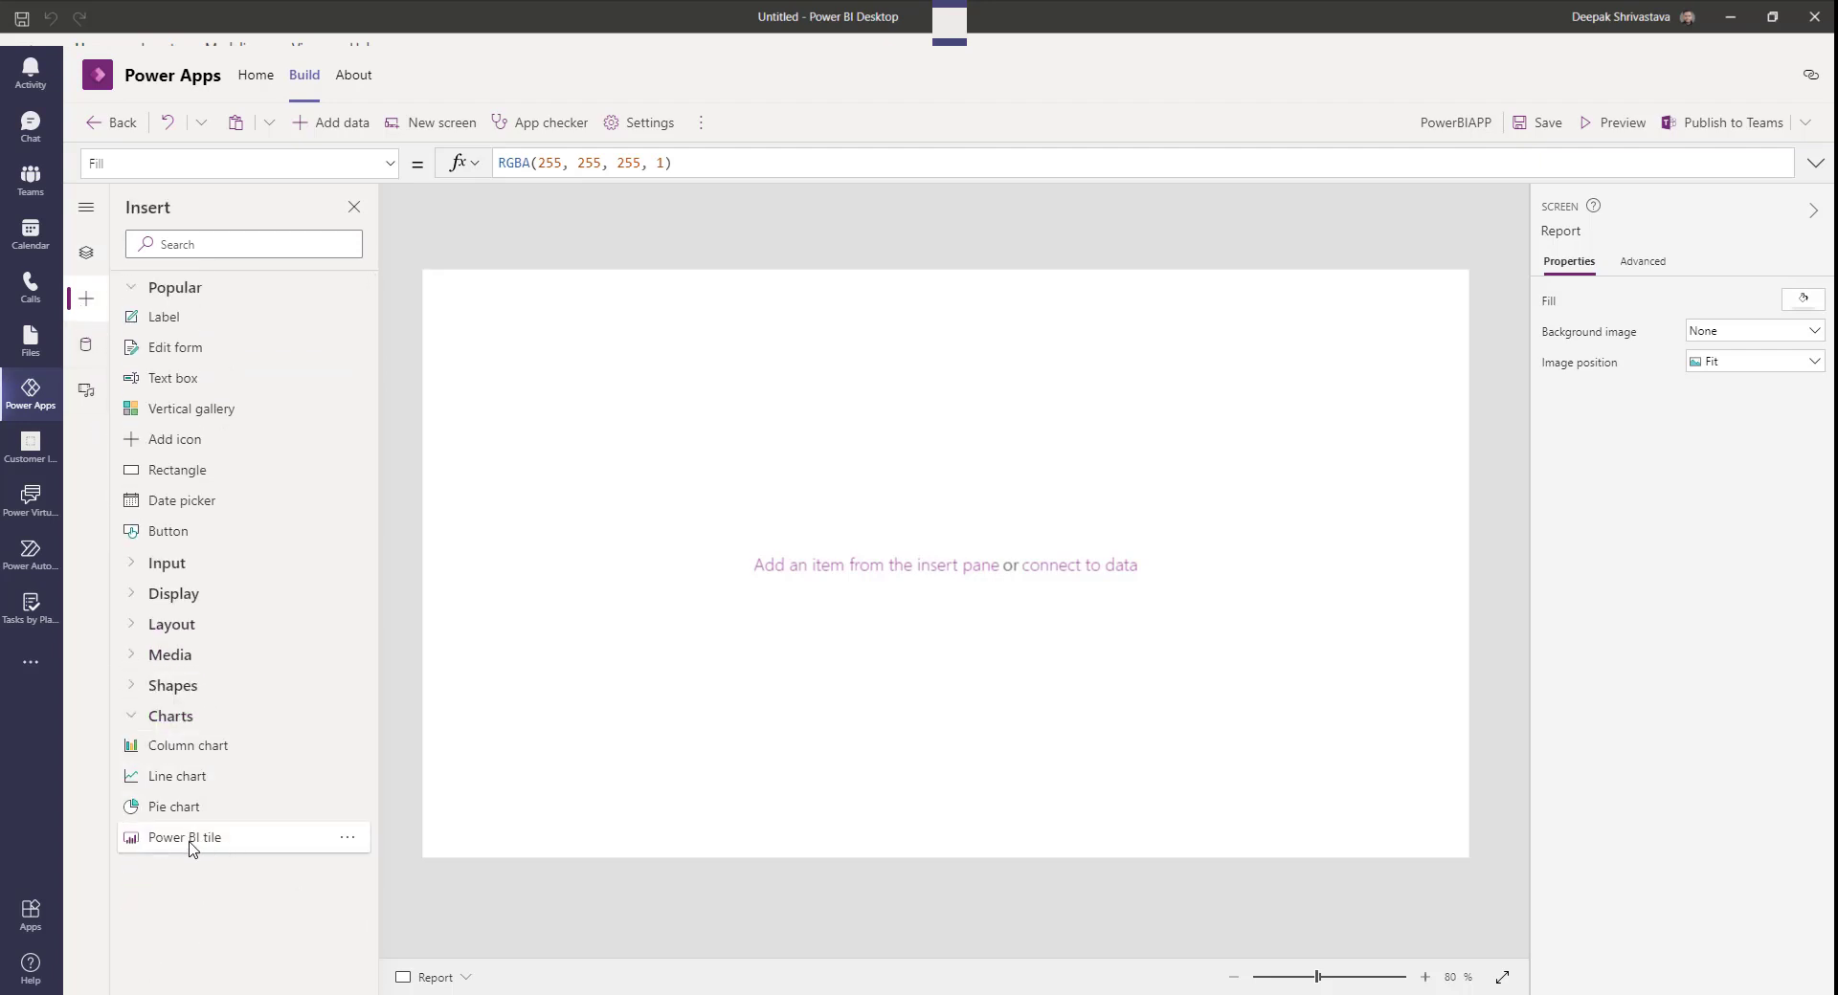
pyautogui.click(192, 839)
# Step: Set the Power BI tile's workspace to My Workspace and look through the dashboards it offers
pyautogui.click(1441, 274)
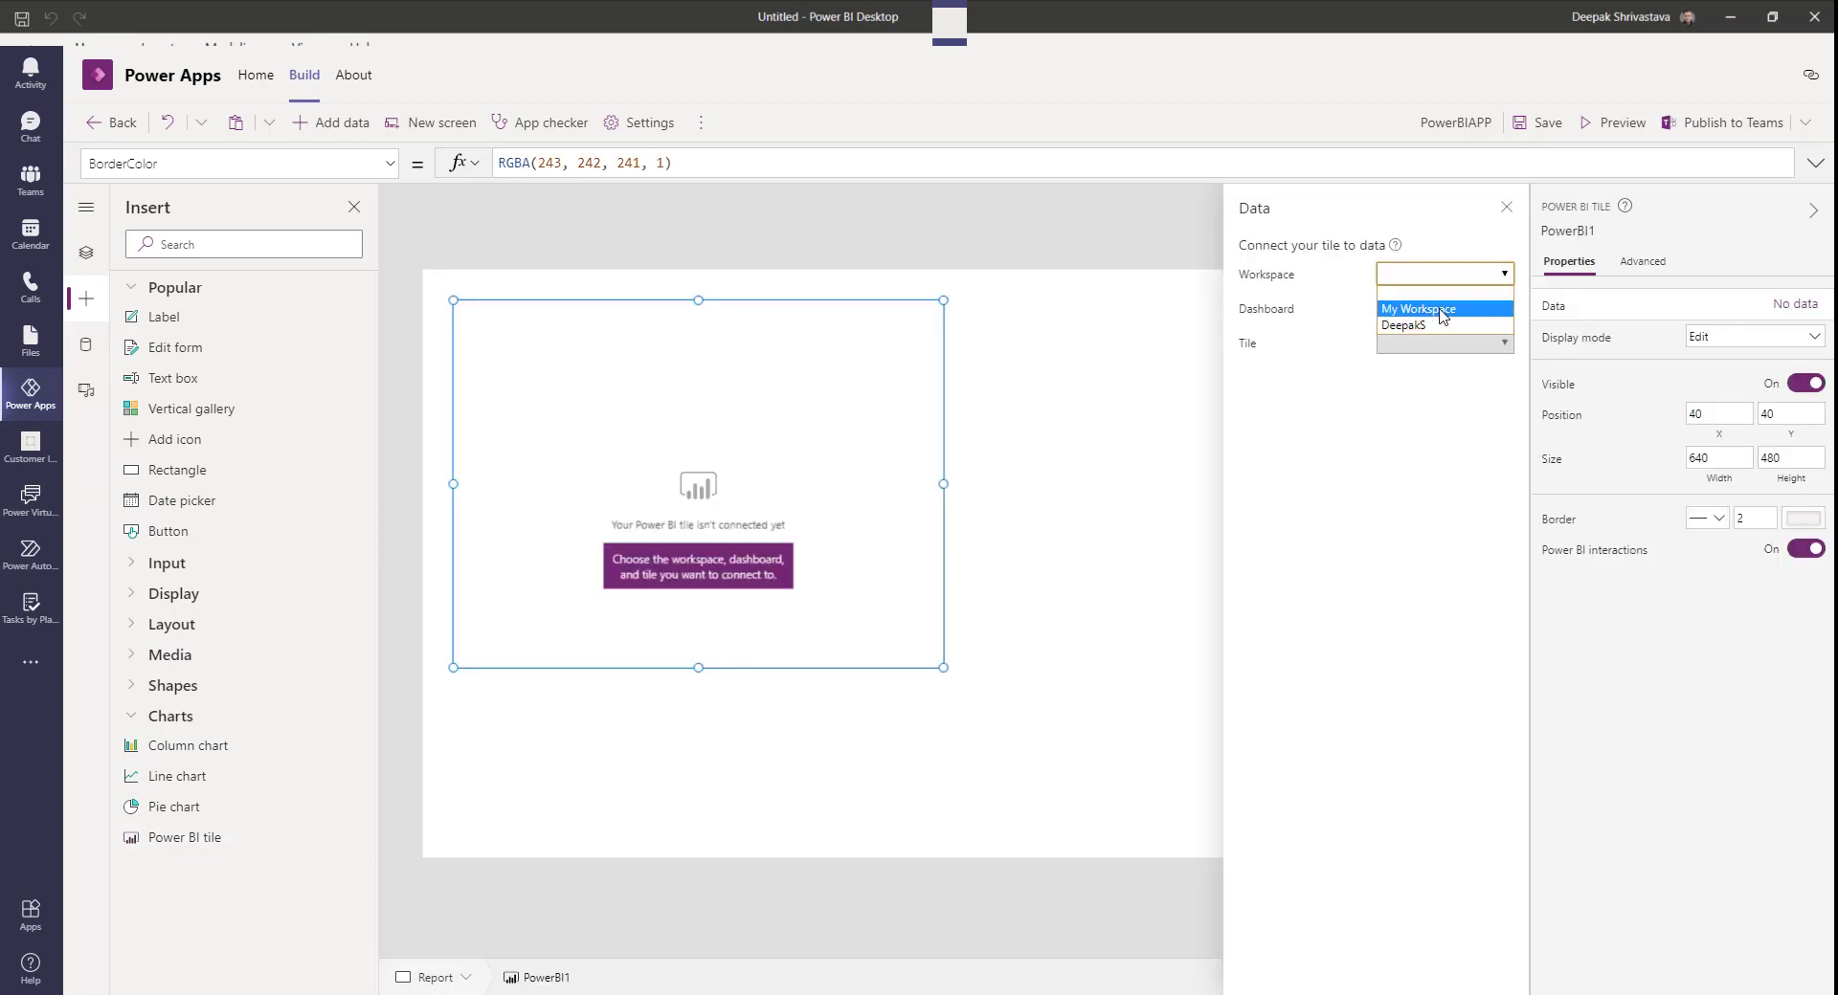
pyautogui.click(1442, 311)
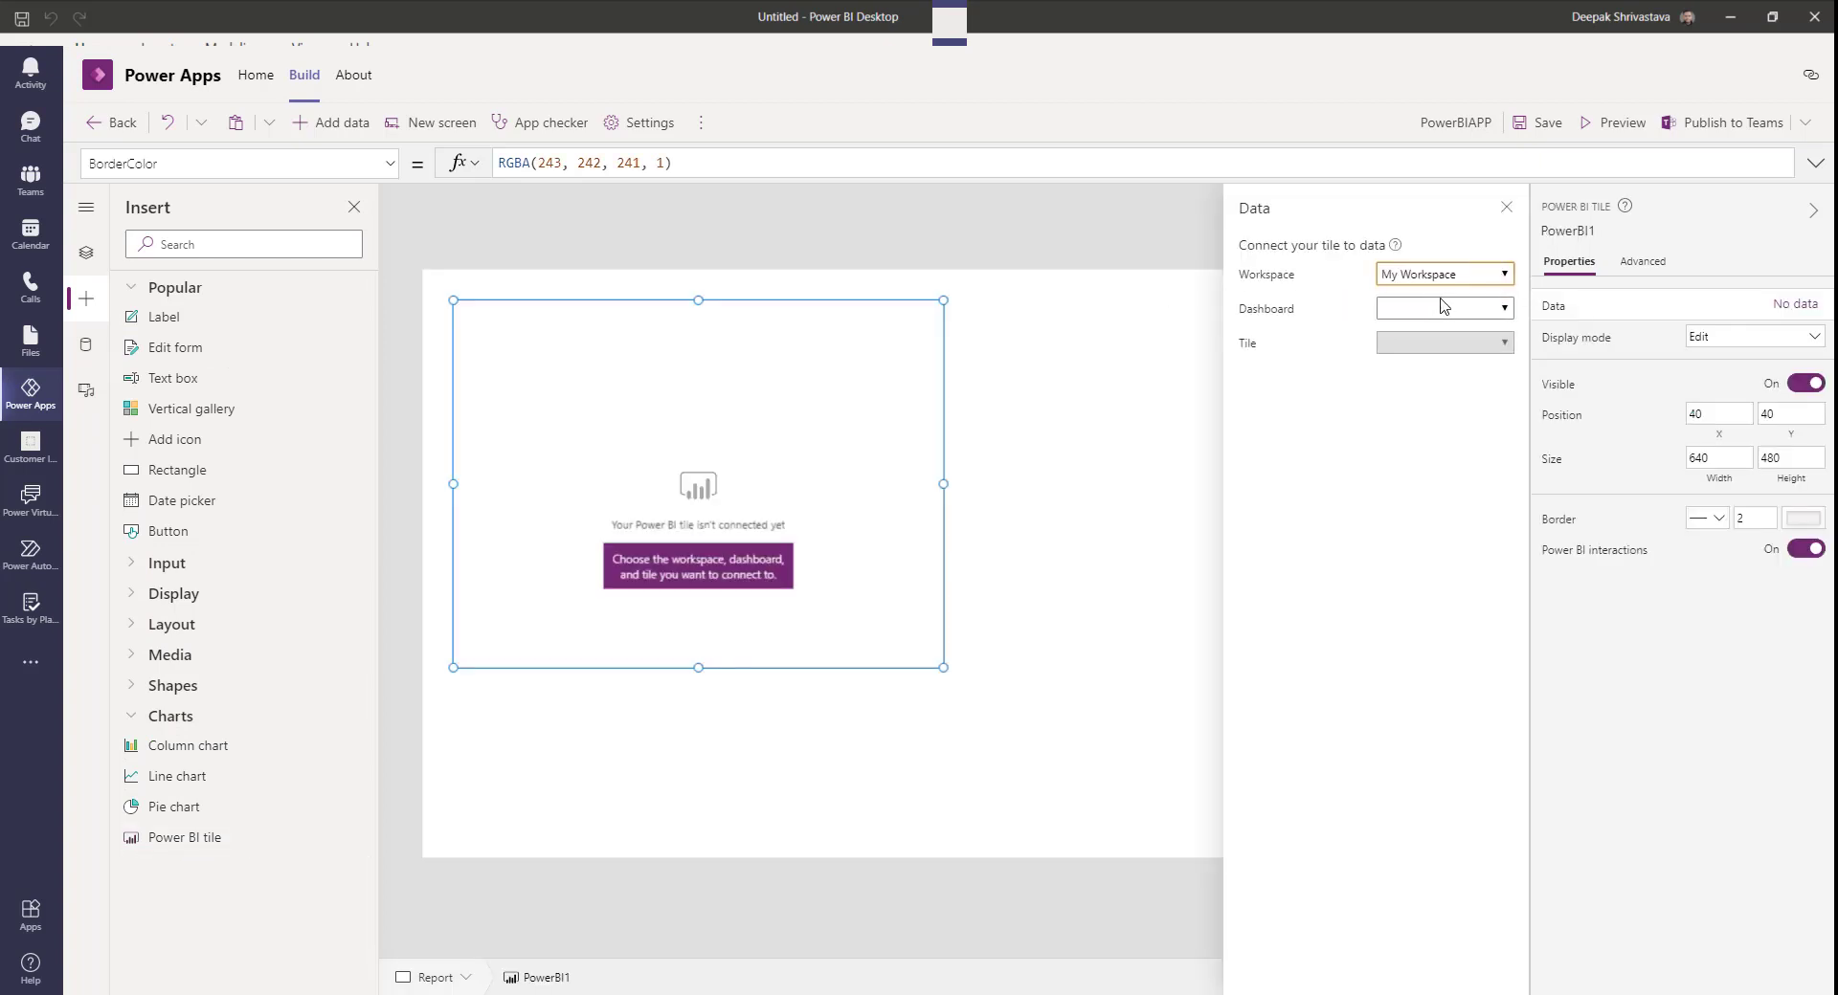
pyautogui.click(1457, 308)
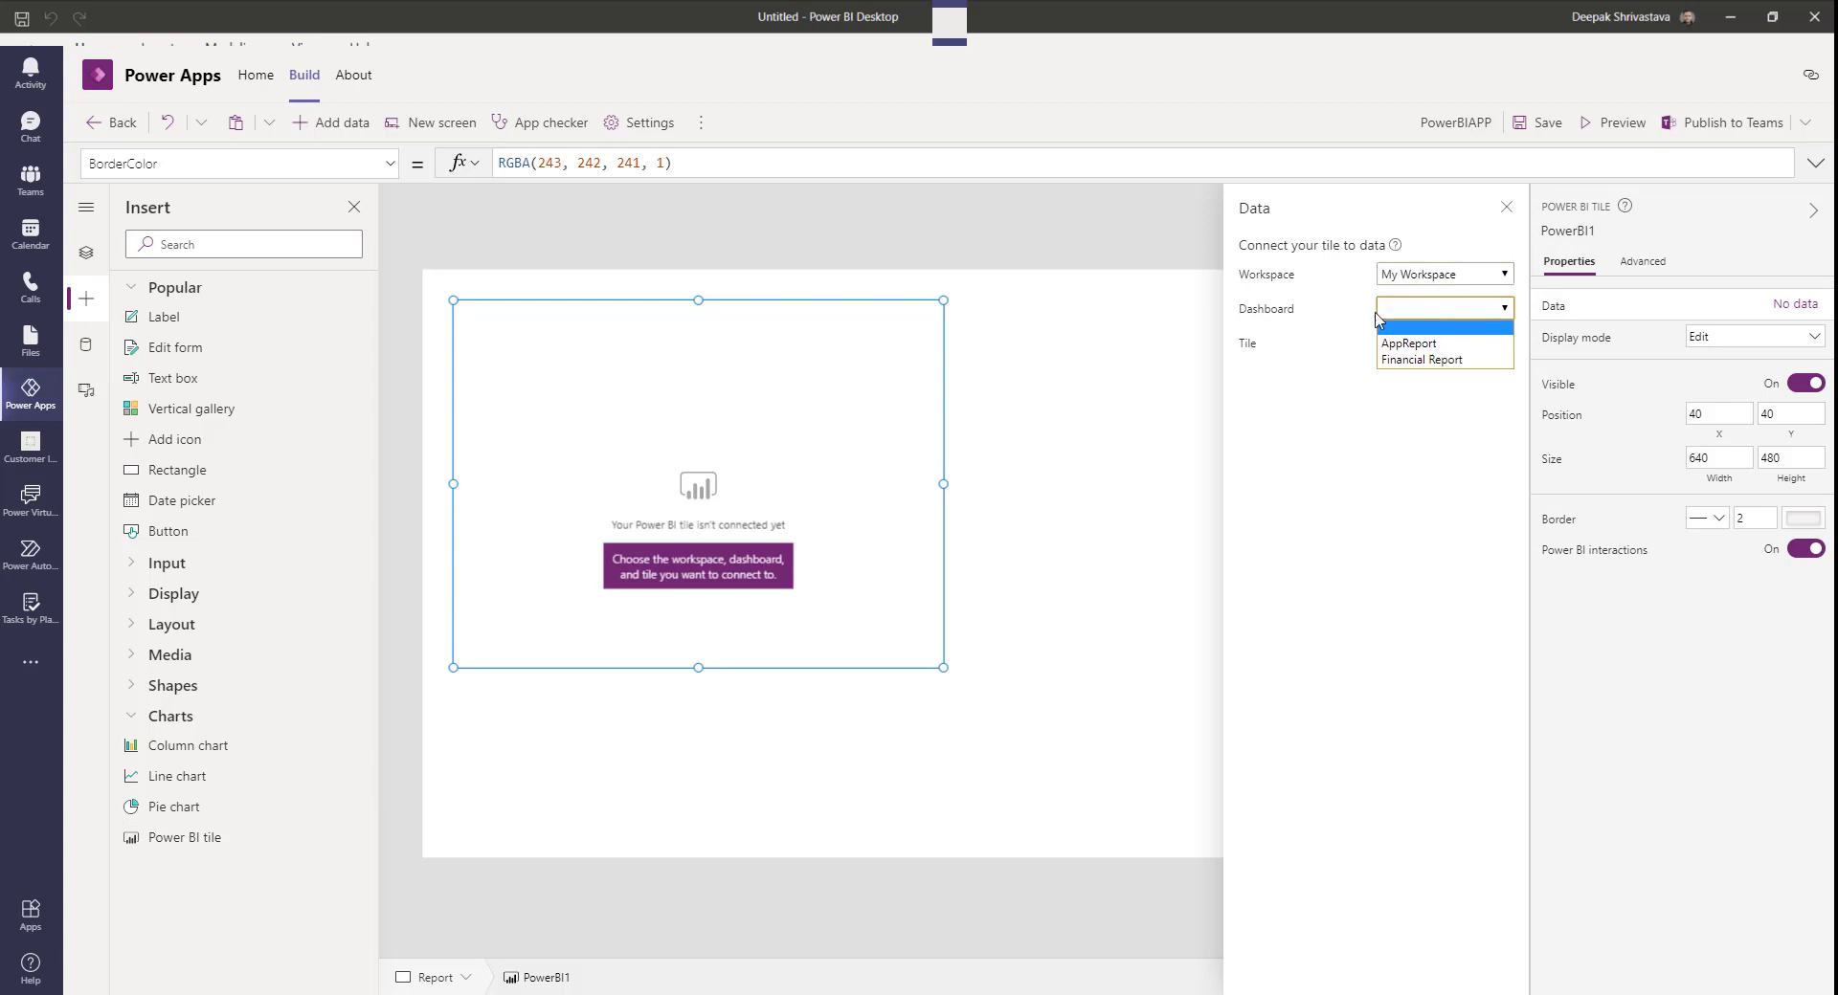
pyautogui.click(1379, 359)
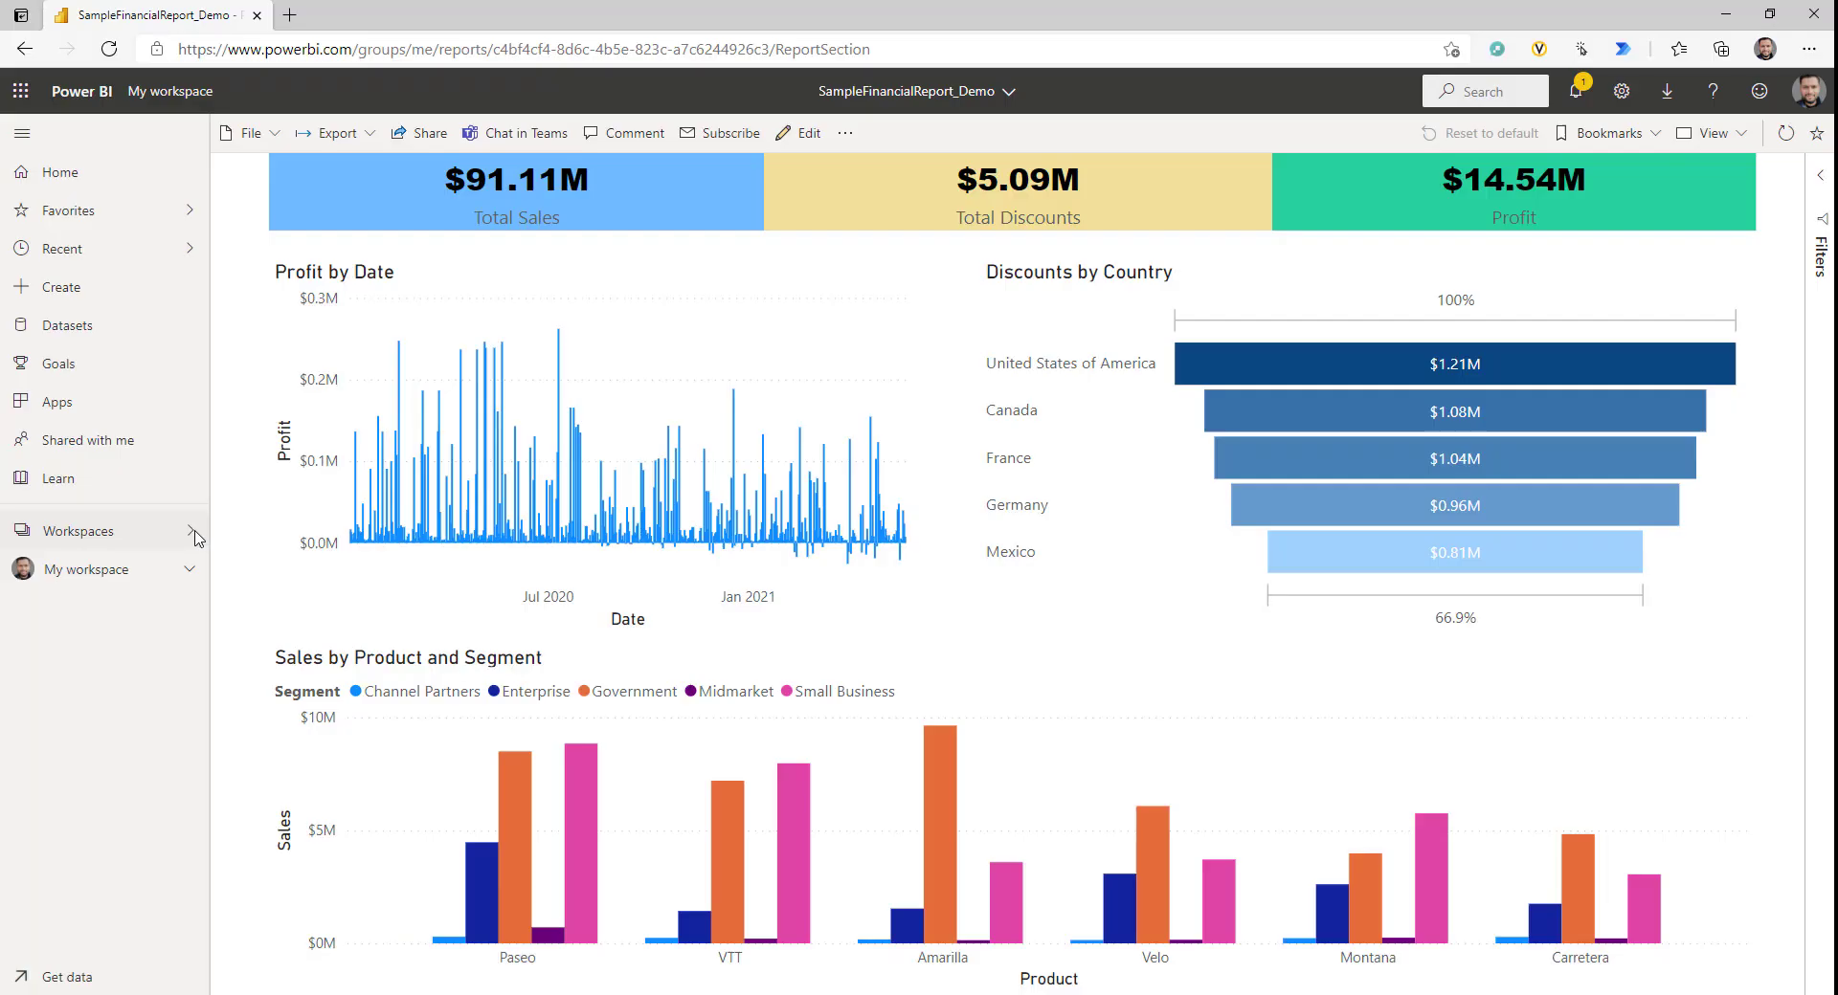
# Step: In Power BI, pin the SampleFinancialReport_Demo page live to a new dashboard named Demo and open that dashboard
pyautogui.click(192, 534)
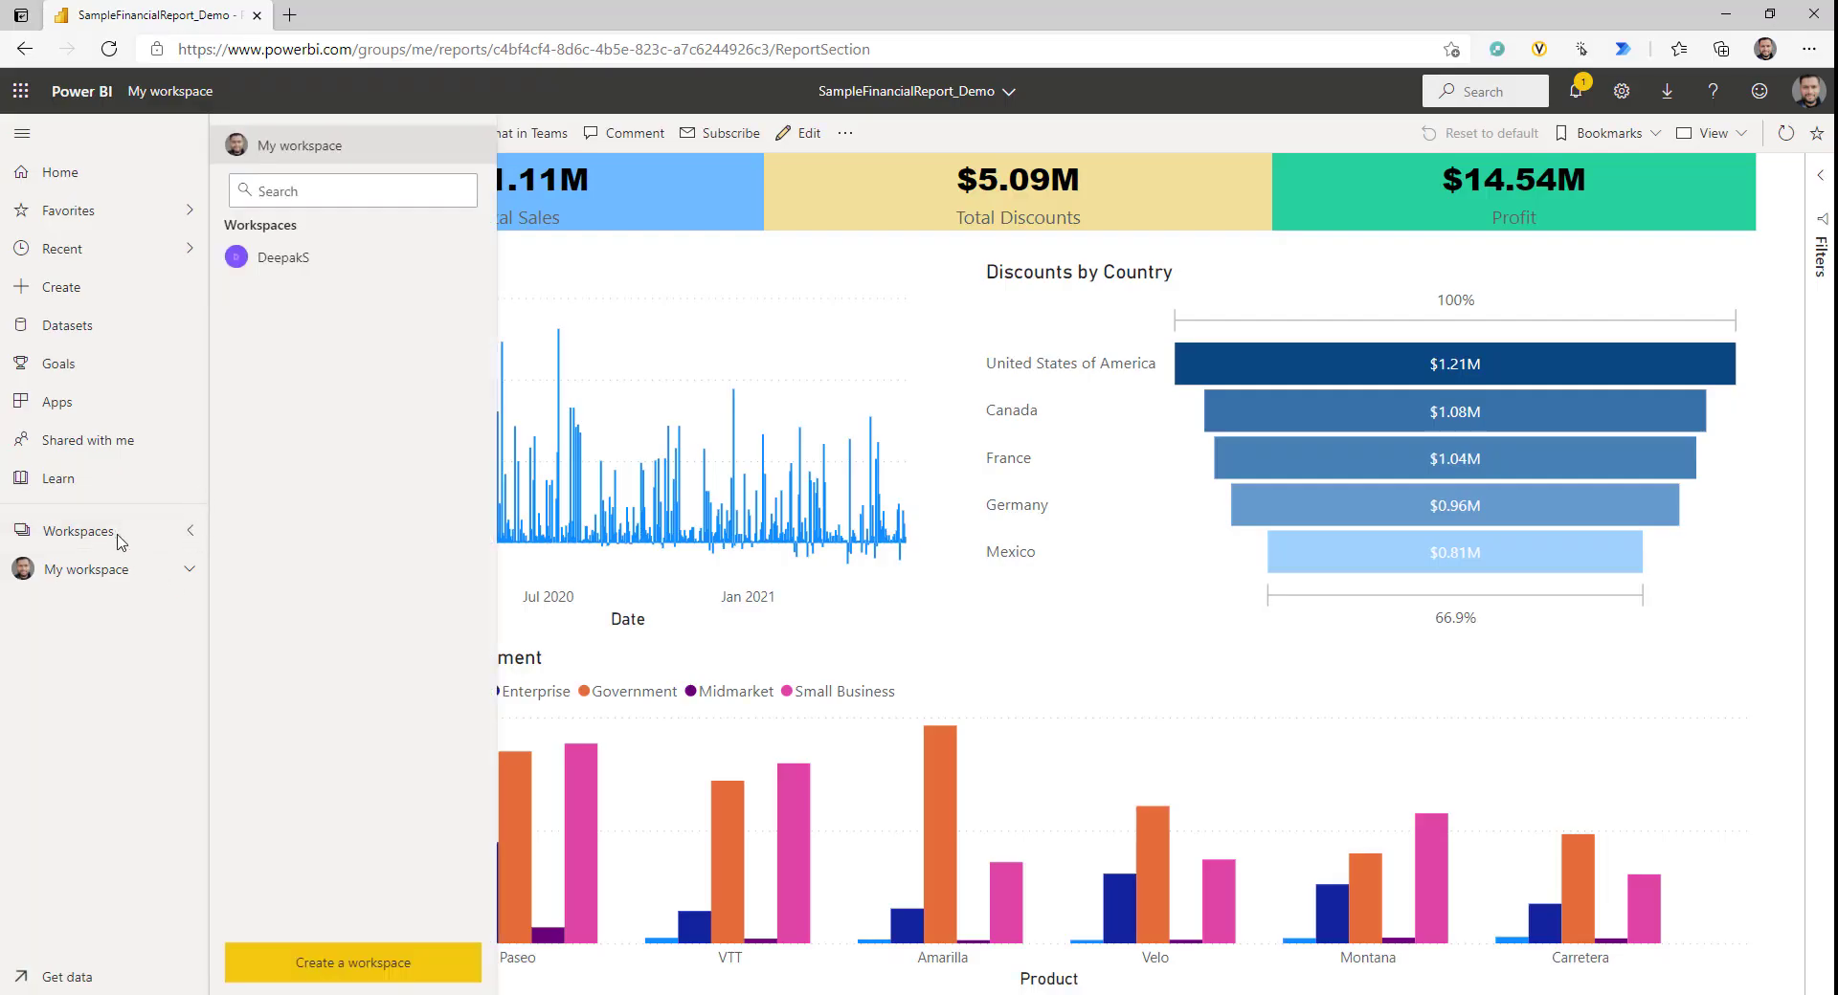
pyautogui.click(163, 576)
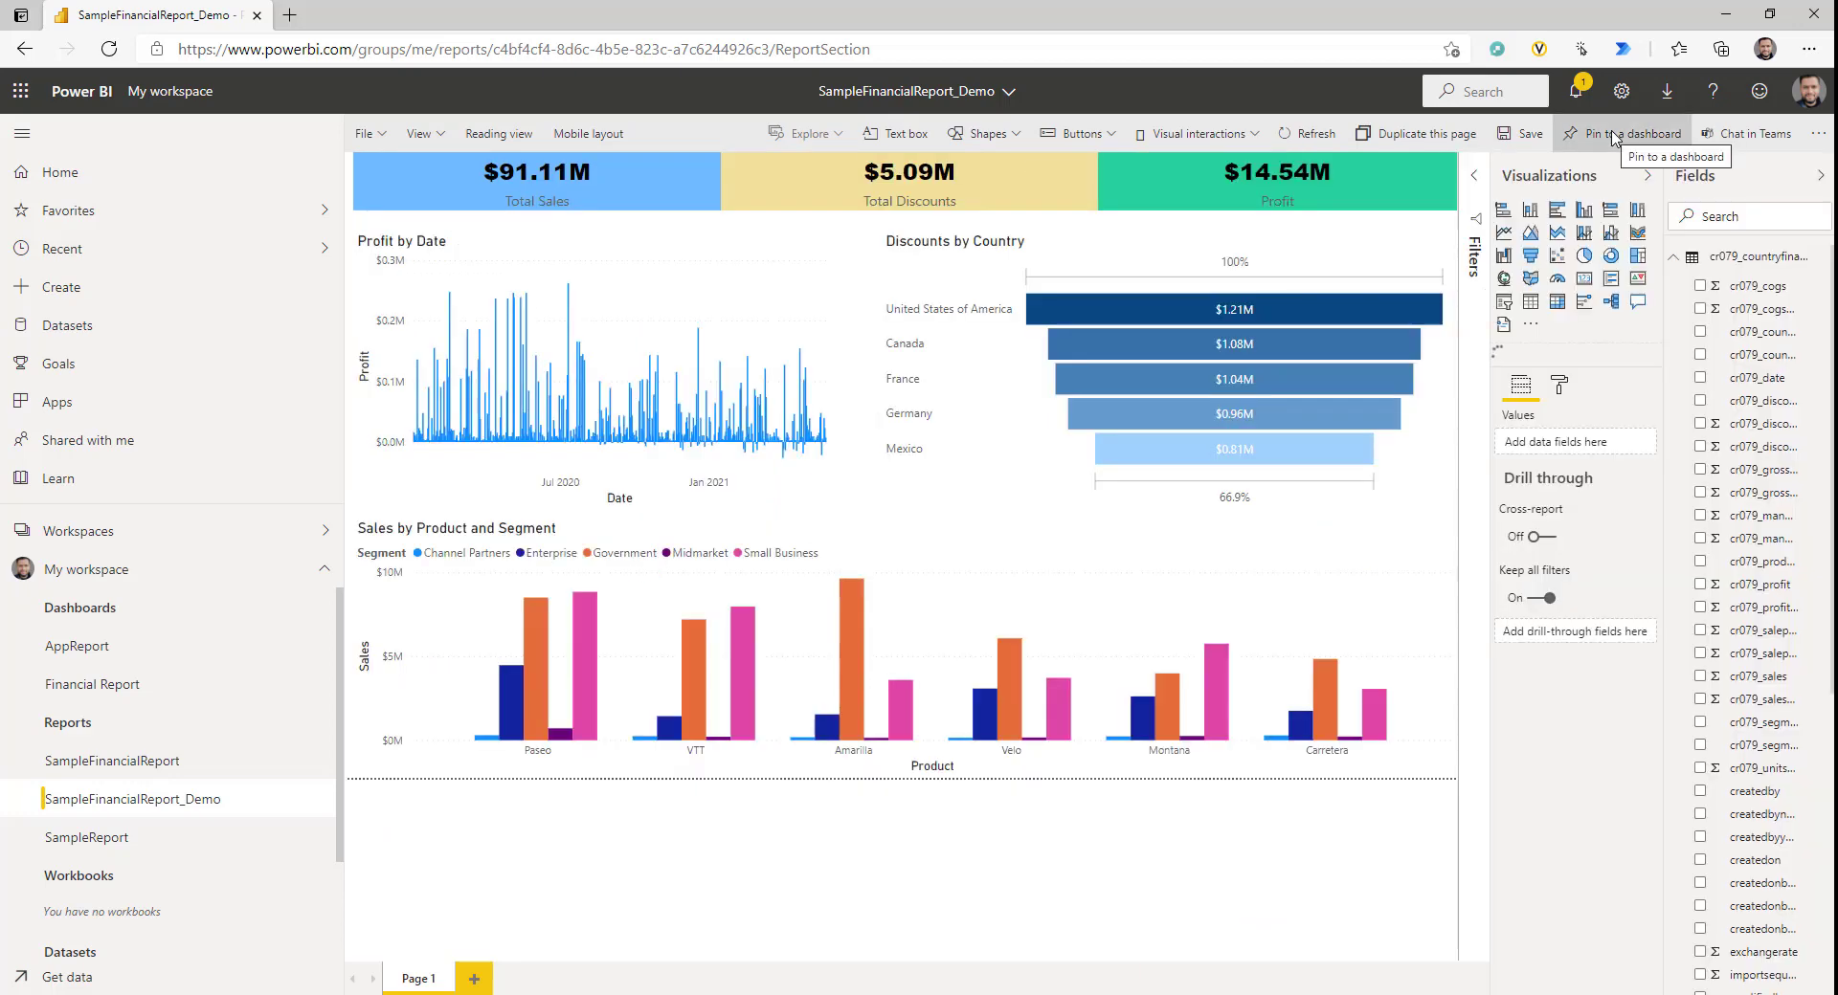
pyautogui.click(1616, 139)
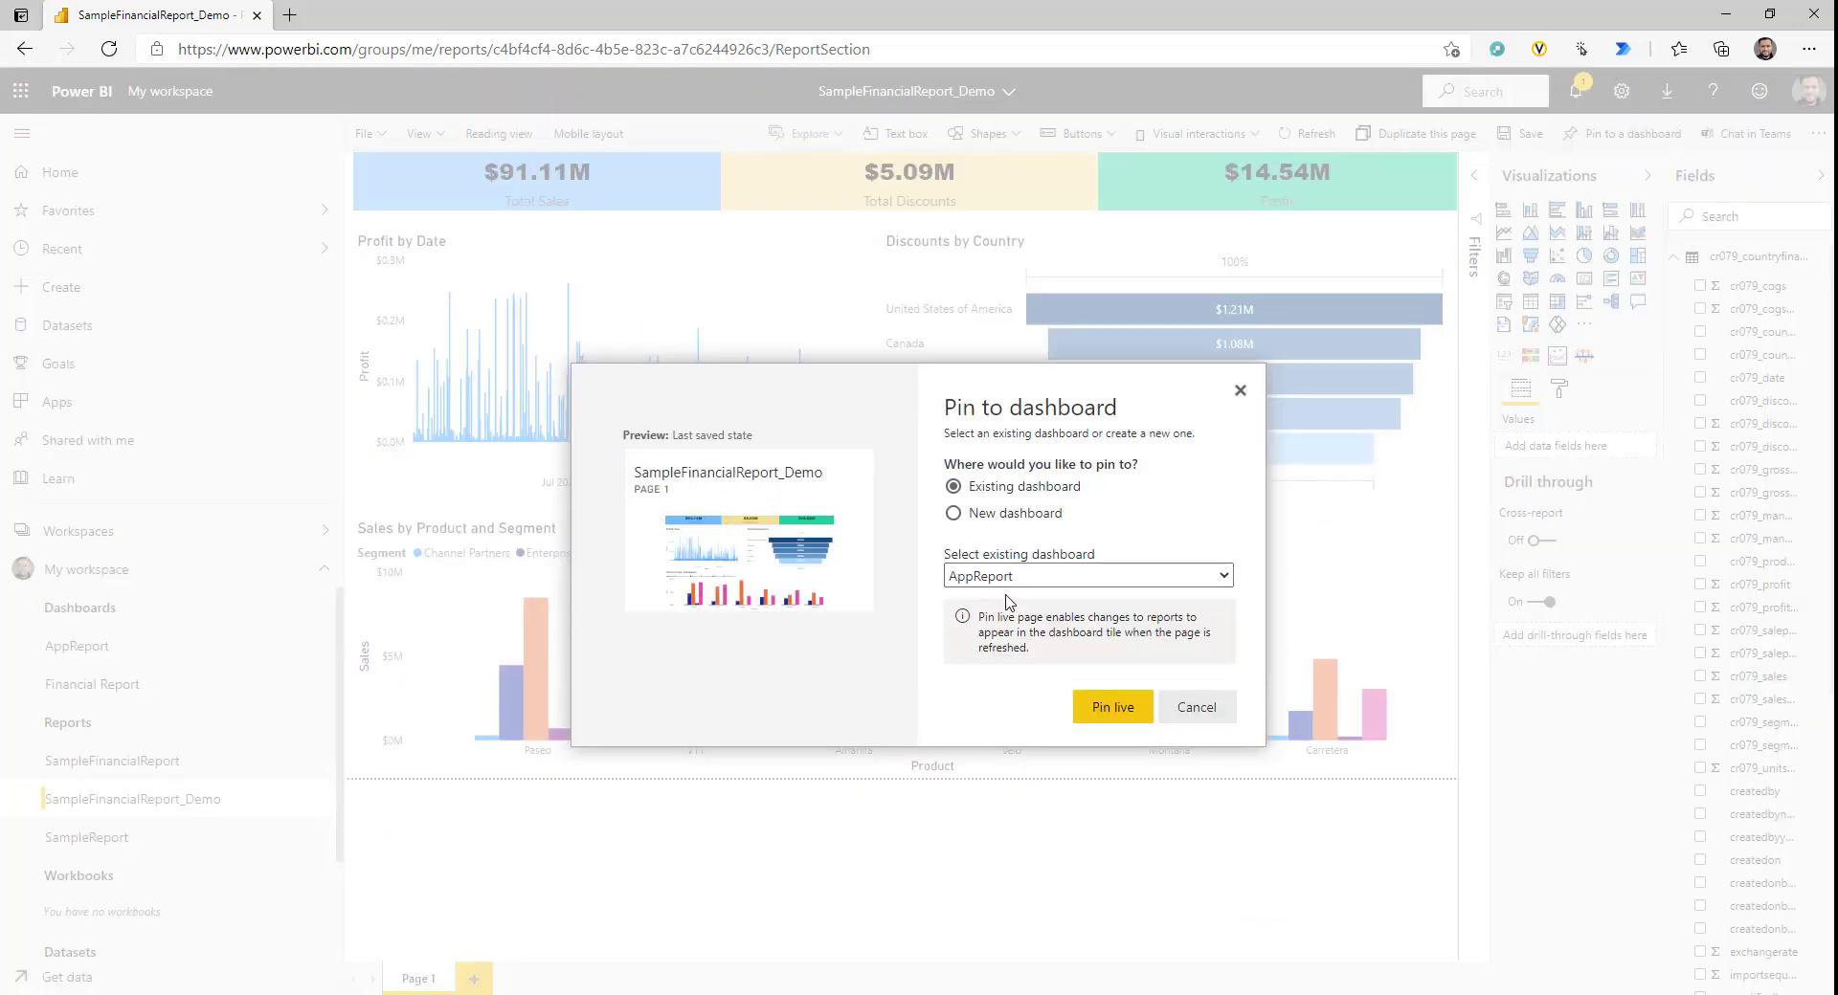
pyautogui.click(1014, 515)
pyautogui.click(1088, 577)
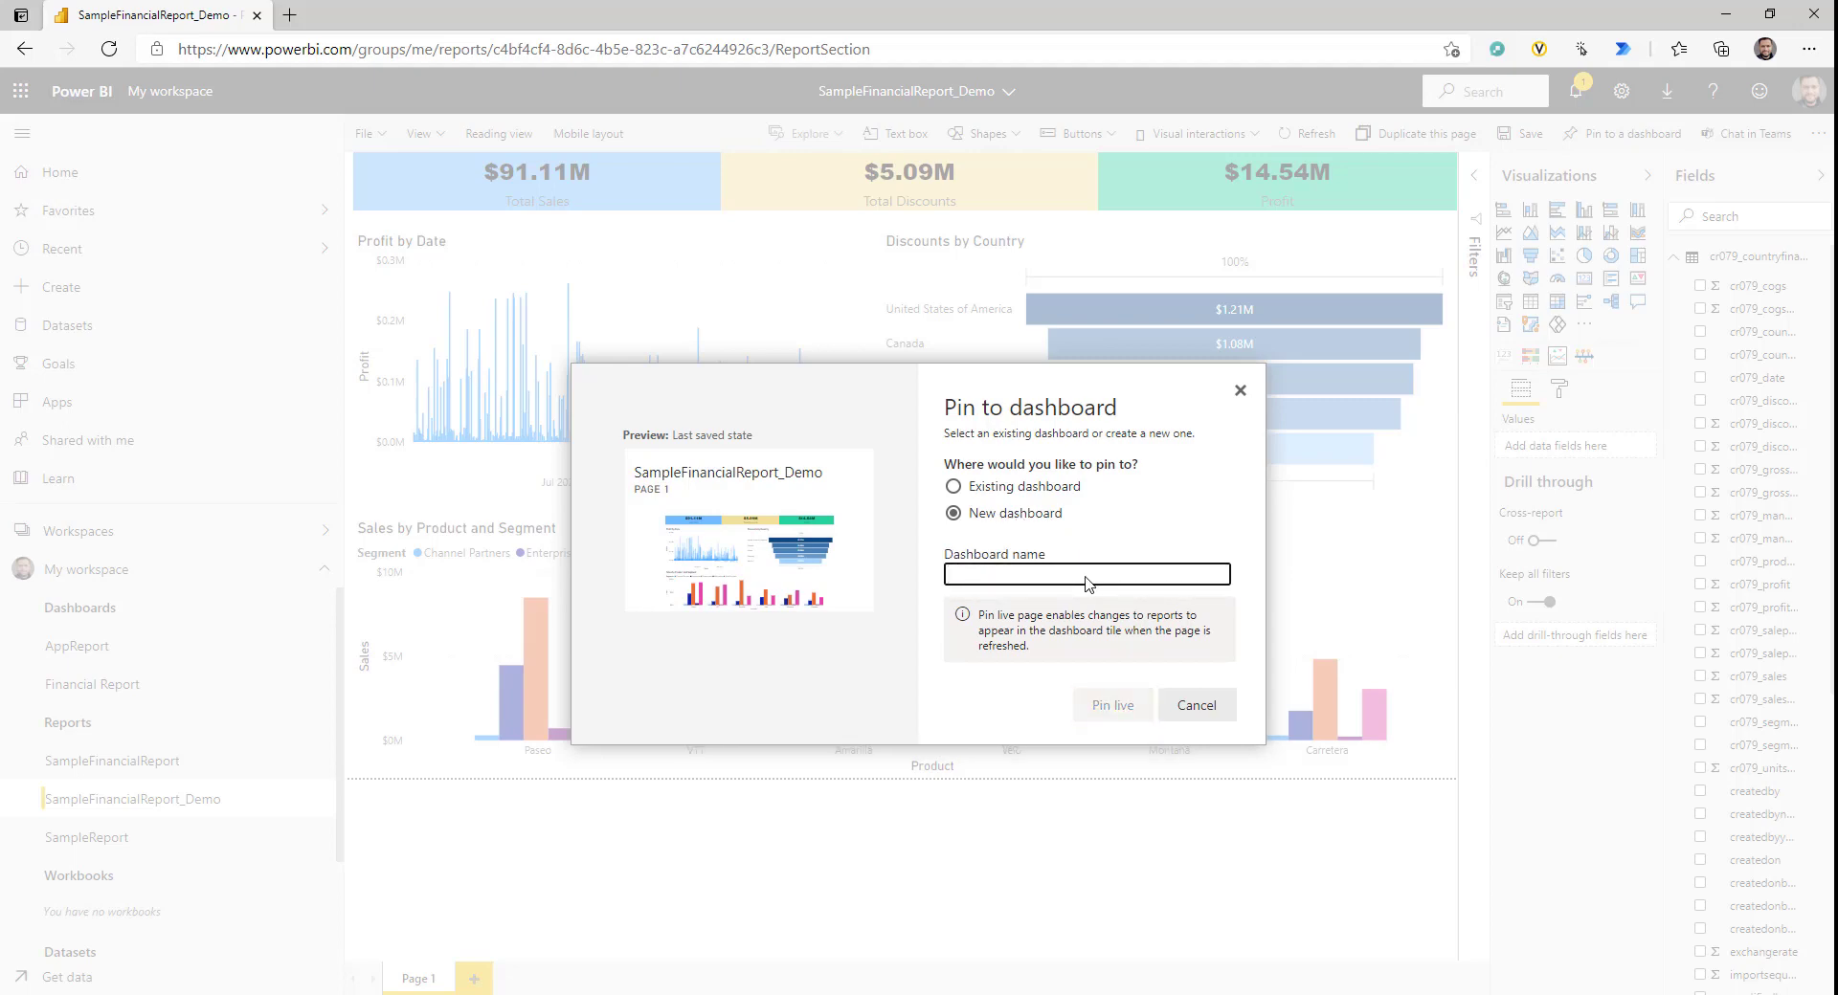
pyautogui.write('Demo')
pyautogui.press('Tab')
pyautogui.press('Return')
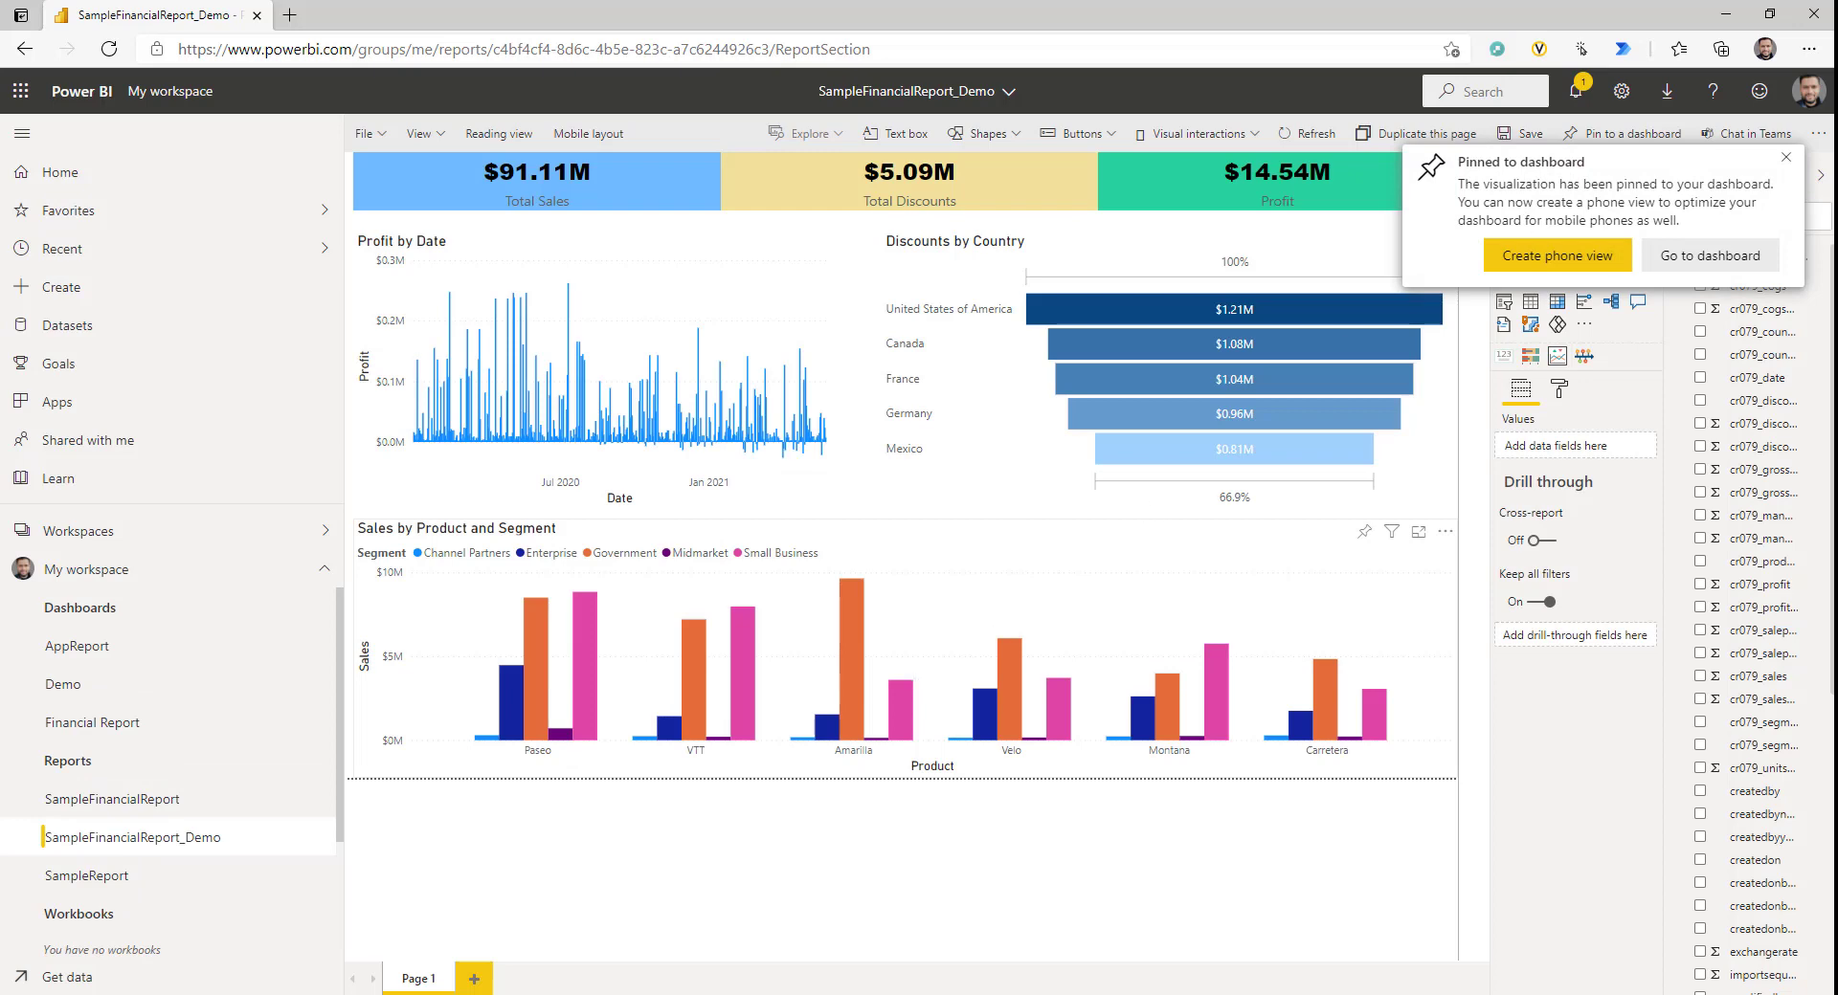
pyautogui.press('Return')
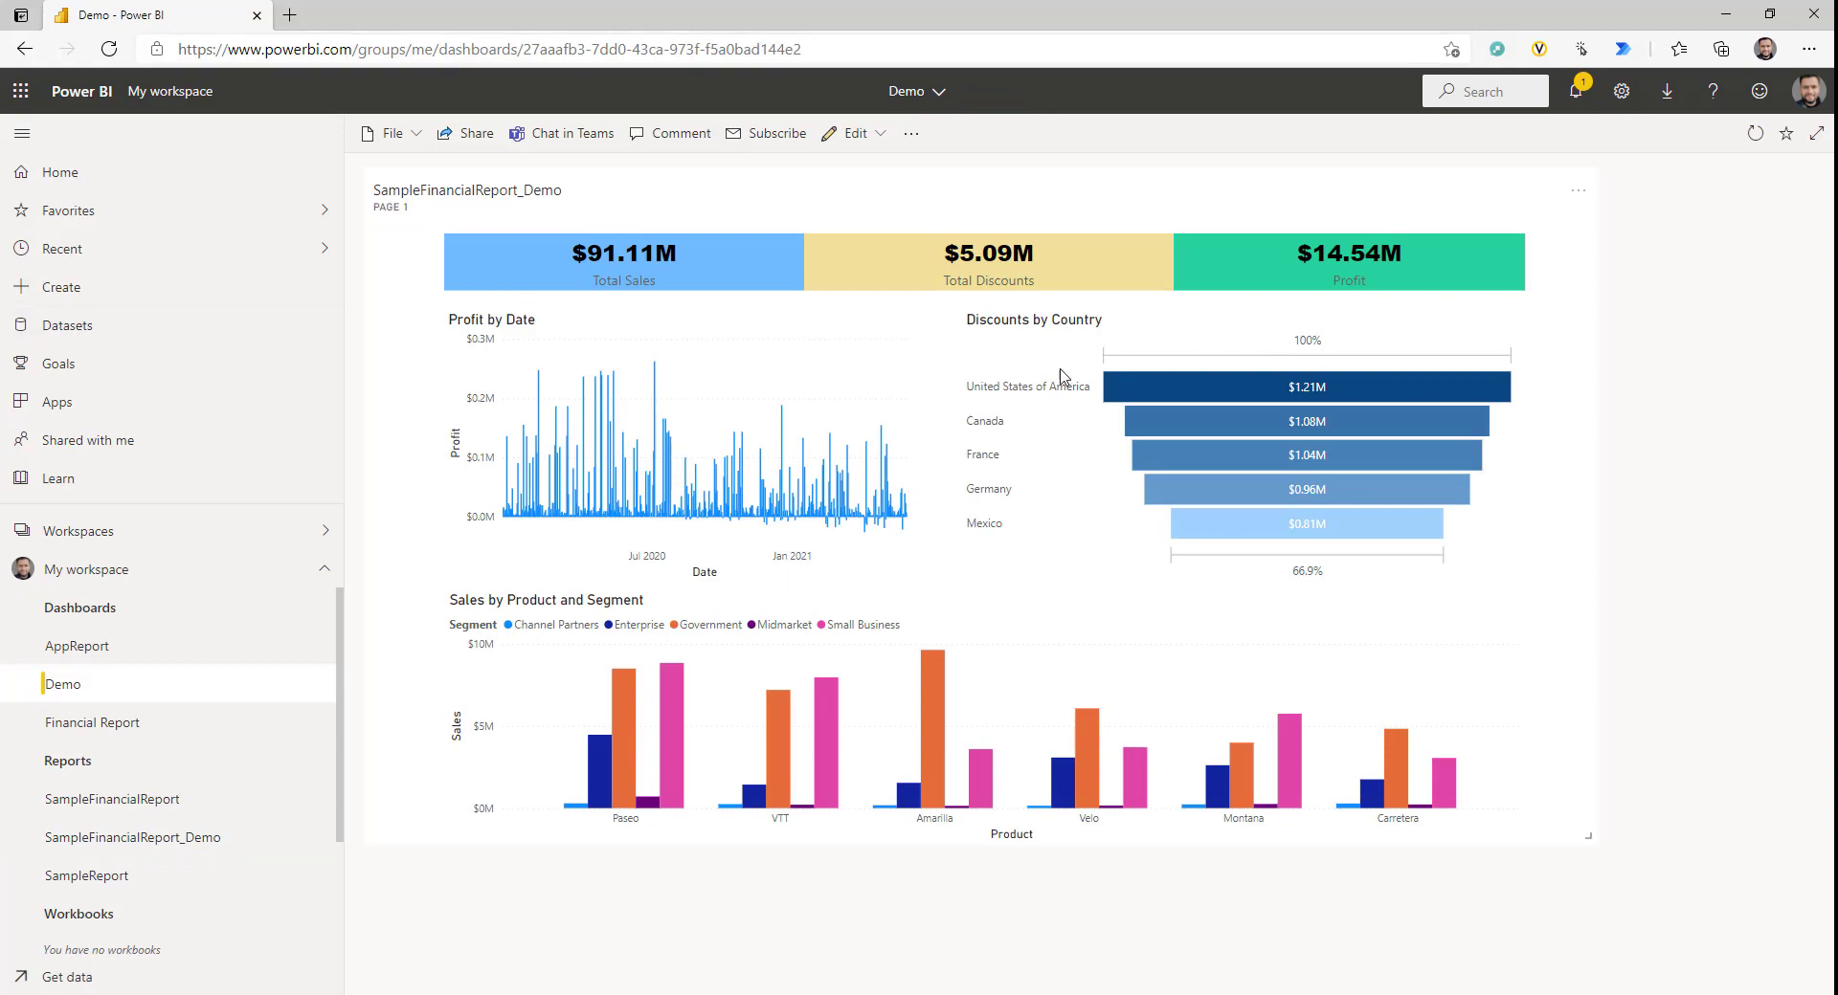
# Step: Back in Power Apps, connect the Report screen's Power BI tile to the Demo dashboard's SampleFinancialReport_Demo tile
pyautogui.hotkey('alt', 'Tab')
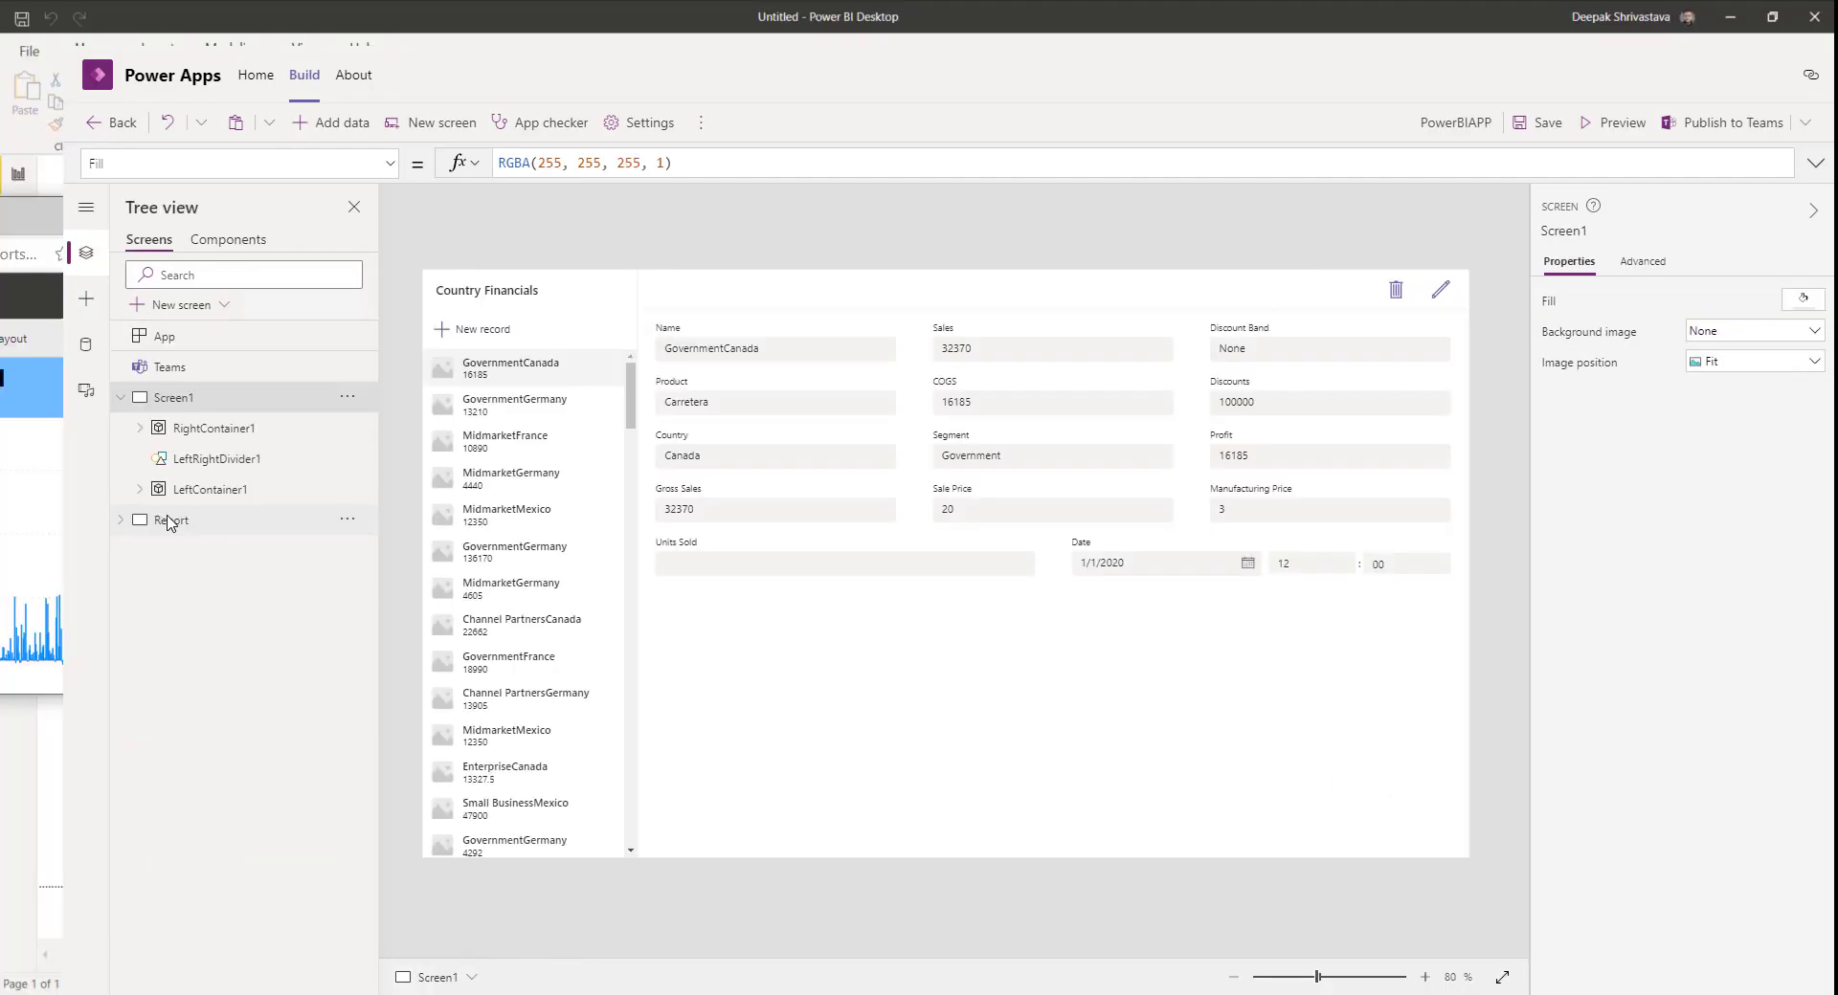
pyautogui.click(163, 520)
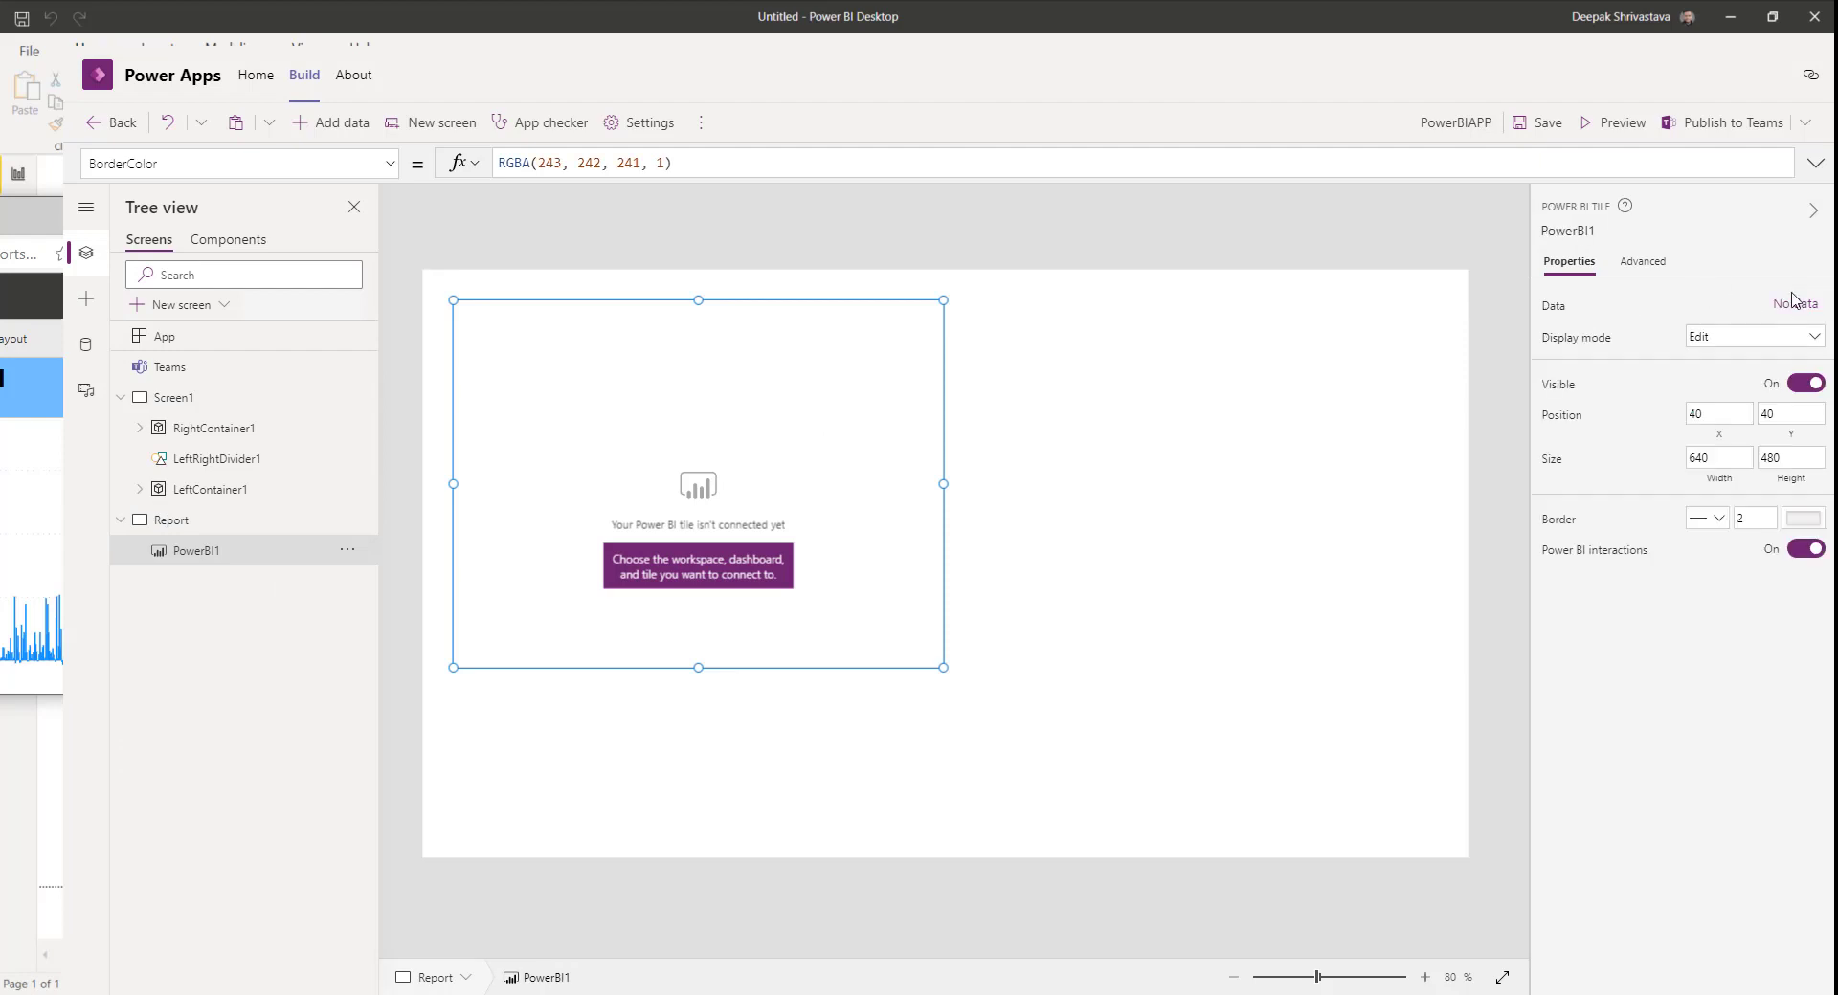
pyautogui.click(1798, 304)
pyautogui.click(1431, 308)
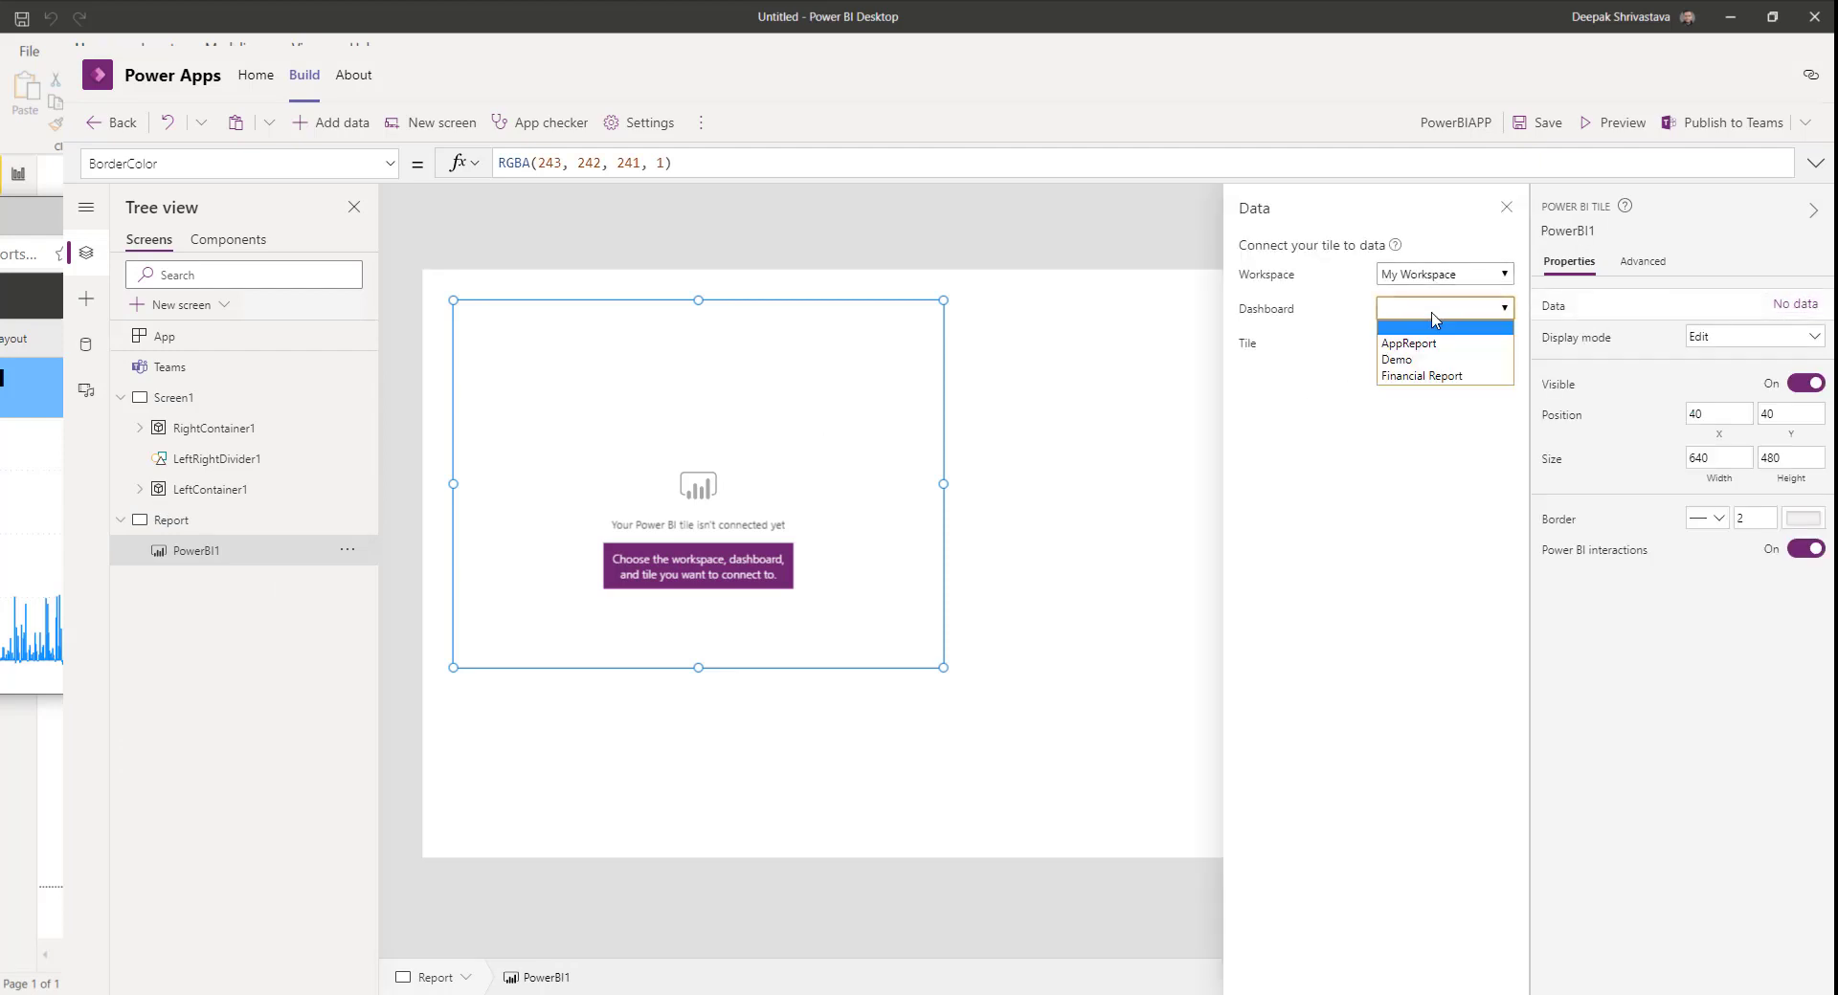
pyautogui.click(1403, 362)
pyautogui.click(1427, 349)
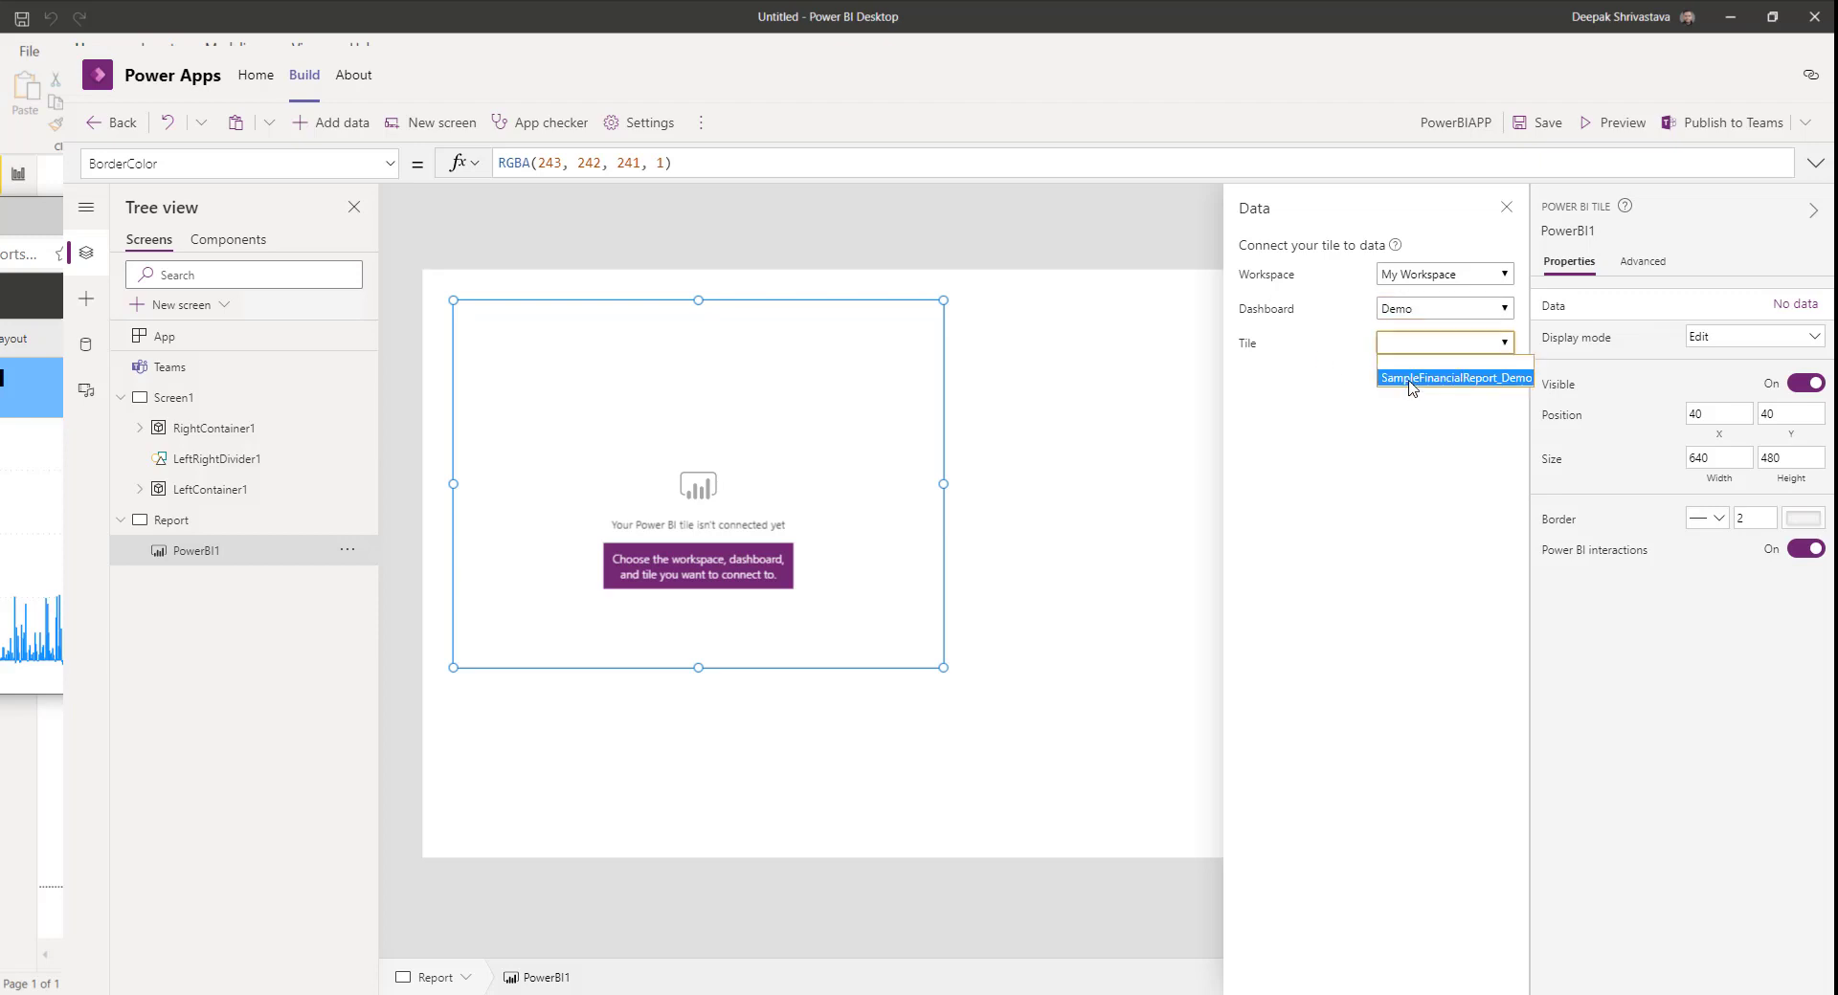
pyautogui.click(1412, 387)
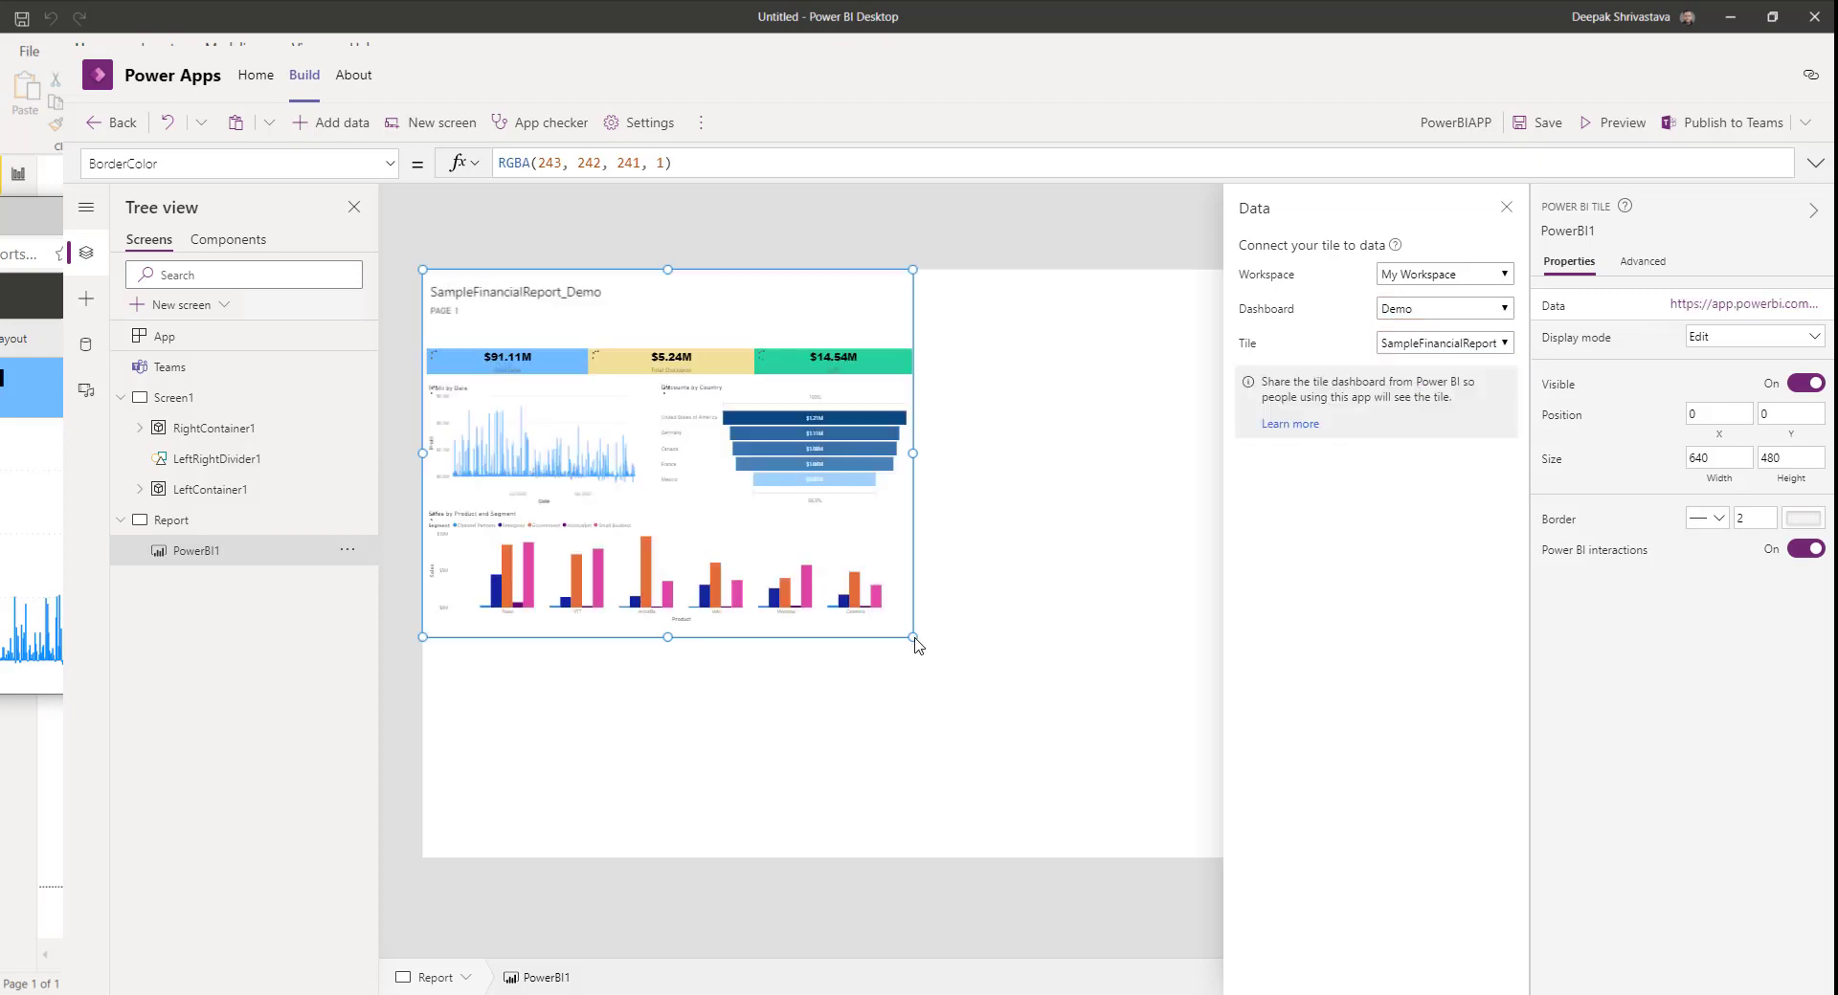
# Step: Enlarge the Power BI tile to the full width of the Report screen, leaving a strip about 44 high free above it
pyautogui.moveTo(916, 641); pyautogui.dragTo(1466, 853)
pyautogui.click(1507, 208)
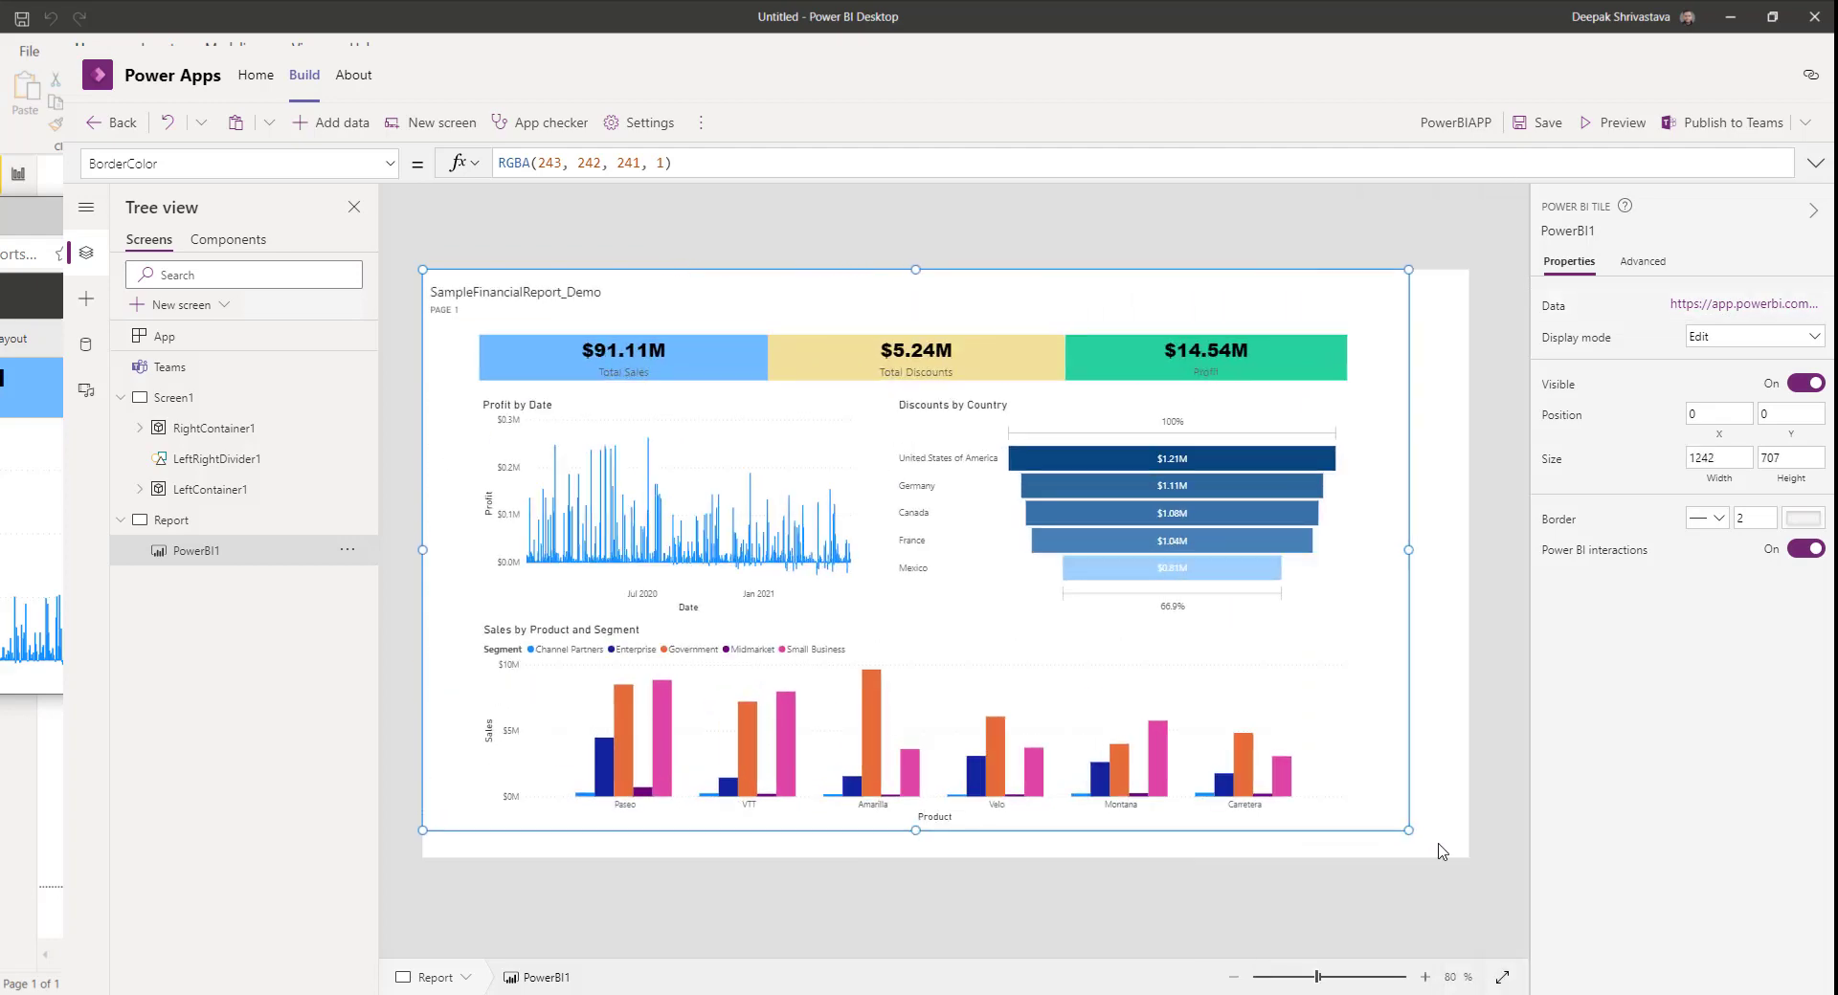
pyautogui.moveTo(947, 275); pyautogui.dragTo(946, 306)
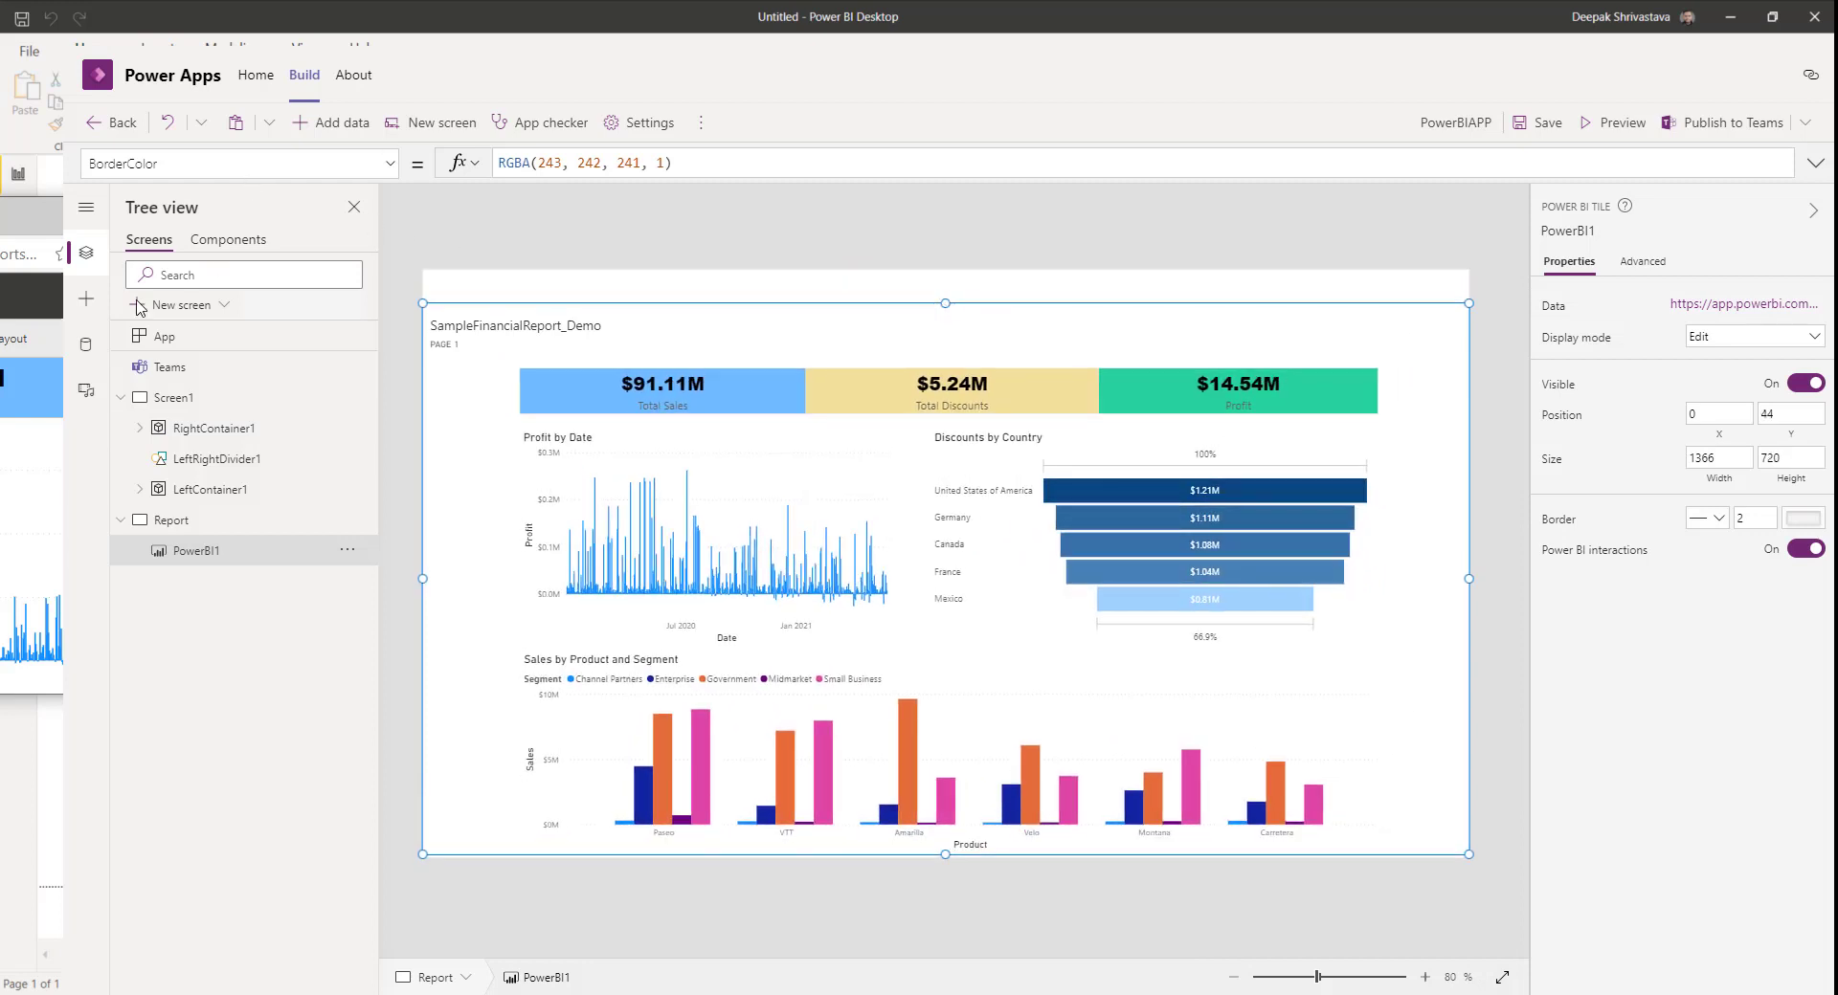
# Step: Add a Back icon with OnSelect set to Back() in the strip above the Power BI tile
pyautogui.click(88, 300)
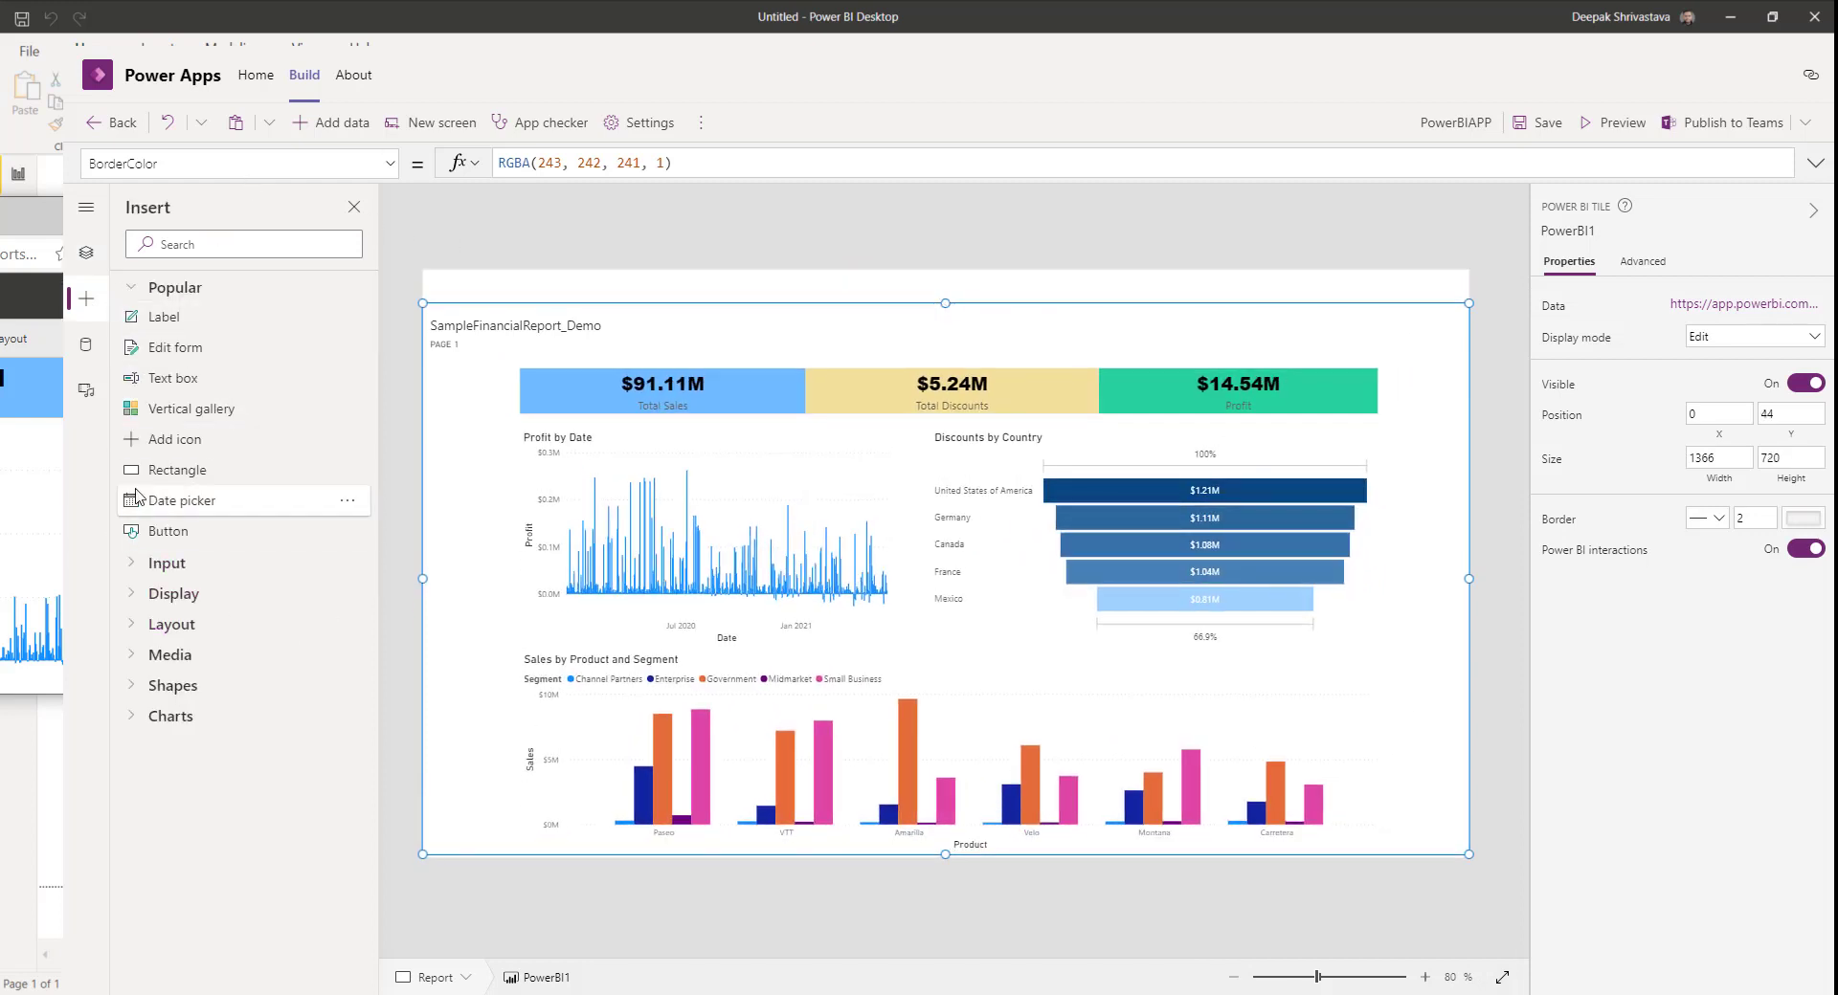
pyautogui.click(175, 439)
pyautogui.click(86, 252)
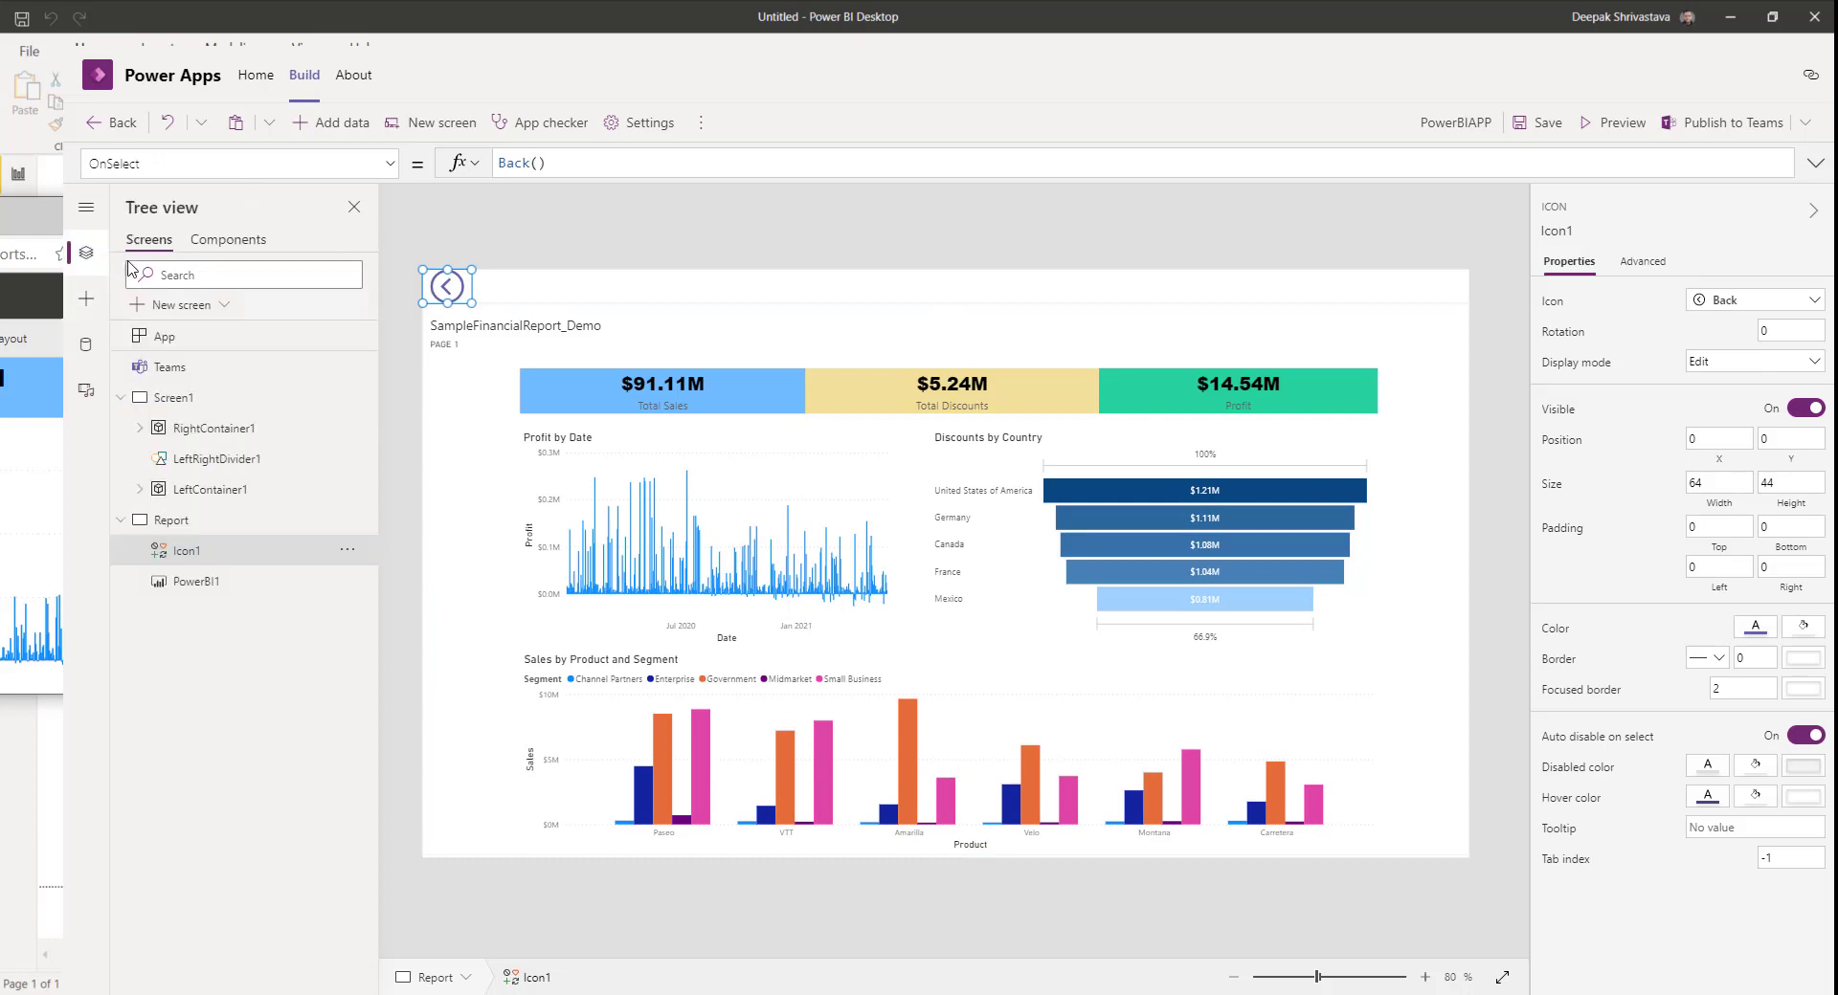
# Step: On Screen1, add a Trending upward icon to the top bar and set its OnSelect to navigate to the Report screen
pyautogui.click(173, 398)
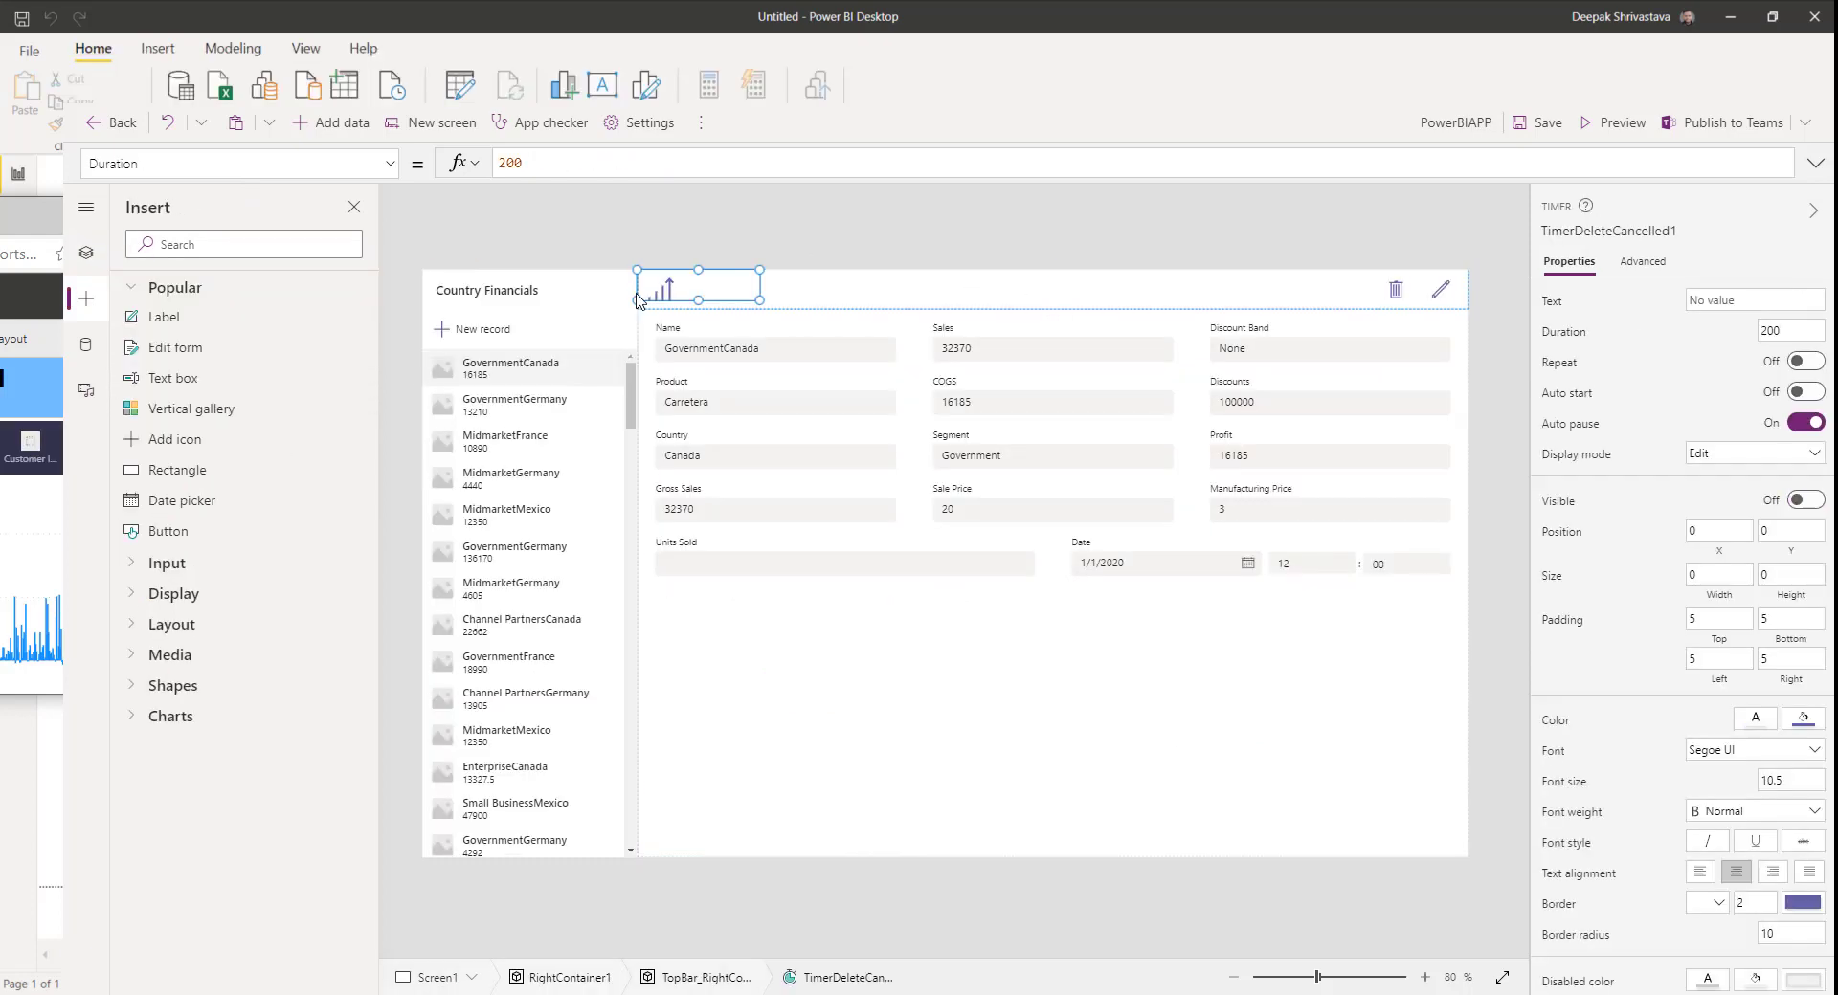
pyautogui.doubleClick(518, 163)
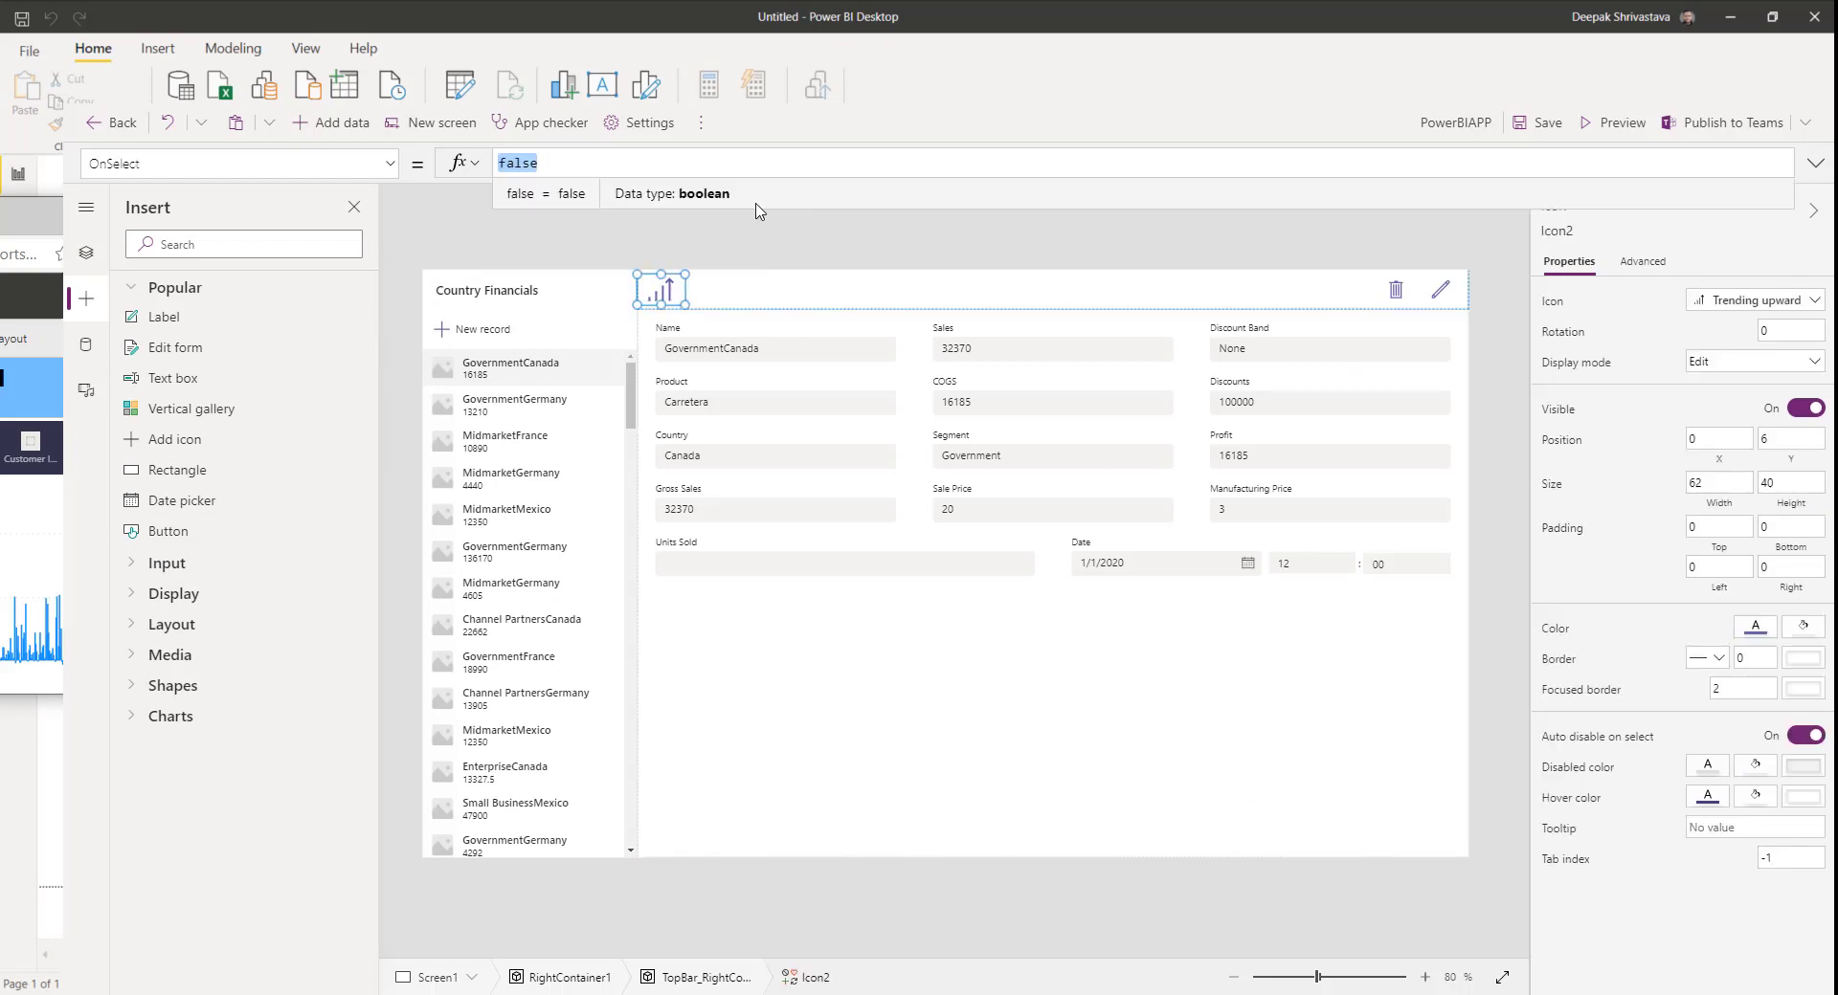
pyautogui.write('Navigate(')
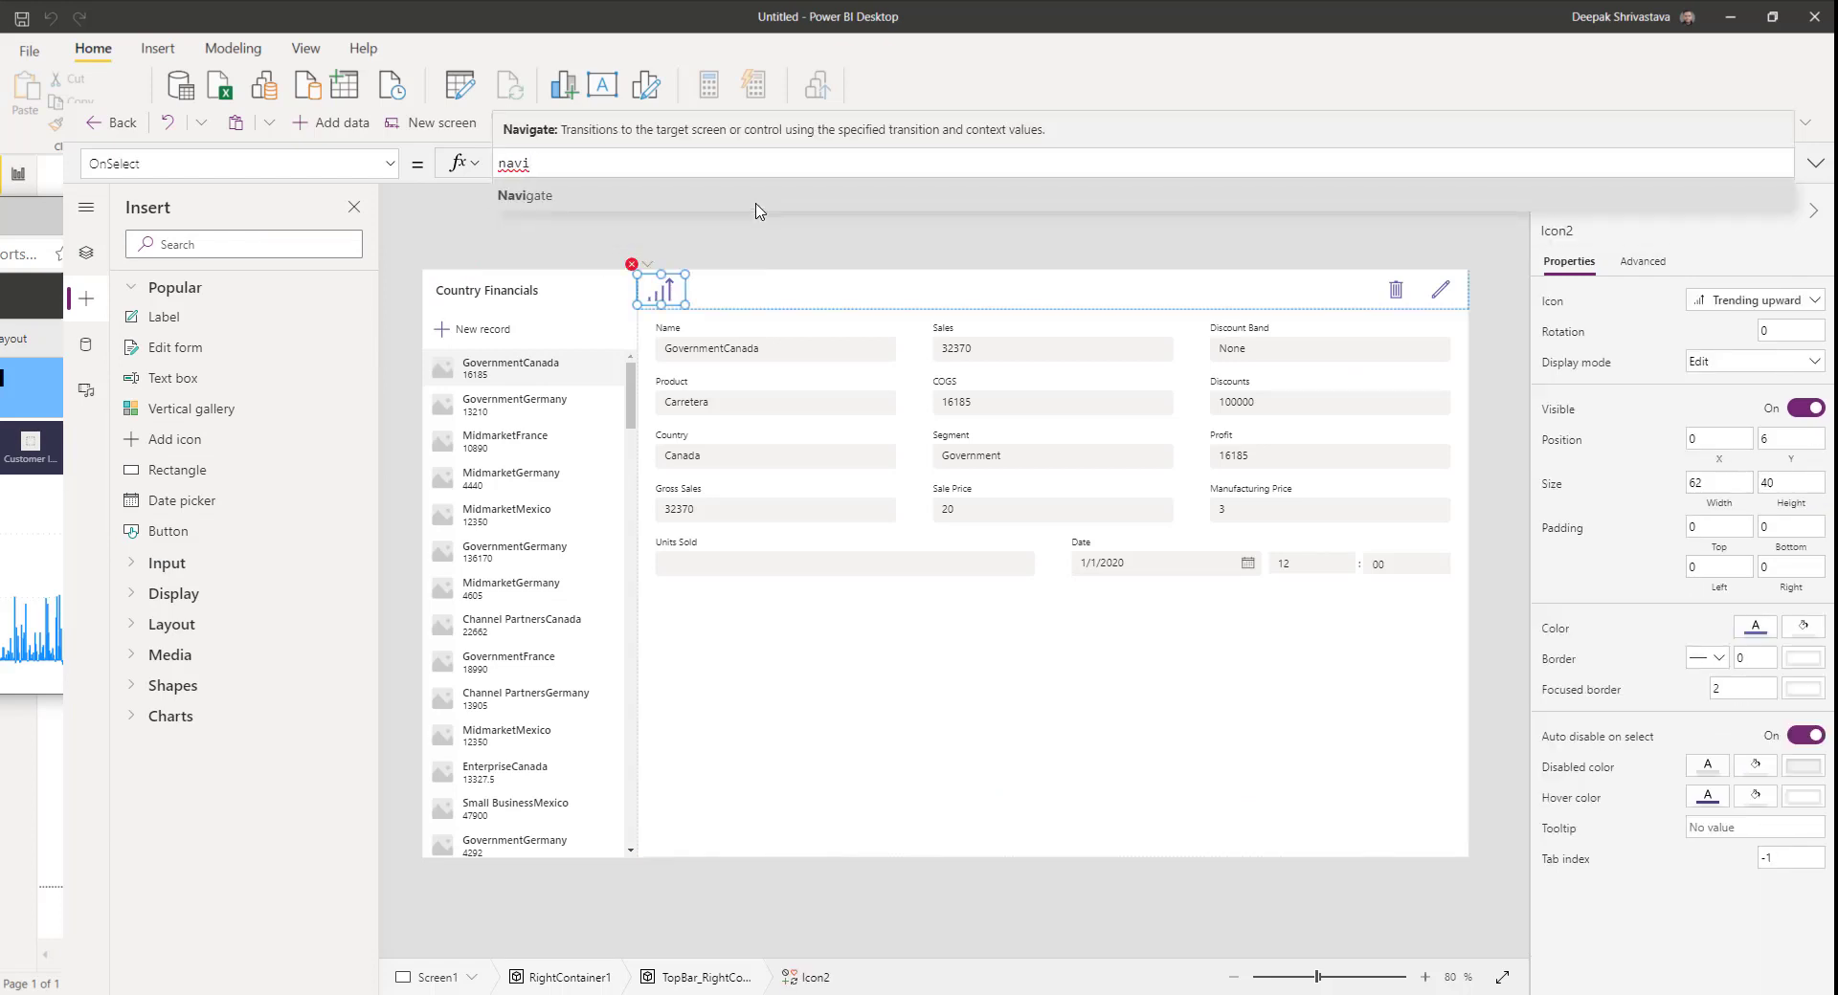
pyautogui.click(759, 209)
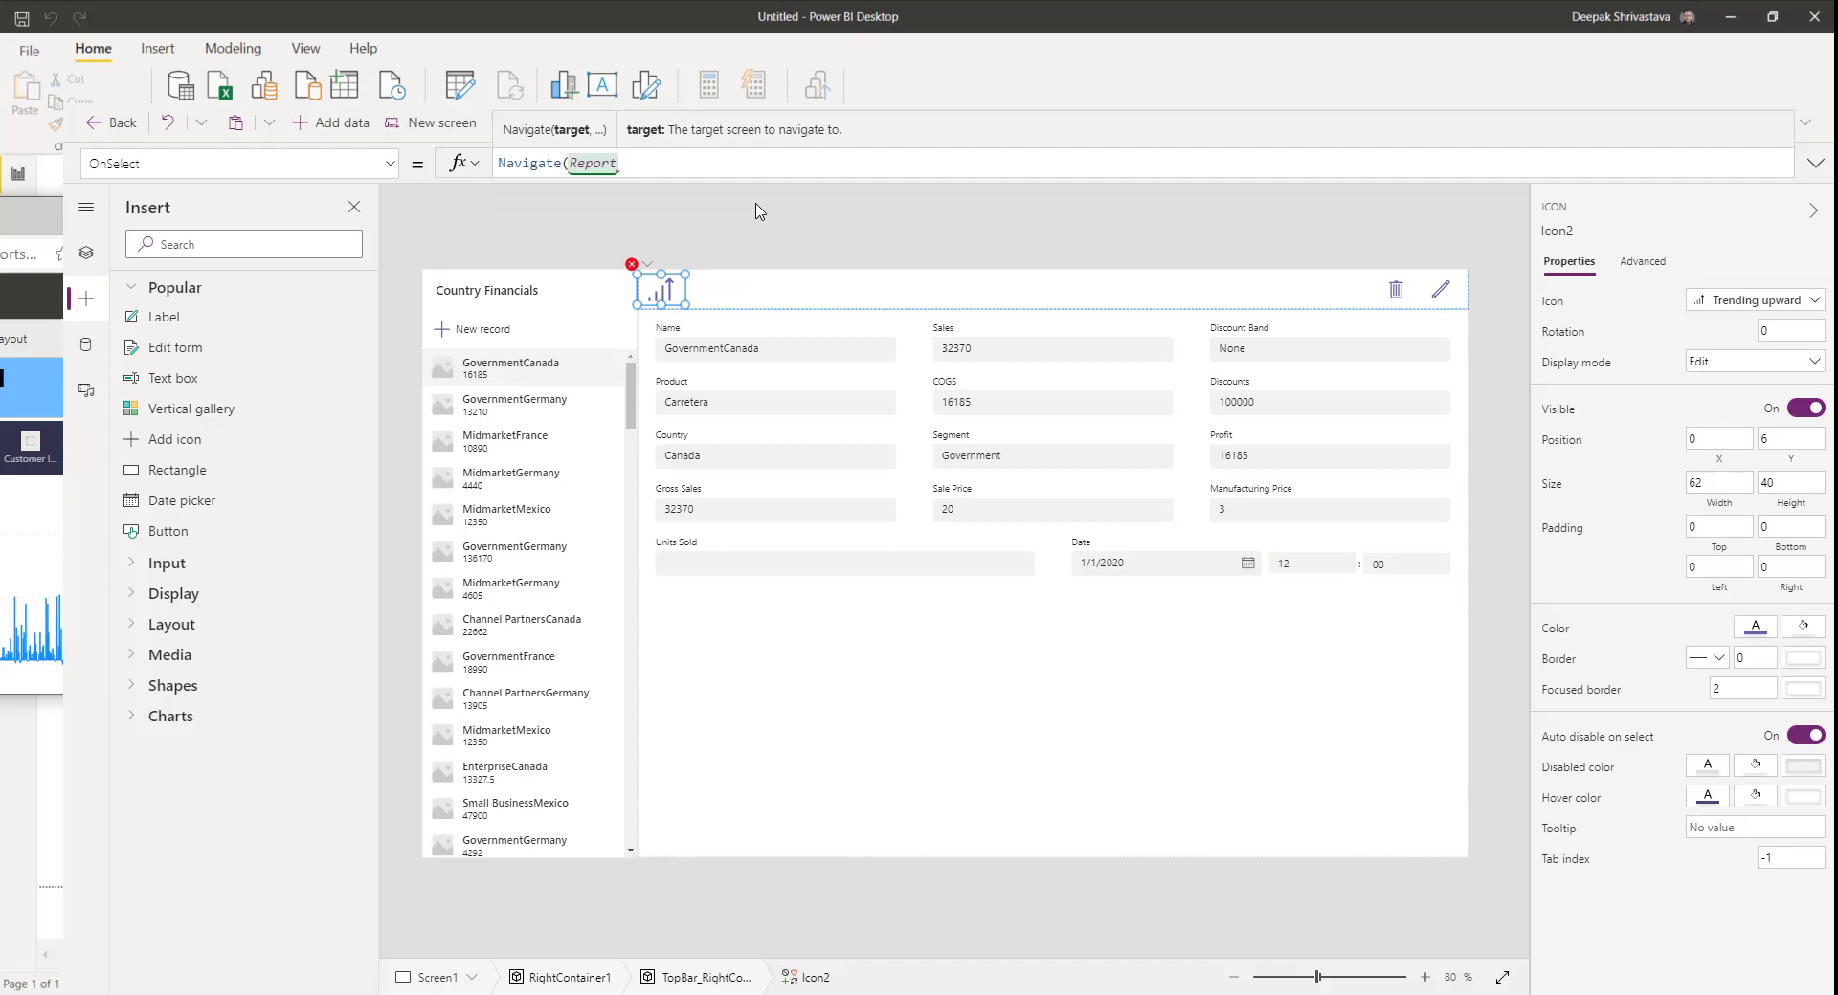
pyautogui.click(759, 211)
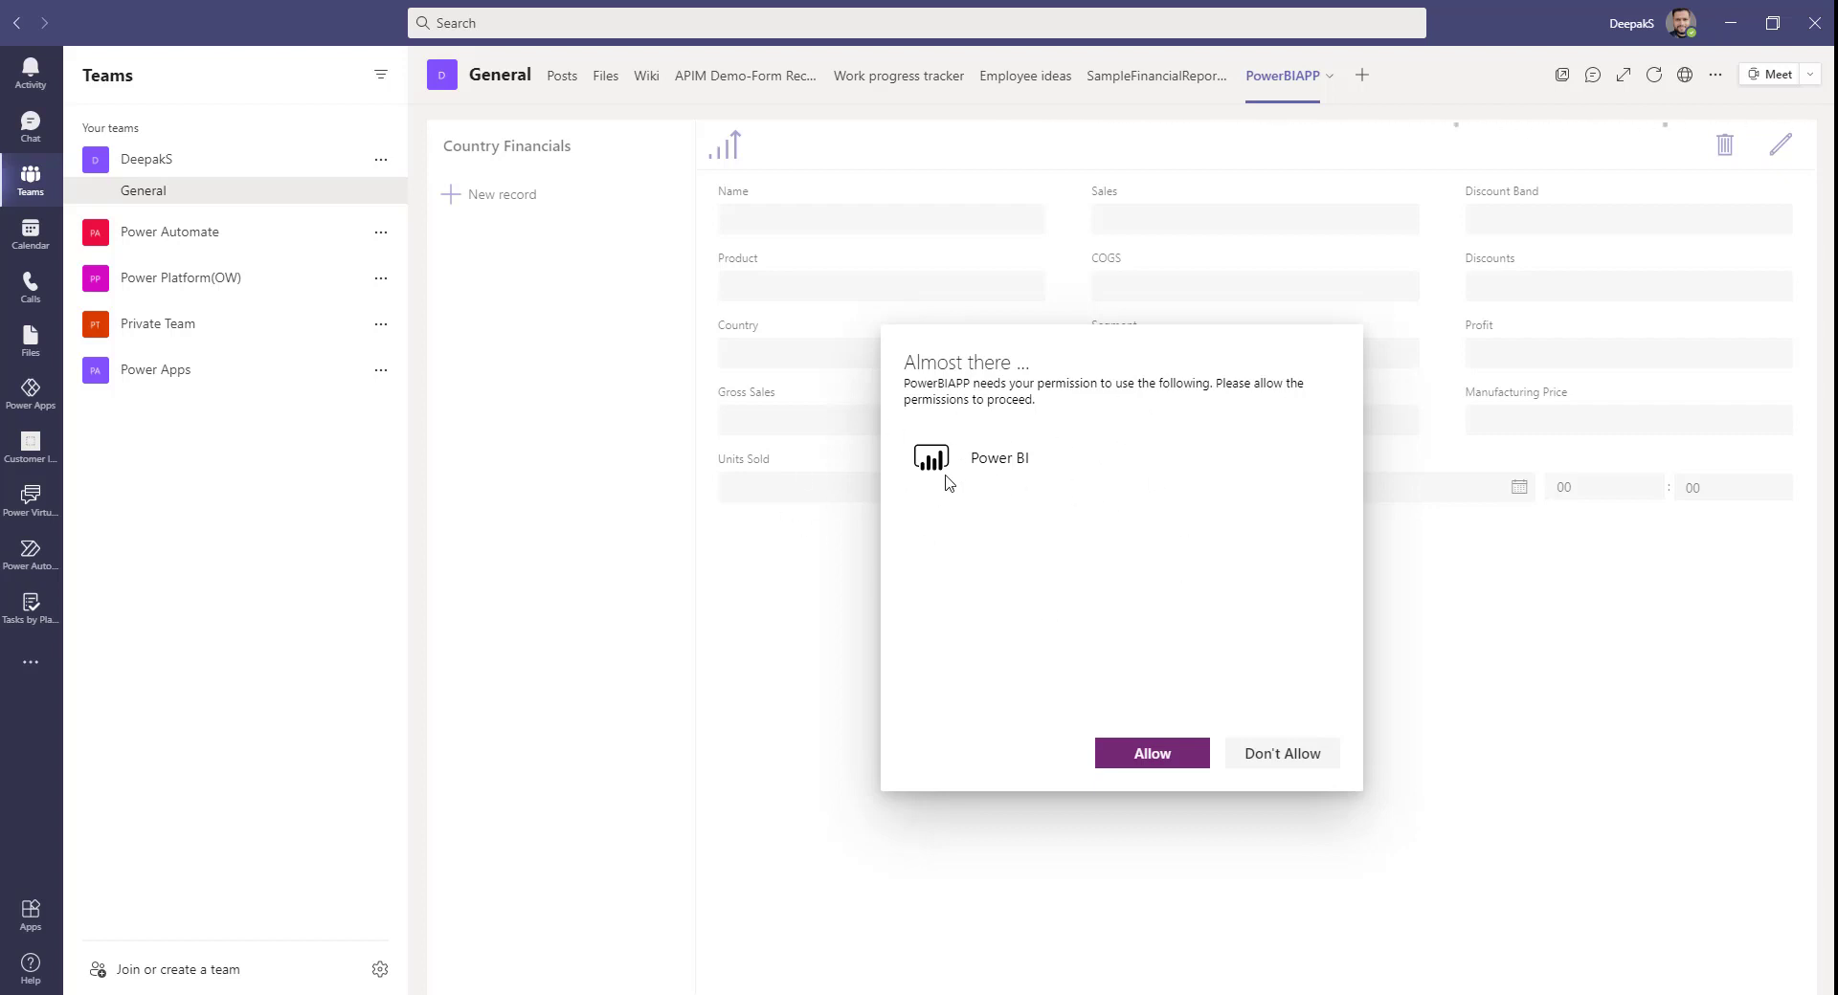
# Step: In Teams, allow PowerBIAPP to use Power BI, open its report screen and highlight France in the Discounts by Country chart
pyautogui.click(1139, 754)
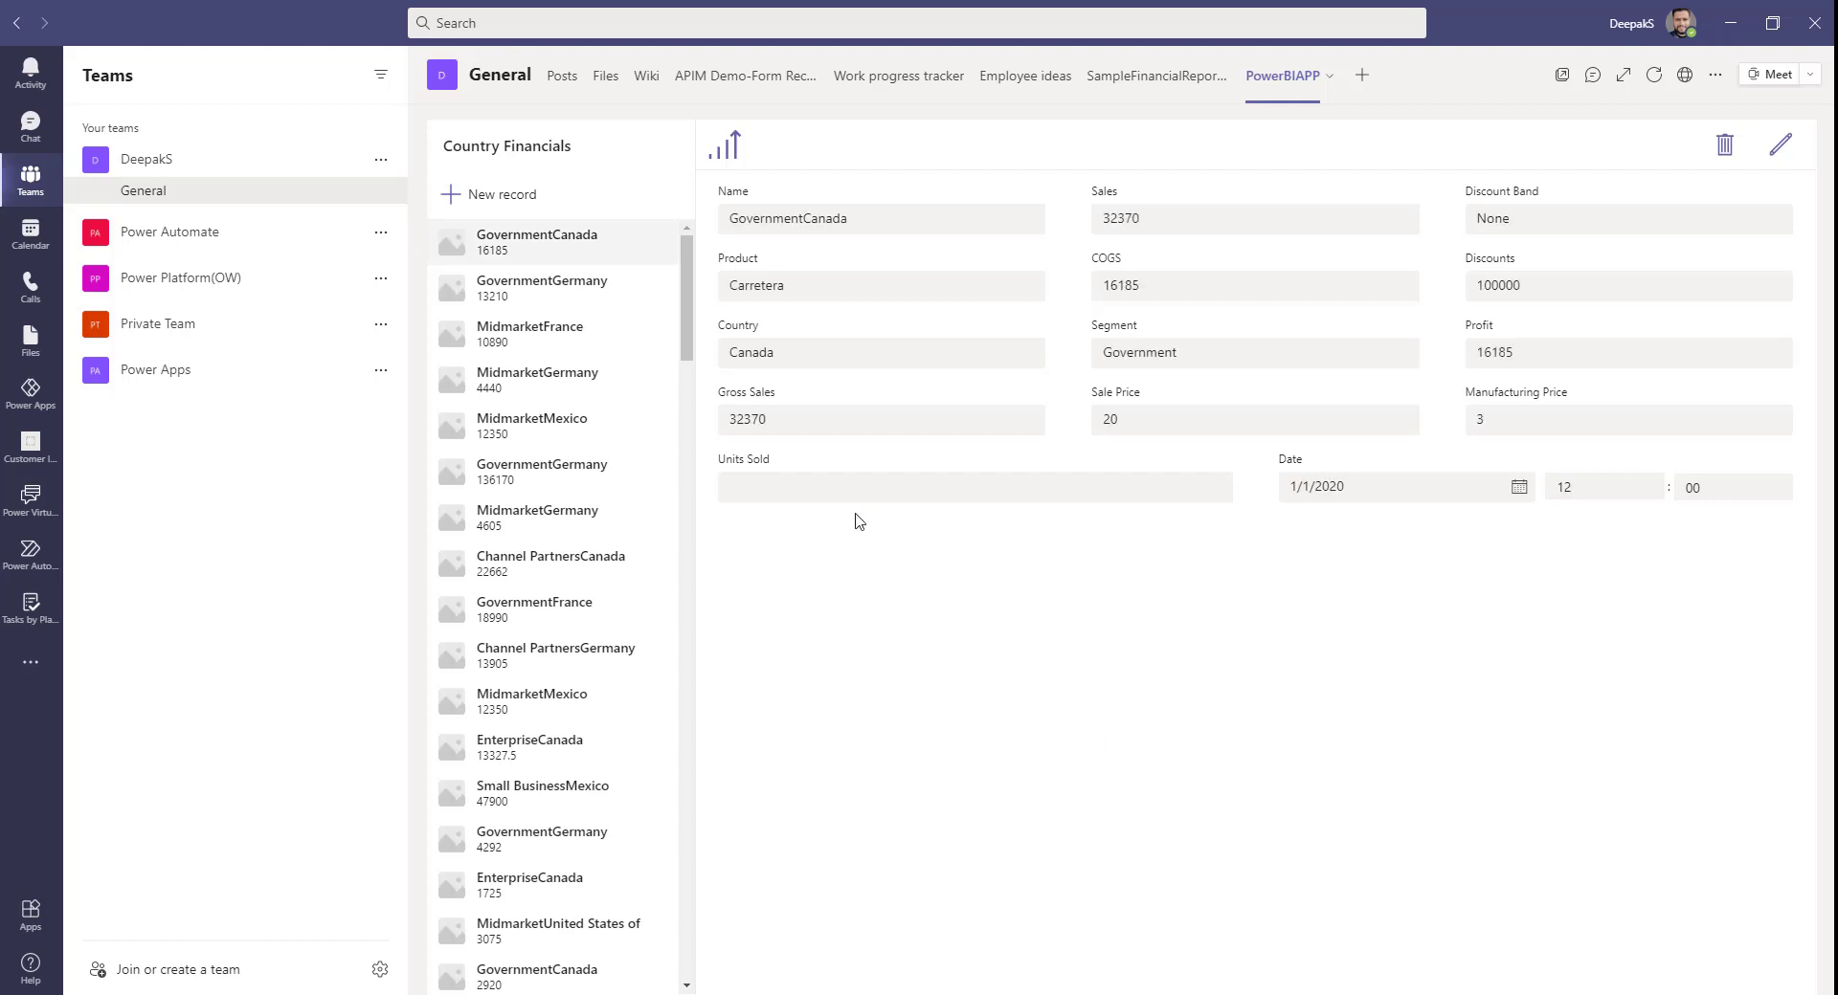
pyautogui.click(726, 152)
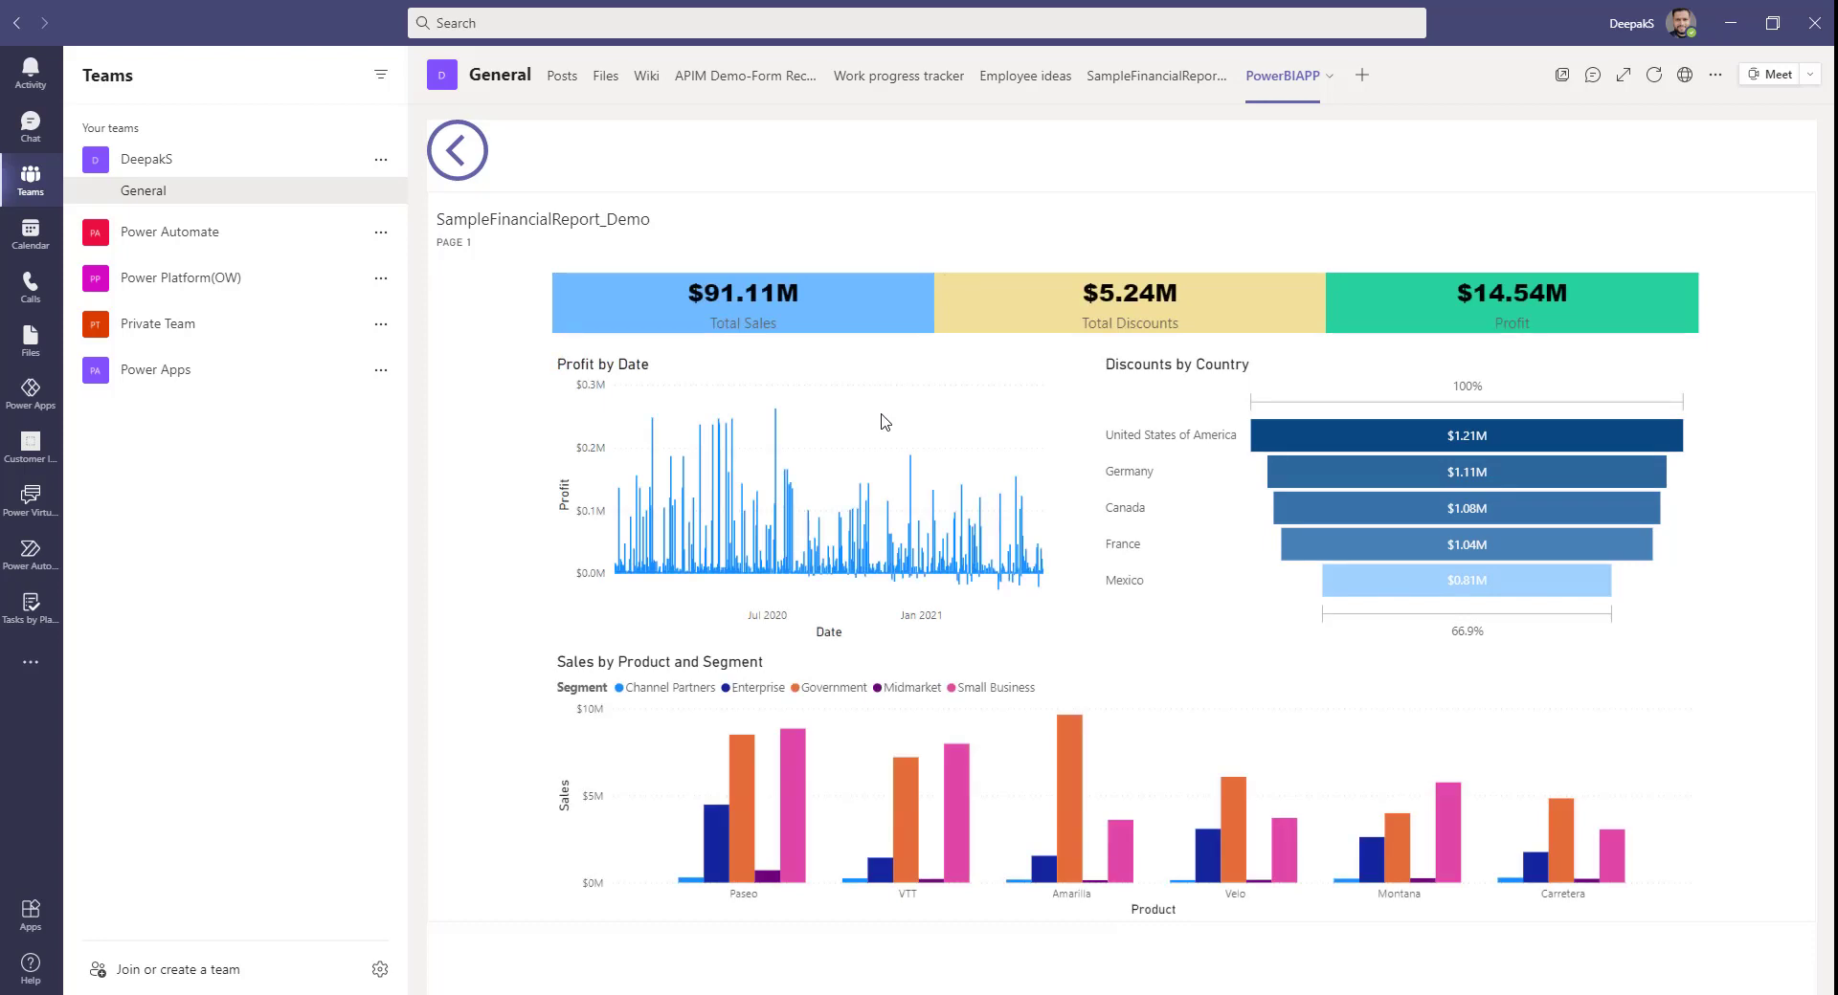
pyautogui.click(1472, 538)
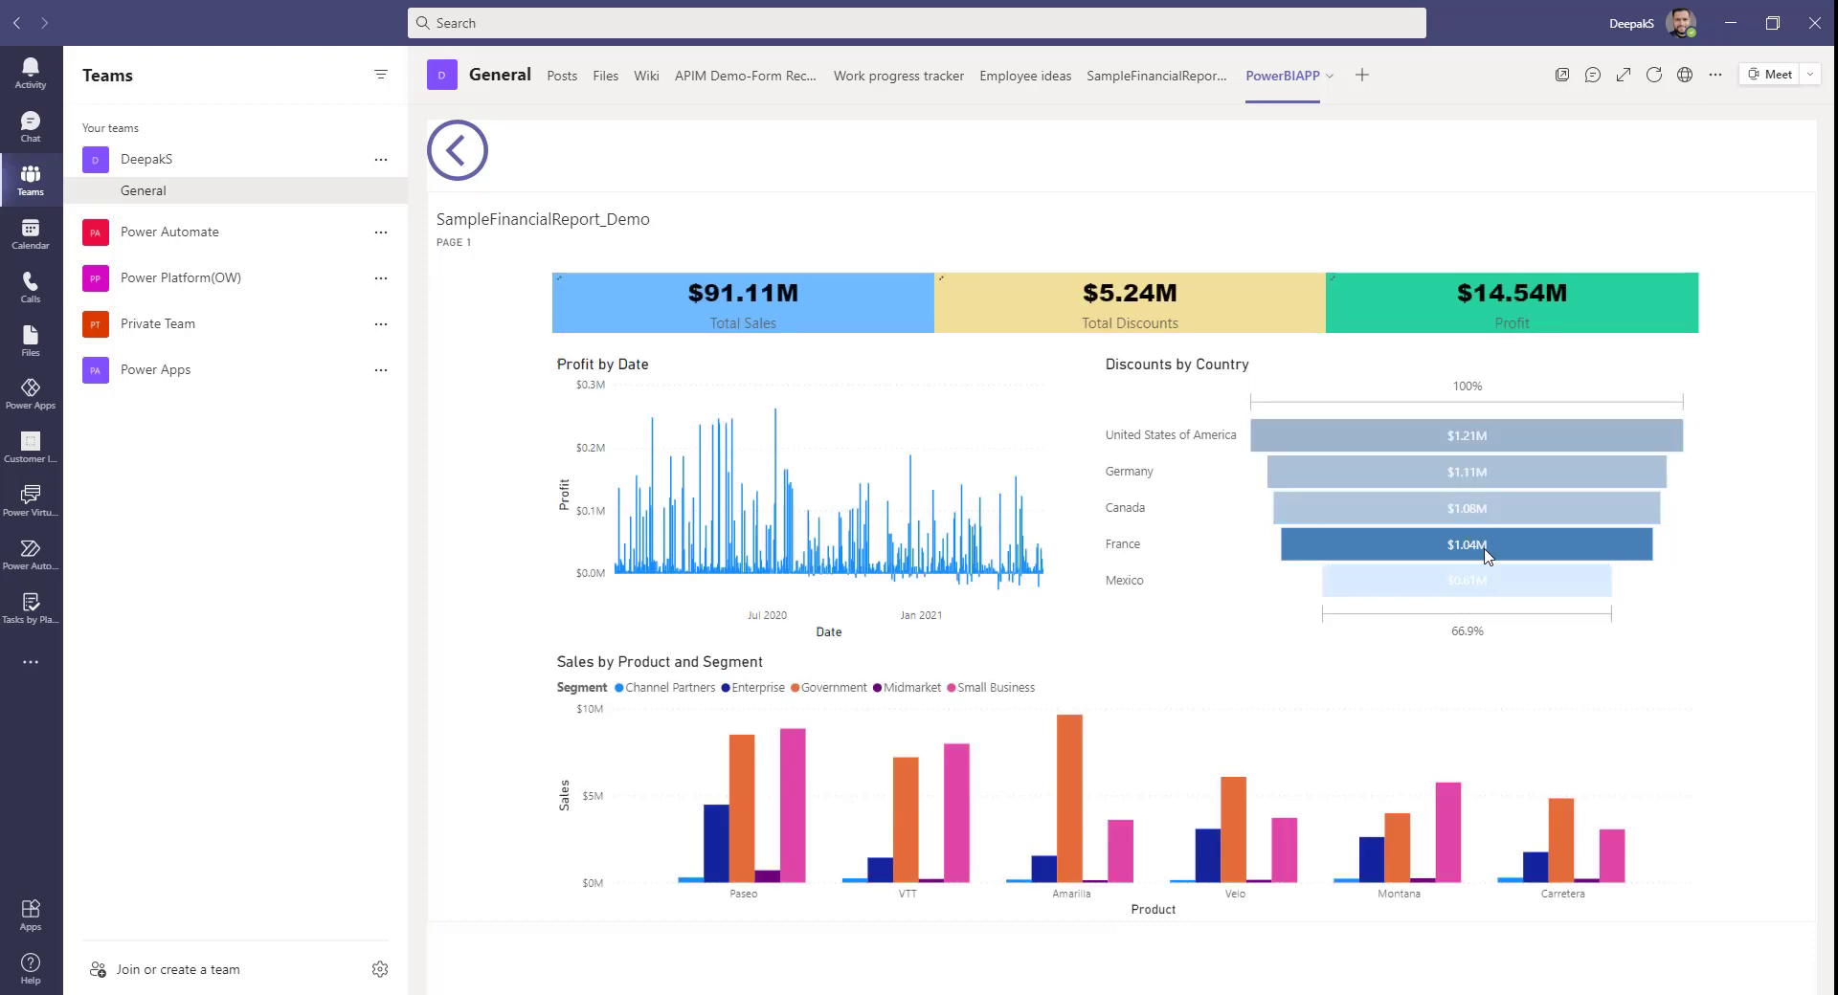
pyautogui.click(1243, 591)
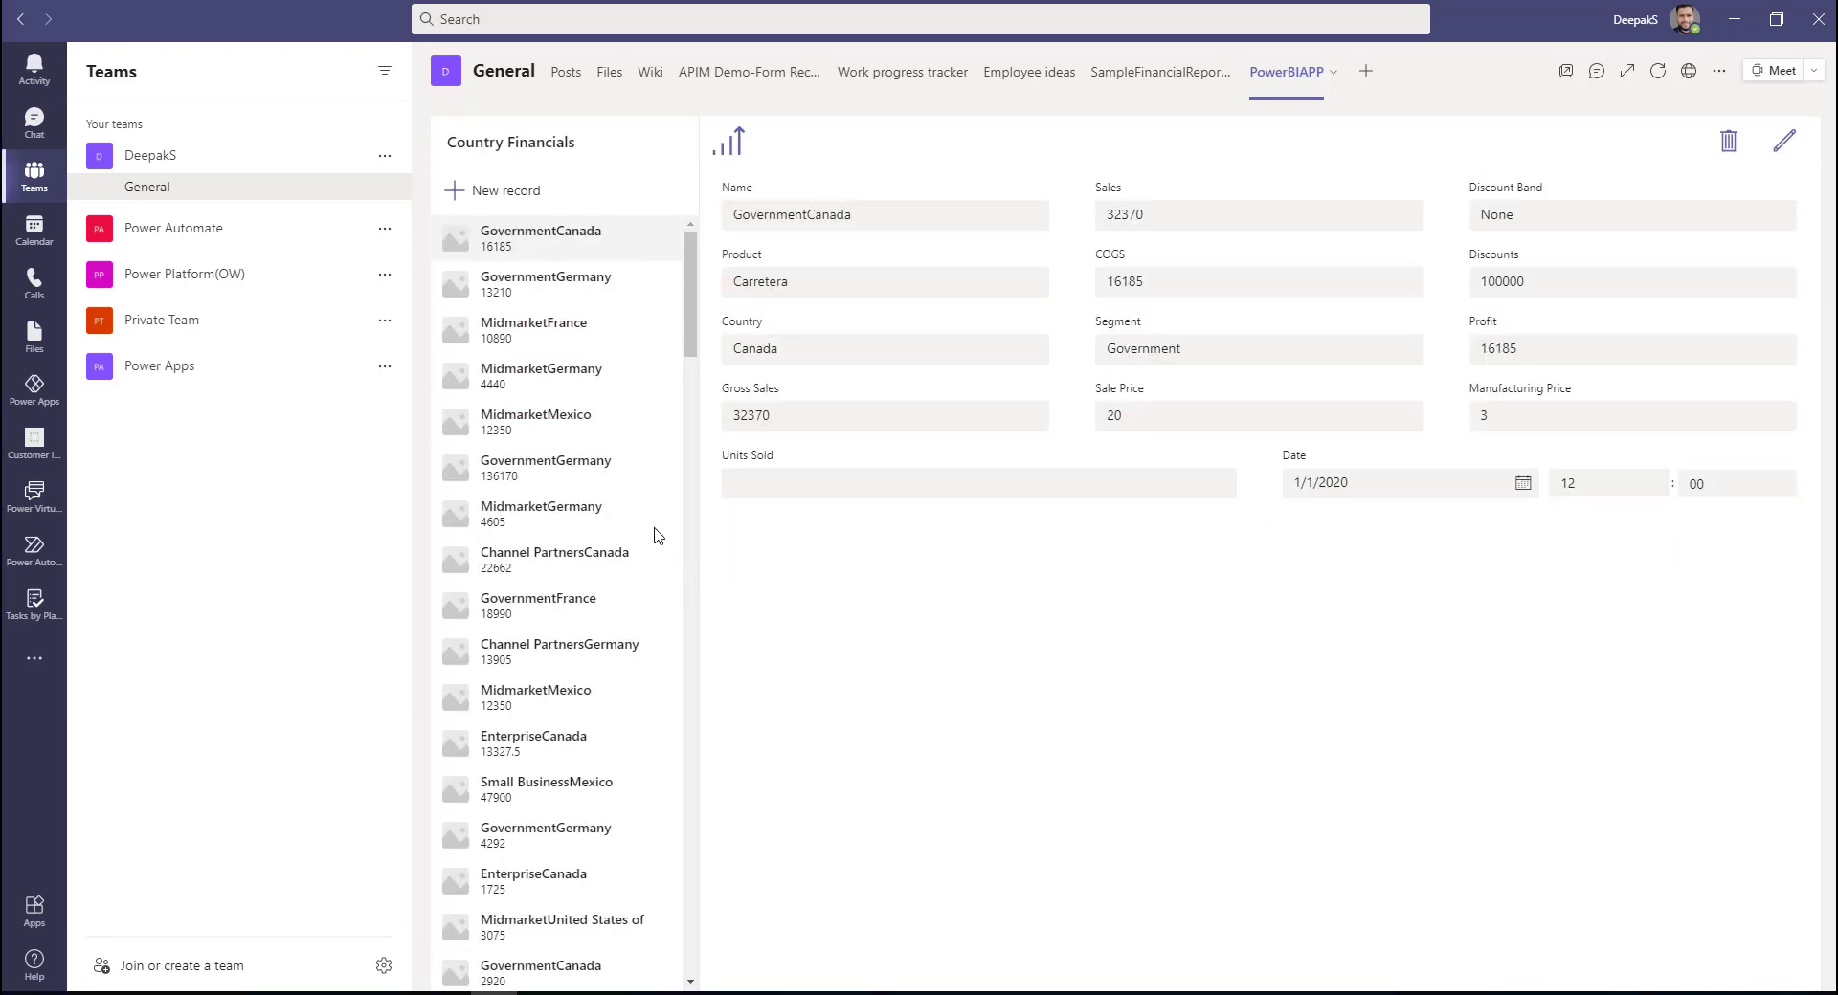
# Step: Set Discounts to 50000 on the first MidmarketMexico record in PowerBIAPP and save the record
pyautogui.click(457, 421)
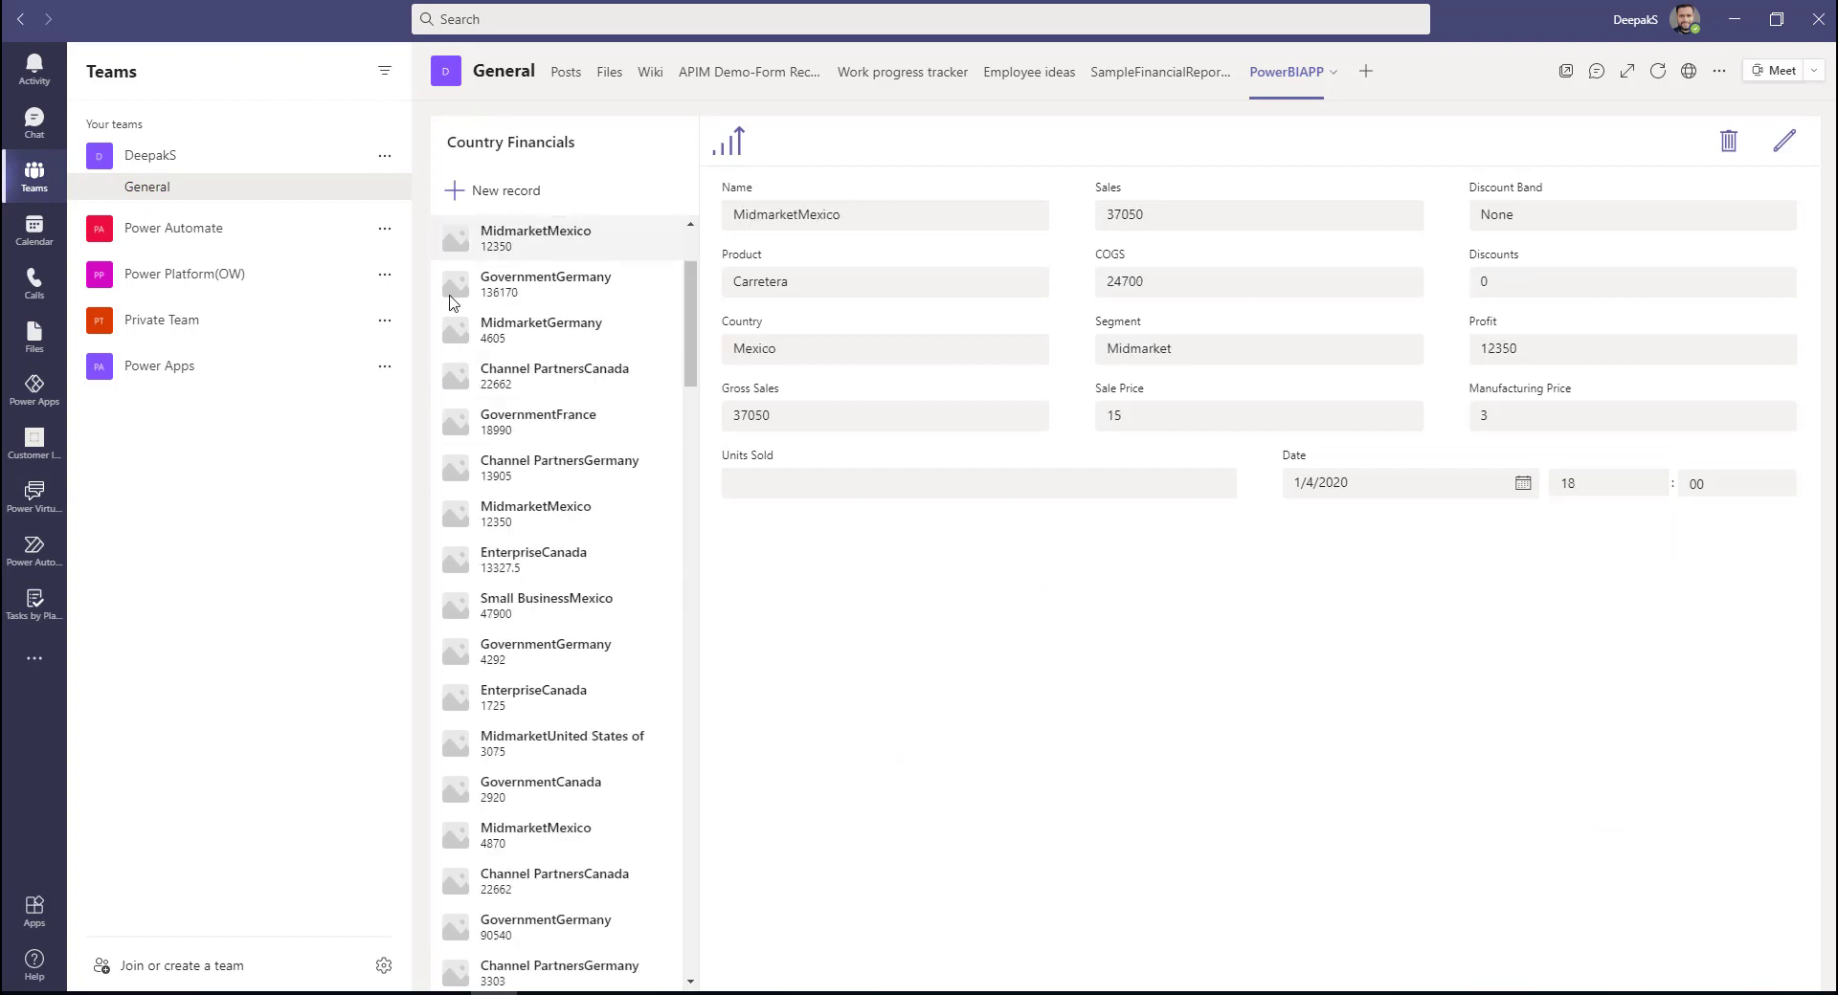
pyautogui.click(1786, 144)
pyautogui.click(1531, 283)
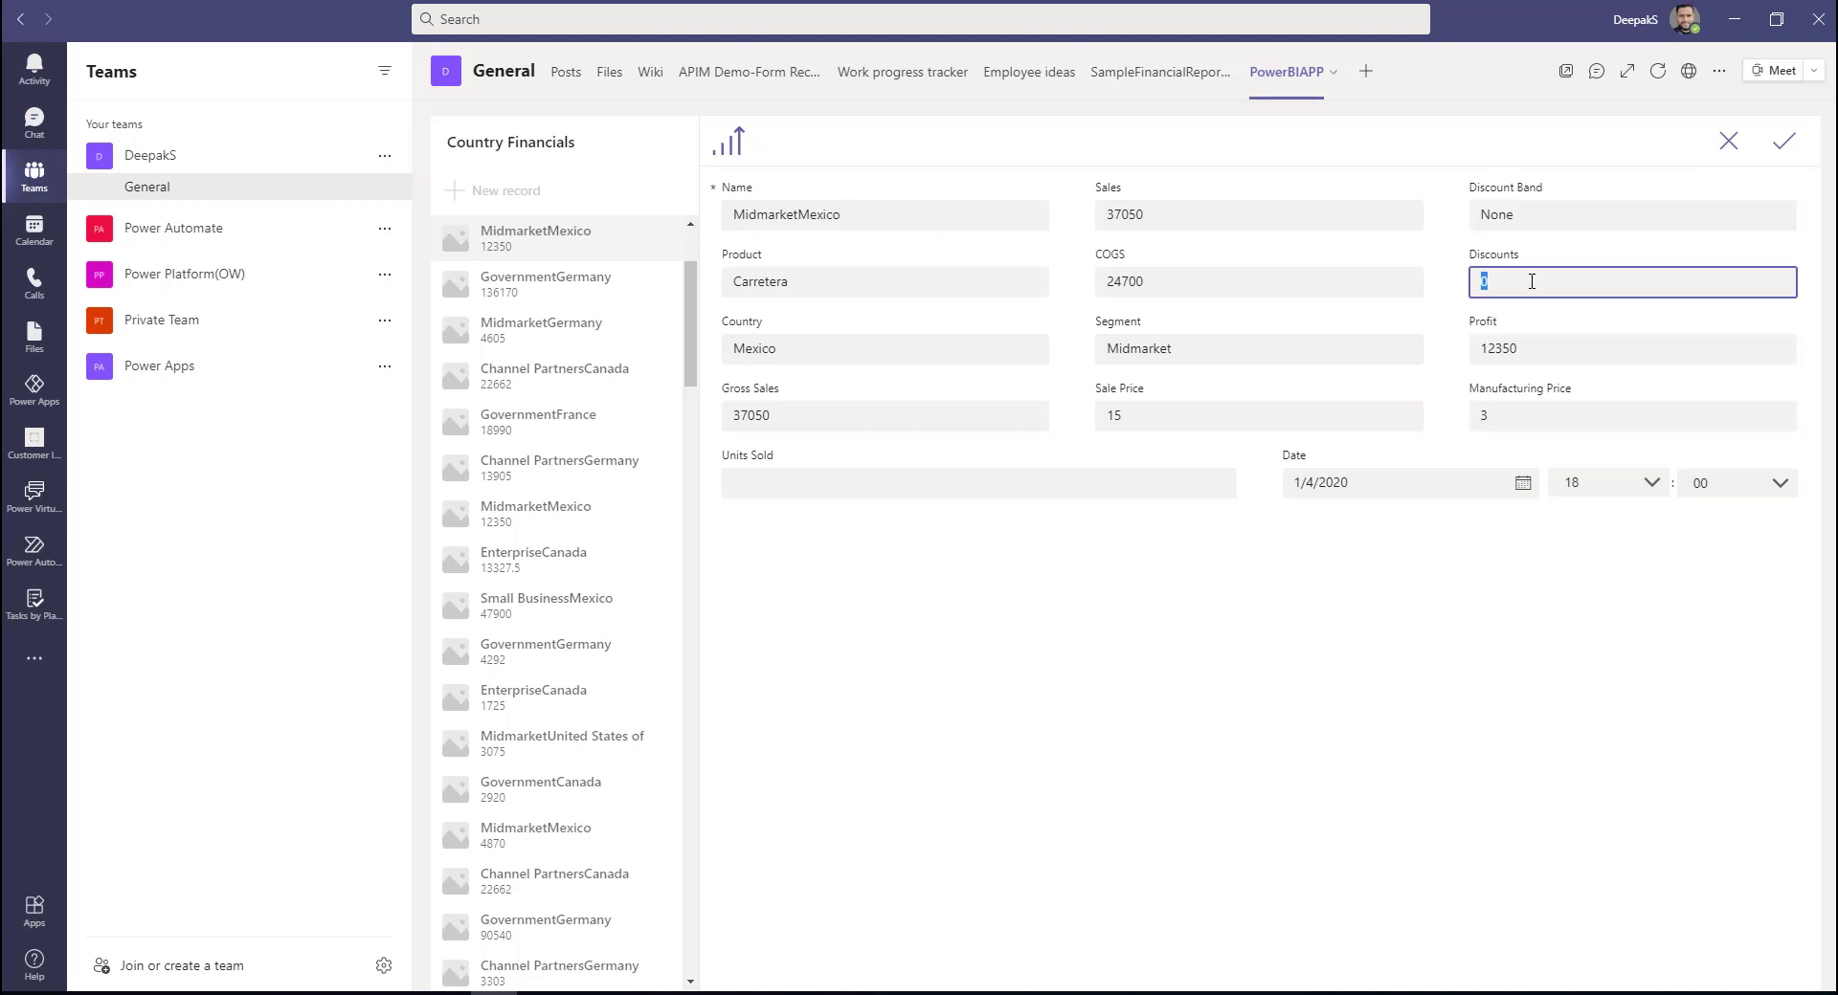
pyautogui.write('50000')
pyautogui.click(1784, 142)
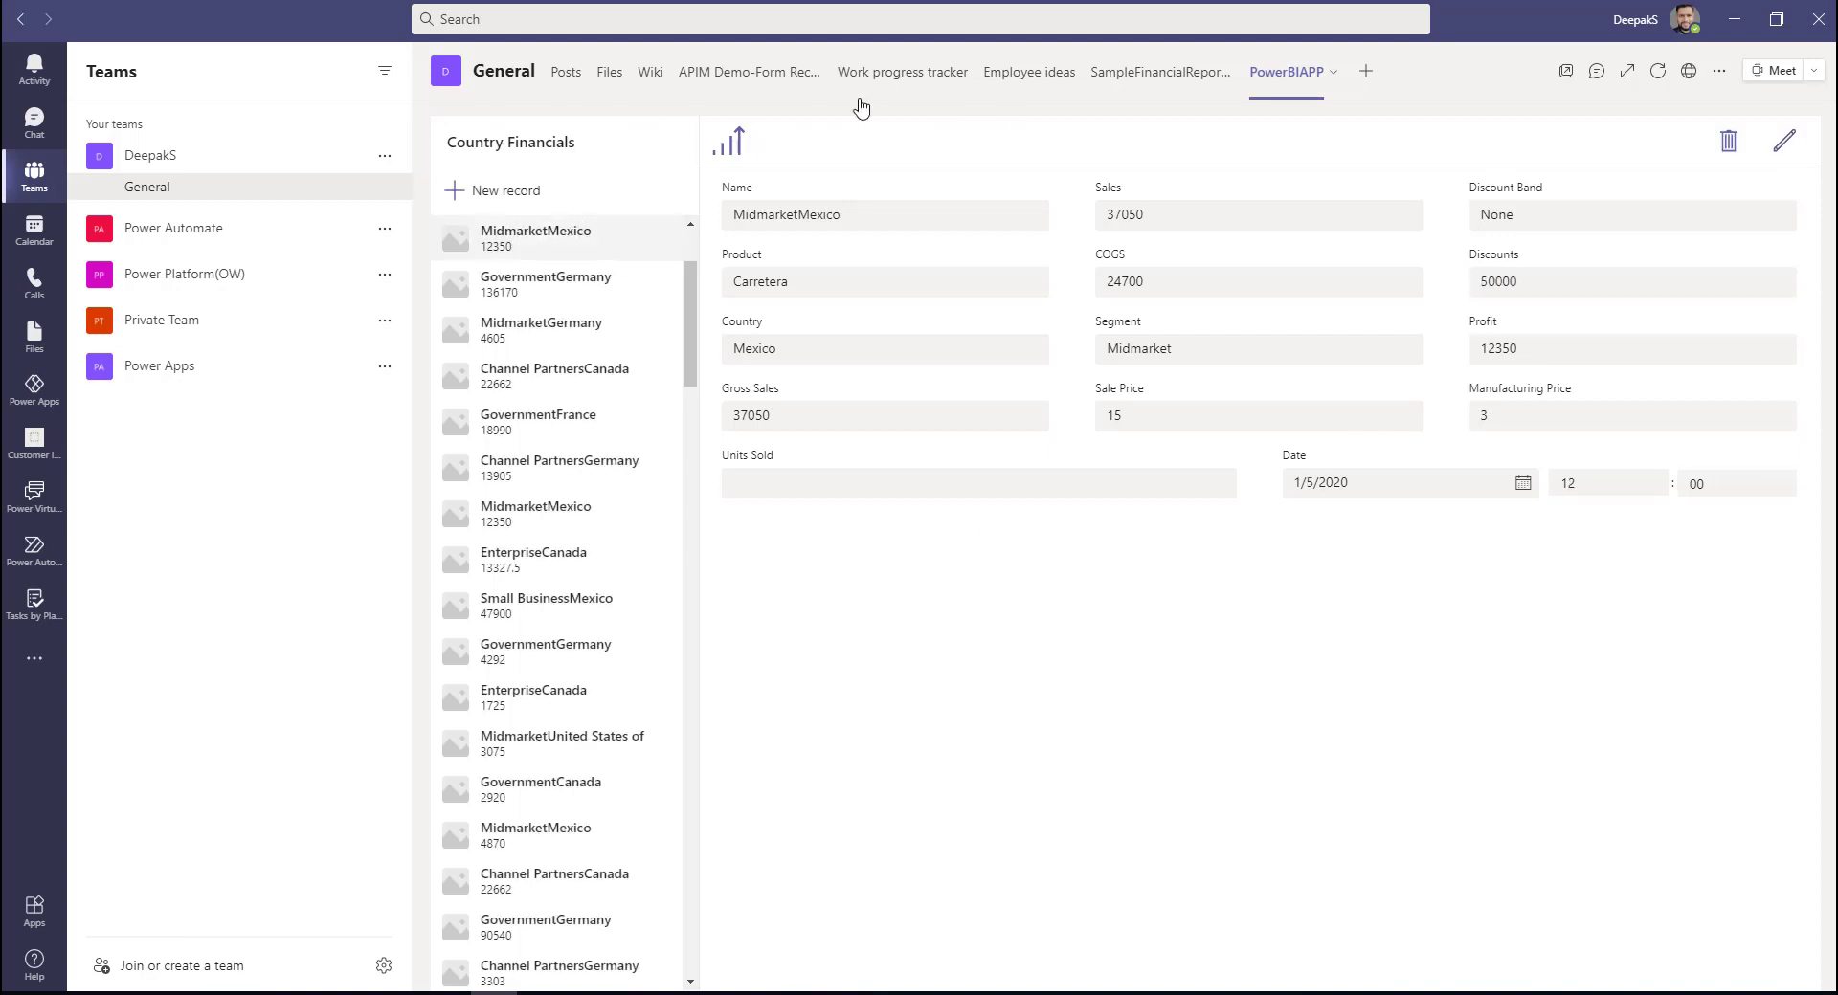
# Step: Open the app's report screen again and check the discounts for Mexico in the Discounts by Country chart
pyautogui.click(730, 141)
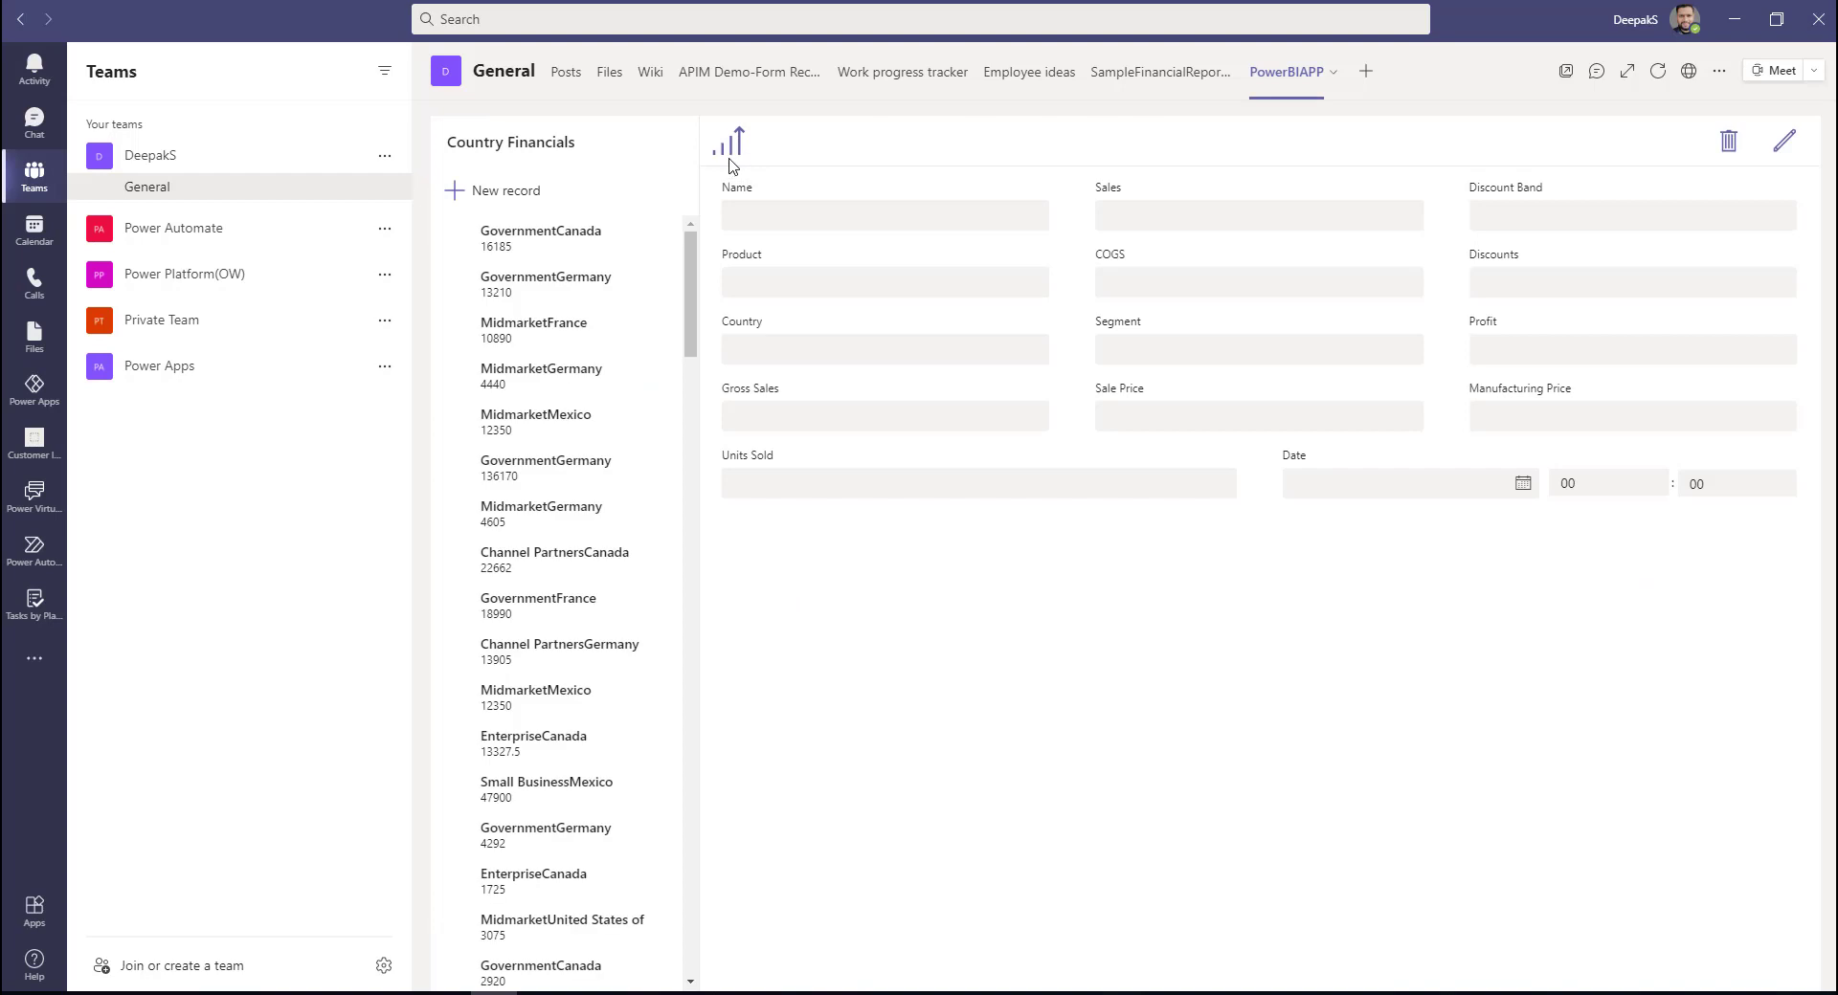
pyautogui.click(731, 146)
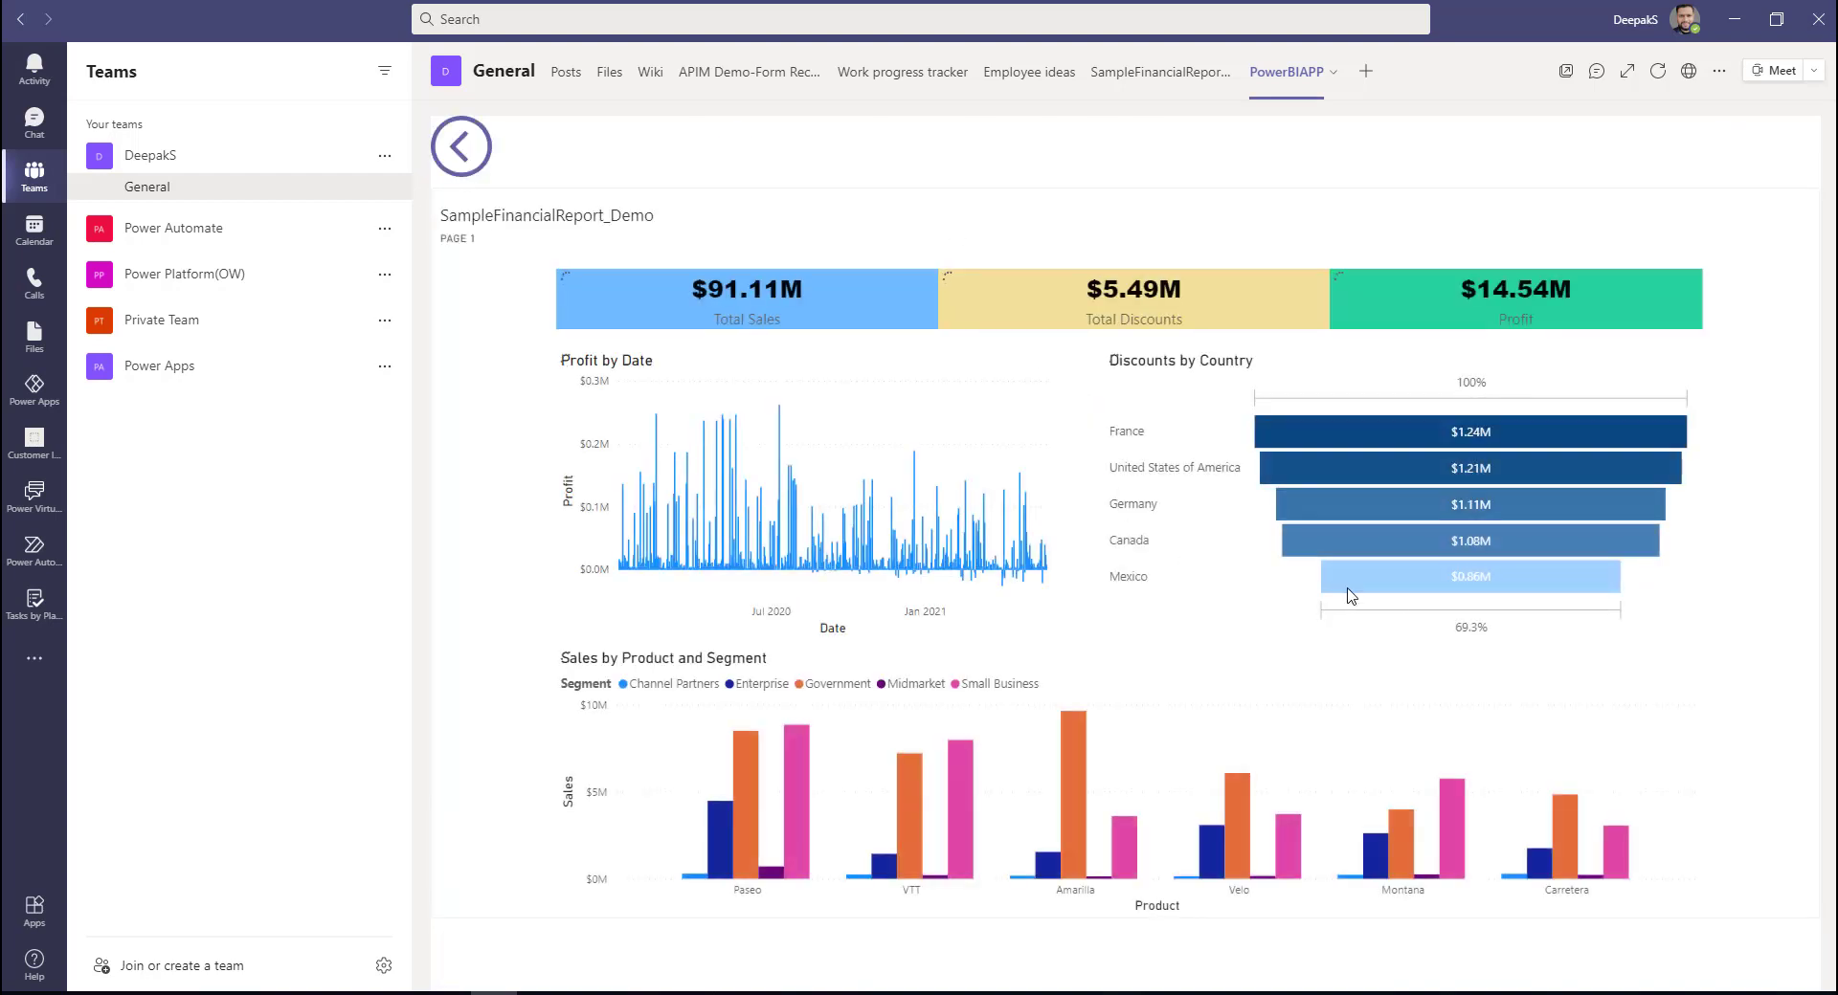
pyautogui.moveTo(1469, 592)
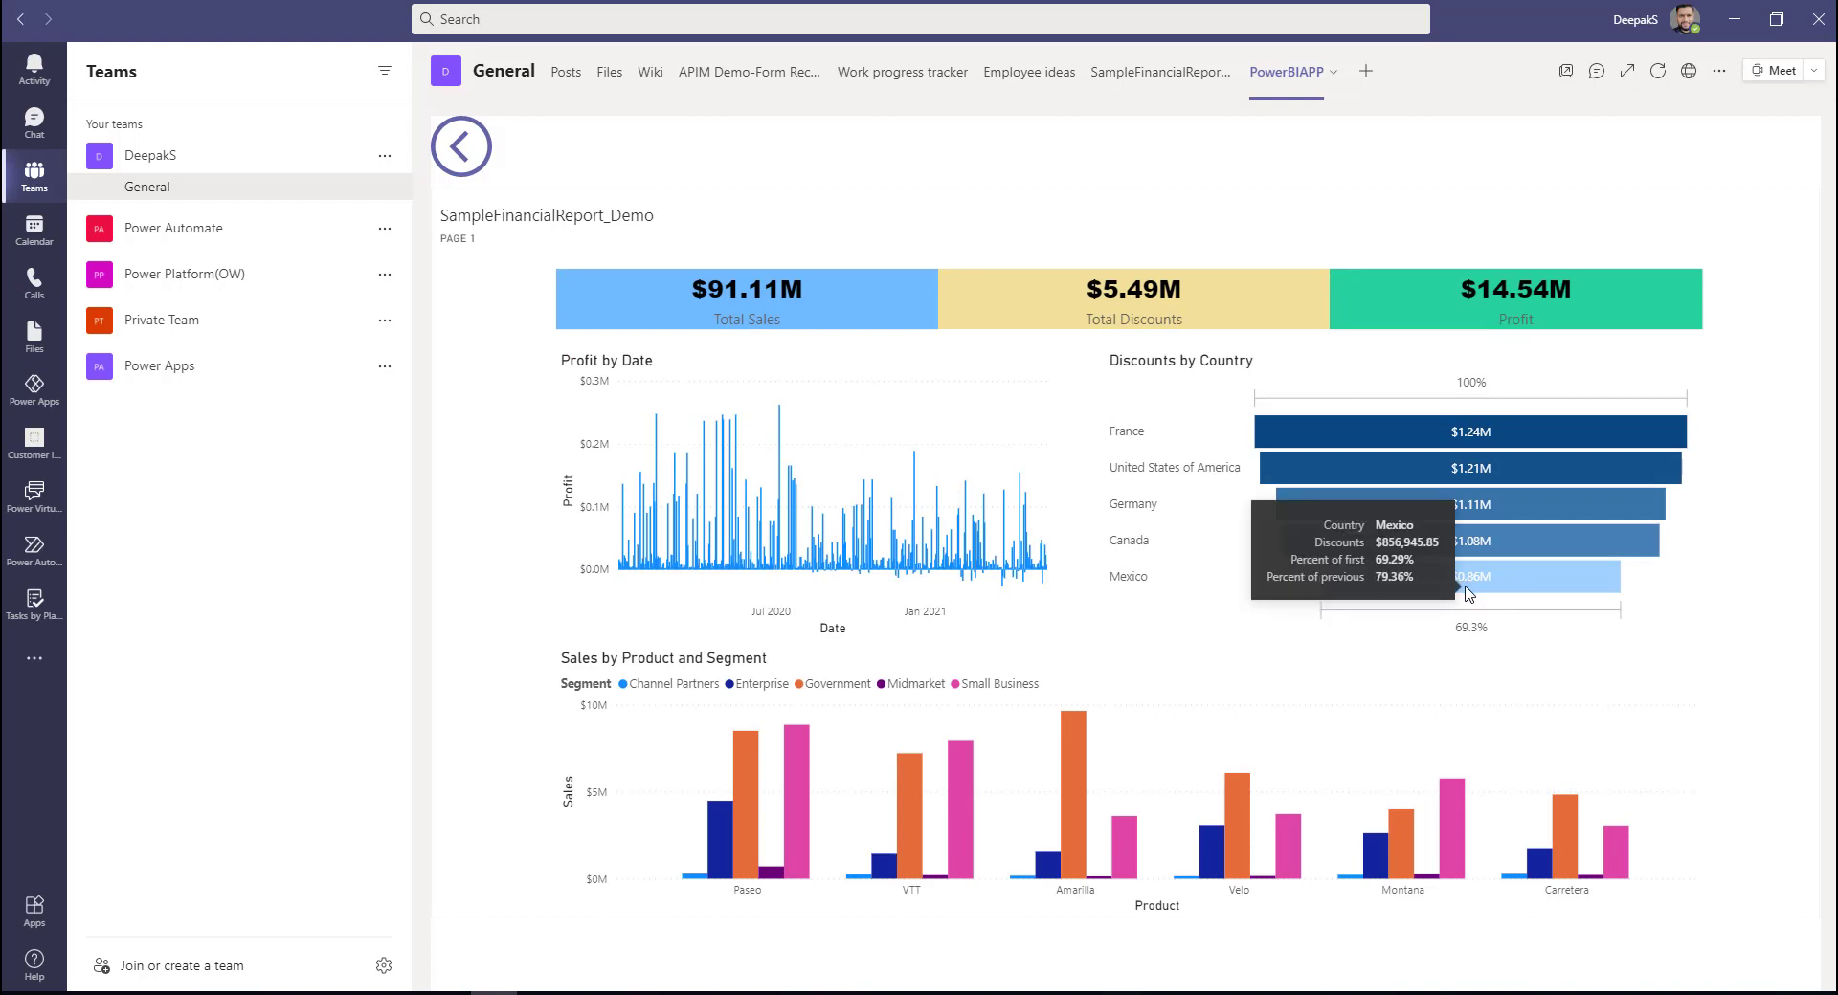
pyautogui.moveTo(541, 994)
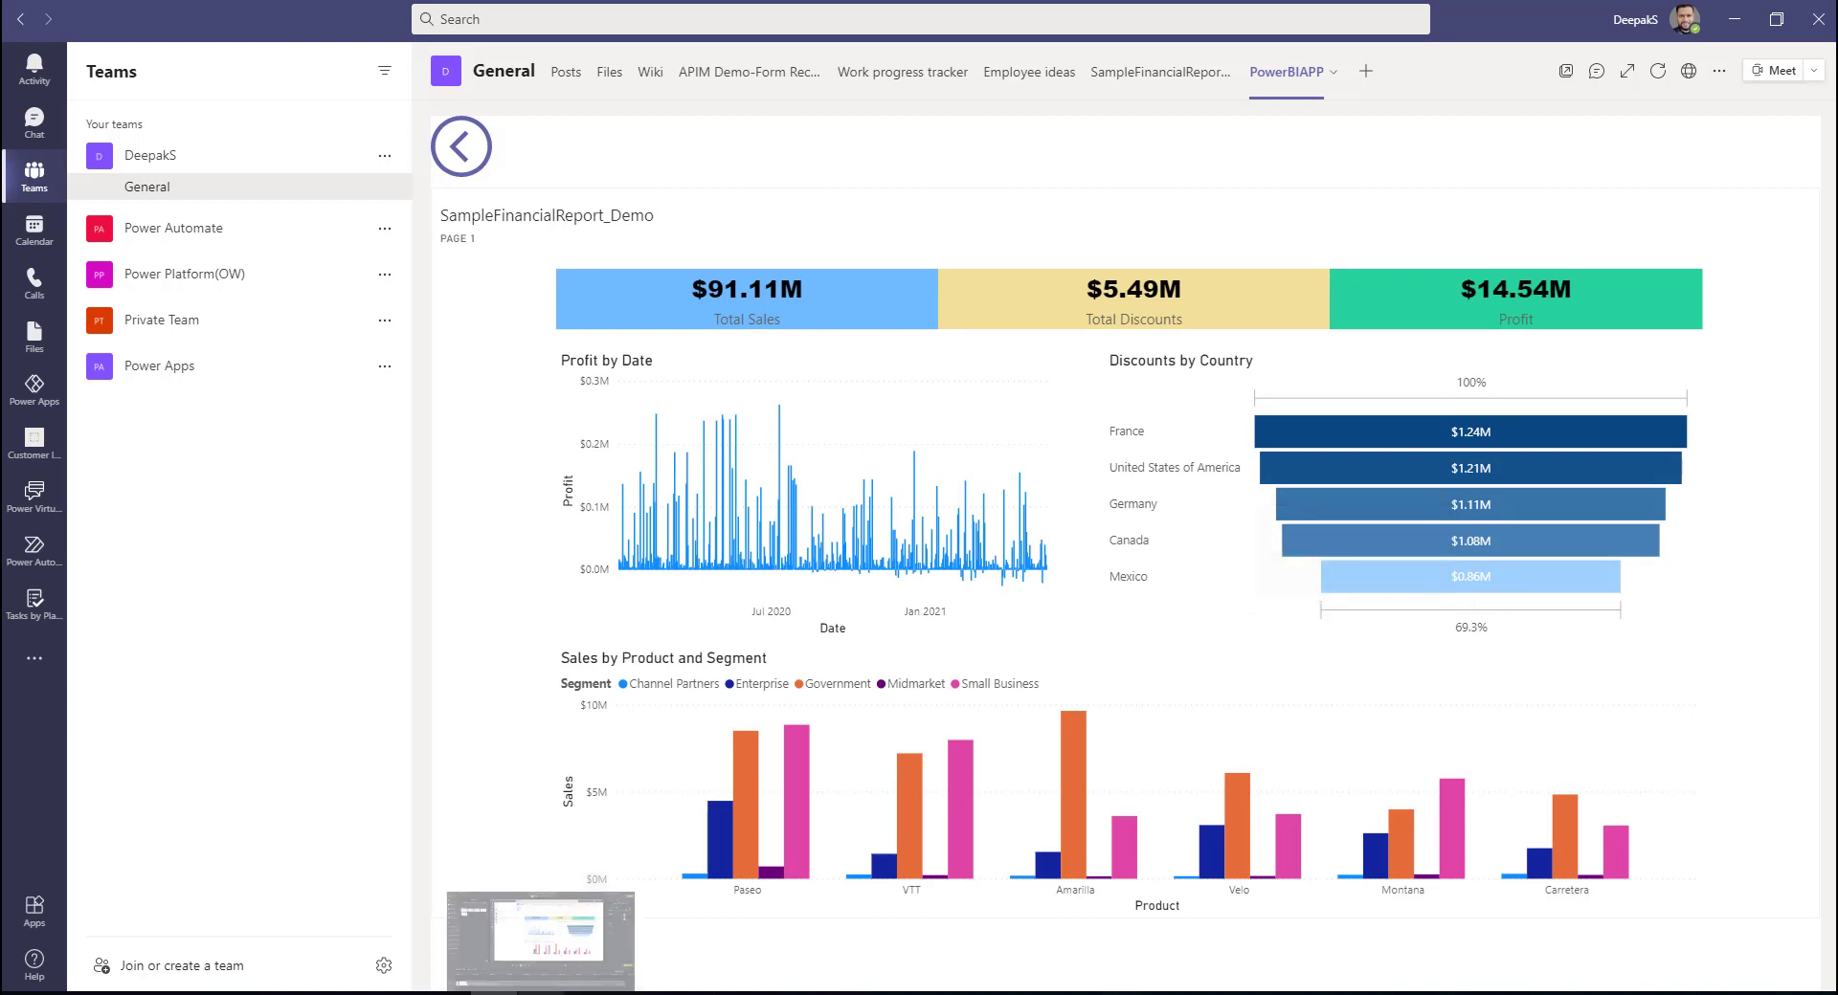